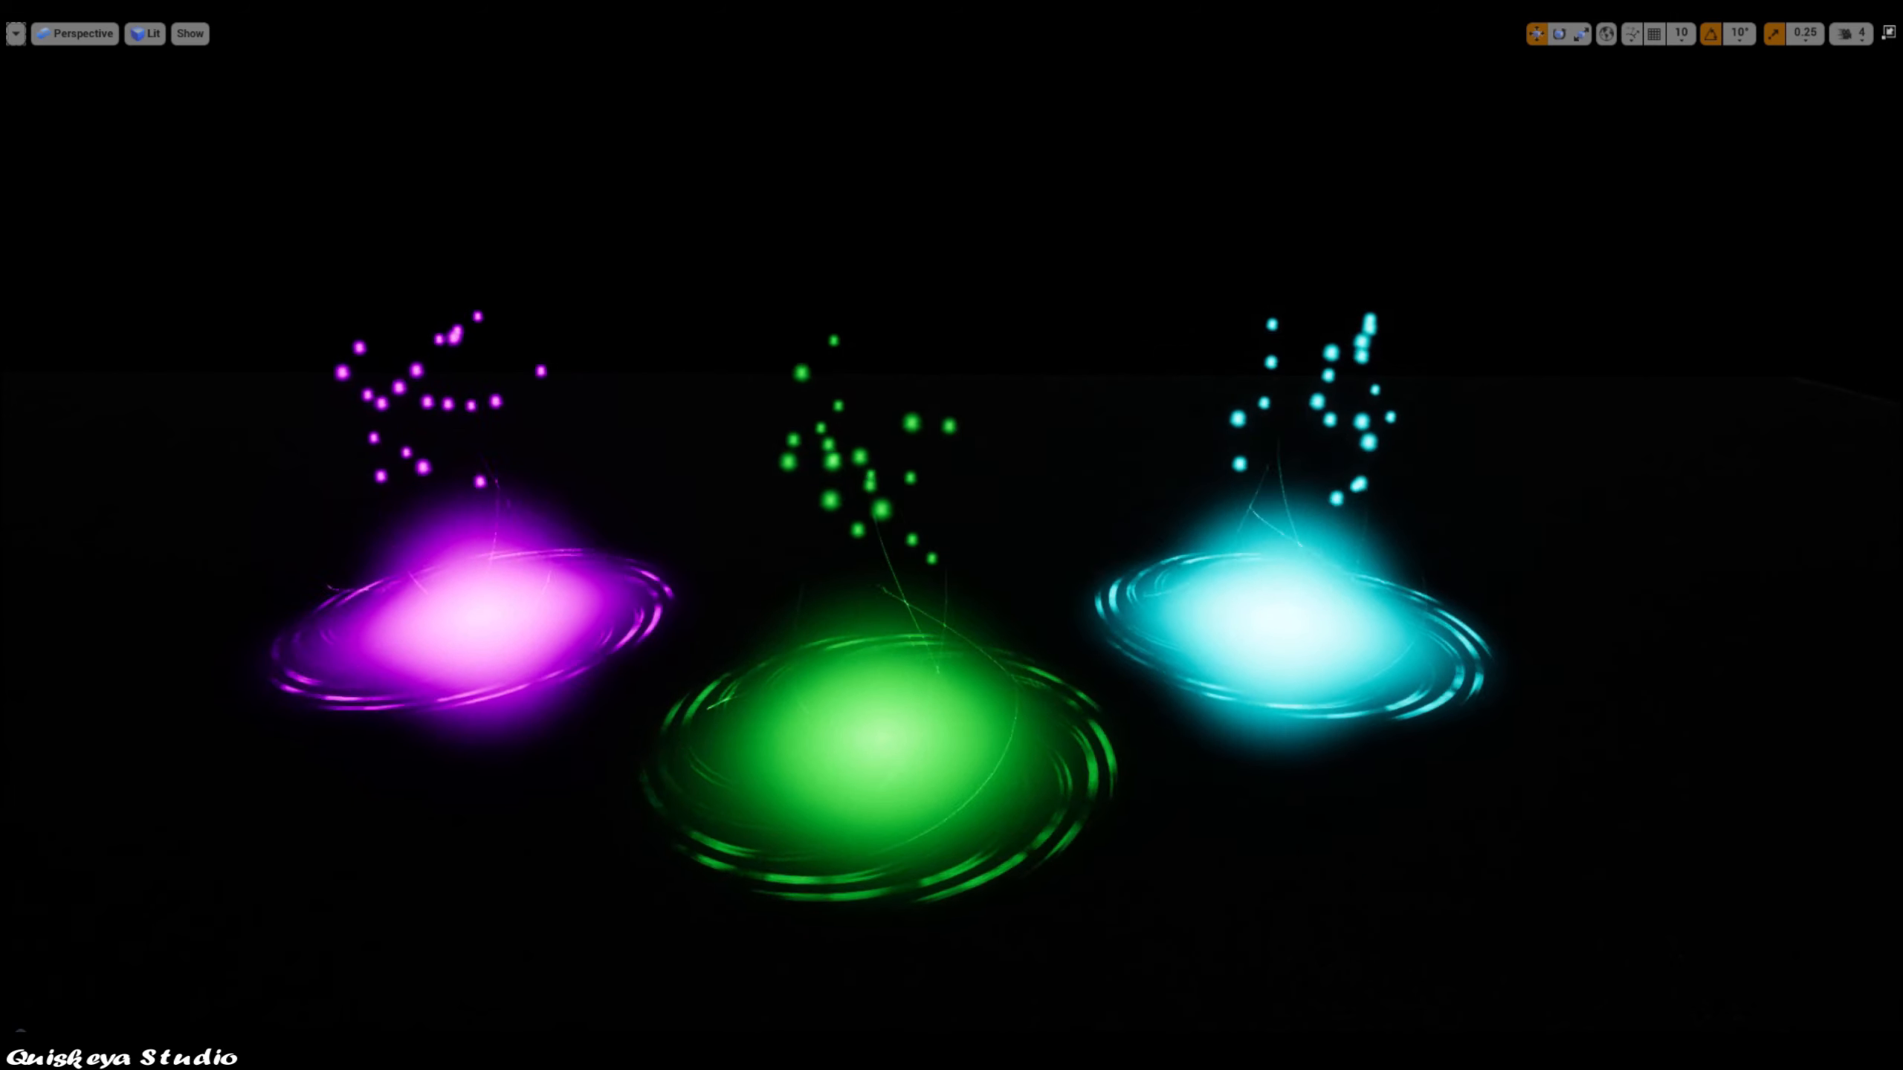
# Step: Create a new folder named FX inside the VFX_01 folder
pyautogui.press('F11')
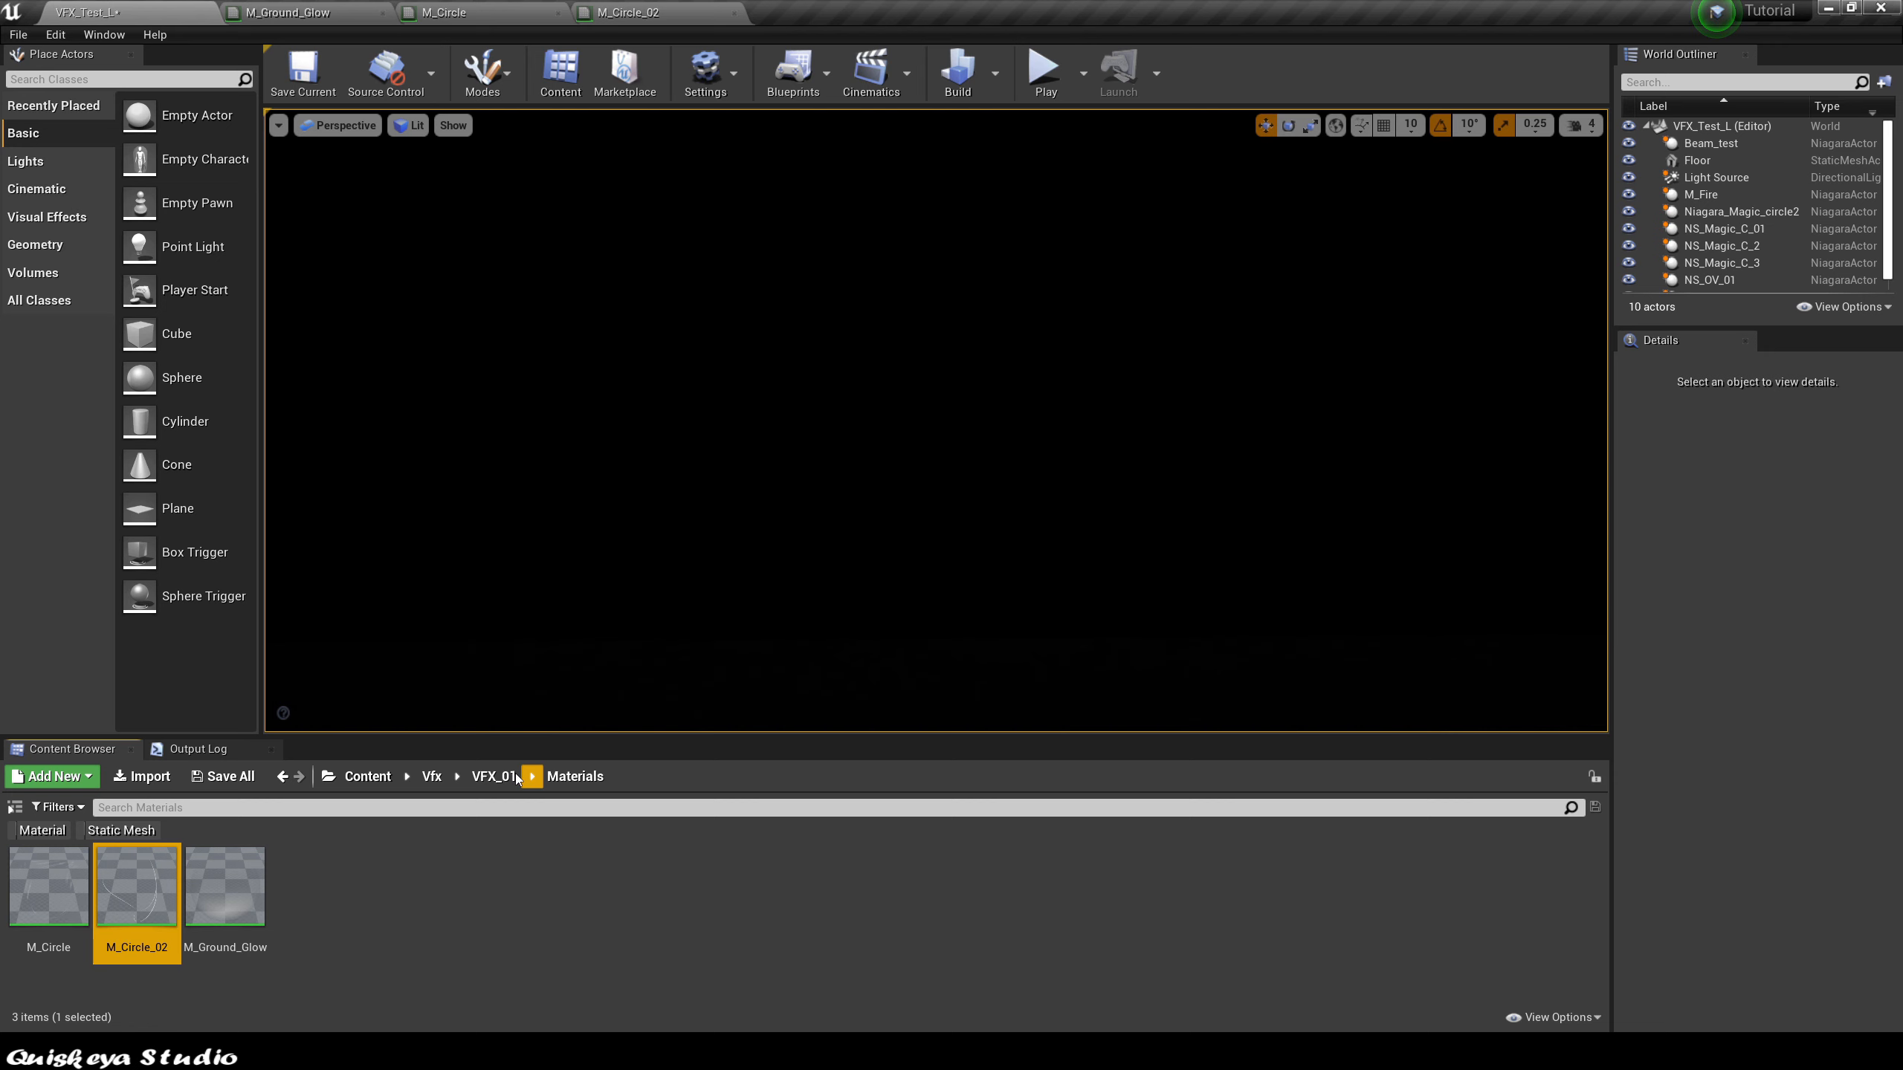
pyautogui.click(495, 776)
pyautogui.rightClick(292, 884)
pyautogui.click(270, 321)
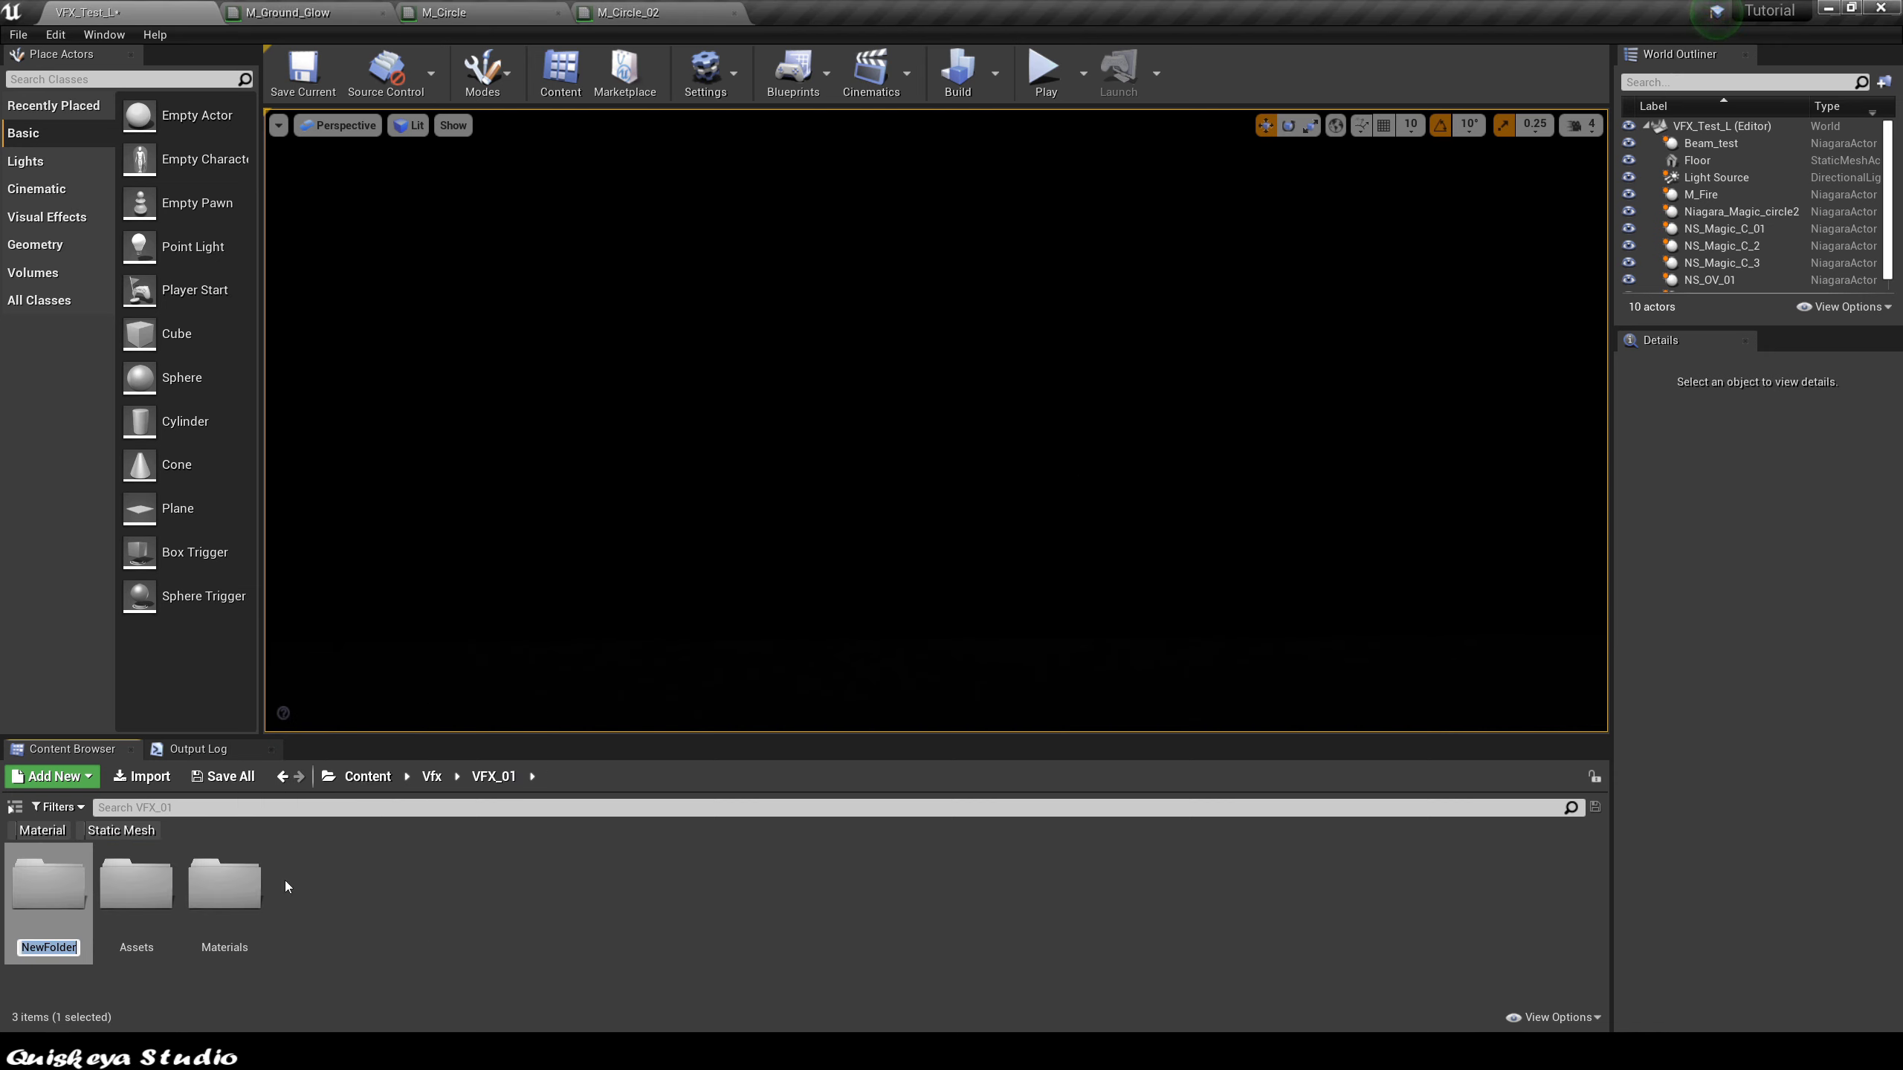
pyautogui.write('FX')
pyautogui.press('Return')
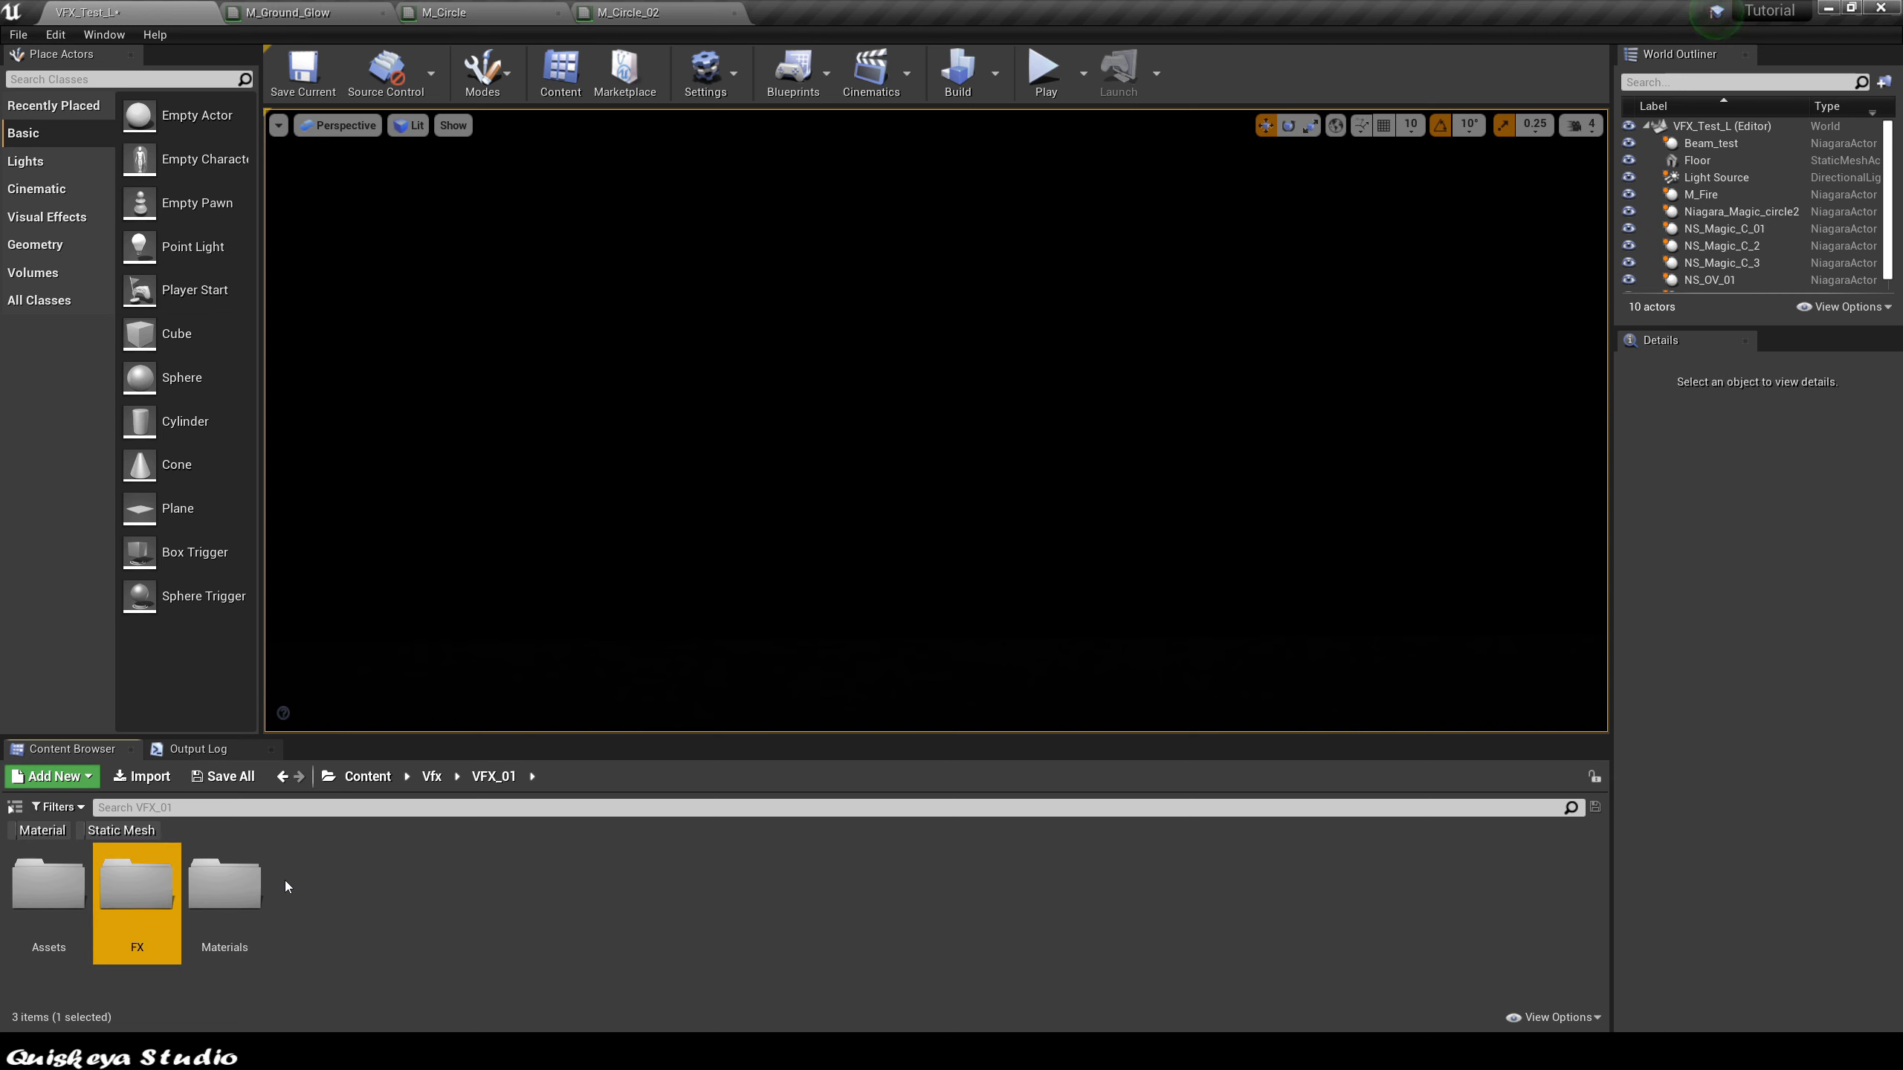
# Step: Create a Niagara Emitter in the FX folder from the Simple Sprite Burst template and name it E_Base_01
pyautogui.doubleClick(178, 899)
pyautogui.rightClick(128, 910)
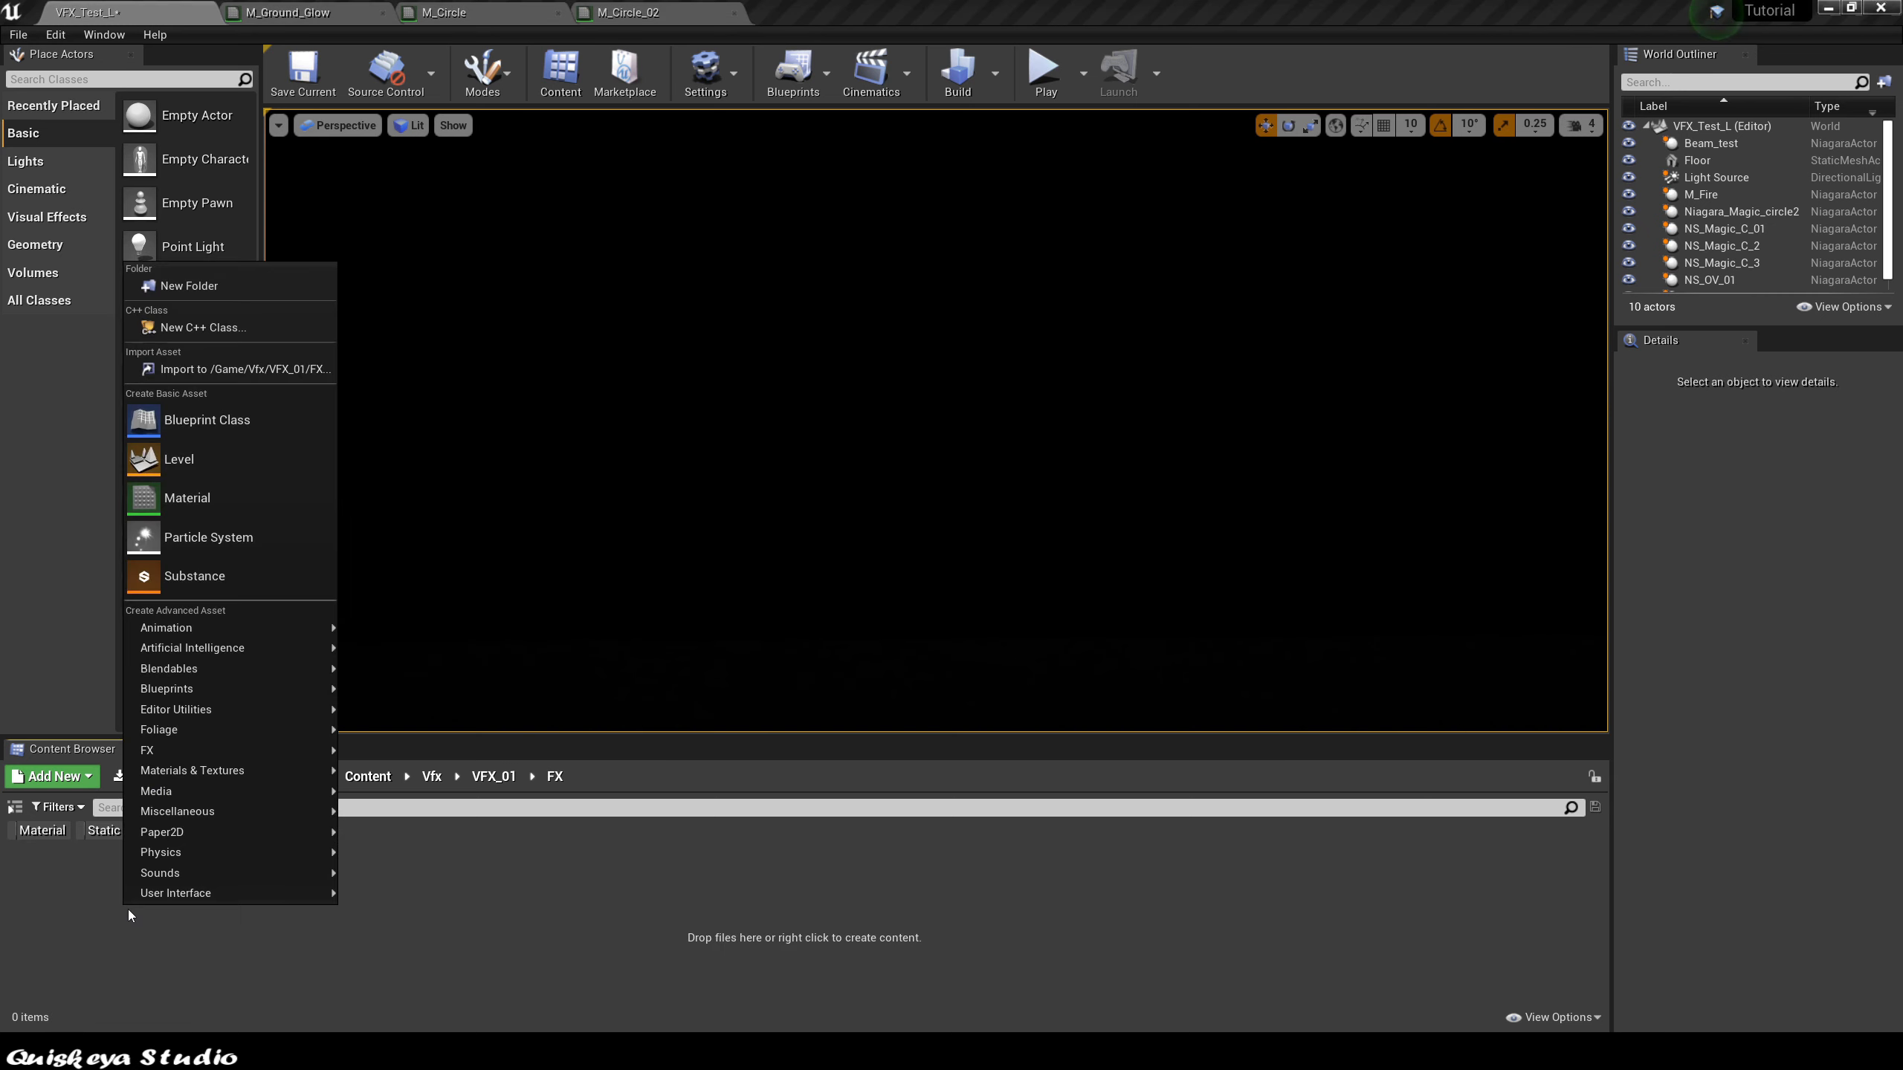
pyautogui.moveTo(207, 654)
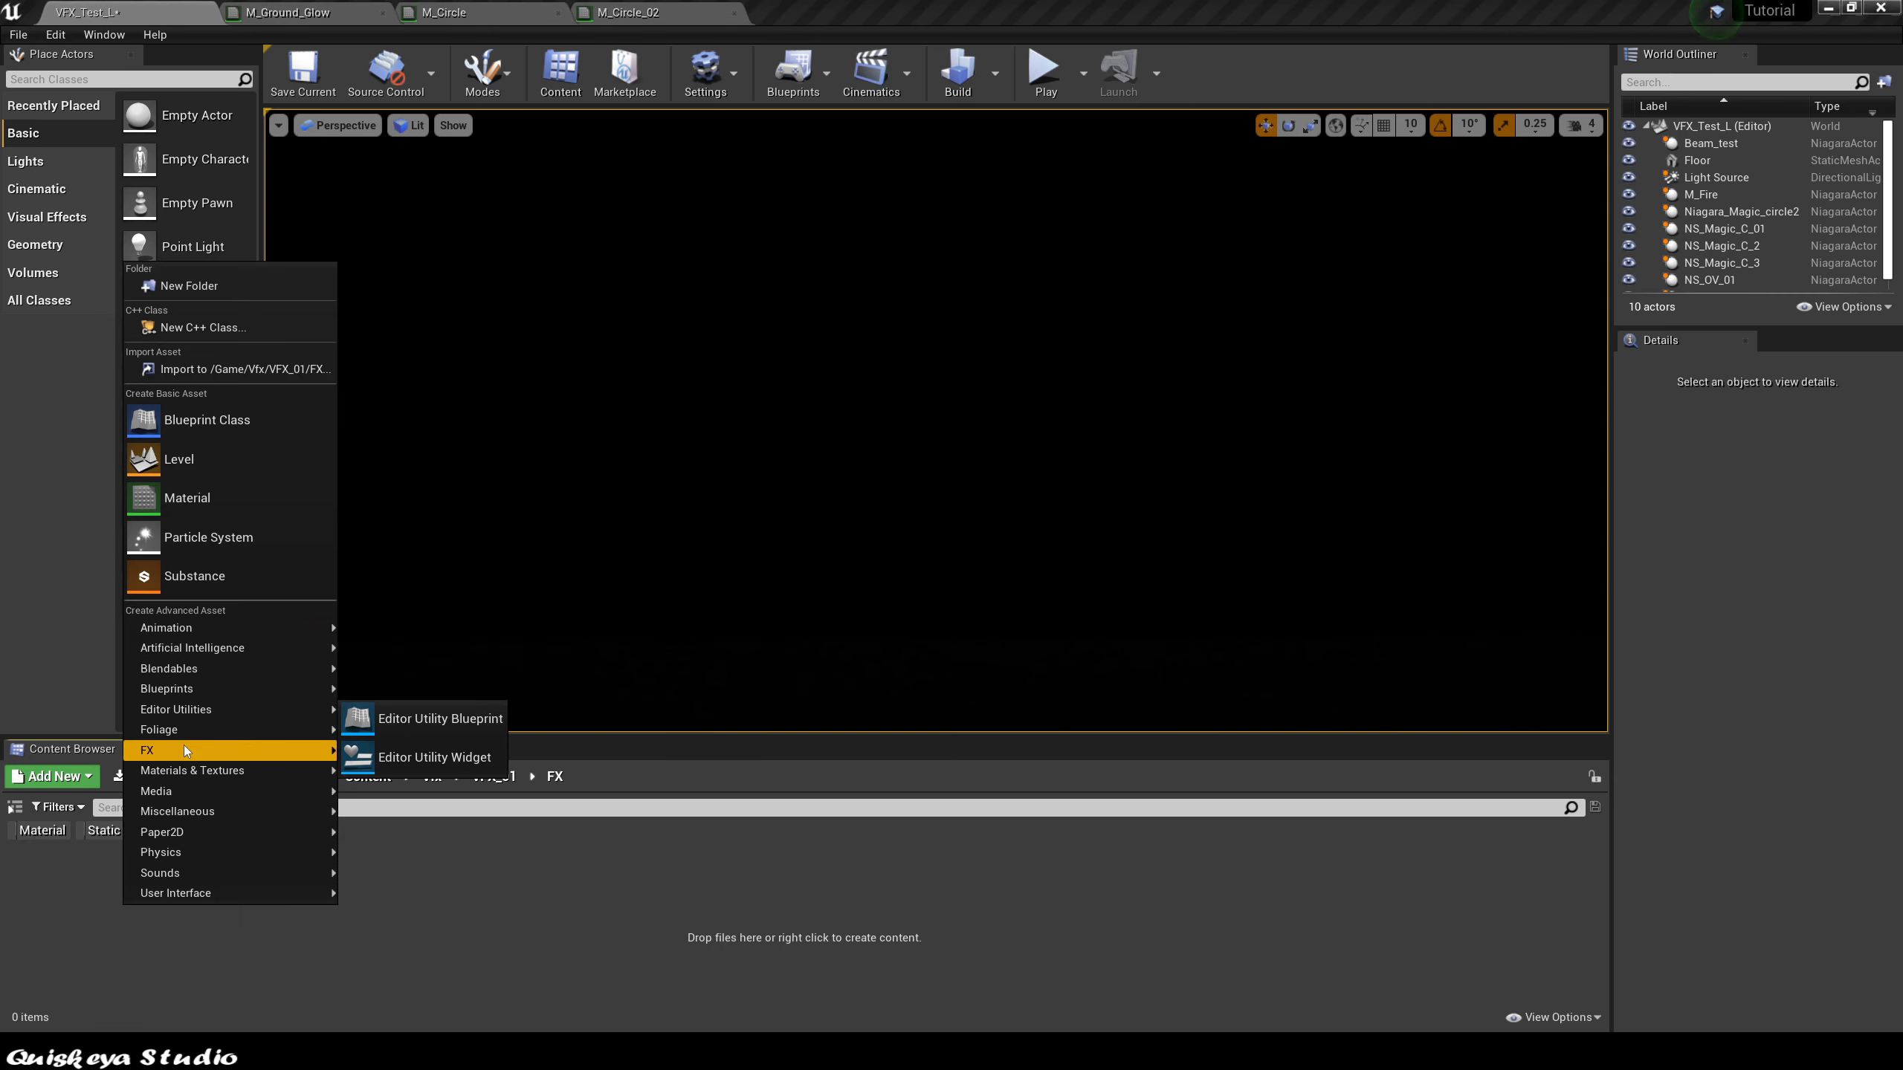
pyautogui.moveTo(184, 746)
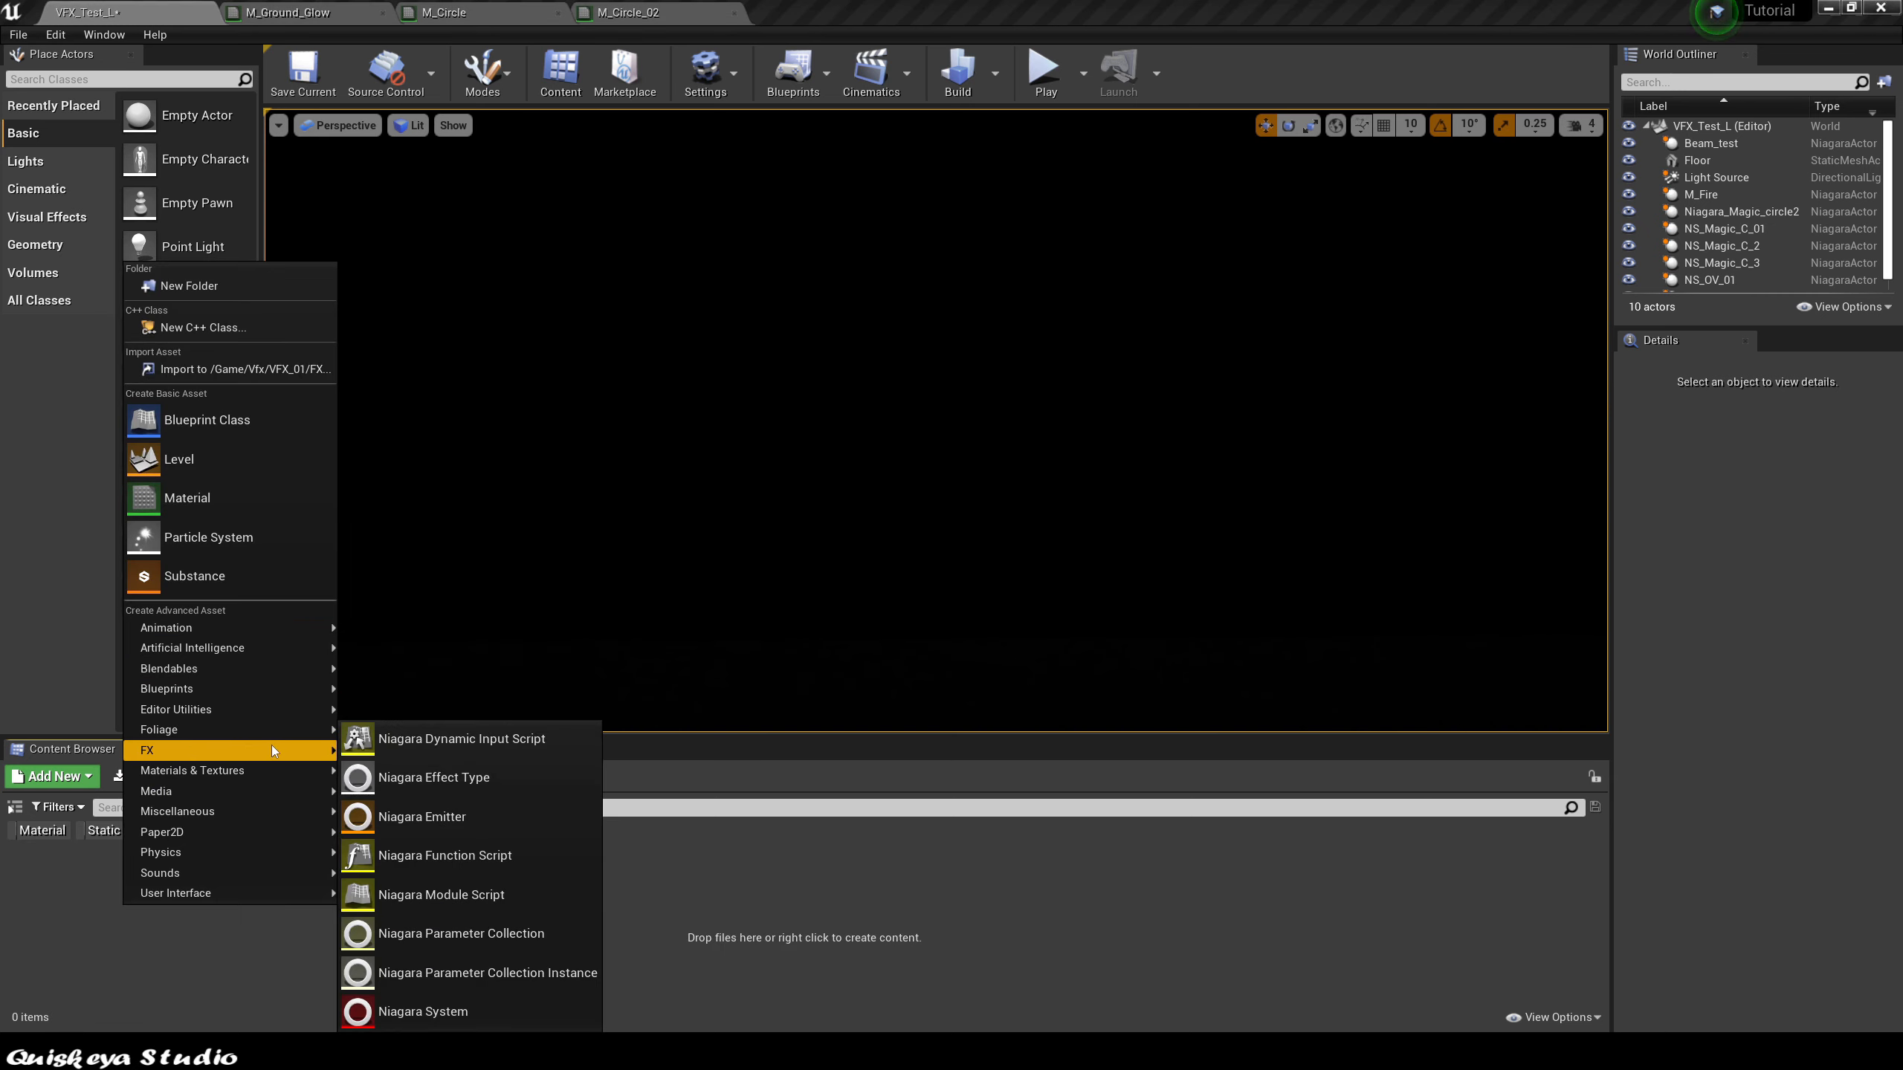
pyautogui.click(447, 818)
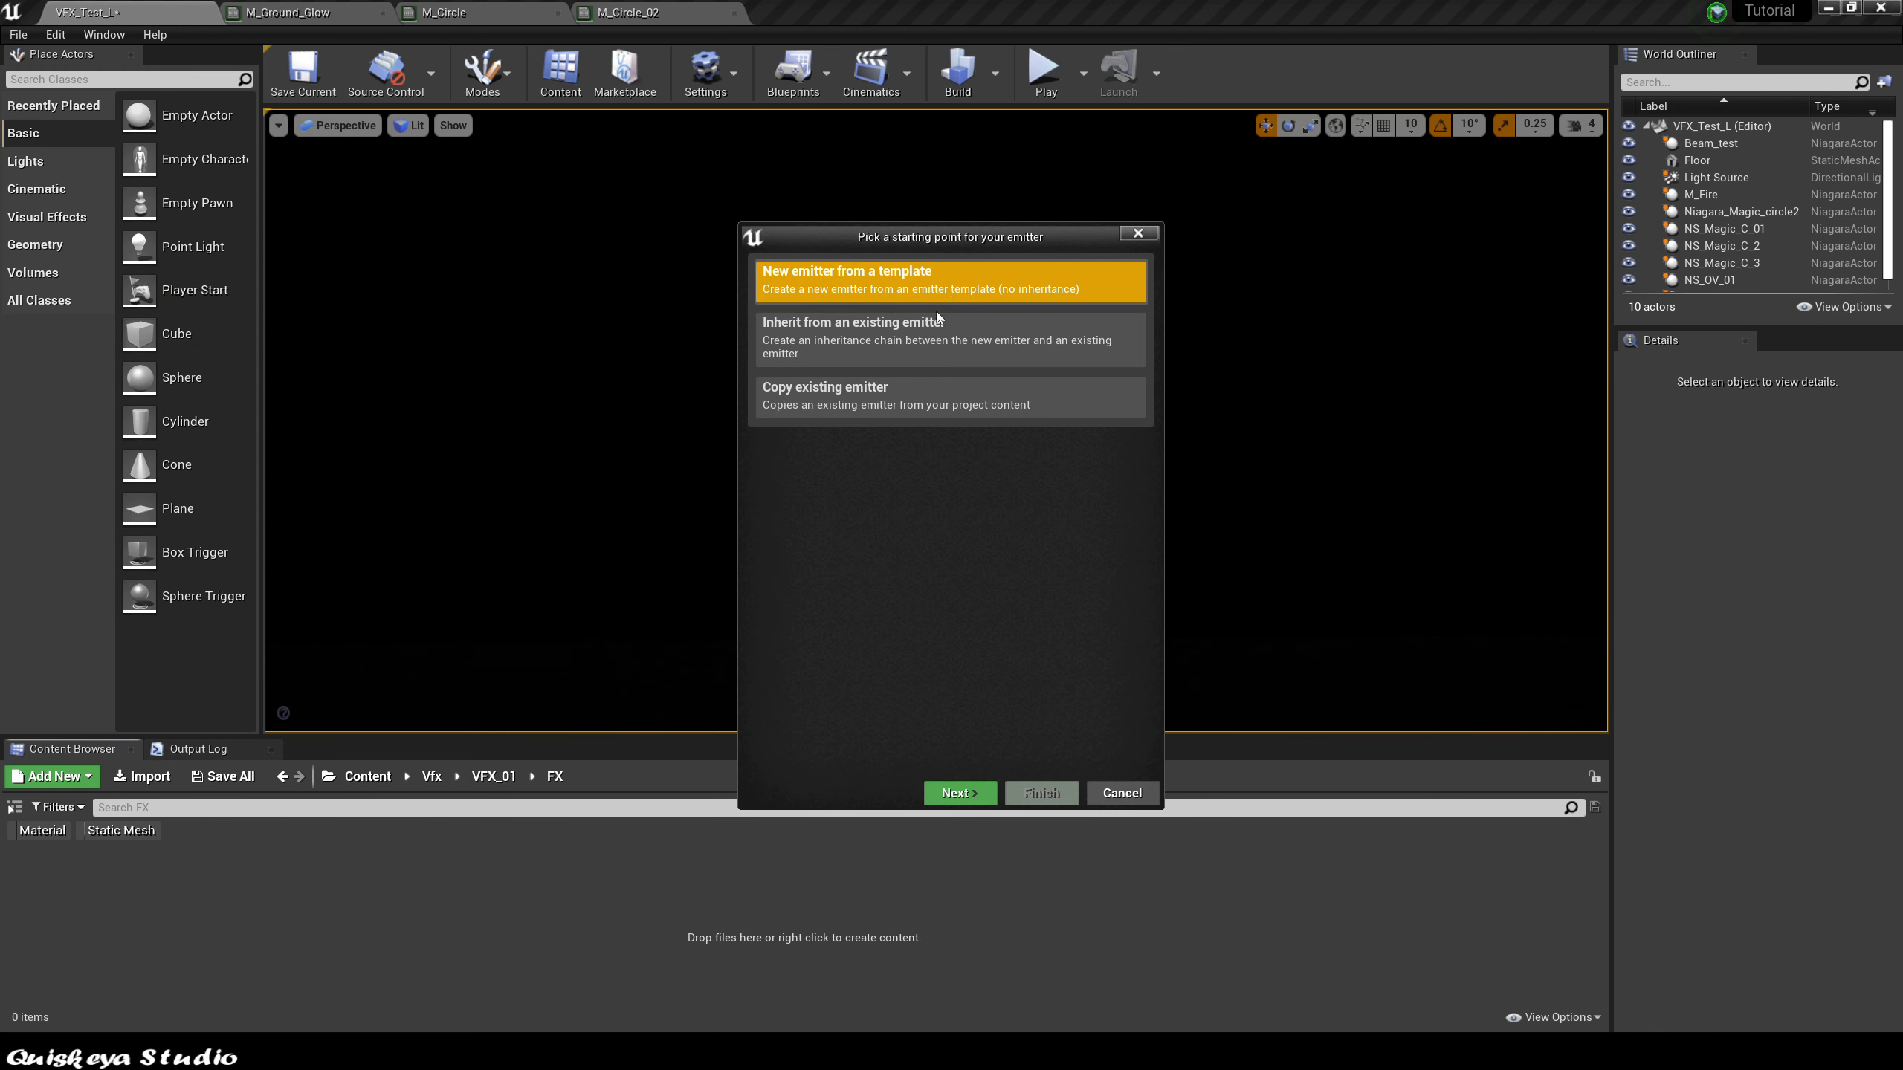
pyautogui.click(956, 793)
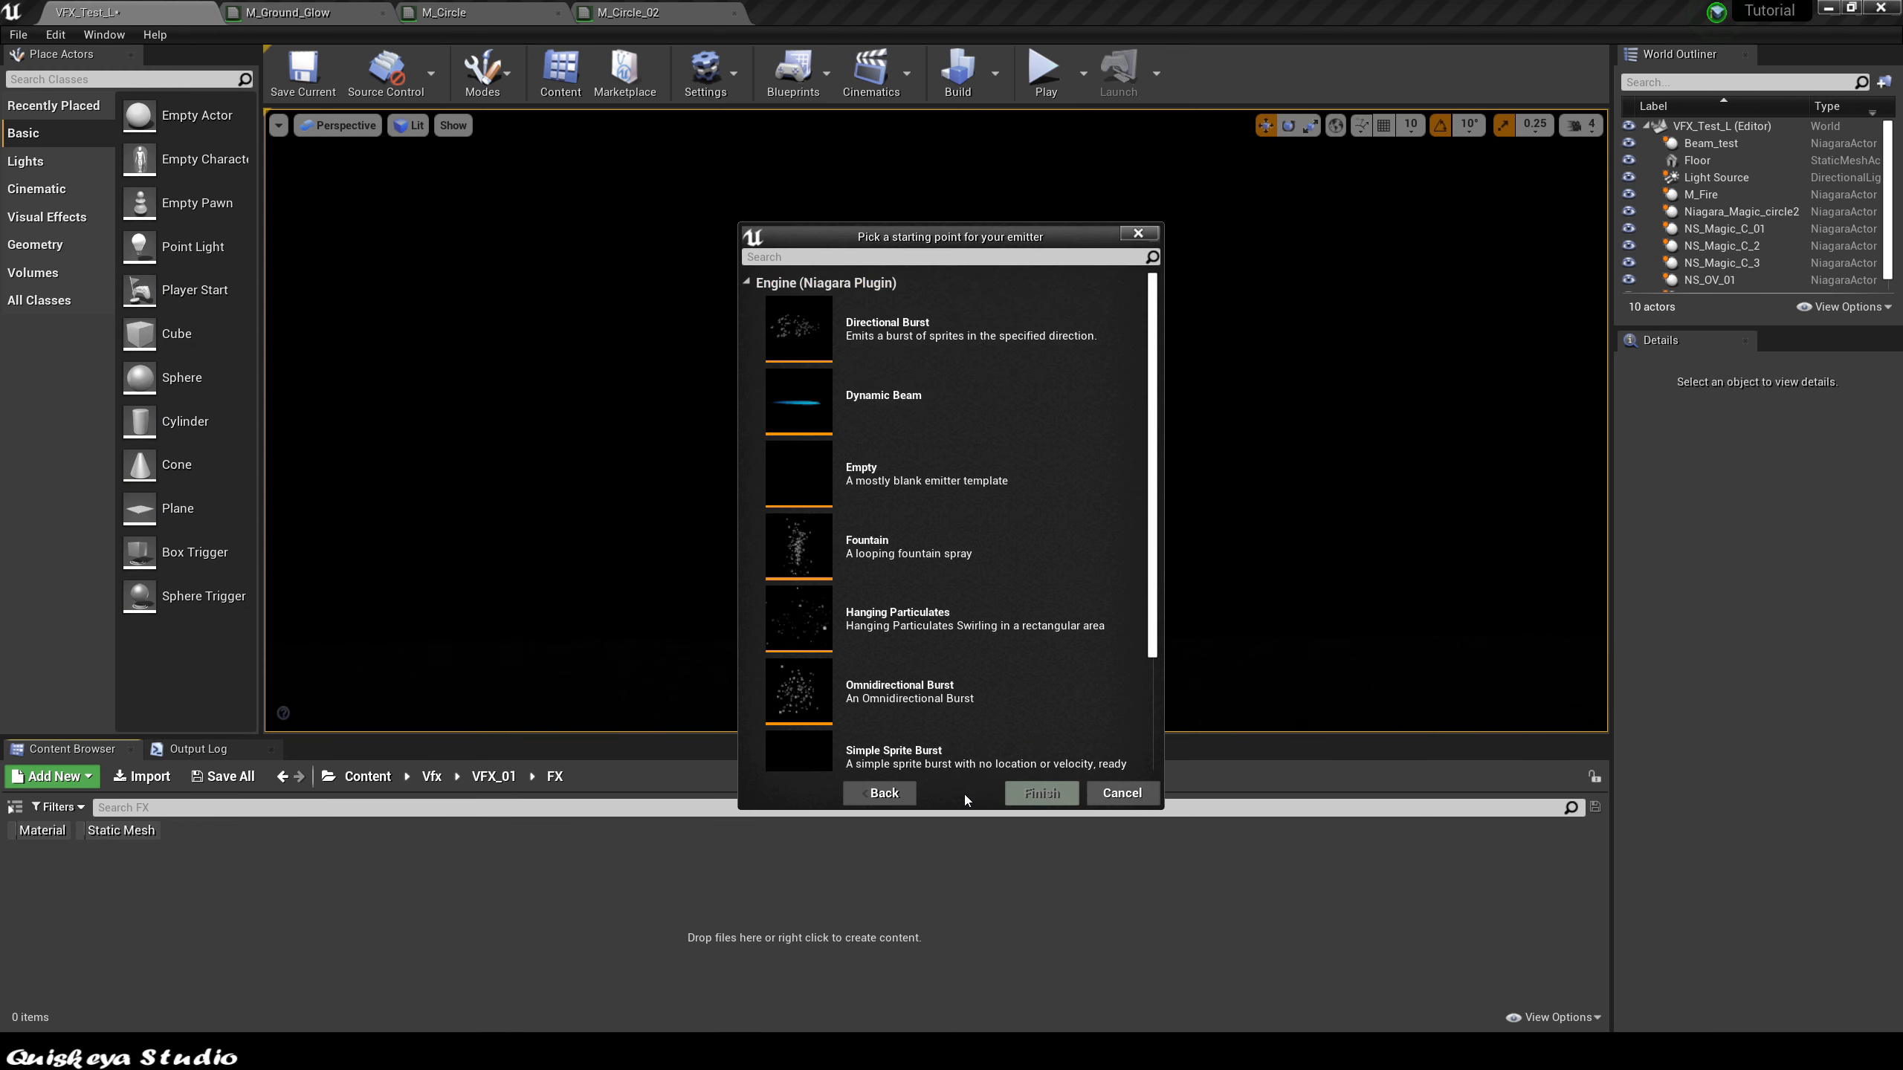
pyautogui.scroll(-3, 1098, 563)
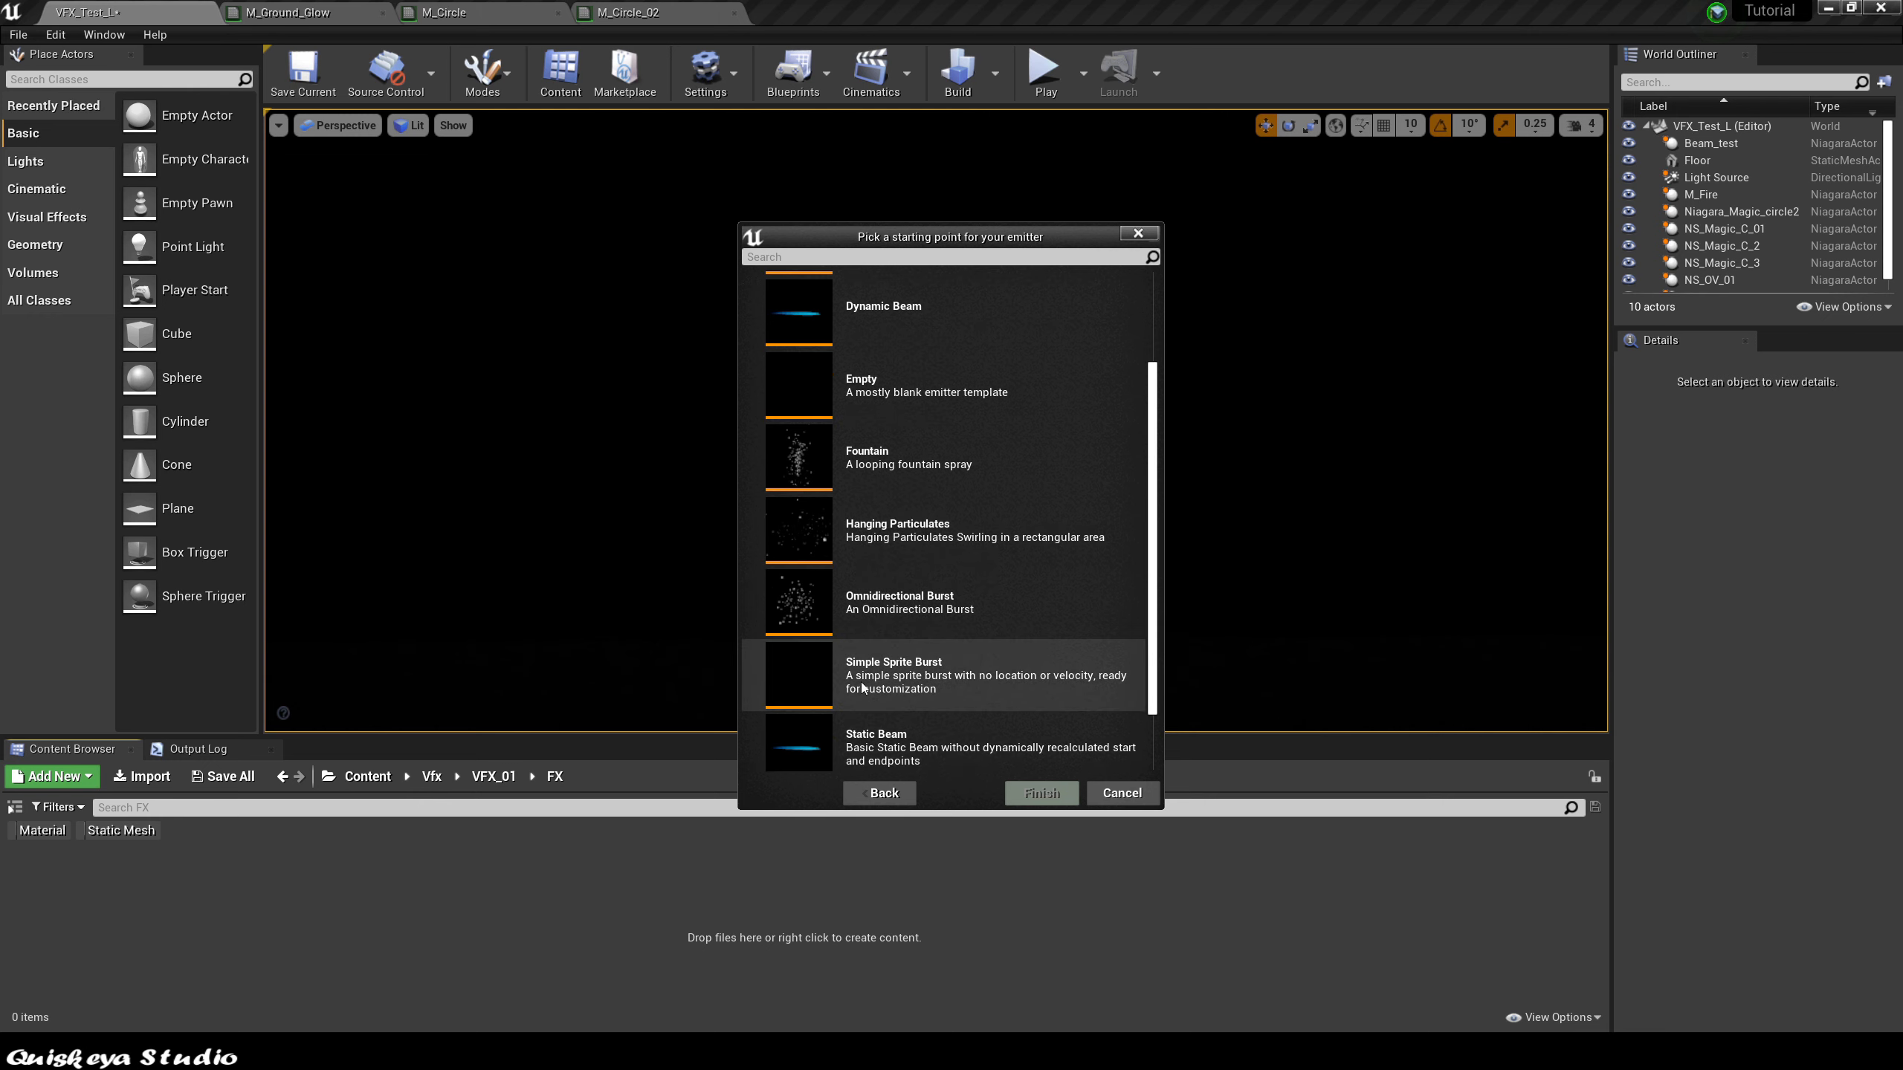
pyautogui.click(893, 684)
pyautogui.click(1036, 794)
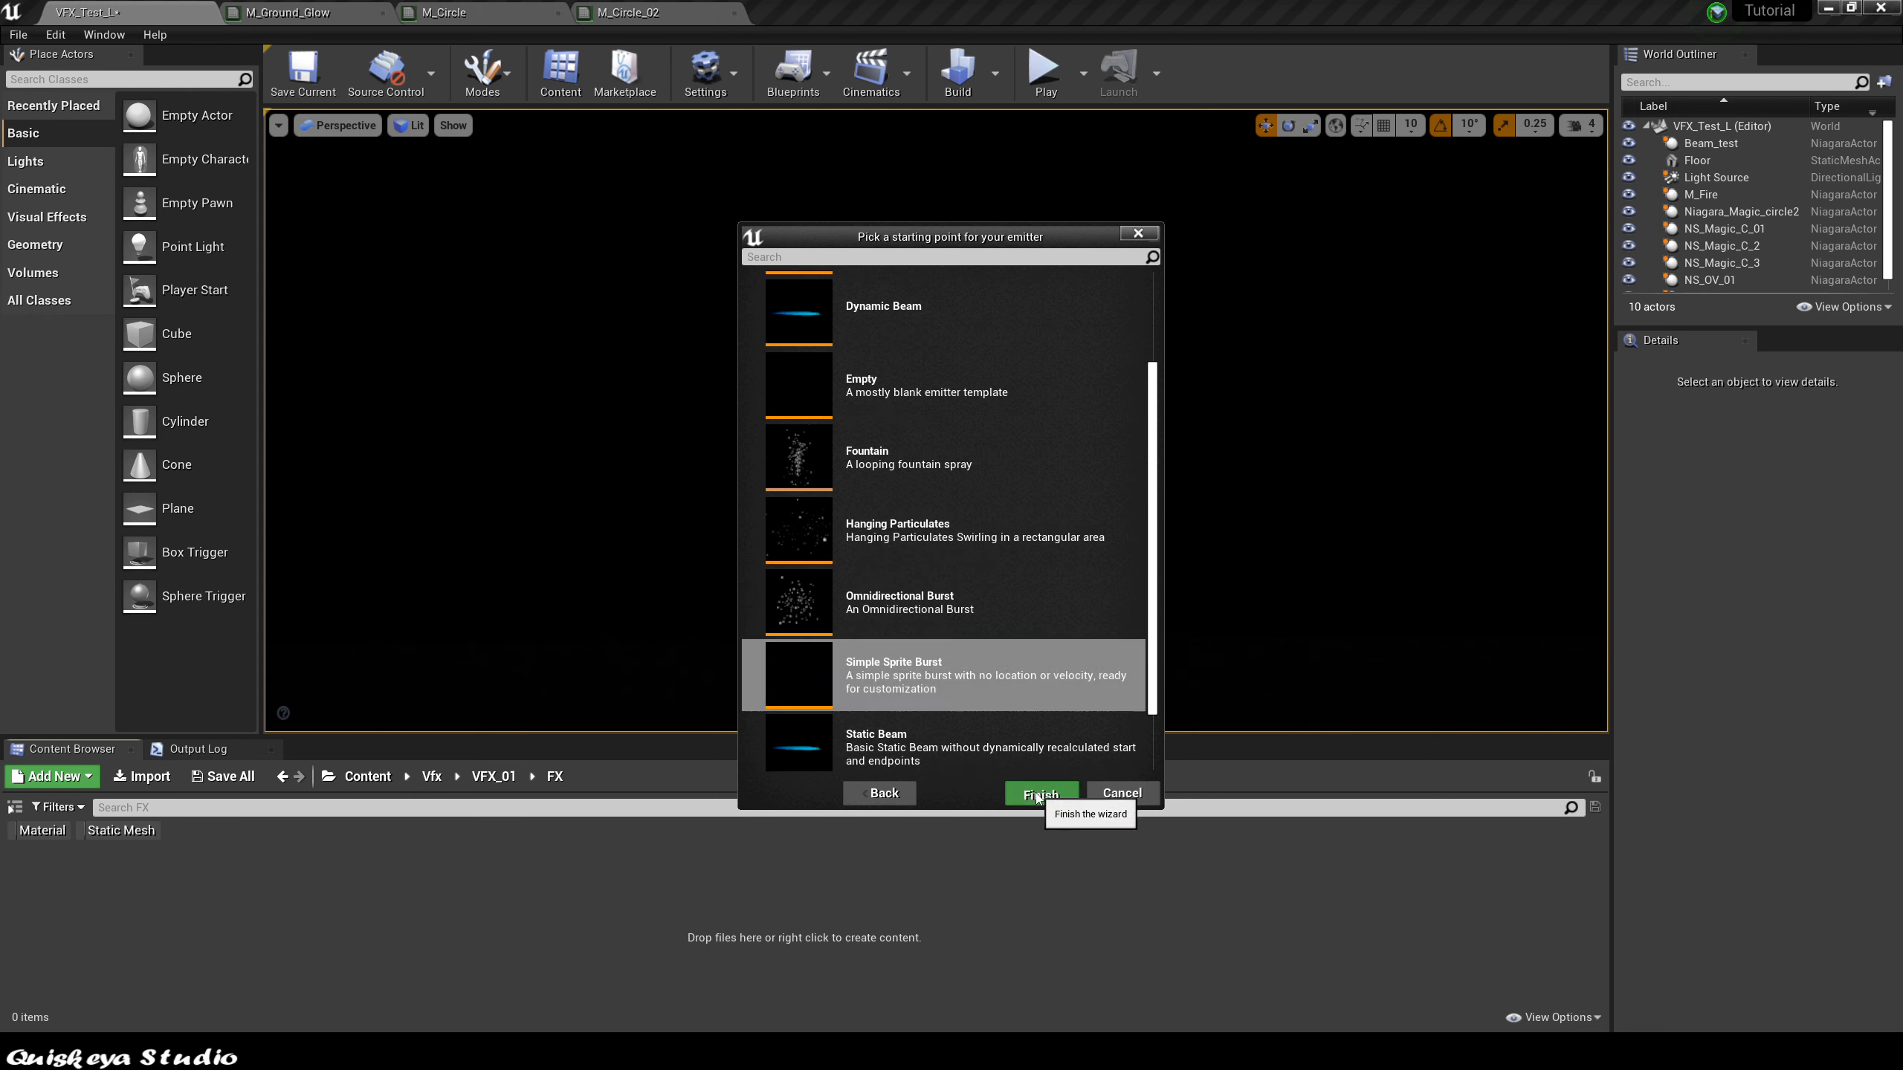
pyautogui.write('E_Base')
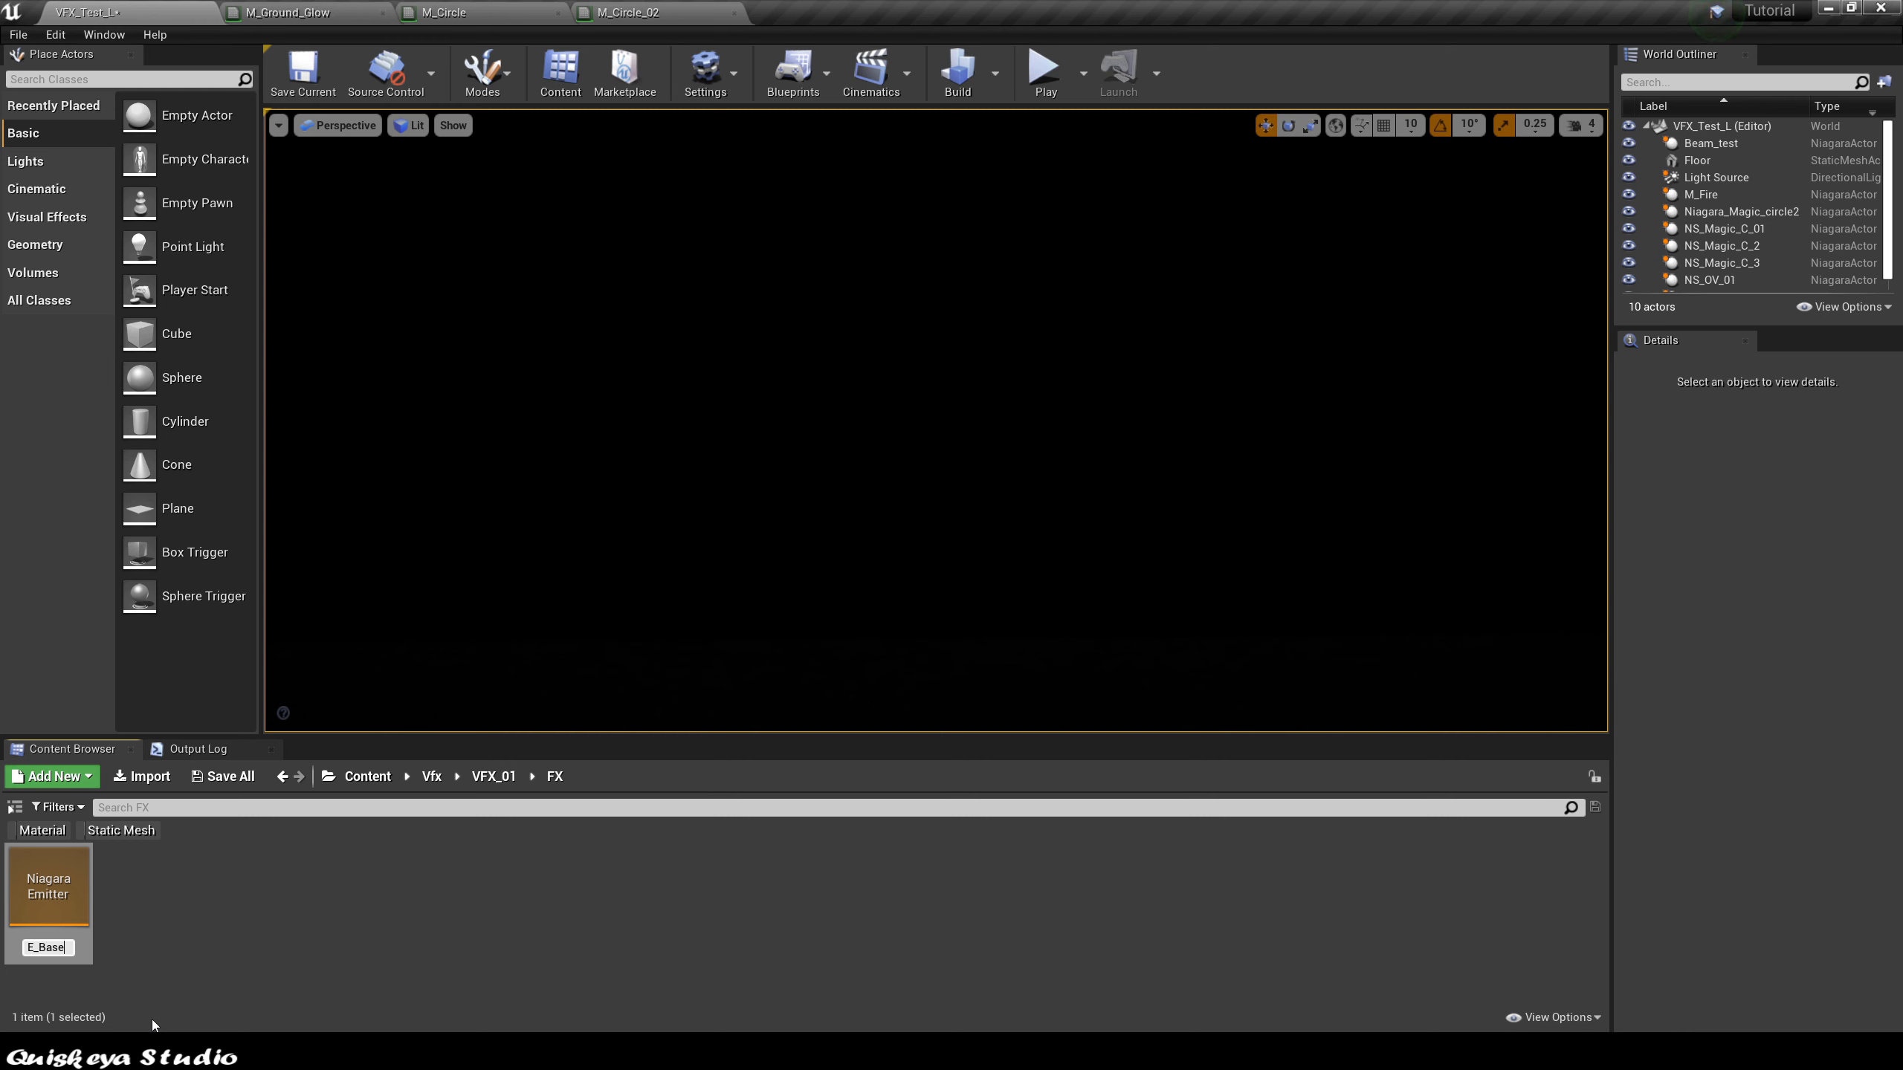
pyautogui.write('_01')
pyautogui.press('Return')
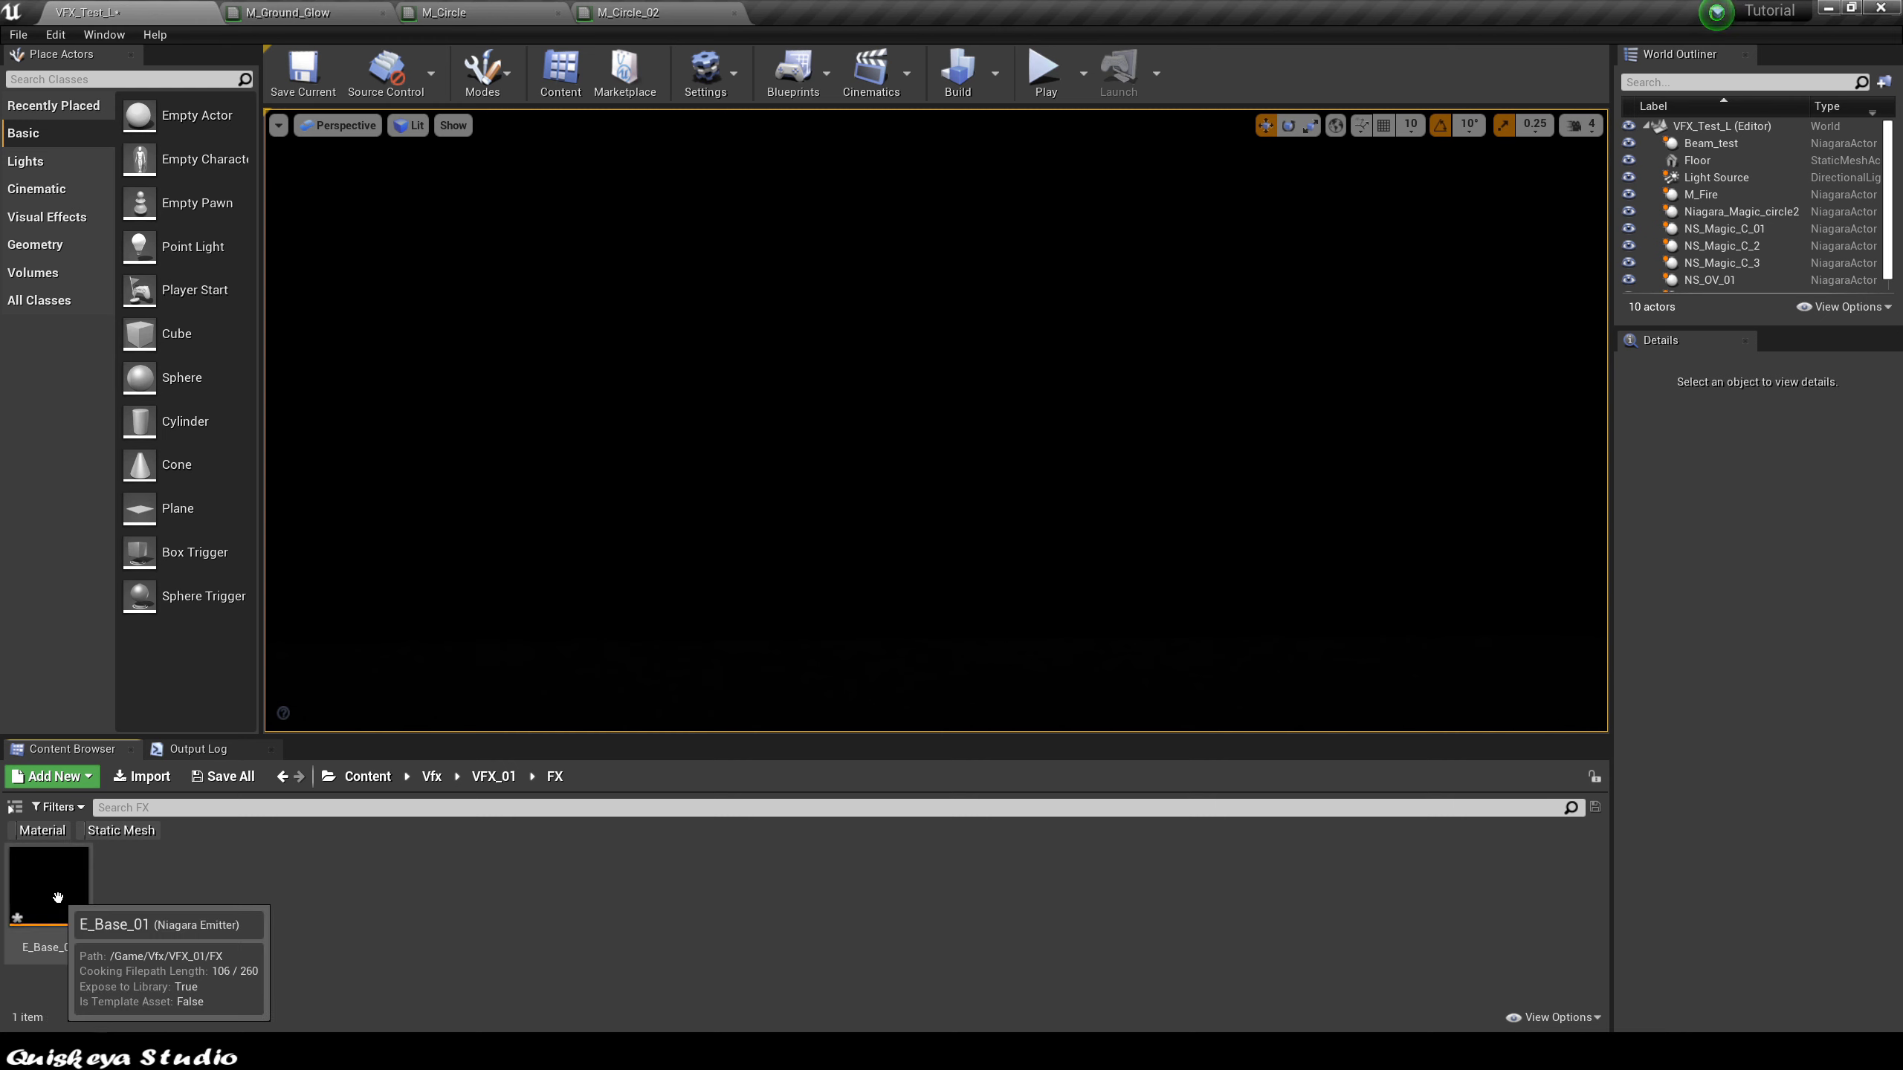
# Step: Set the Emitter State of E_Base_01 to Infinite loop behavior with a loop duration of 4, and save the emitter
pyautogui.doubleClick(58, 897)
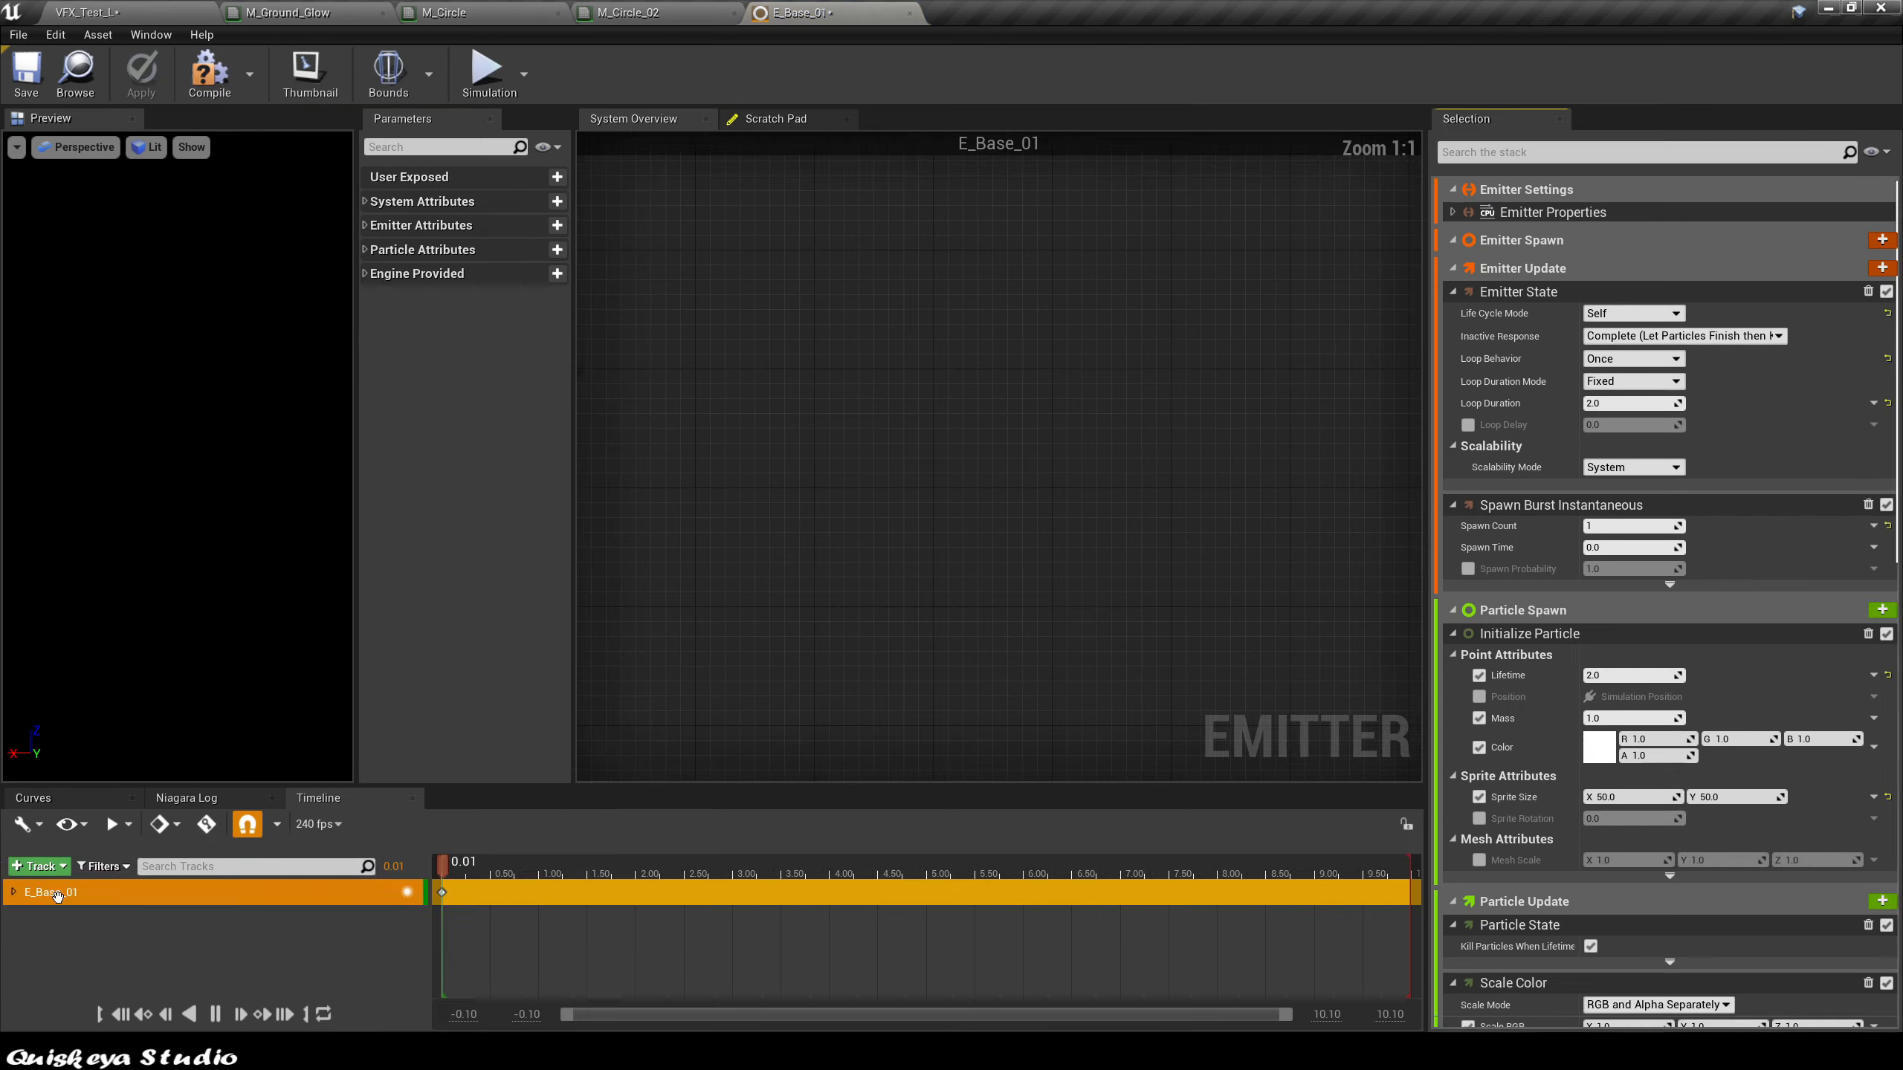
pyautogui.moveTo(896, 542); pyautogui.dragTo(809, 550, button='right')
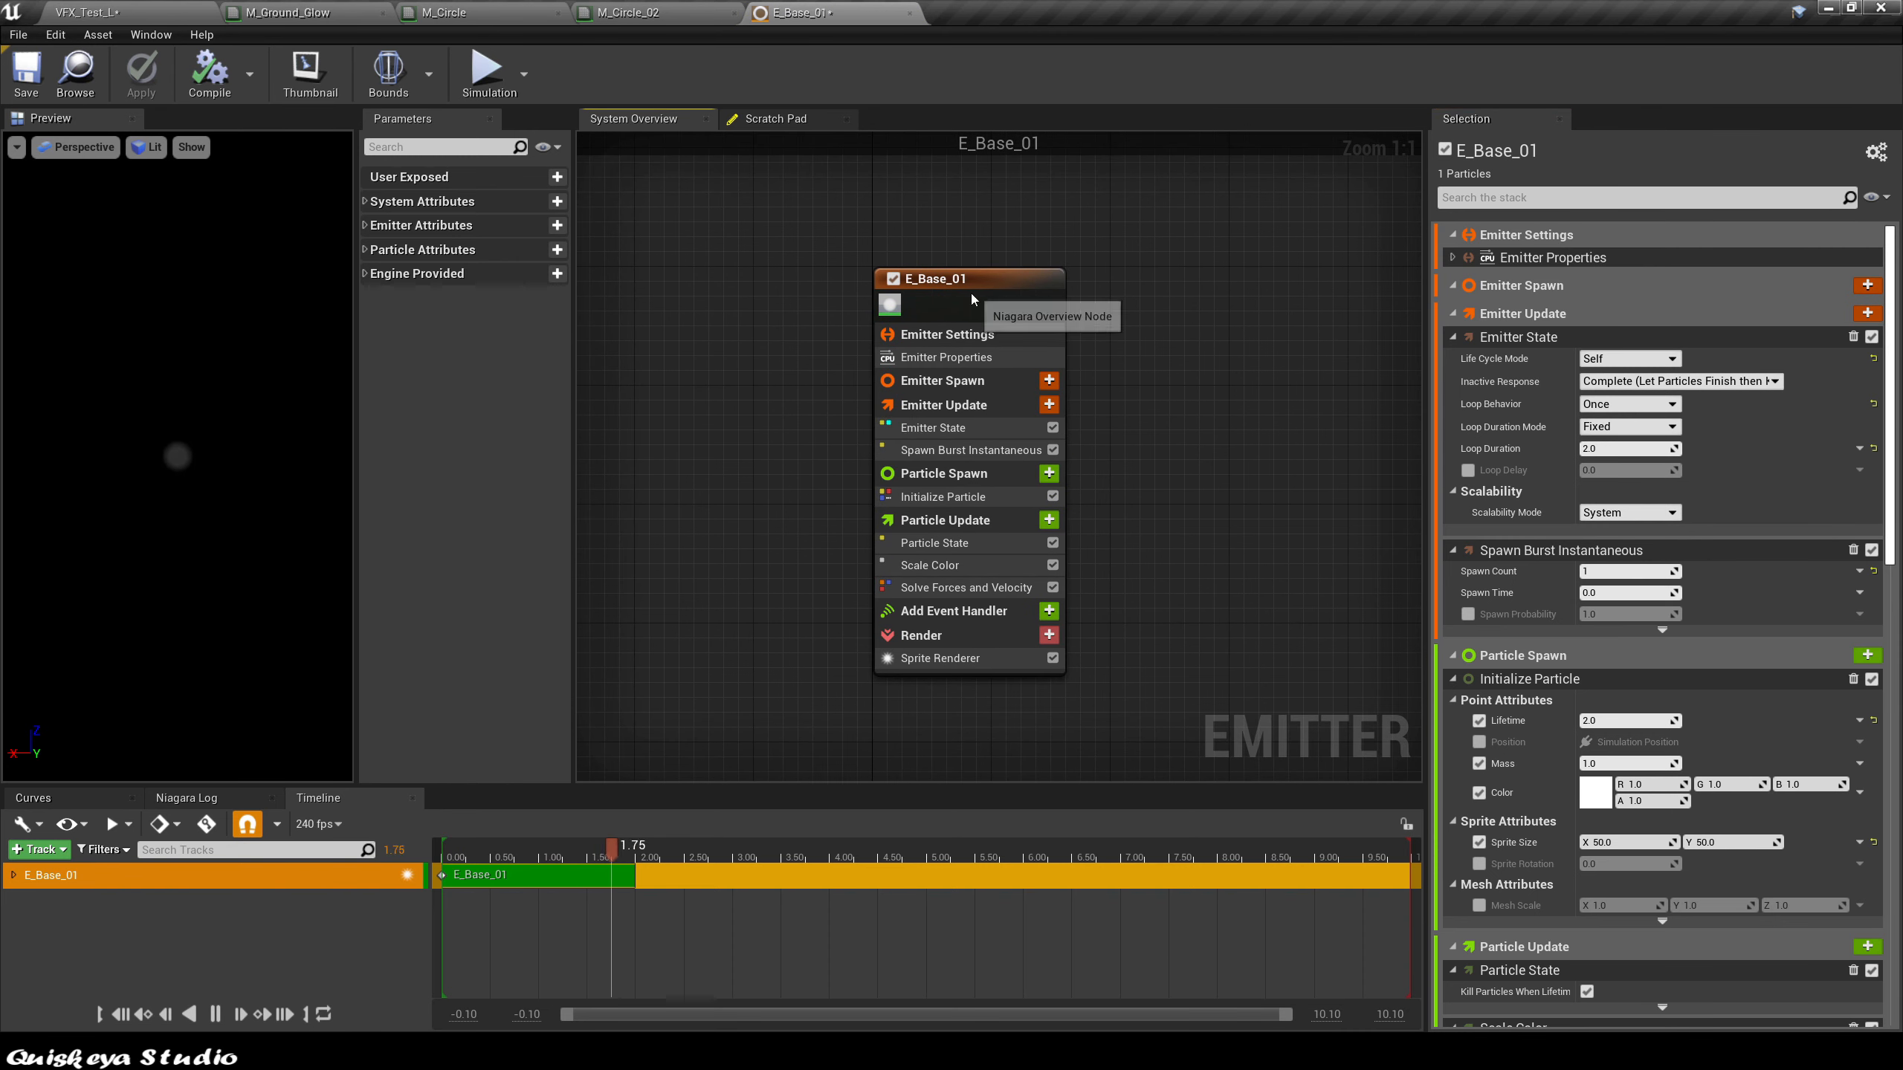
pyautogui.click(945, 359)
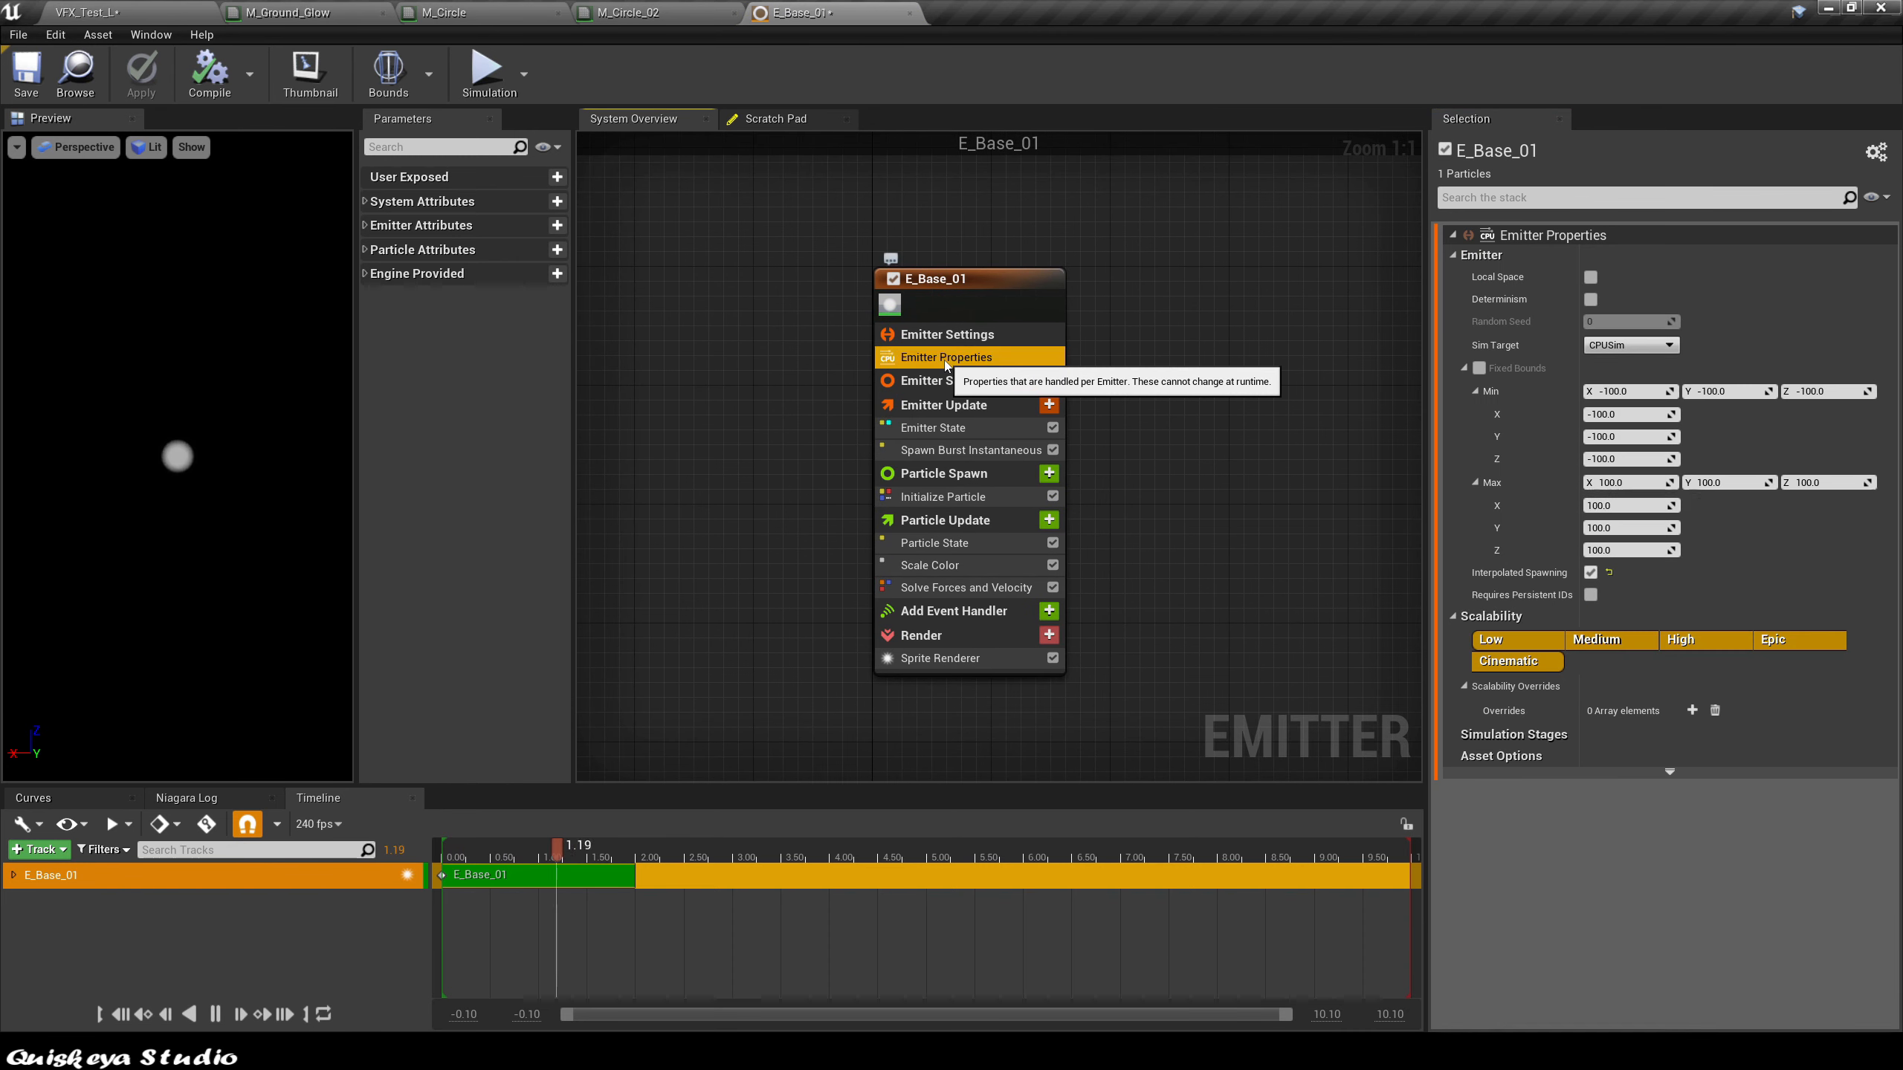
pyautogui.click(936, 427)
pyautogui.click(1618, 307)
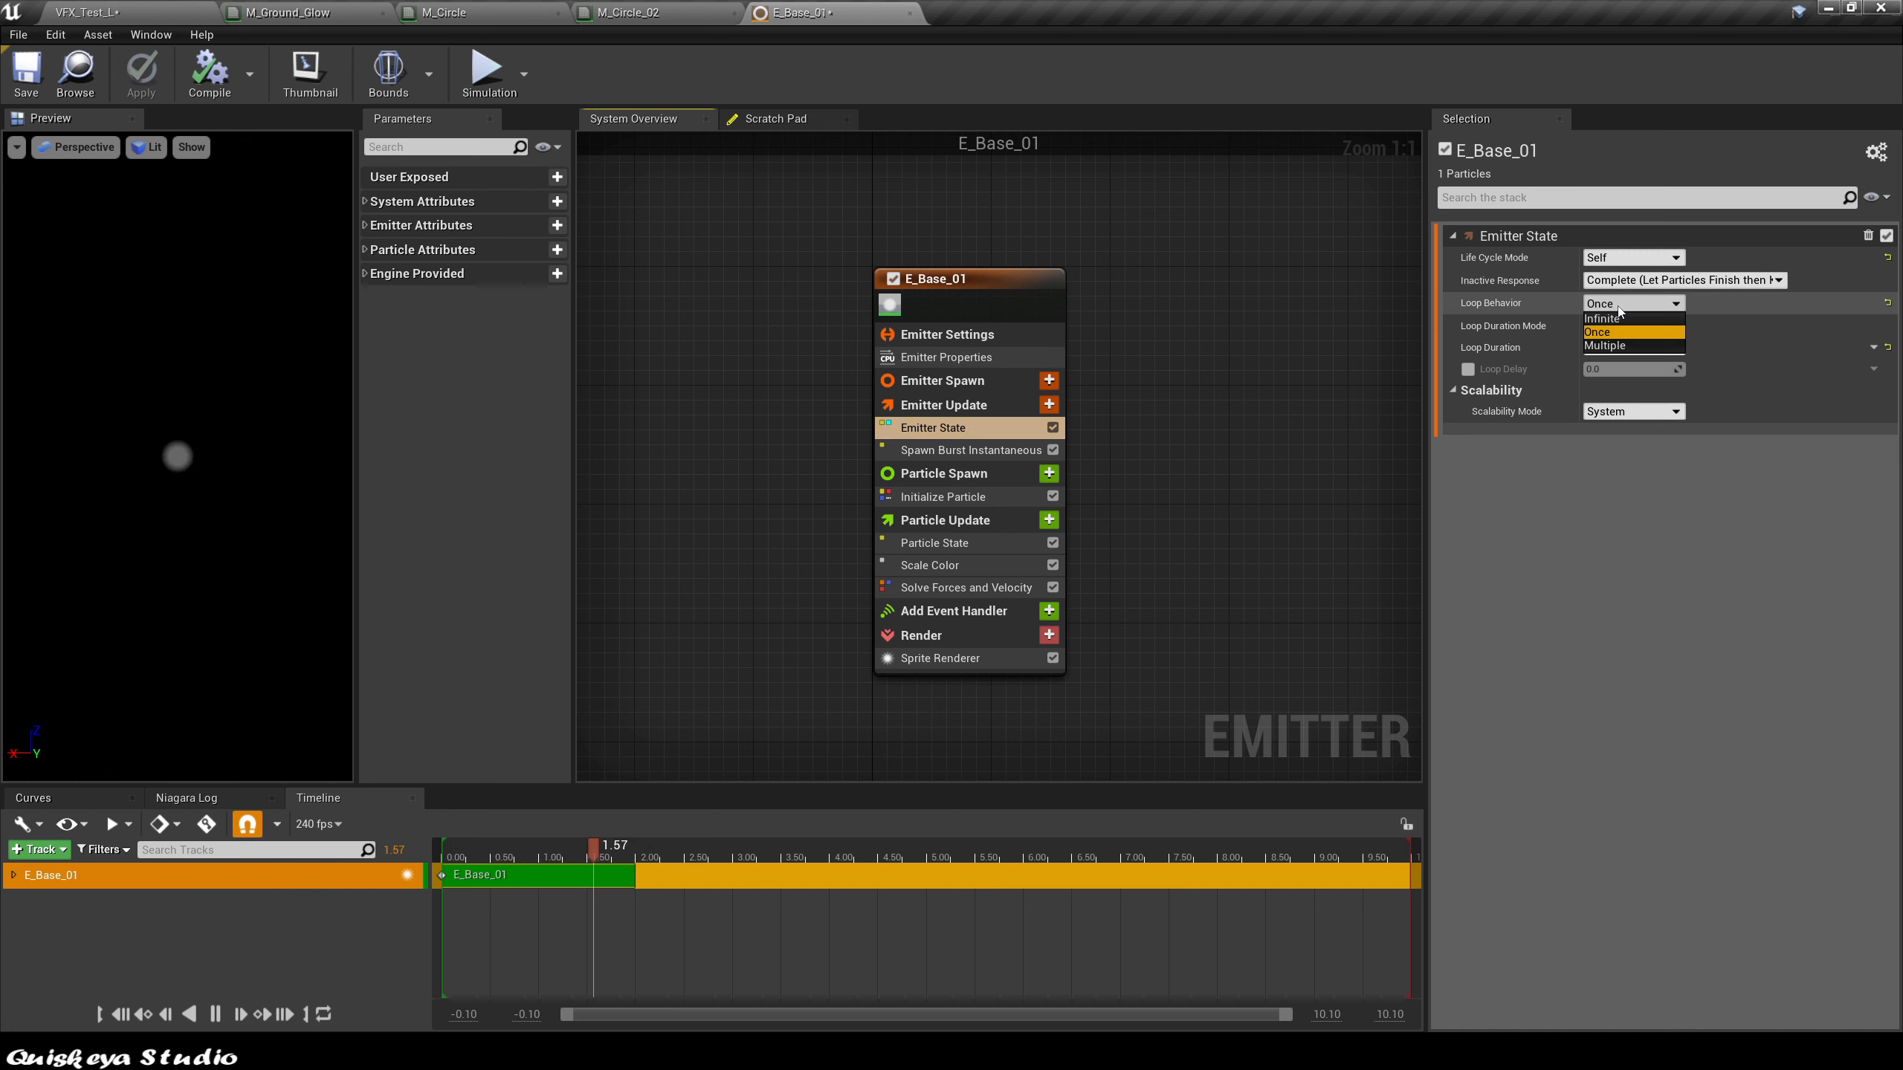
pyautogui.click(1618, 345)
pyautogui.click(1627, 326)
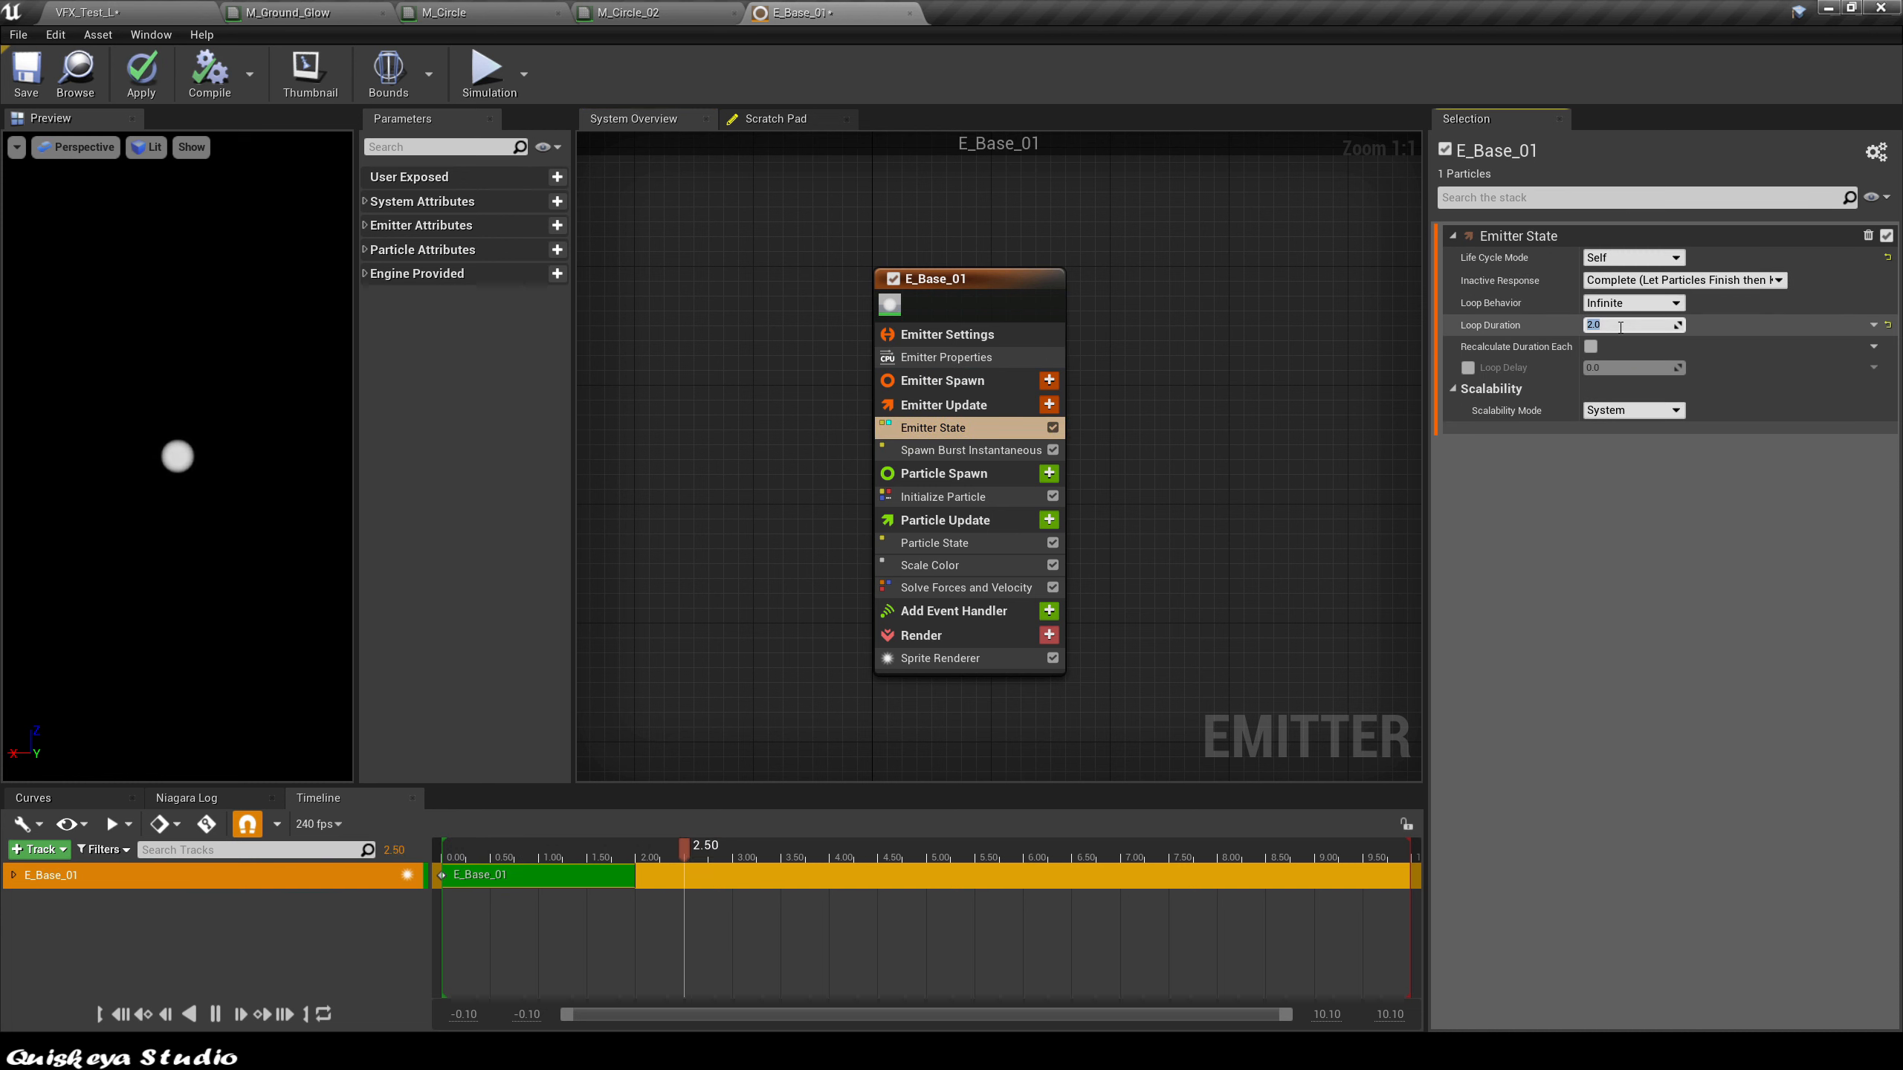
pyautogui.write('4')
pyautogui.press('Return')
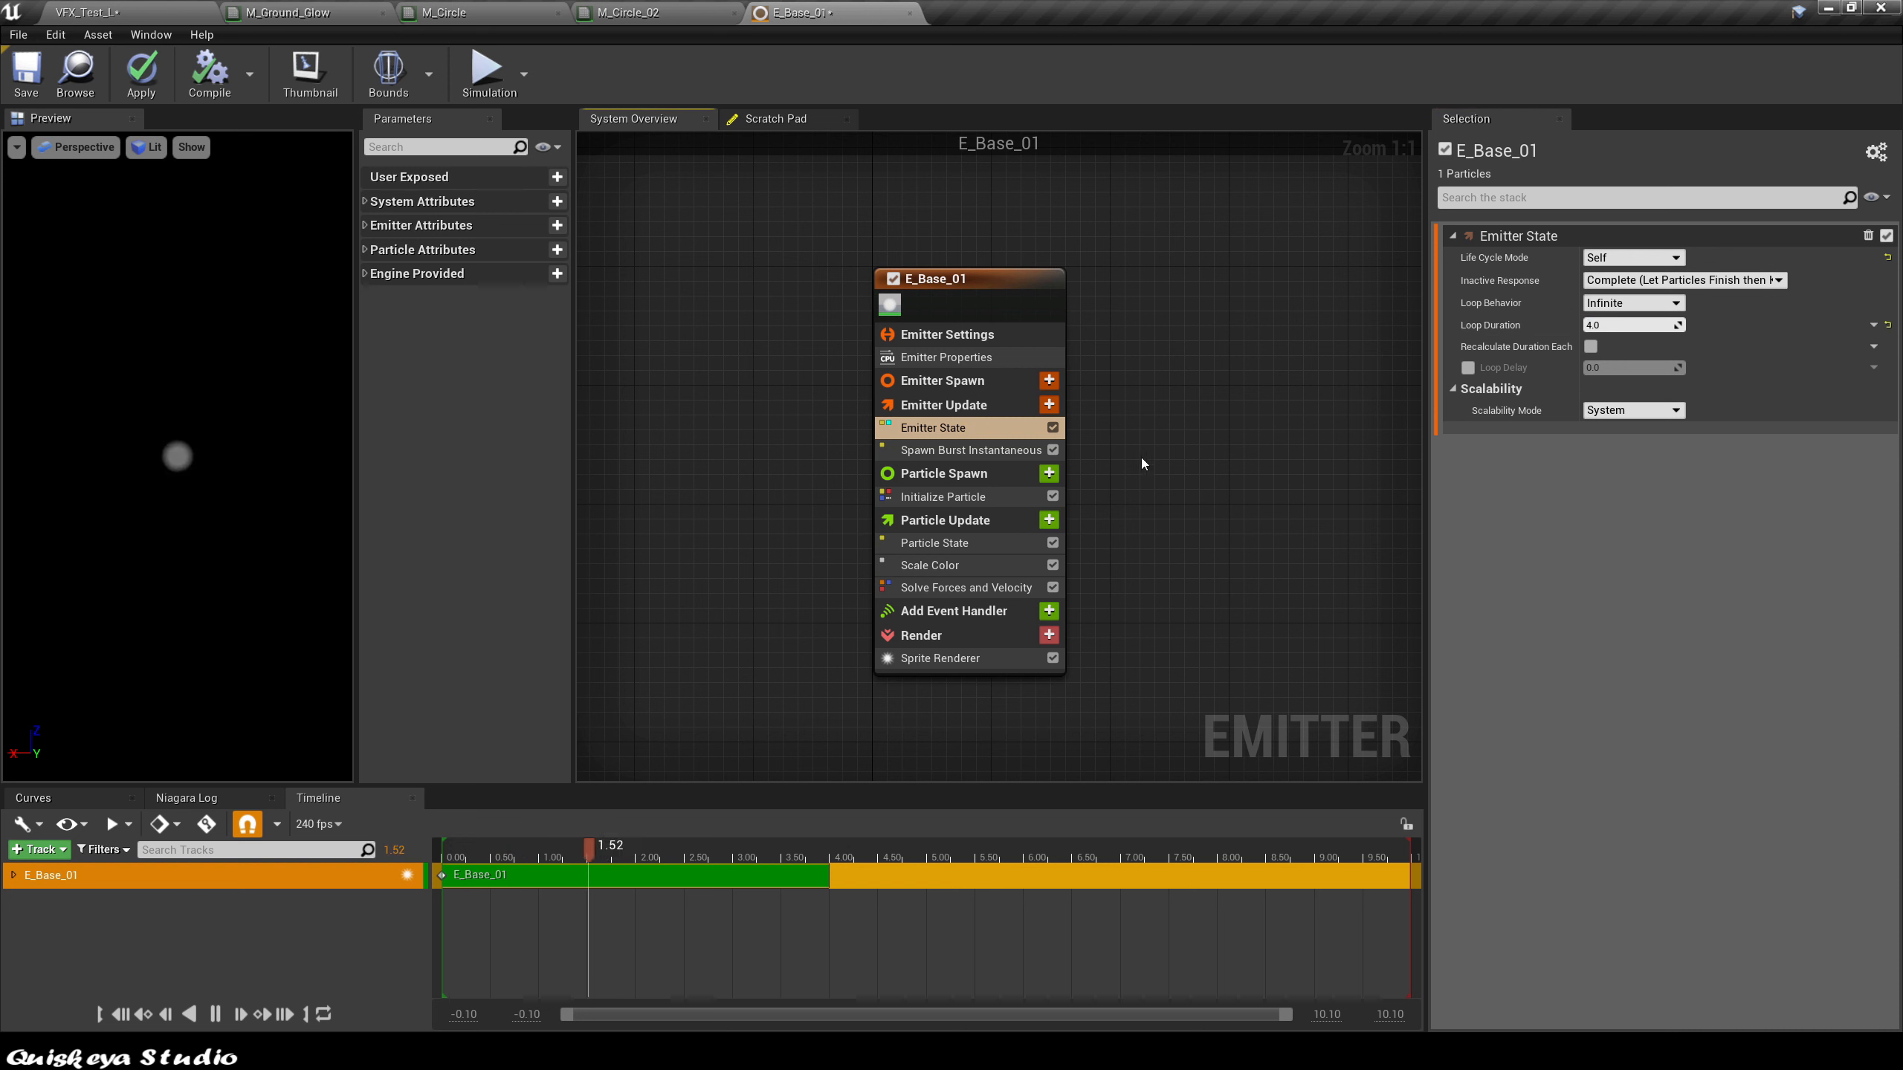
pyautogui.moveTo(990, 278); pyautogui.dragTo(975, 278)
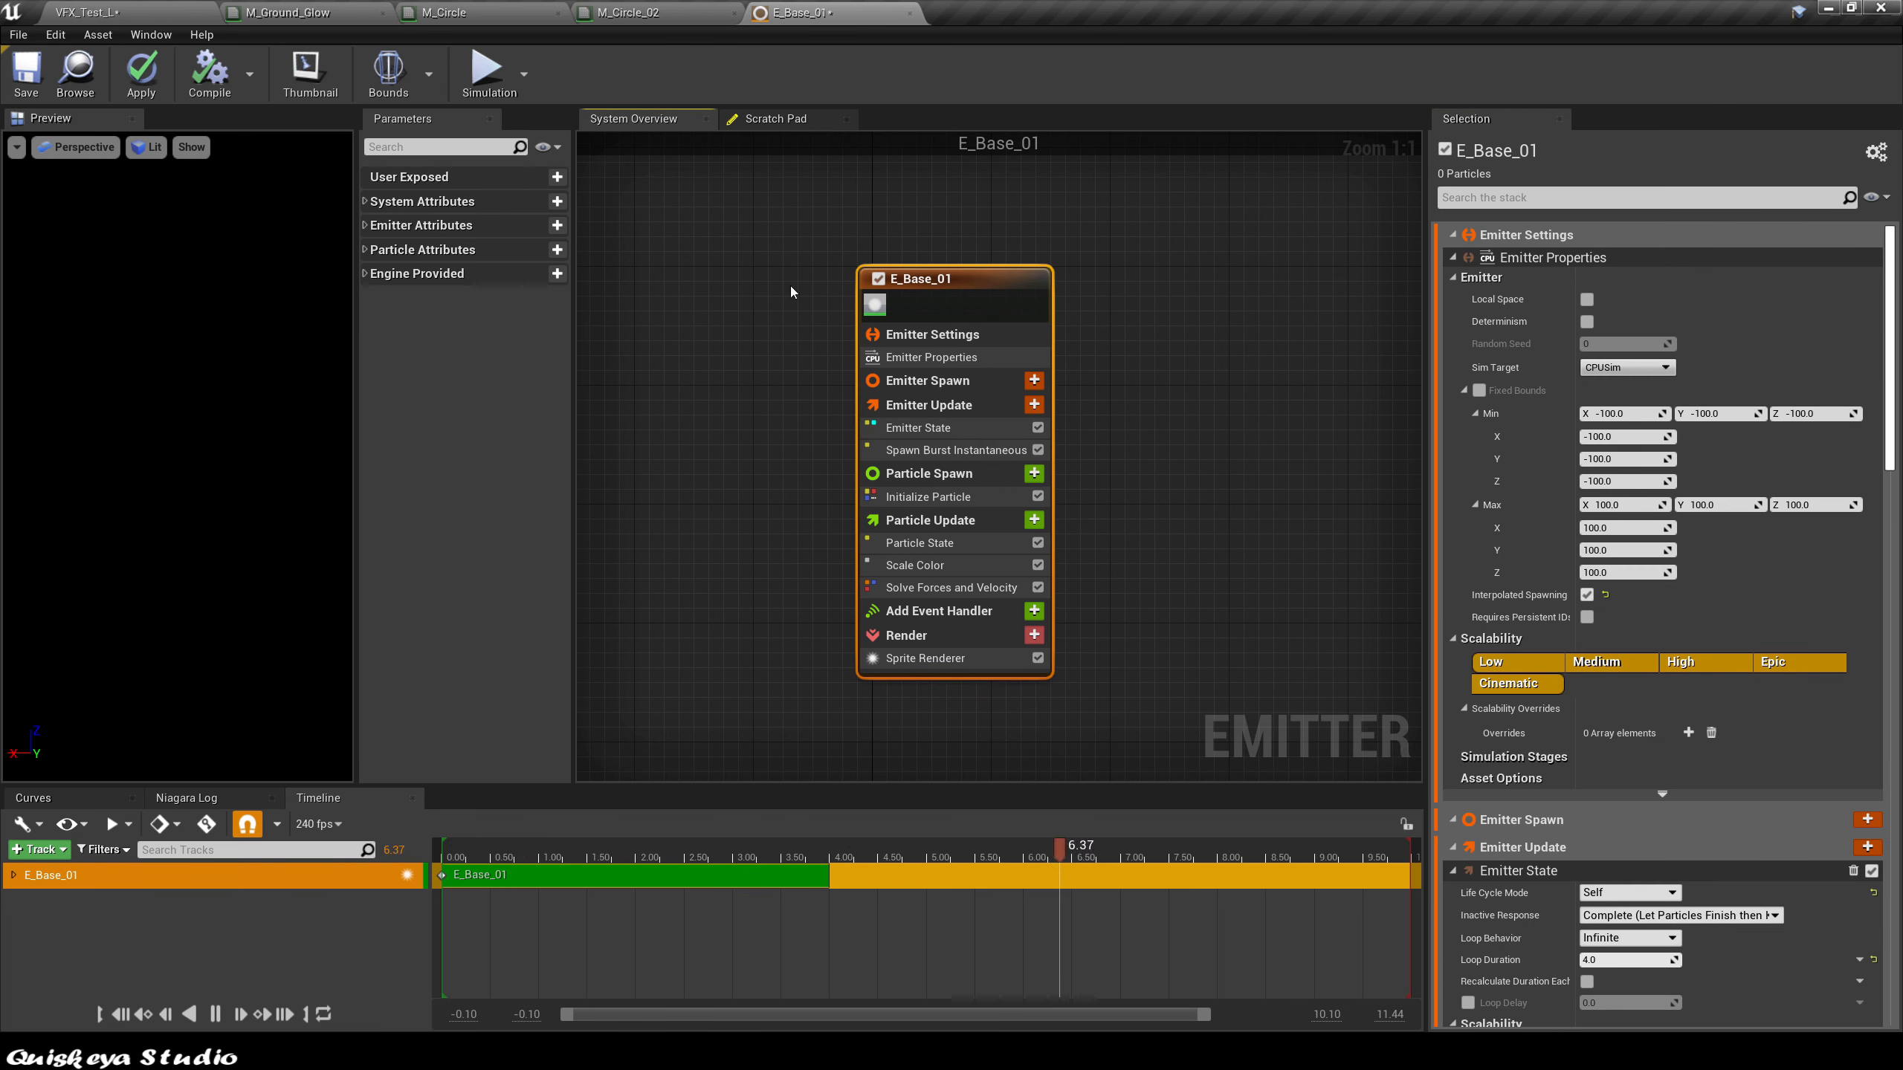
pyautogui.hotkey('ctrl', 's')
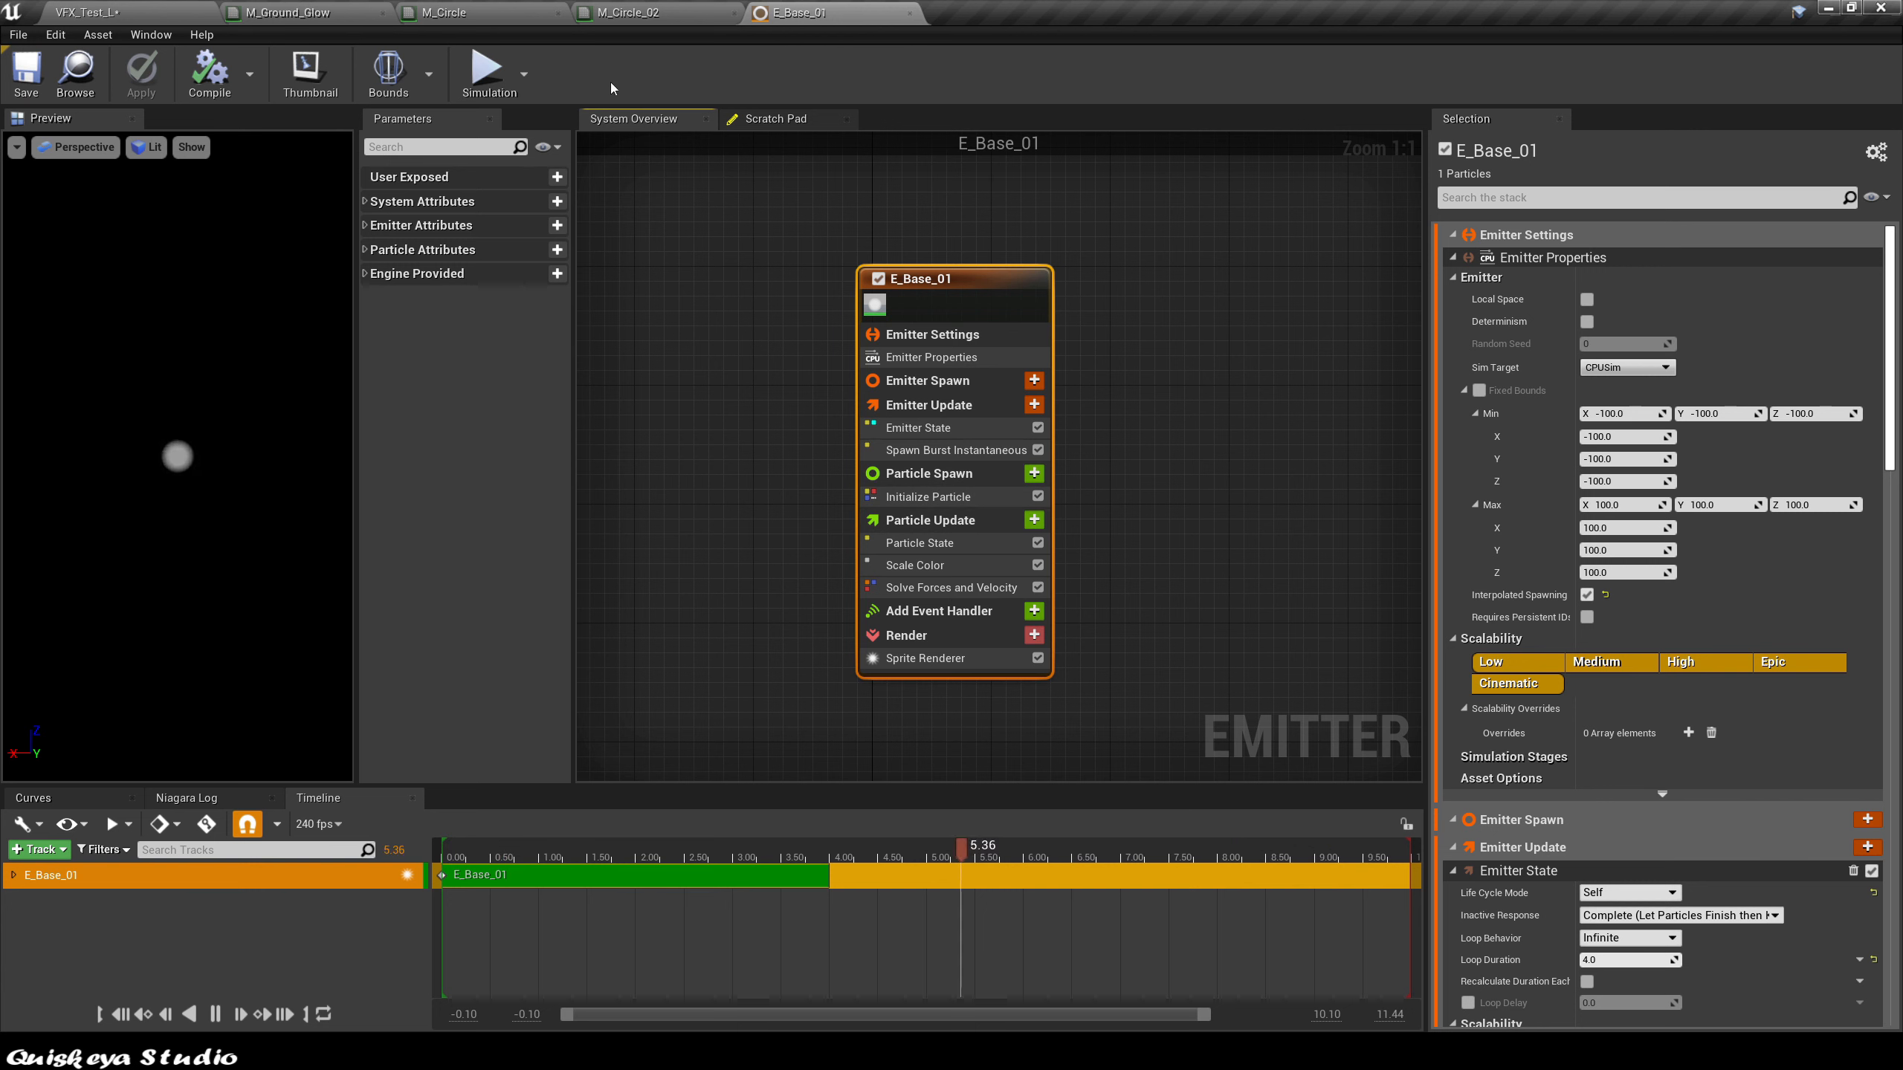
# Step: Create a Niagara System in the FX folder from the E_Base_01 emitter and name it NS_FX_01
pyautogui.click(75, 71)
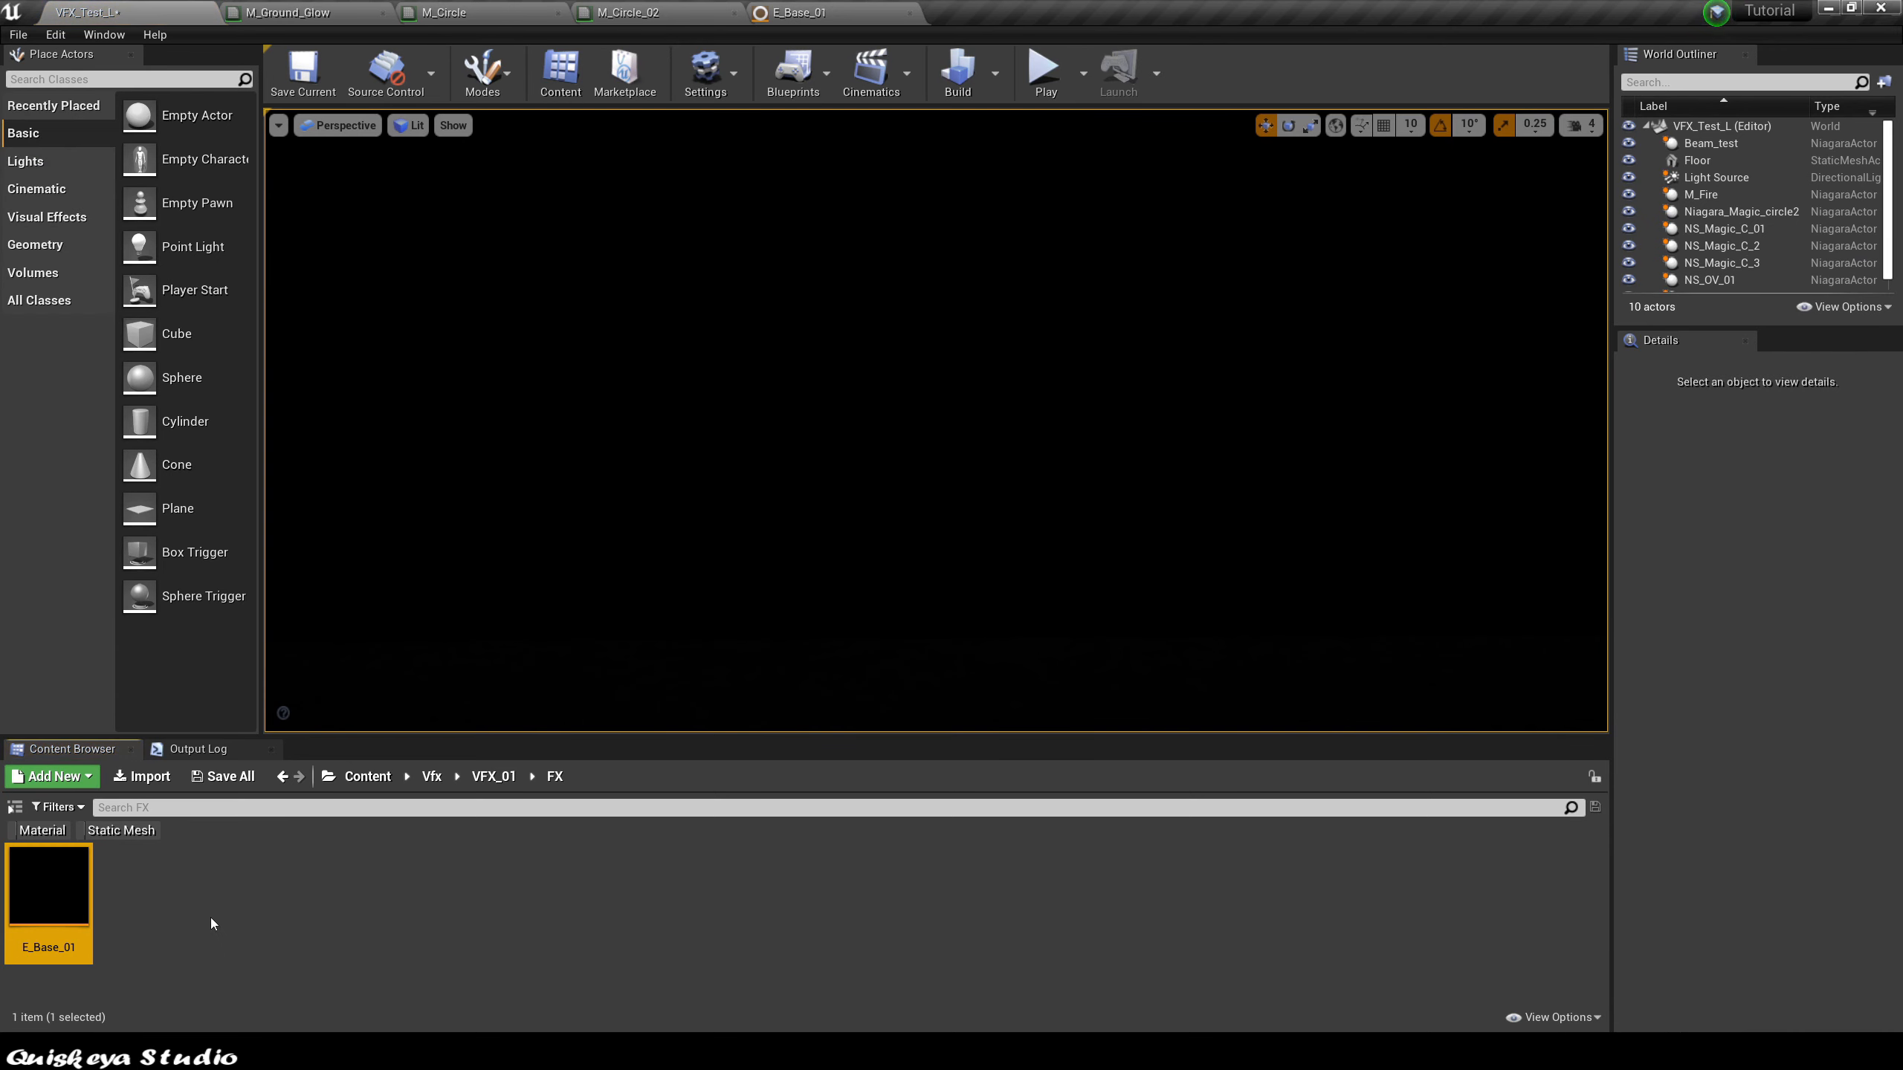
pyautogui.rightClick(171, 915)
pyautogui.moveTo(224, 752)
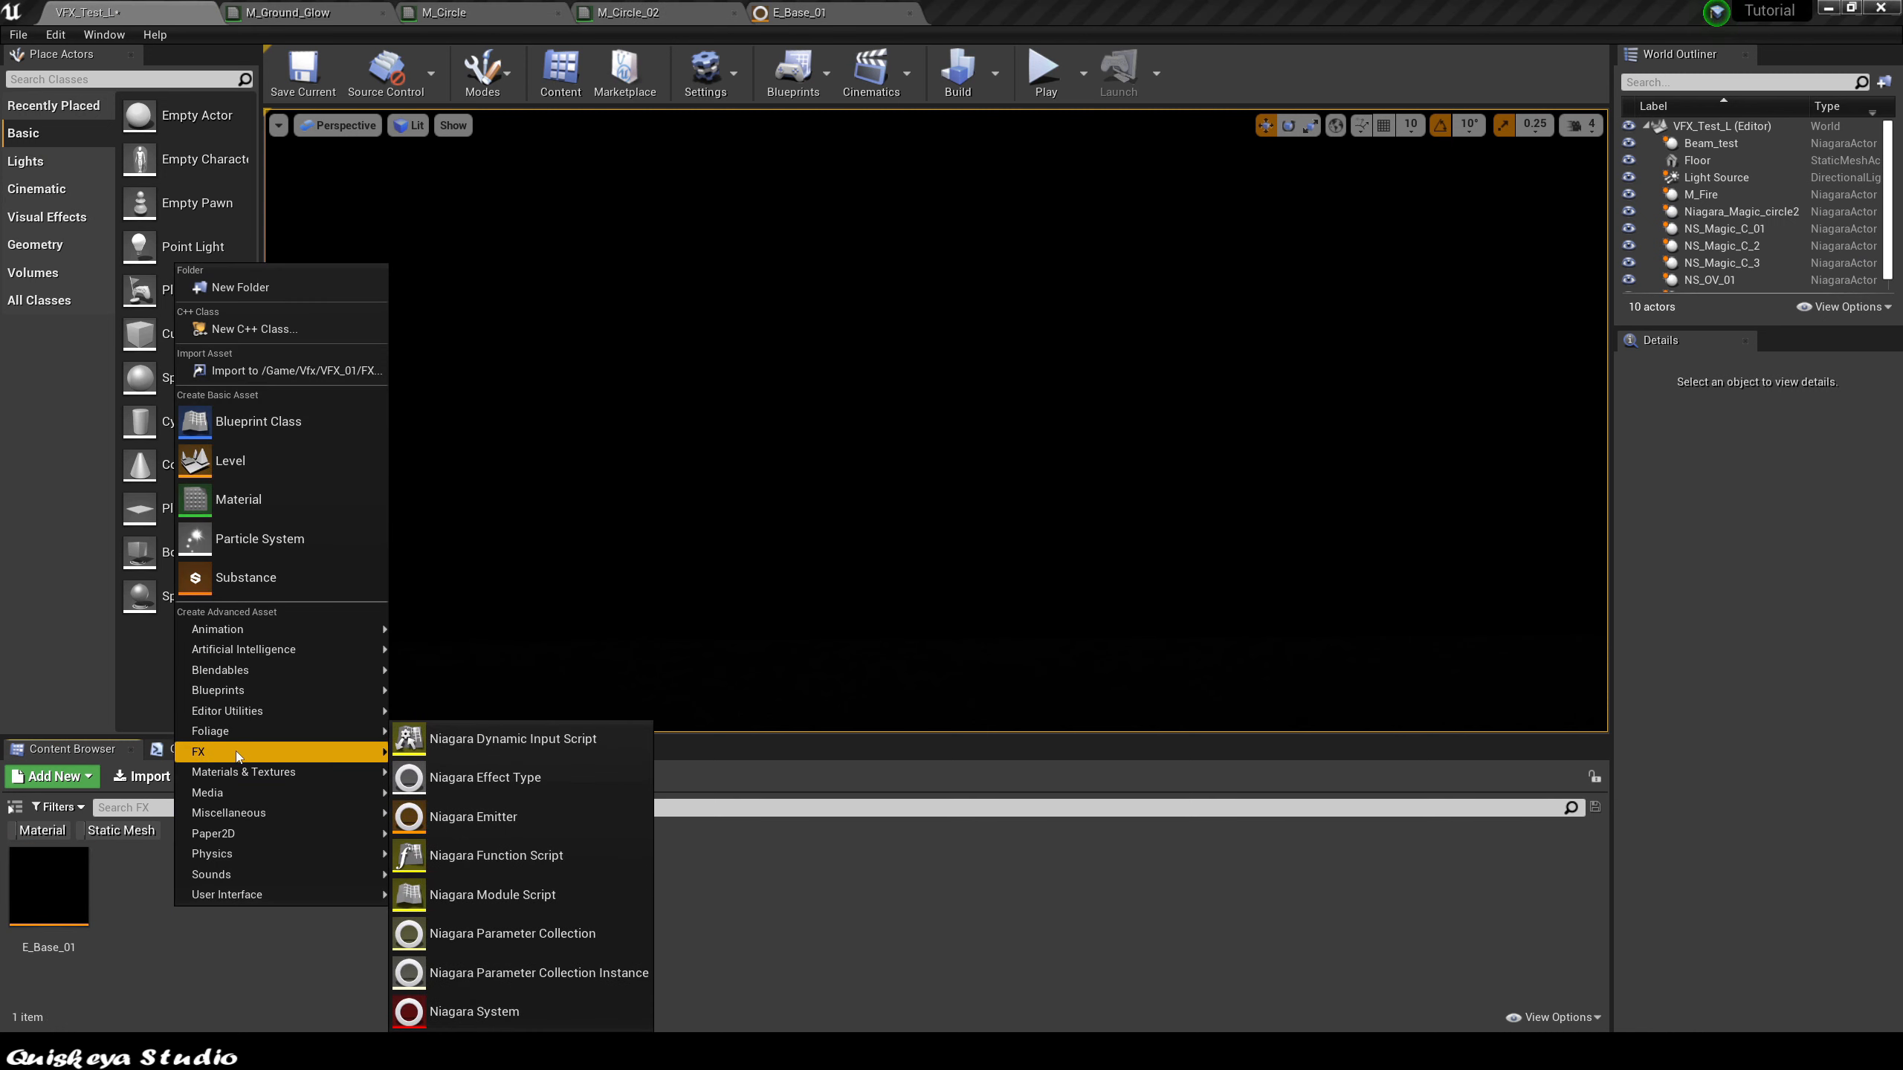
pyautogui.click(518, 1013)
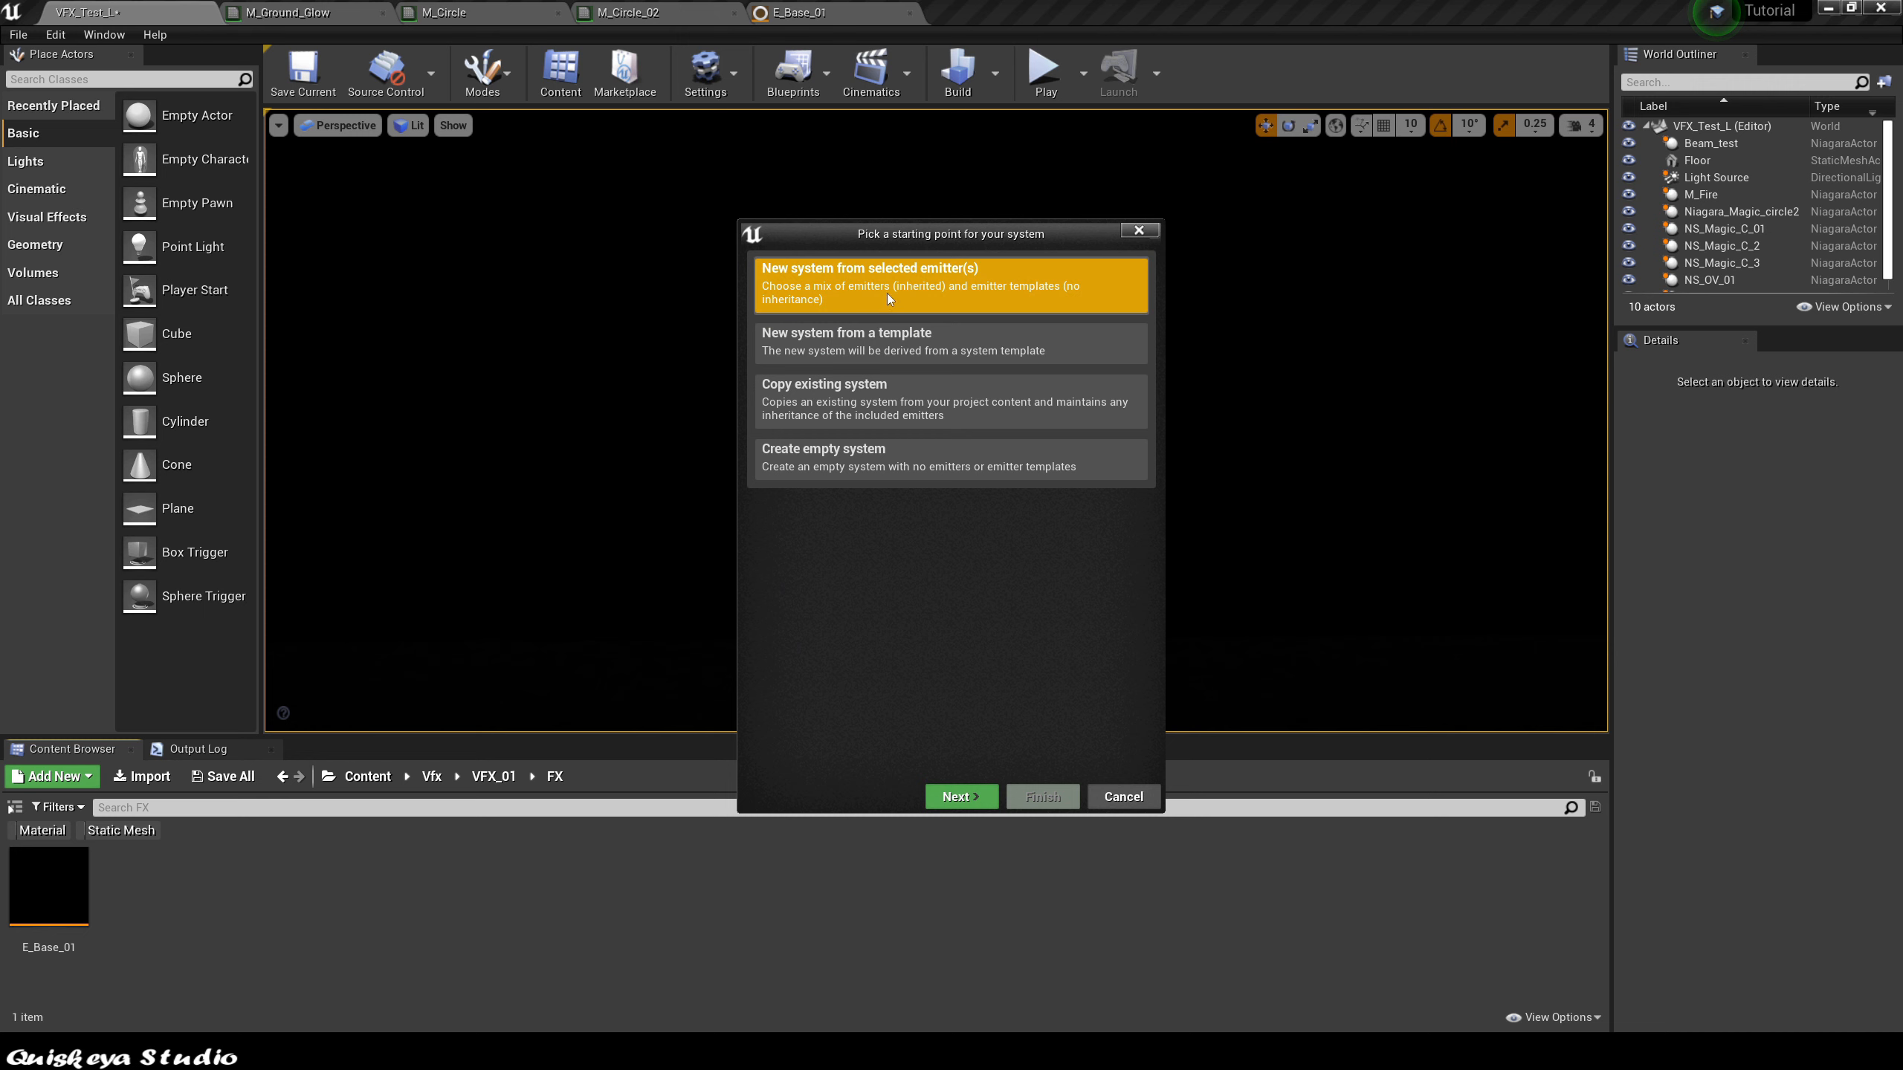
pyautogui.click(953, 799)
pyautogui.scroll(-5, 928, 700)
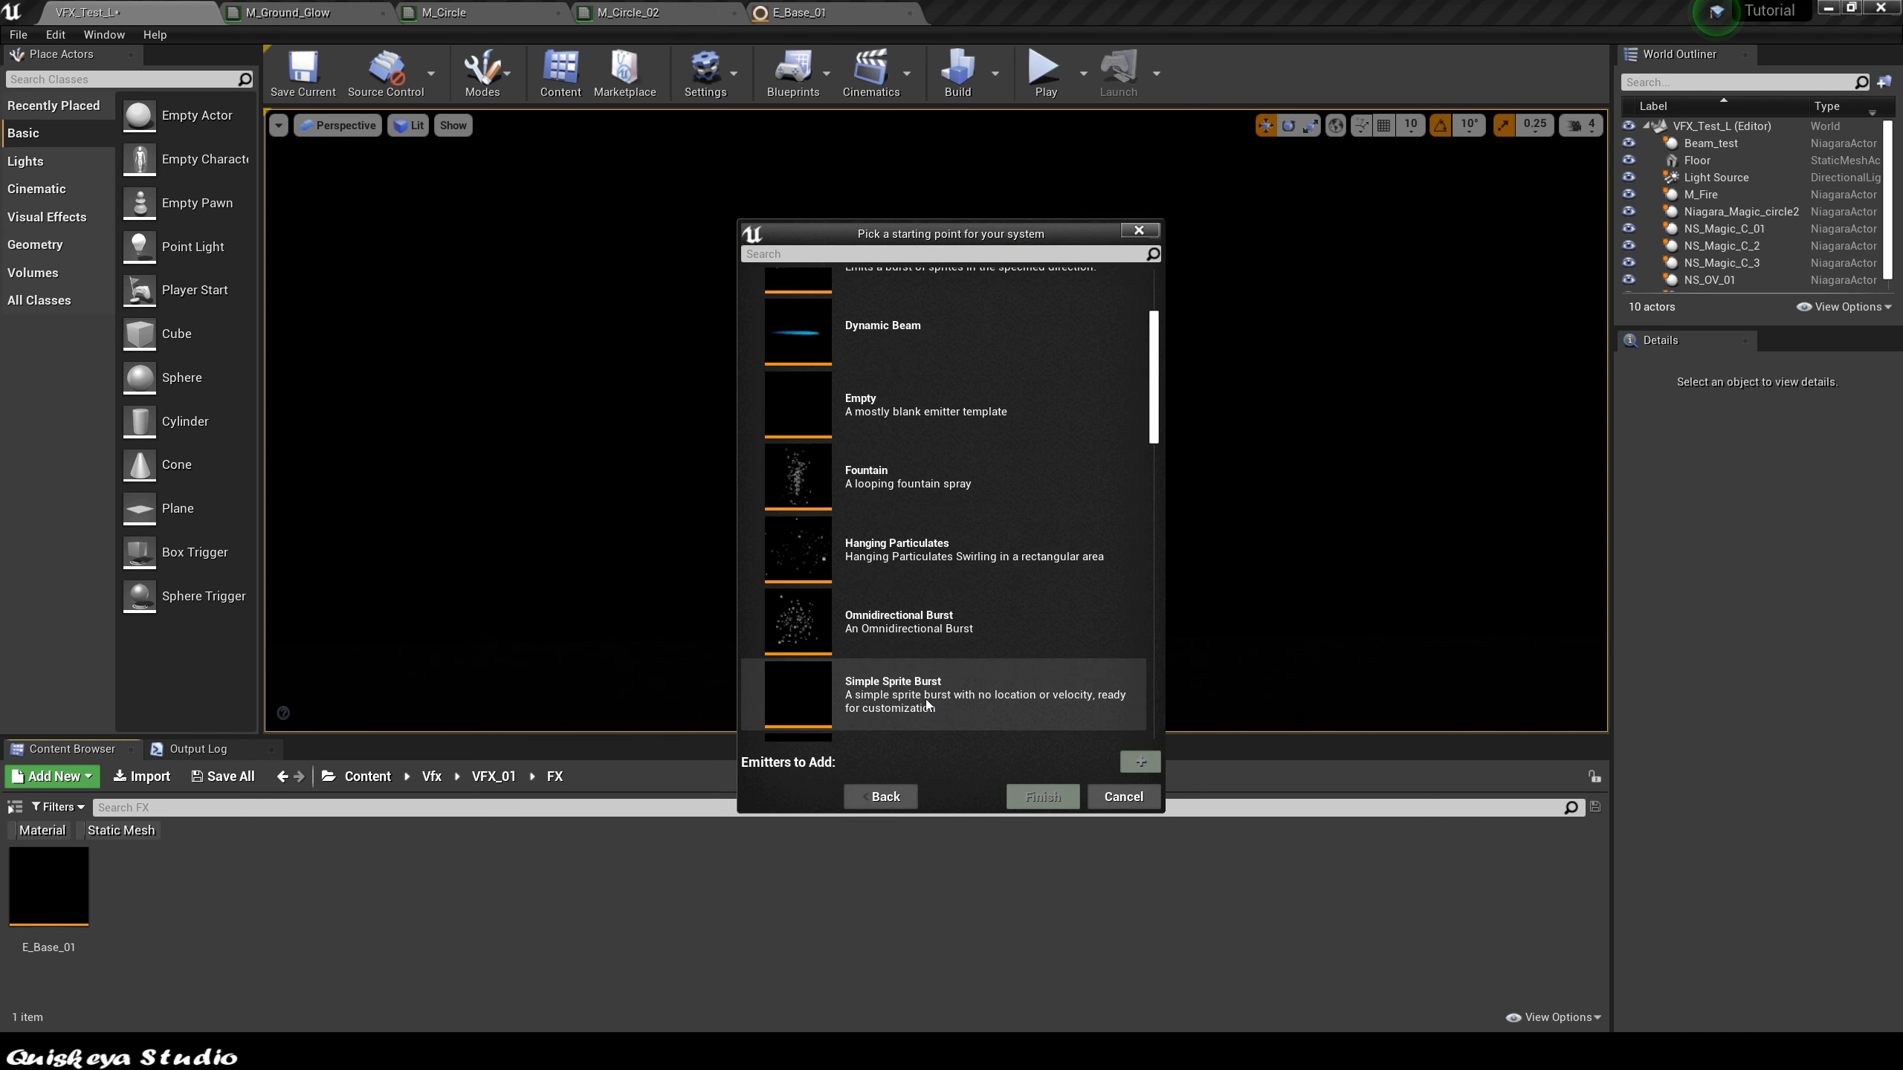
pyautogui.scroll(-1, 928, 699)
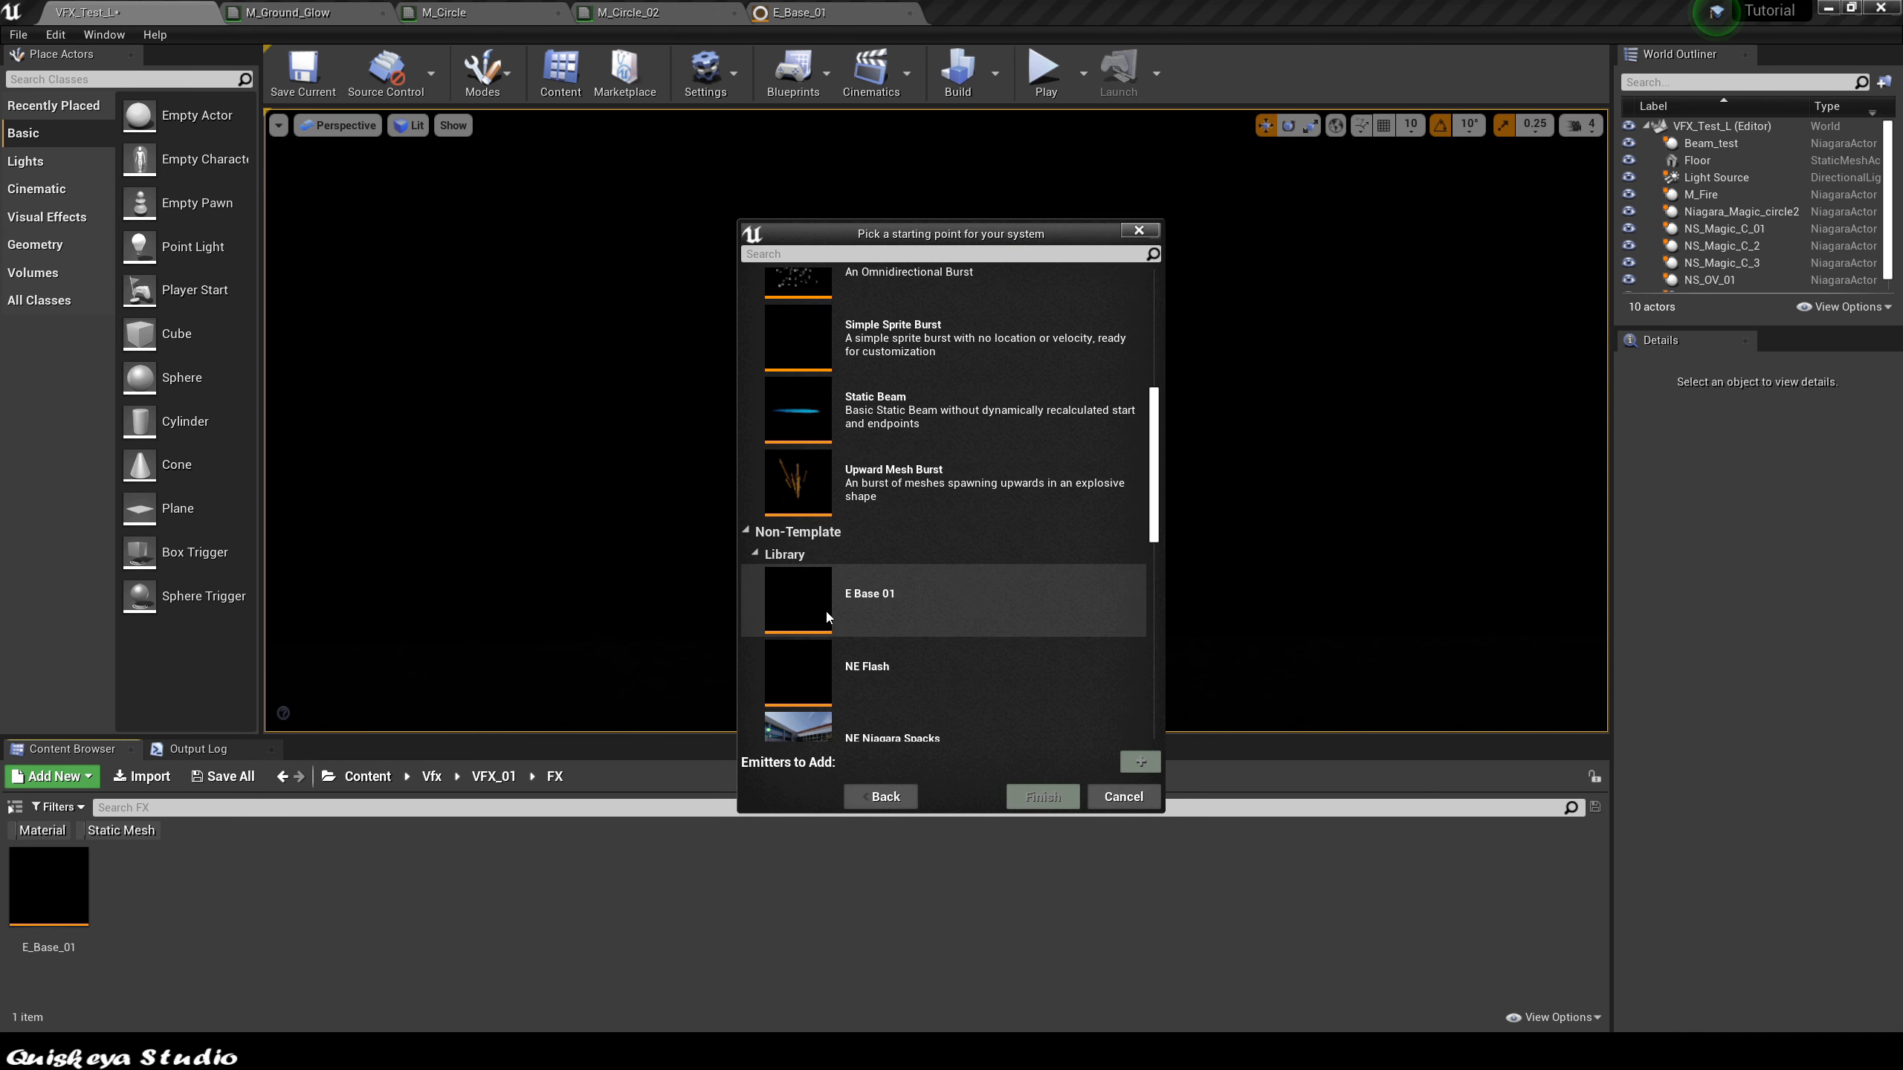
pyautogui.click(851, 611)
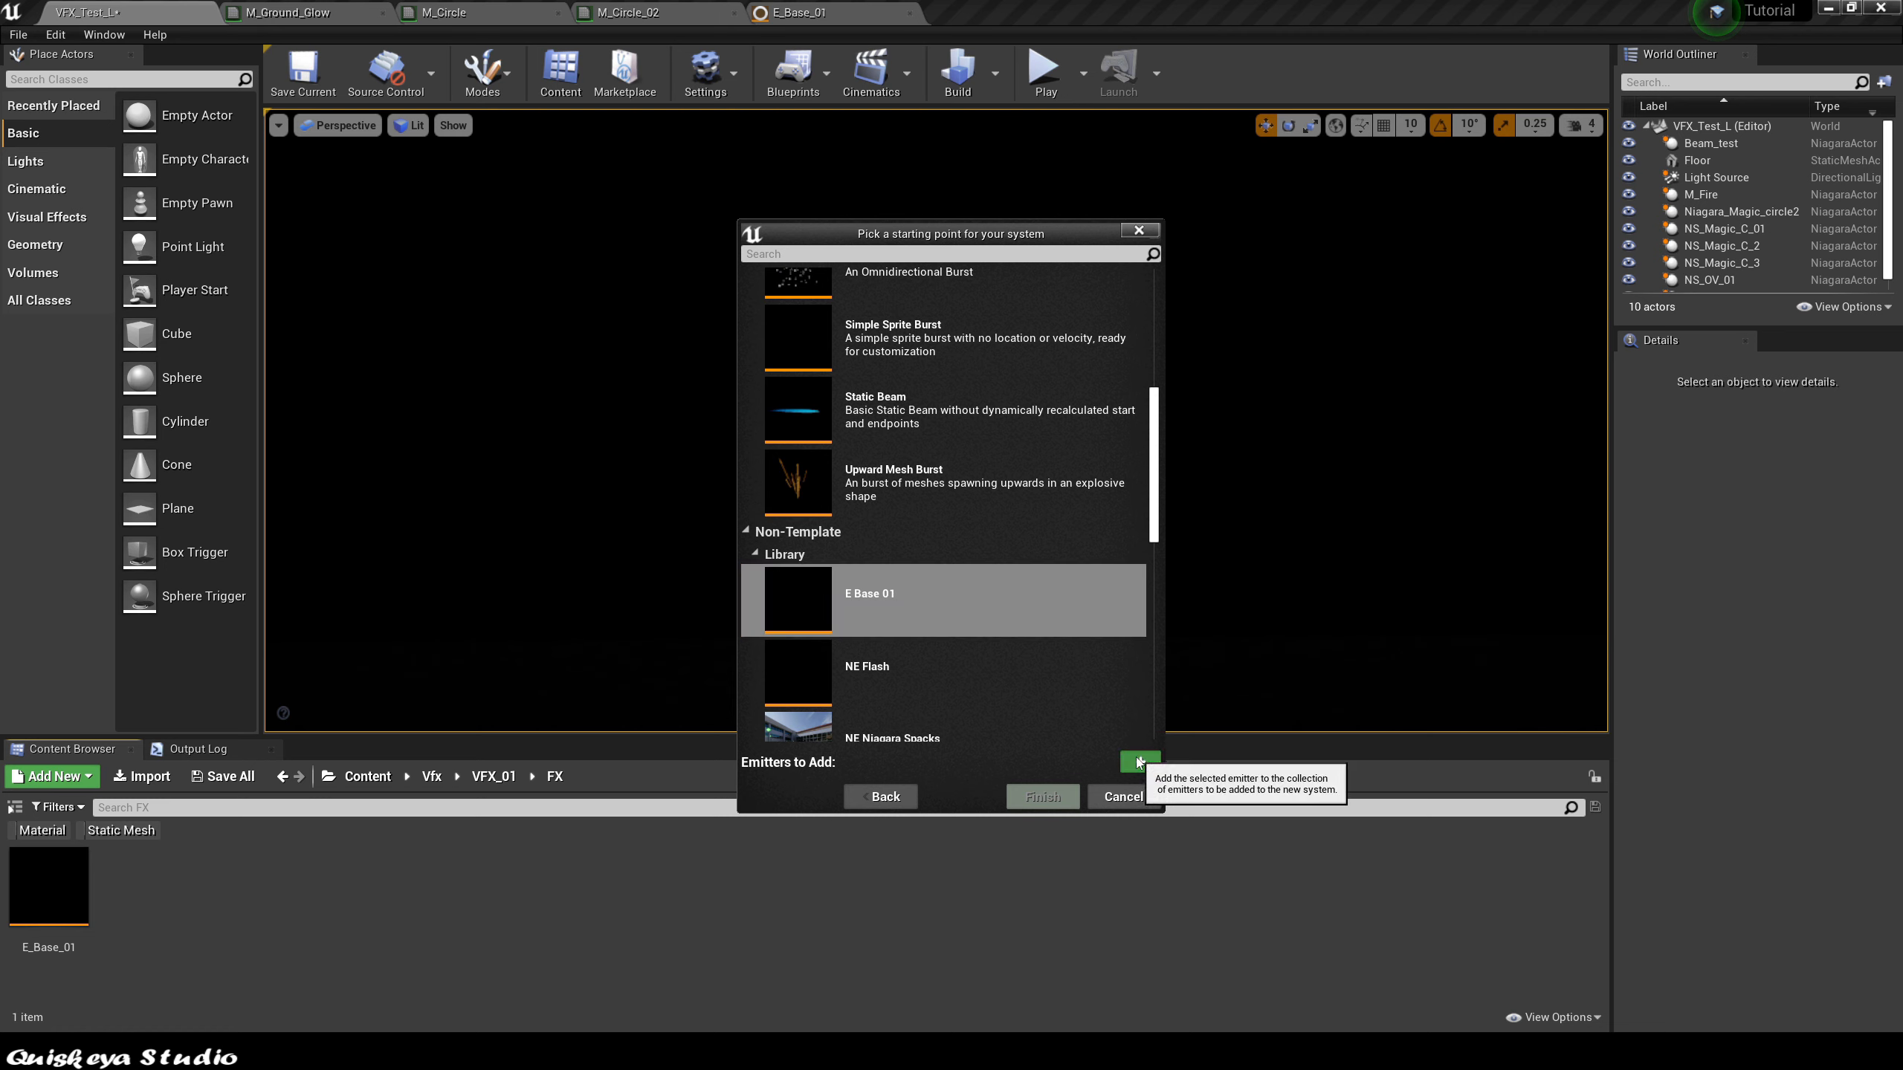
pyautogui.click(1140, 762)
pyautogui.click(1042, 796)
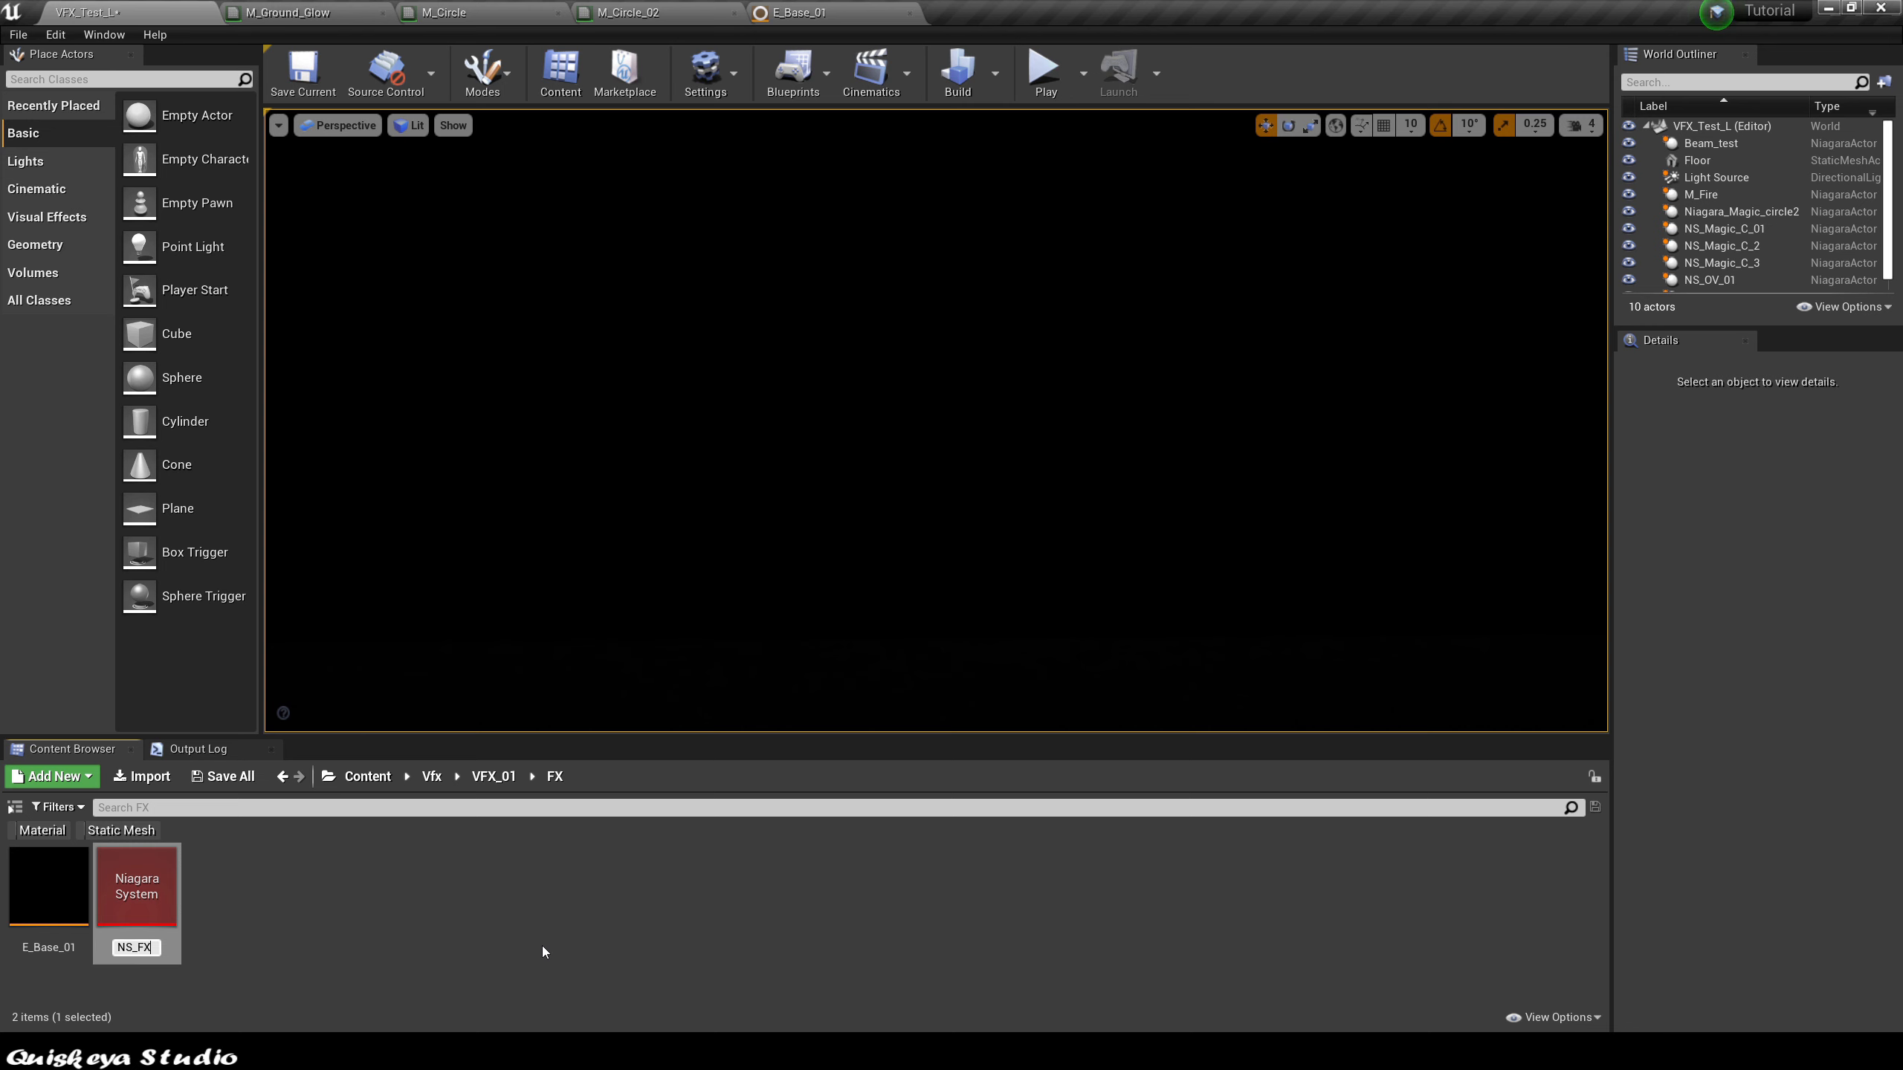
pyautogui.press('Return')
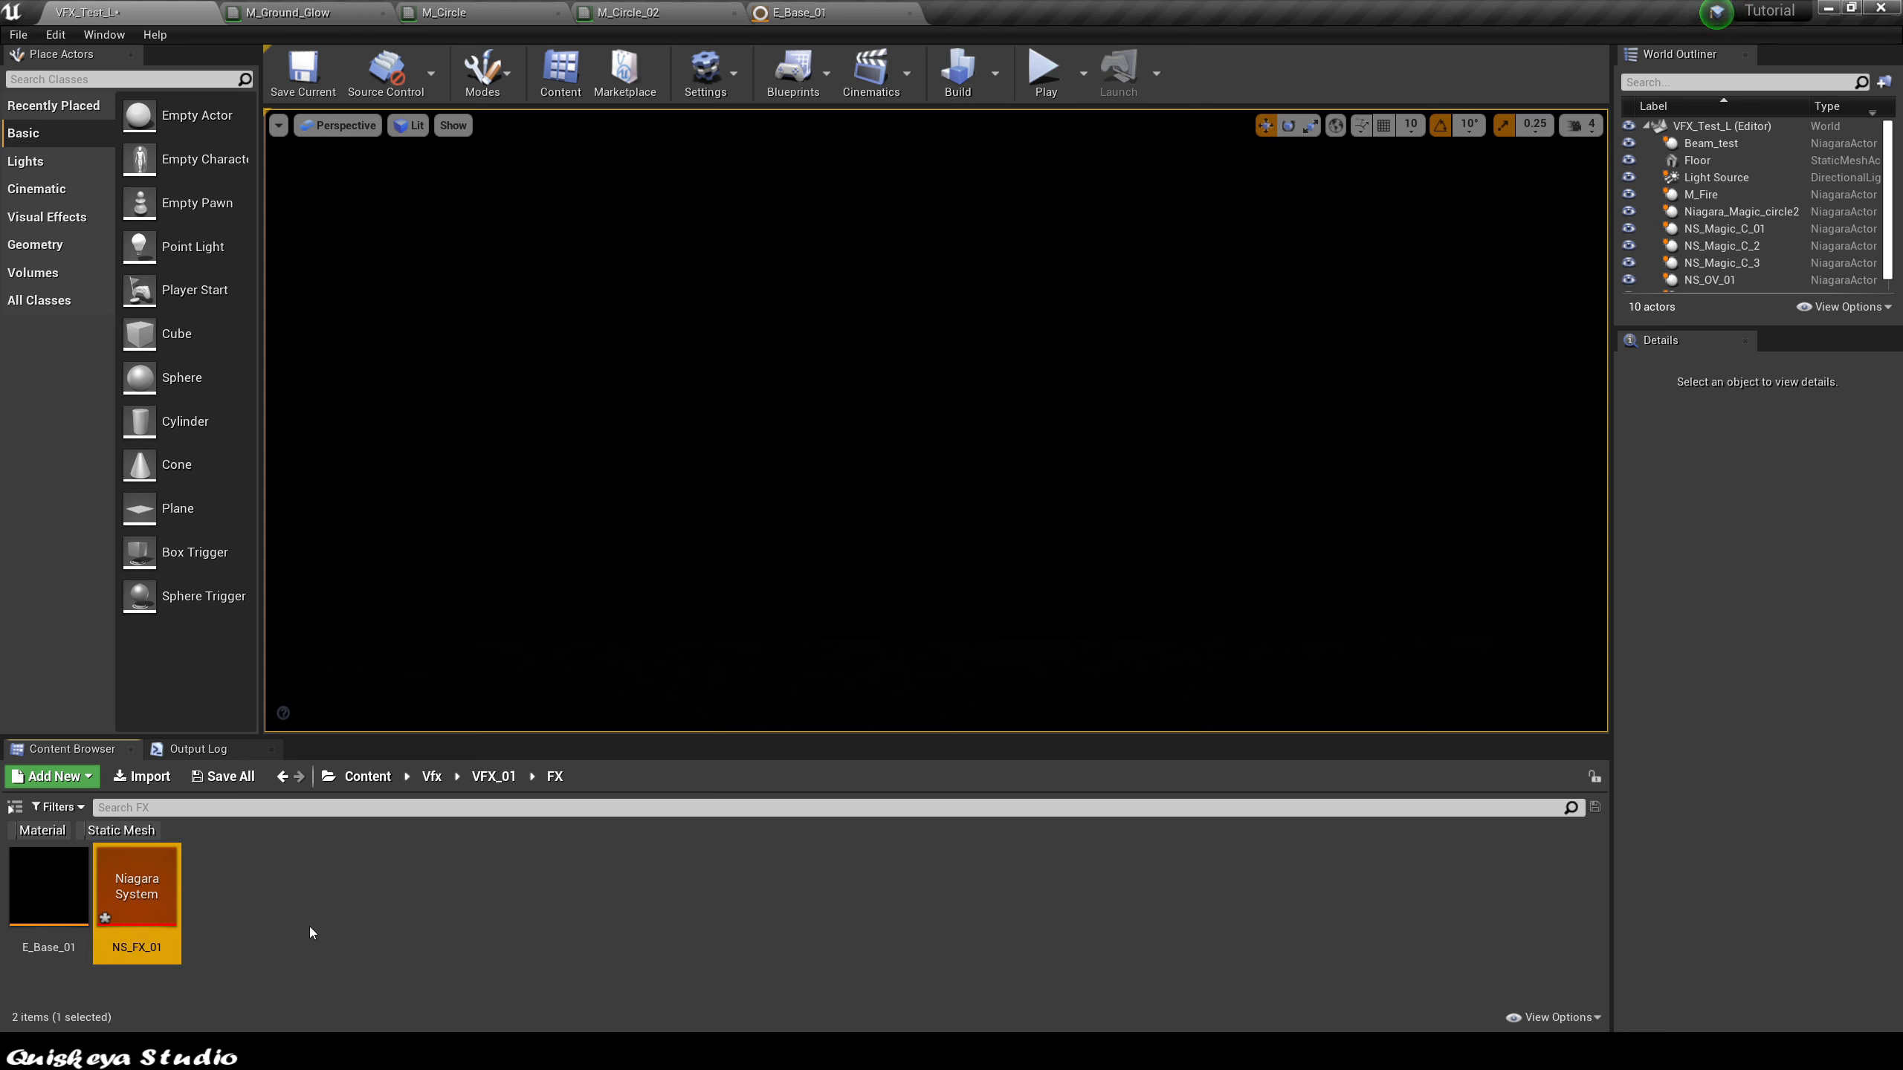
# Step: Open NS_FX_01 and set the facing mode of the E_Base_01 Sprite Renderer to Custom Facing Vector
pyautogui.doubleClick(146, 897)
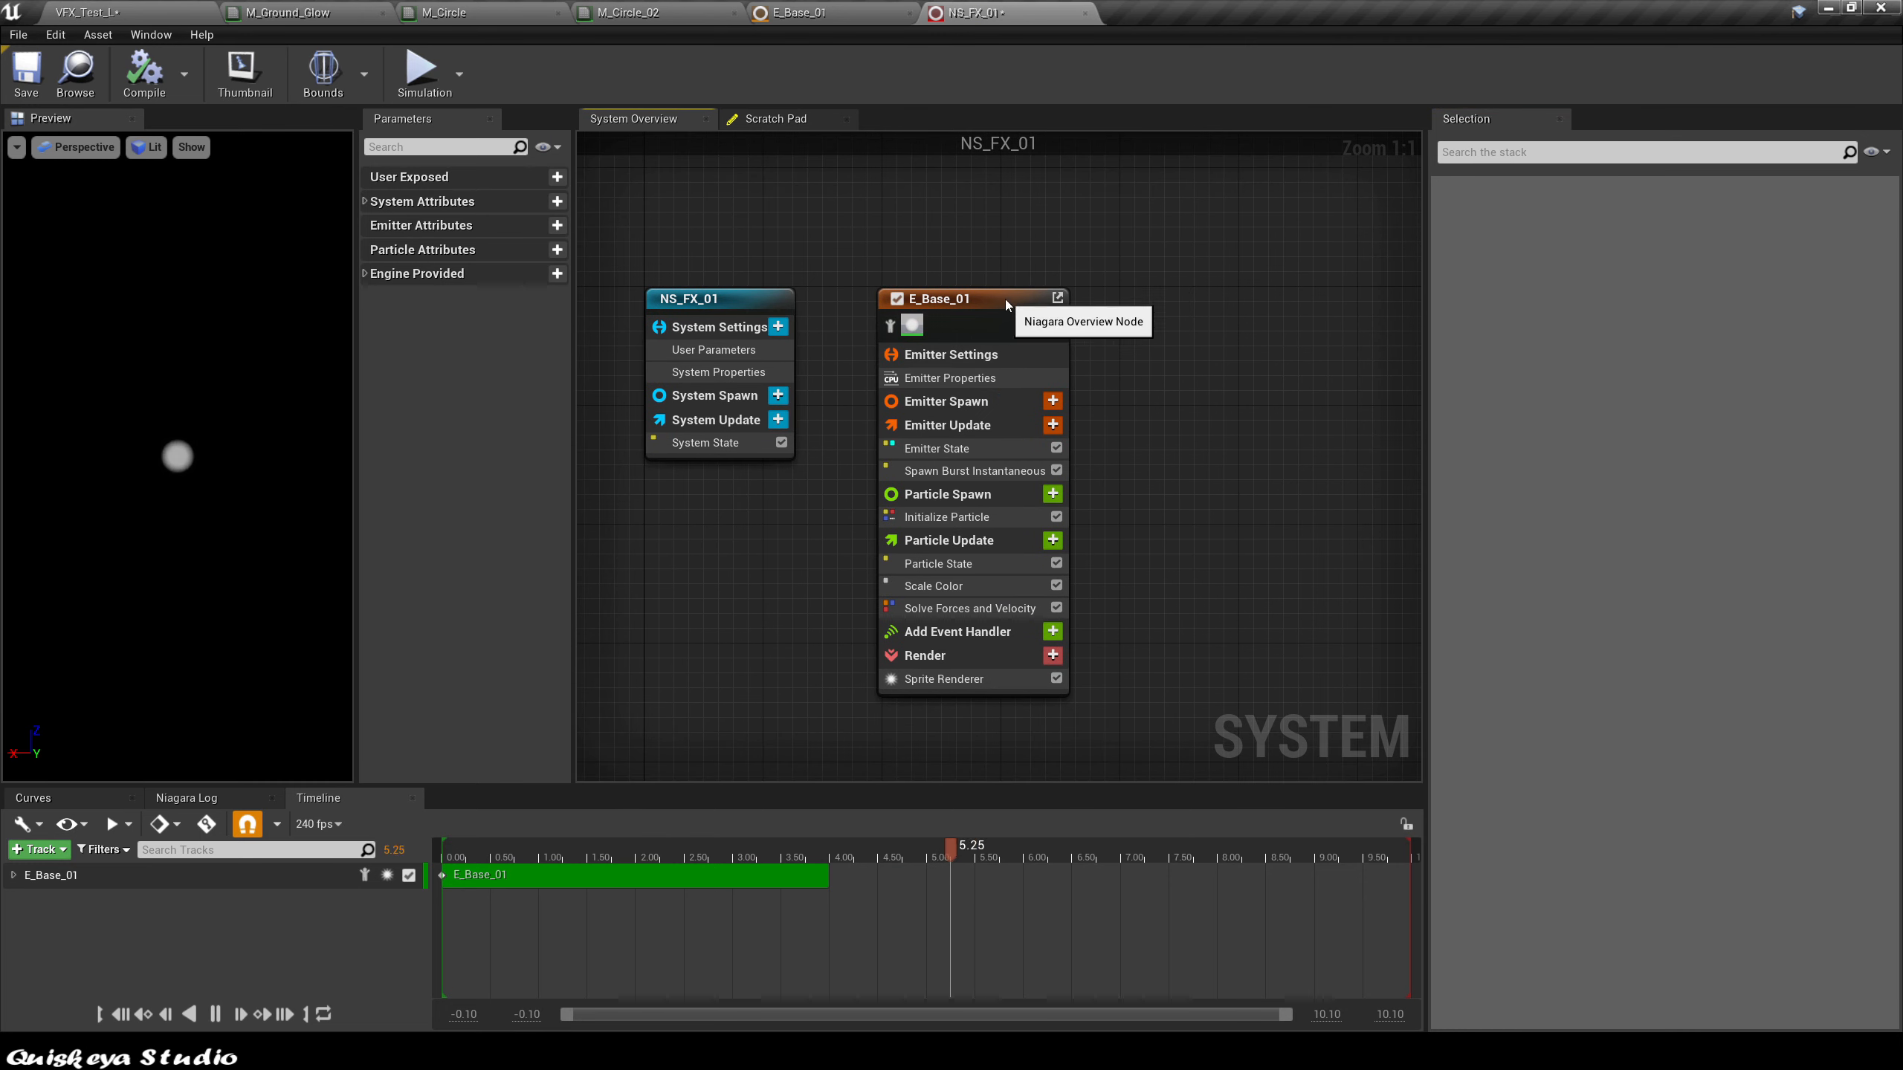
pyautogui.click(1019, 303)
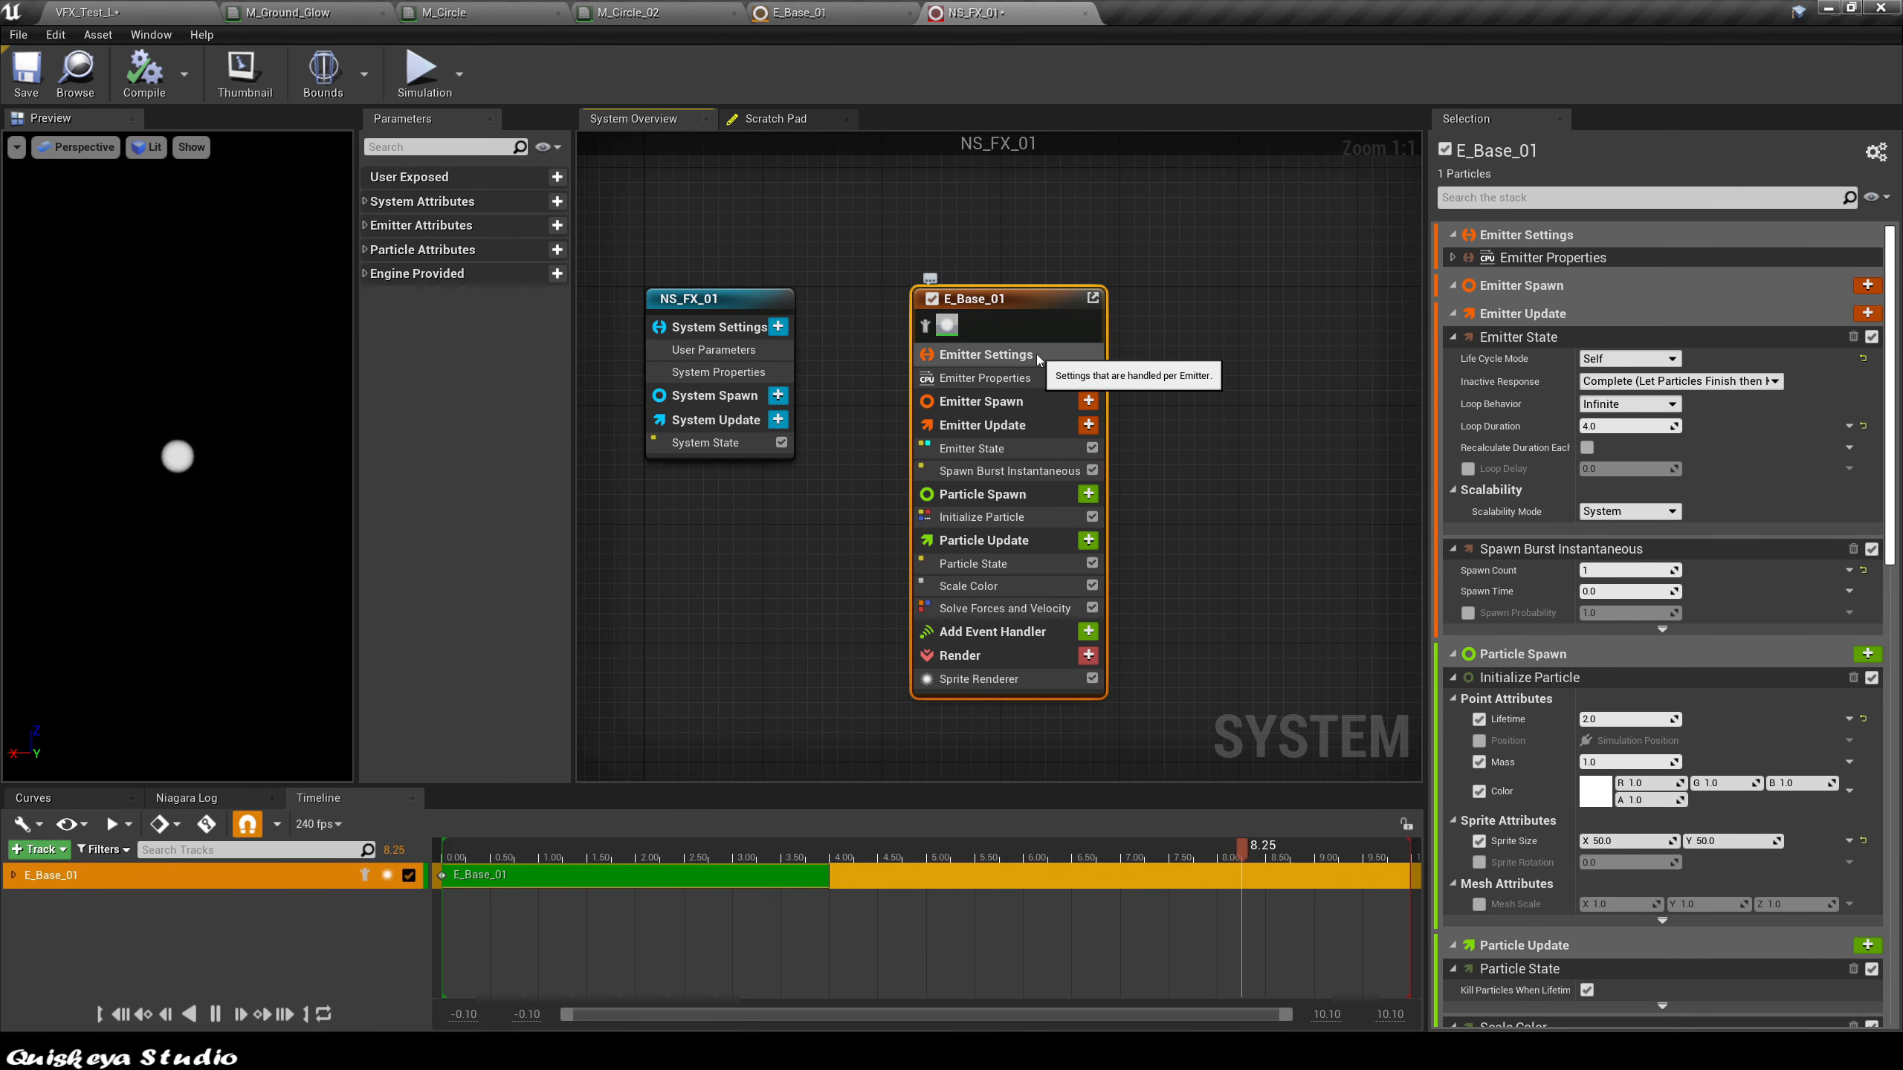
pyautogui.moveTo(1147, 512); pyautogui.dragTo(1152, 460, button='right')
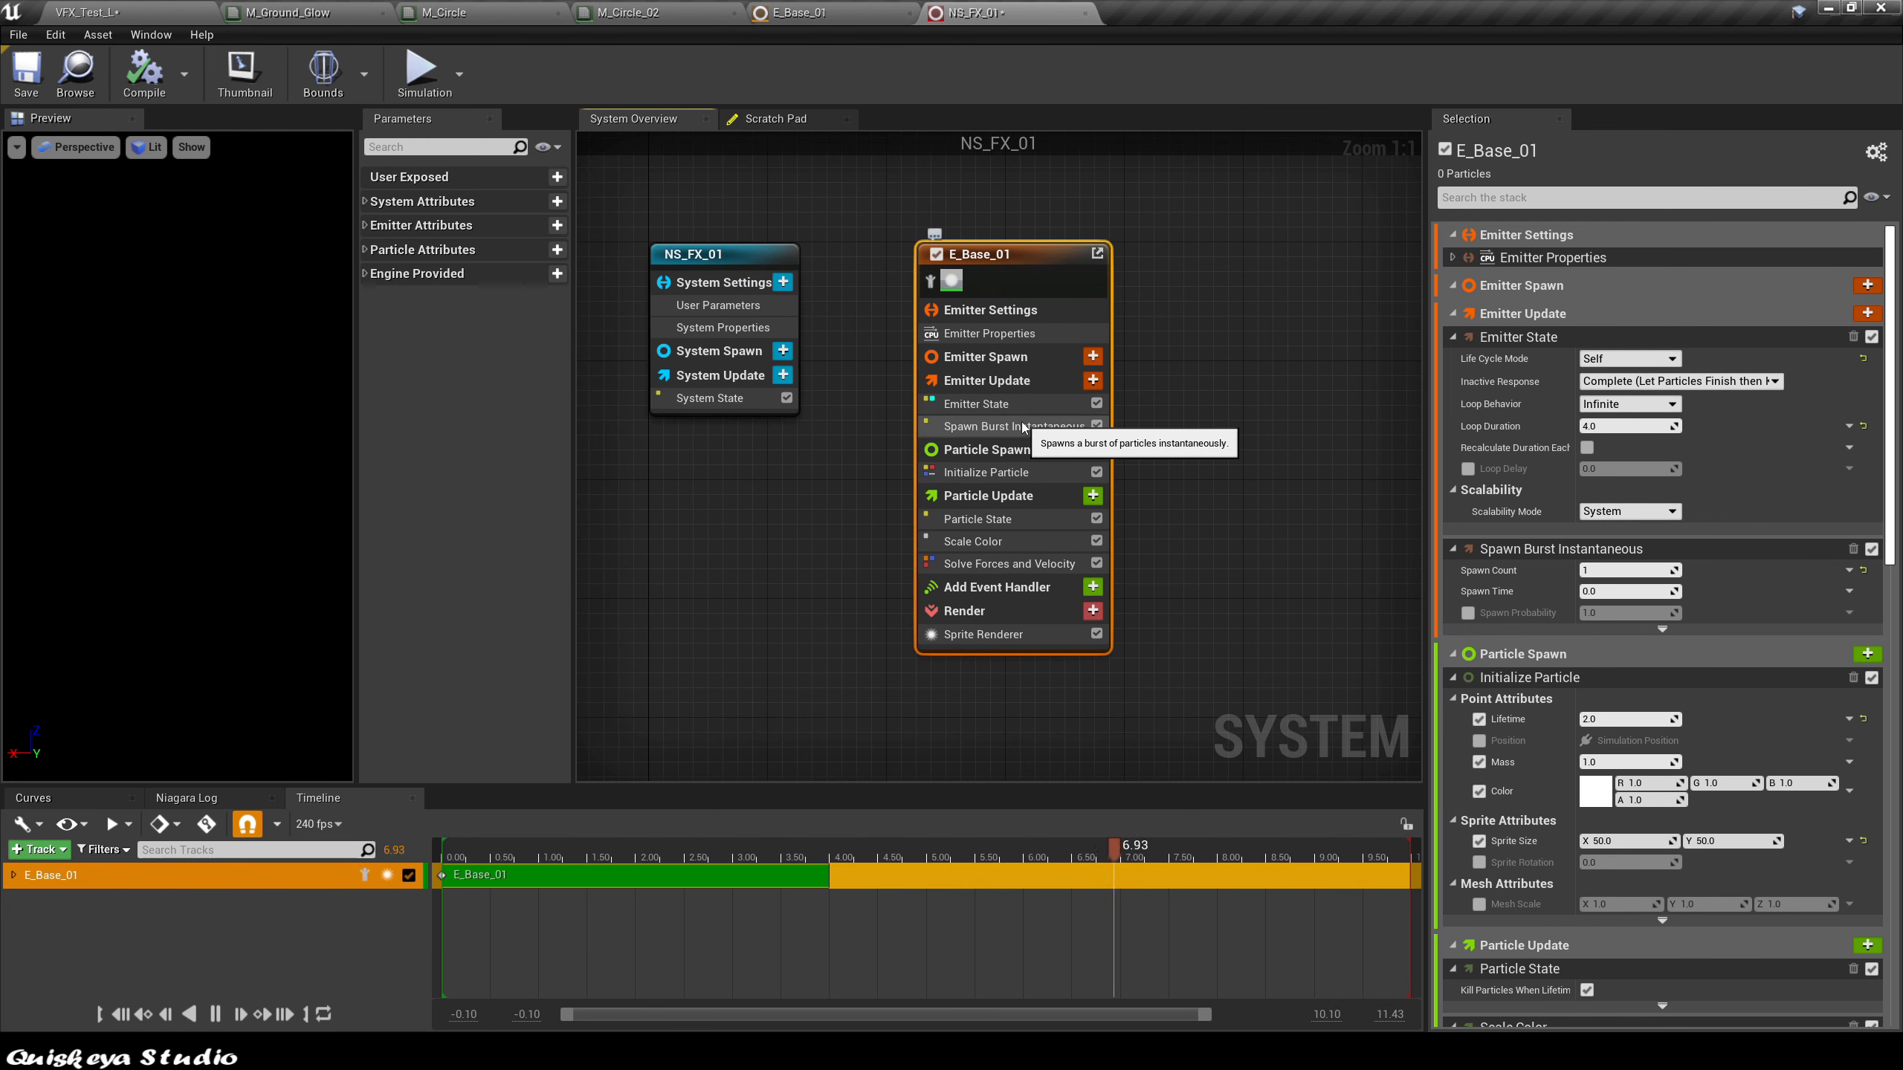
pyautogui.click(1003, 634)
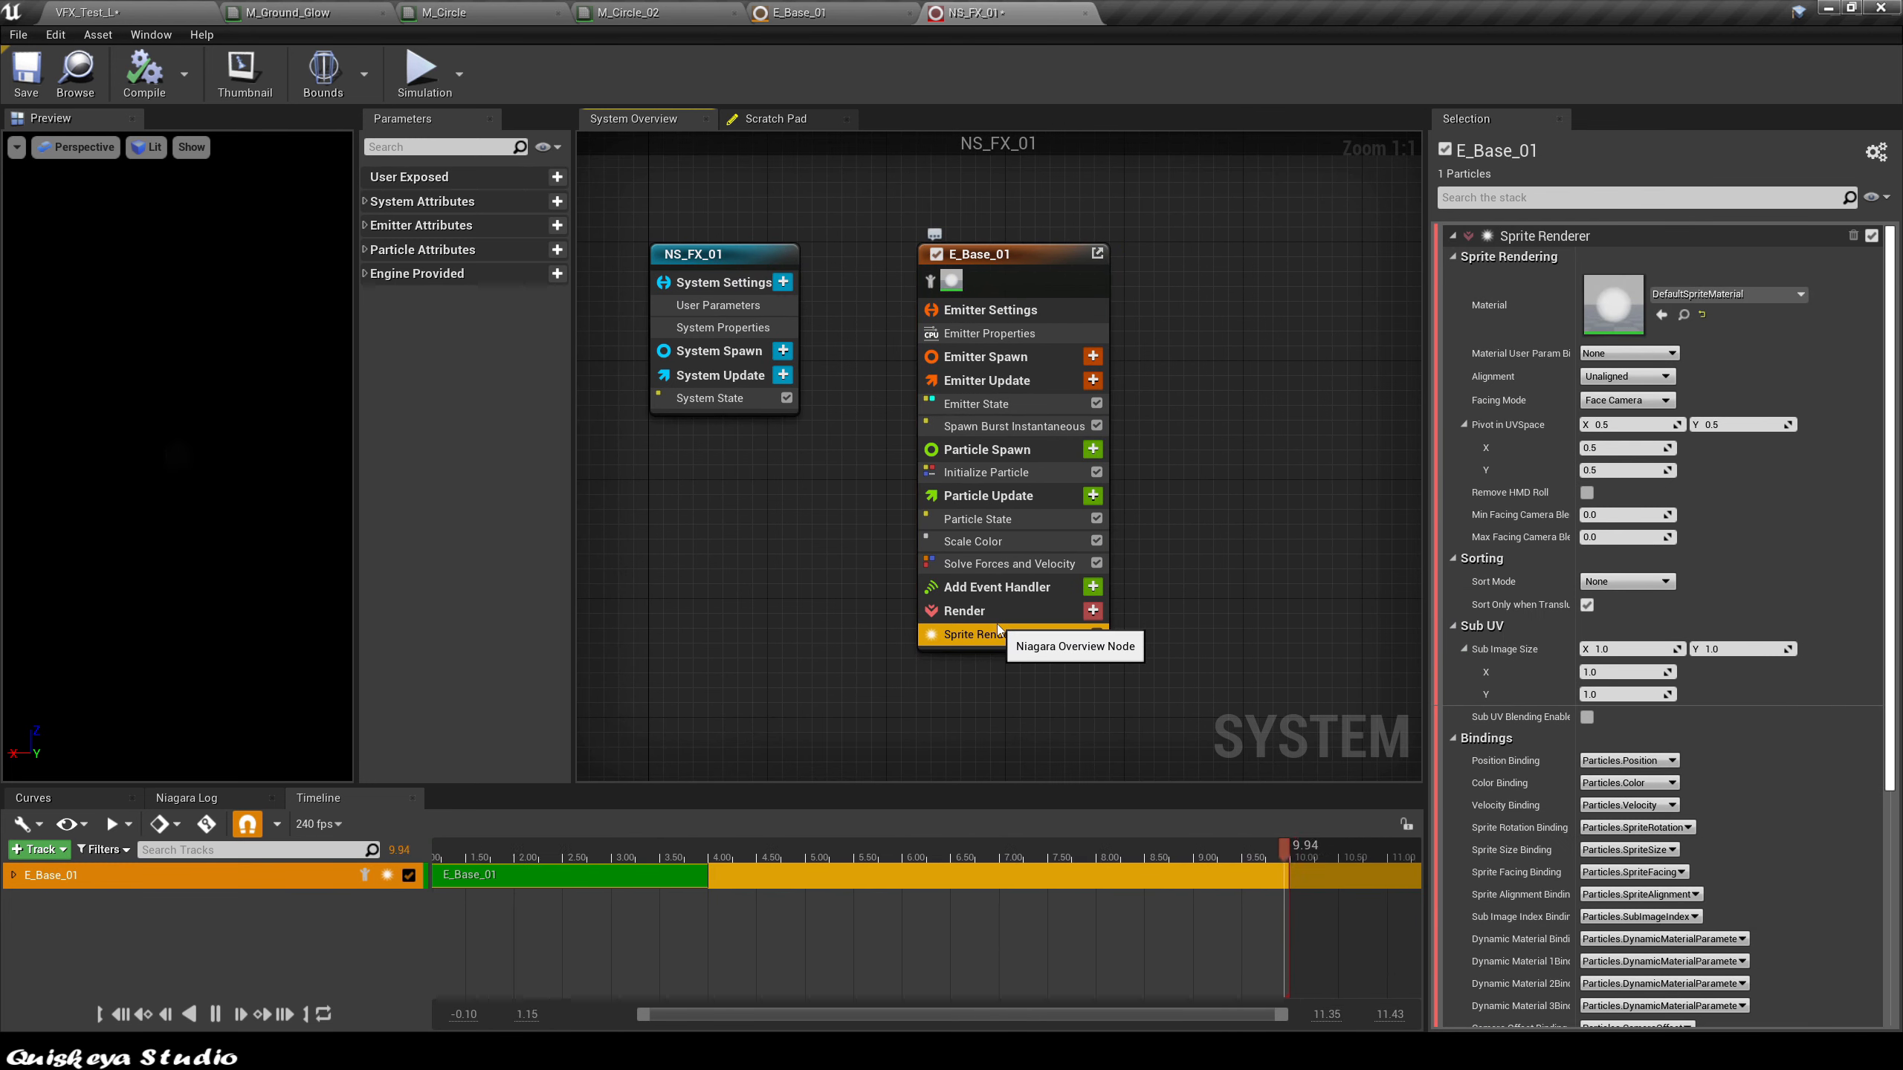
pyautogui.click(1637, 402)
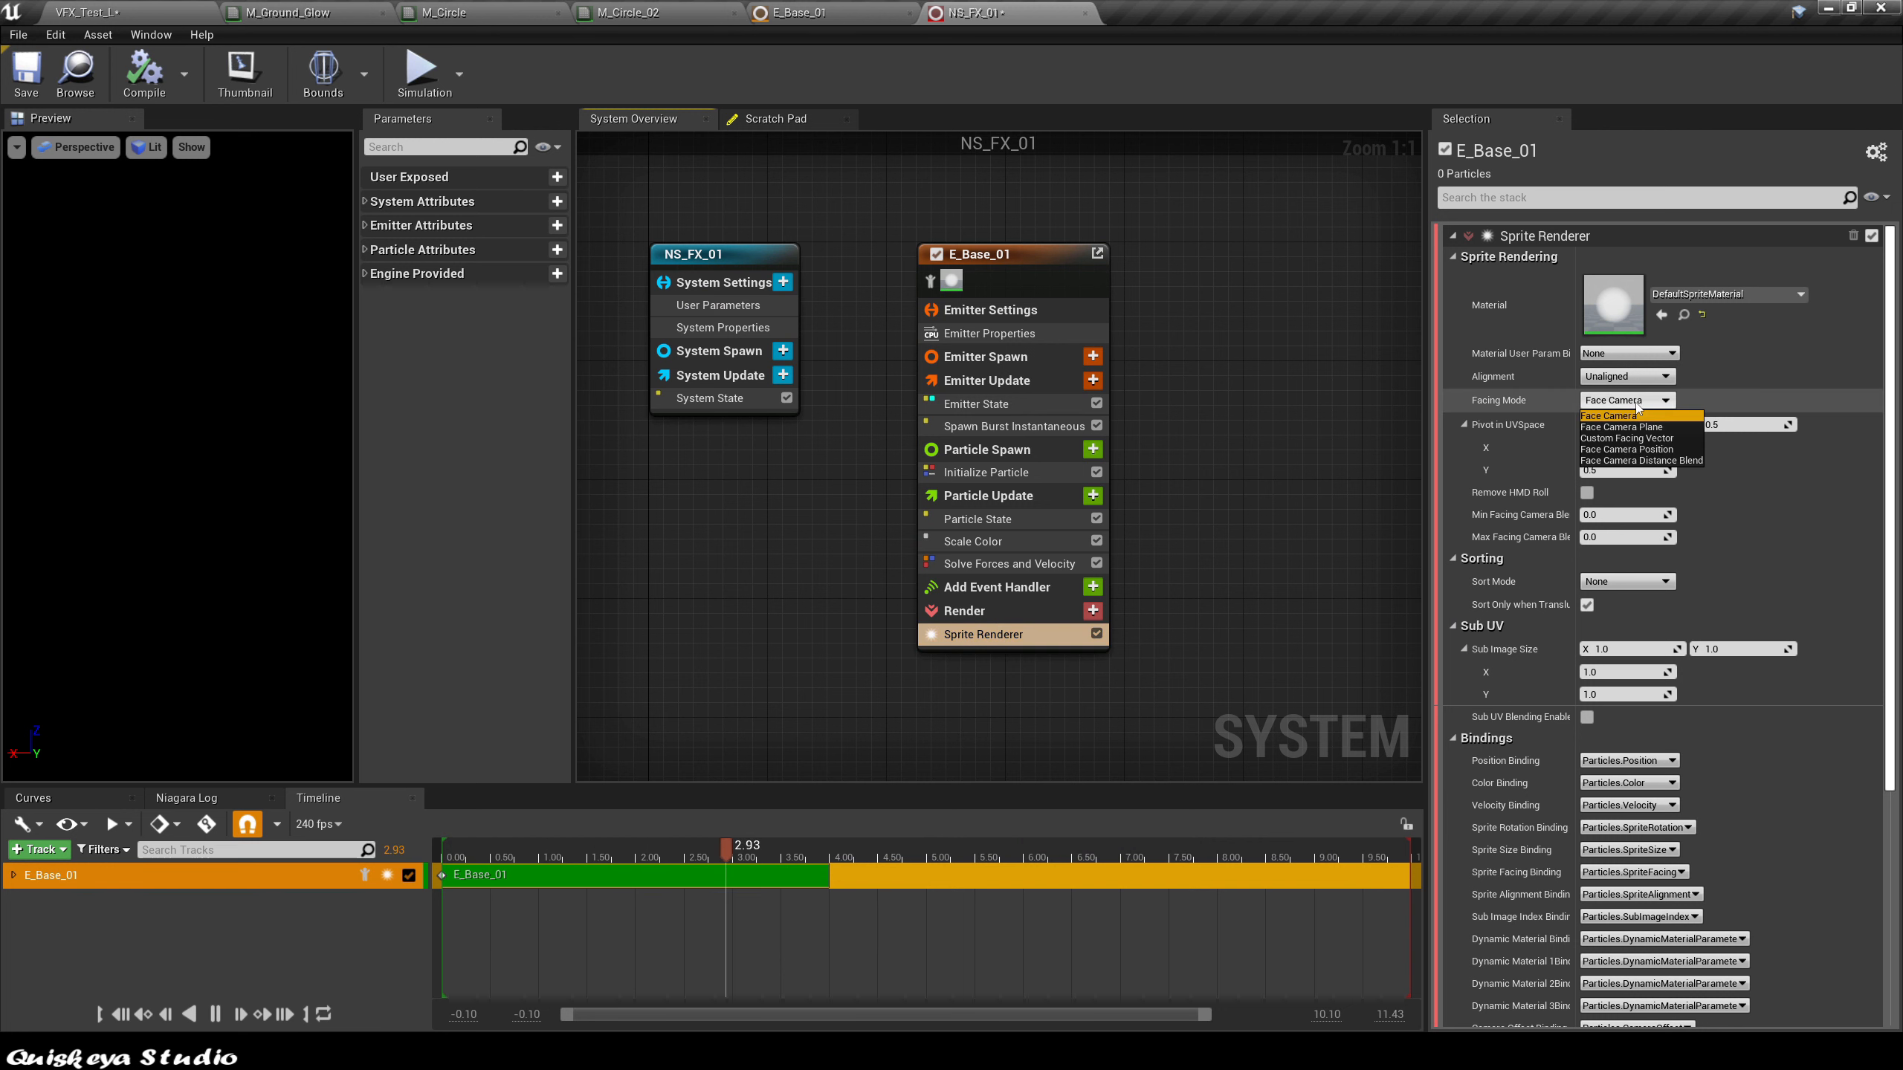
pyautogui.click(1627, 439)
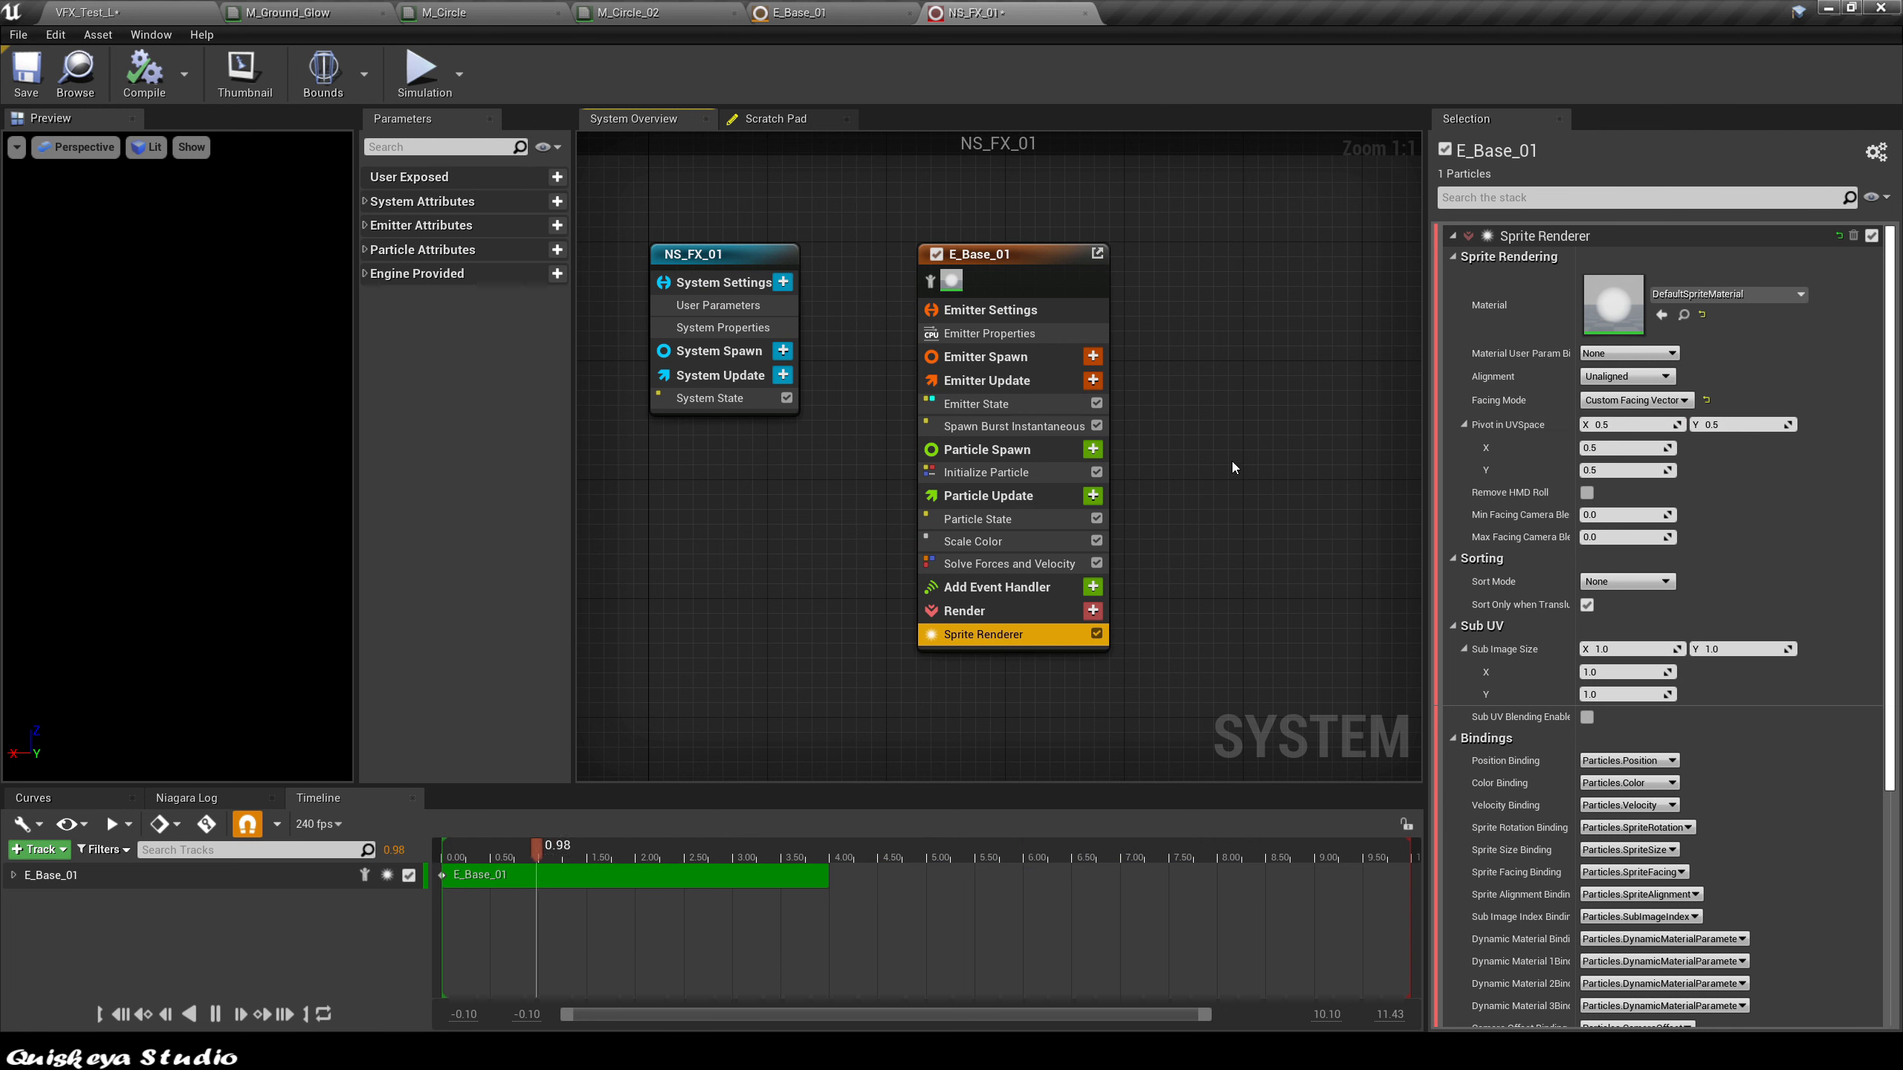
pyautogui.click(993, 638)
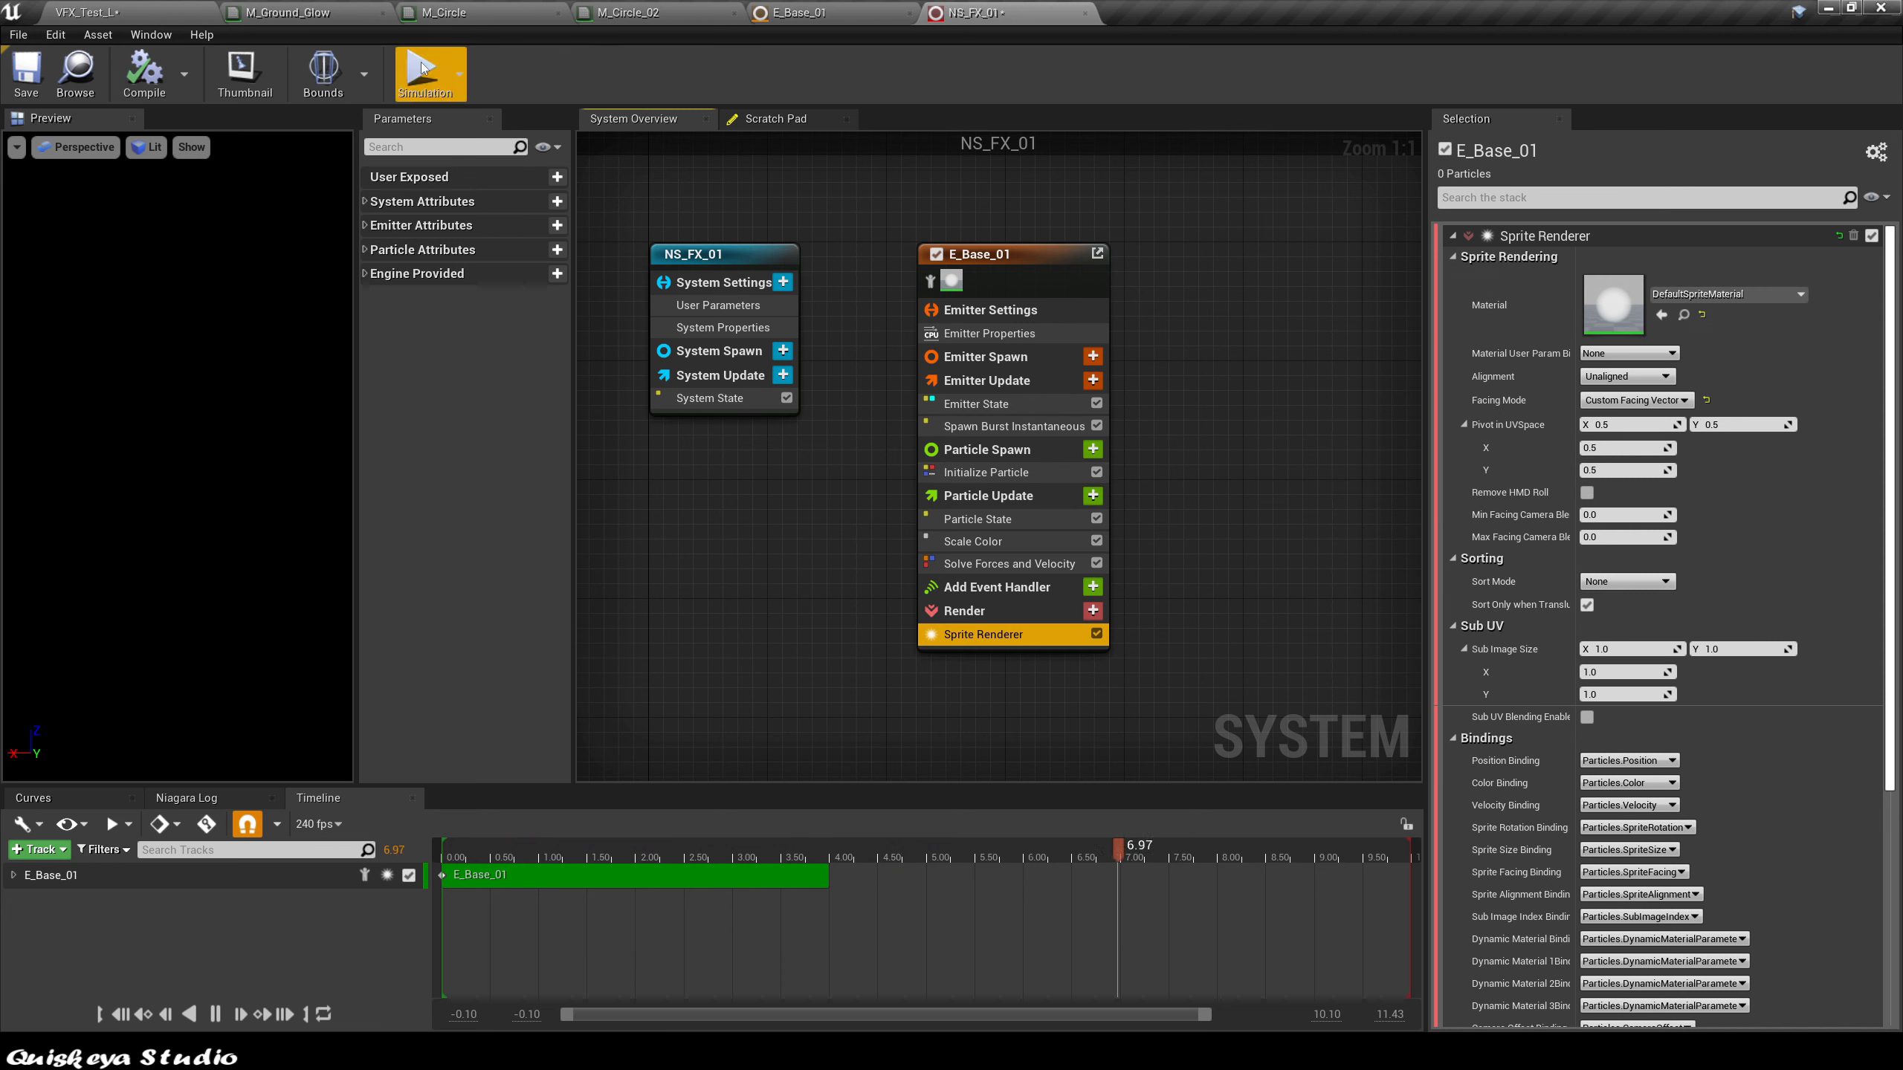
# Step: Assign the M_Ground_Glow material from the VFX_01 Materials folder to the E_Base_01 Sprite Renderer
pyautogui.click(327, 13)
pyautogui.click(76, 73)
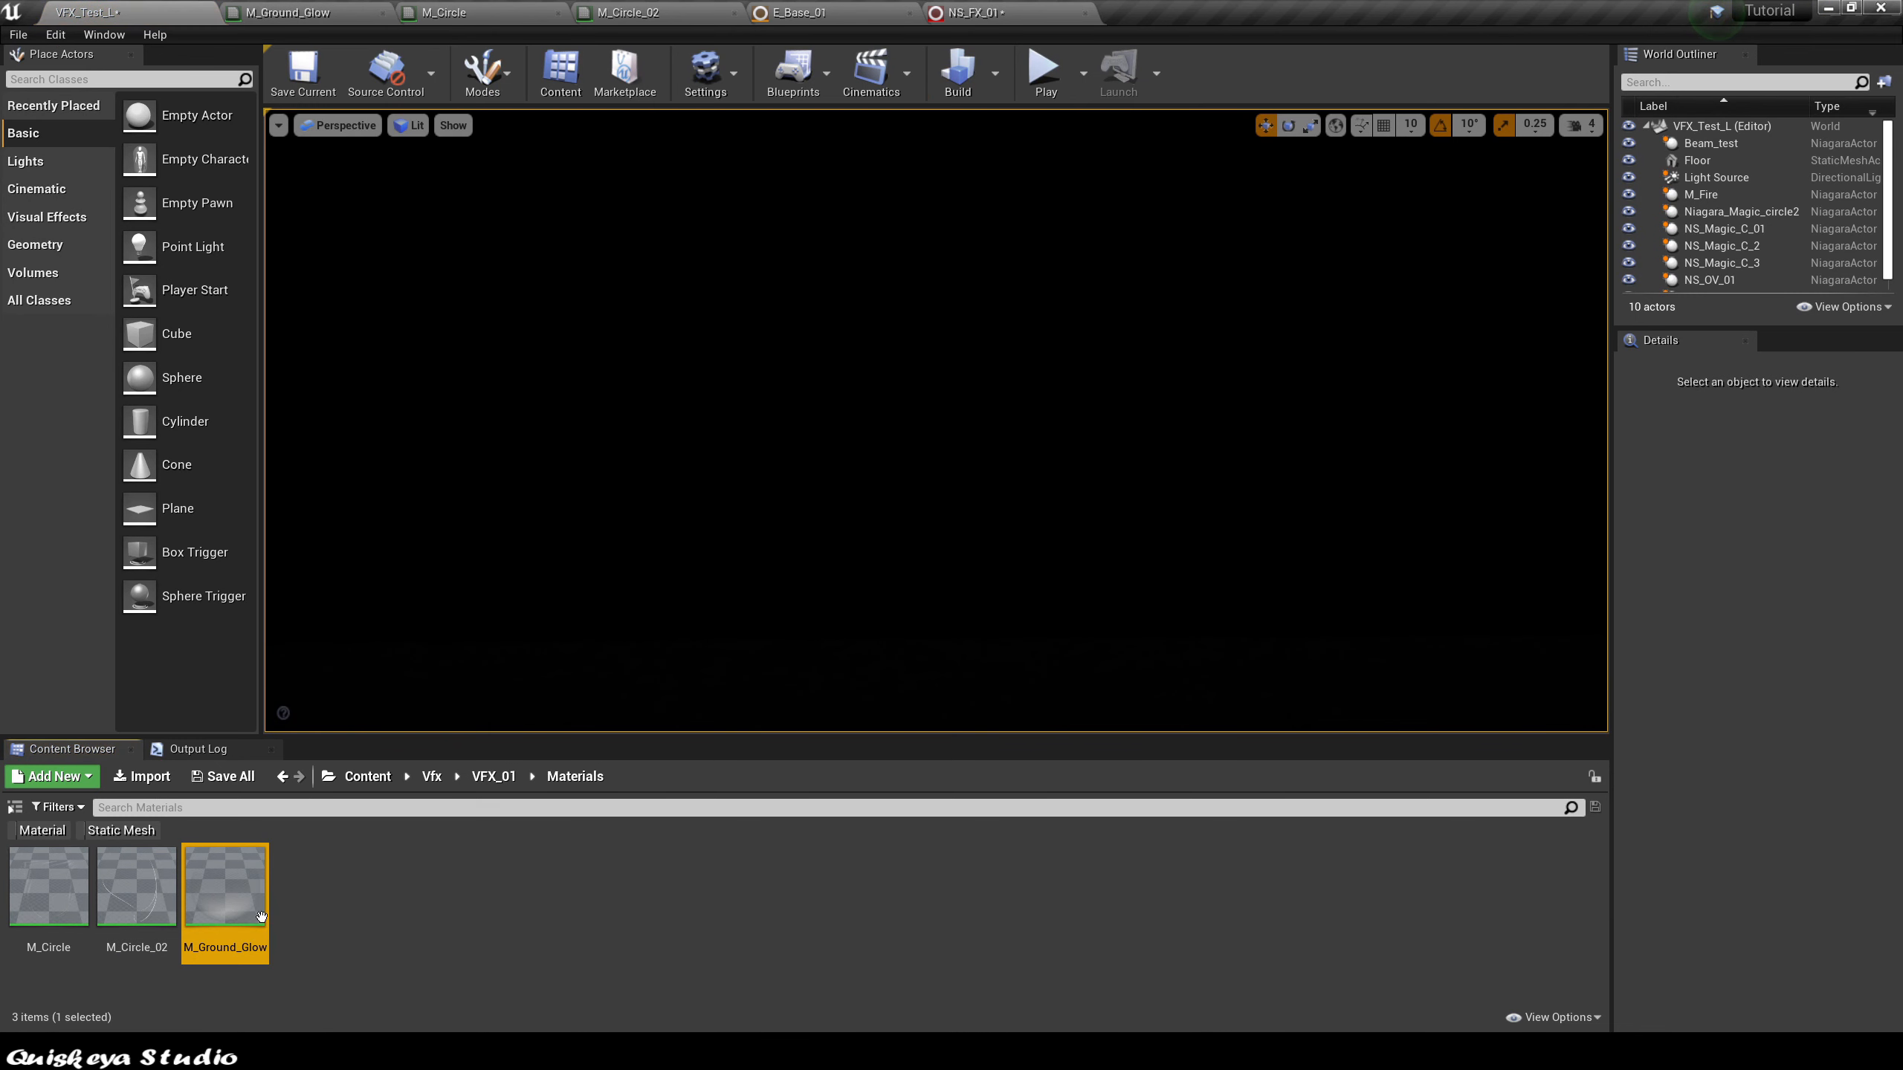
pyautogui.click(973, 12)
pyautogui.click(1661, 315)
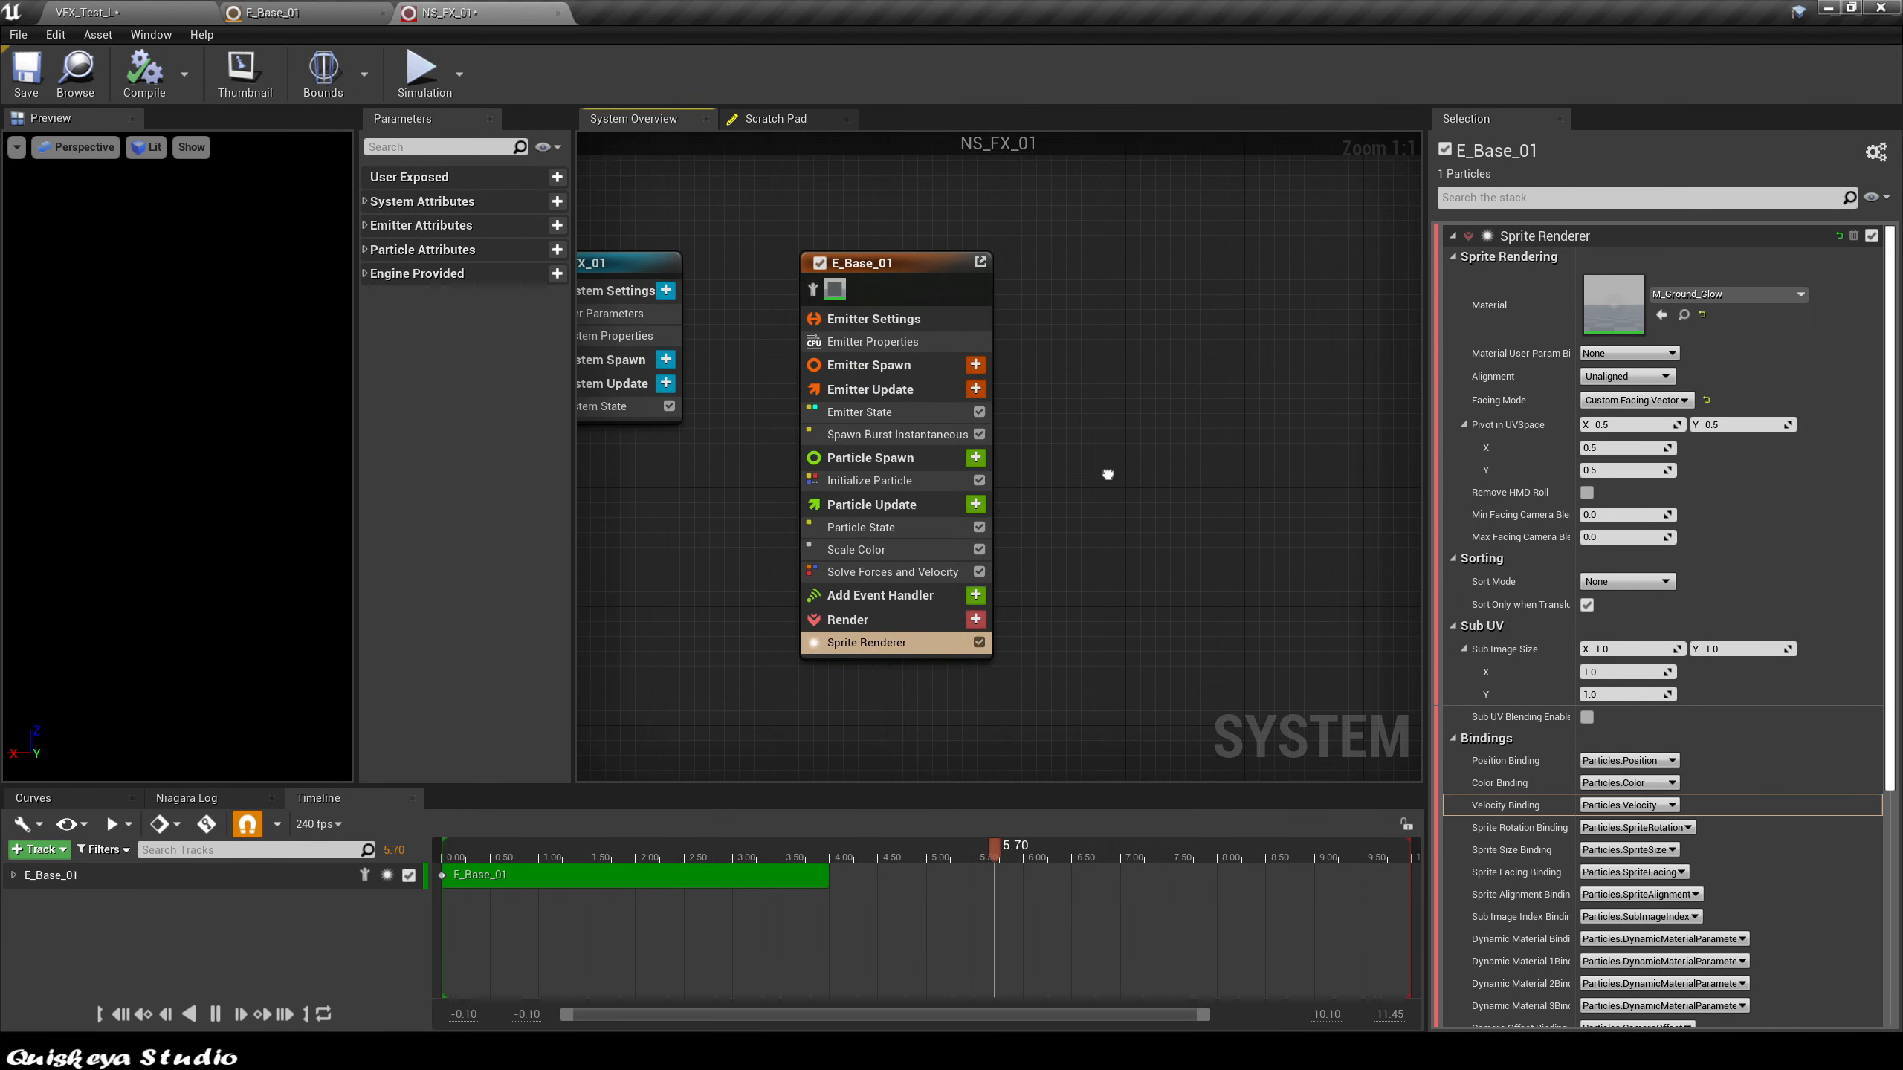
# Step: In E_Base_01's Initialize Particle module, set the lifetime to 3 and the sprite size to 500 by 500
pyautogui.moveTo(1108, 474); pyautogui.dragTo(1166, 454, button='right')
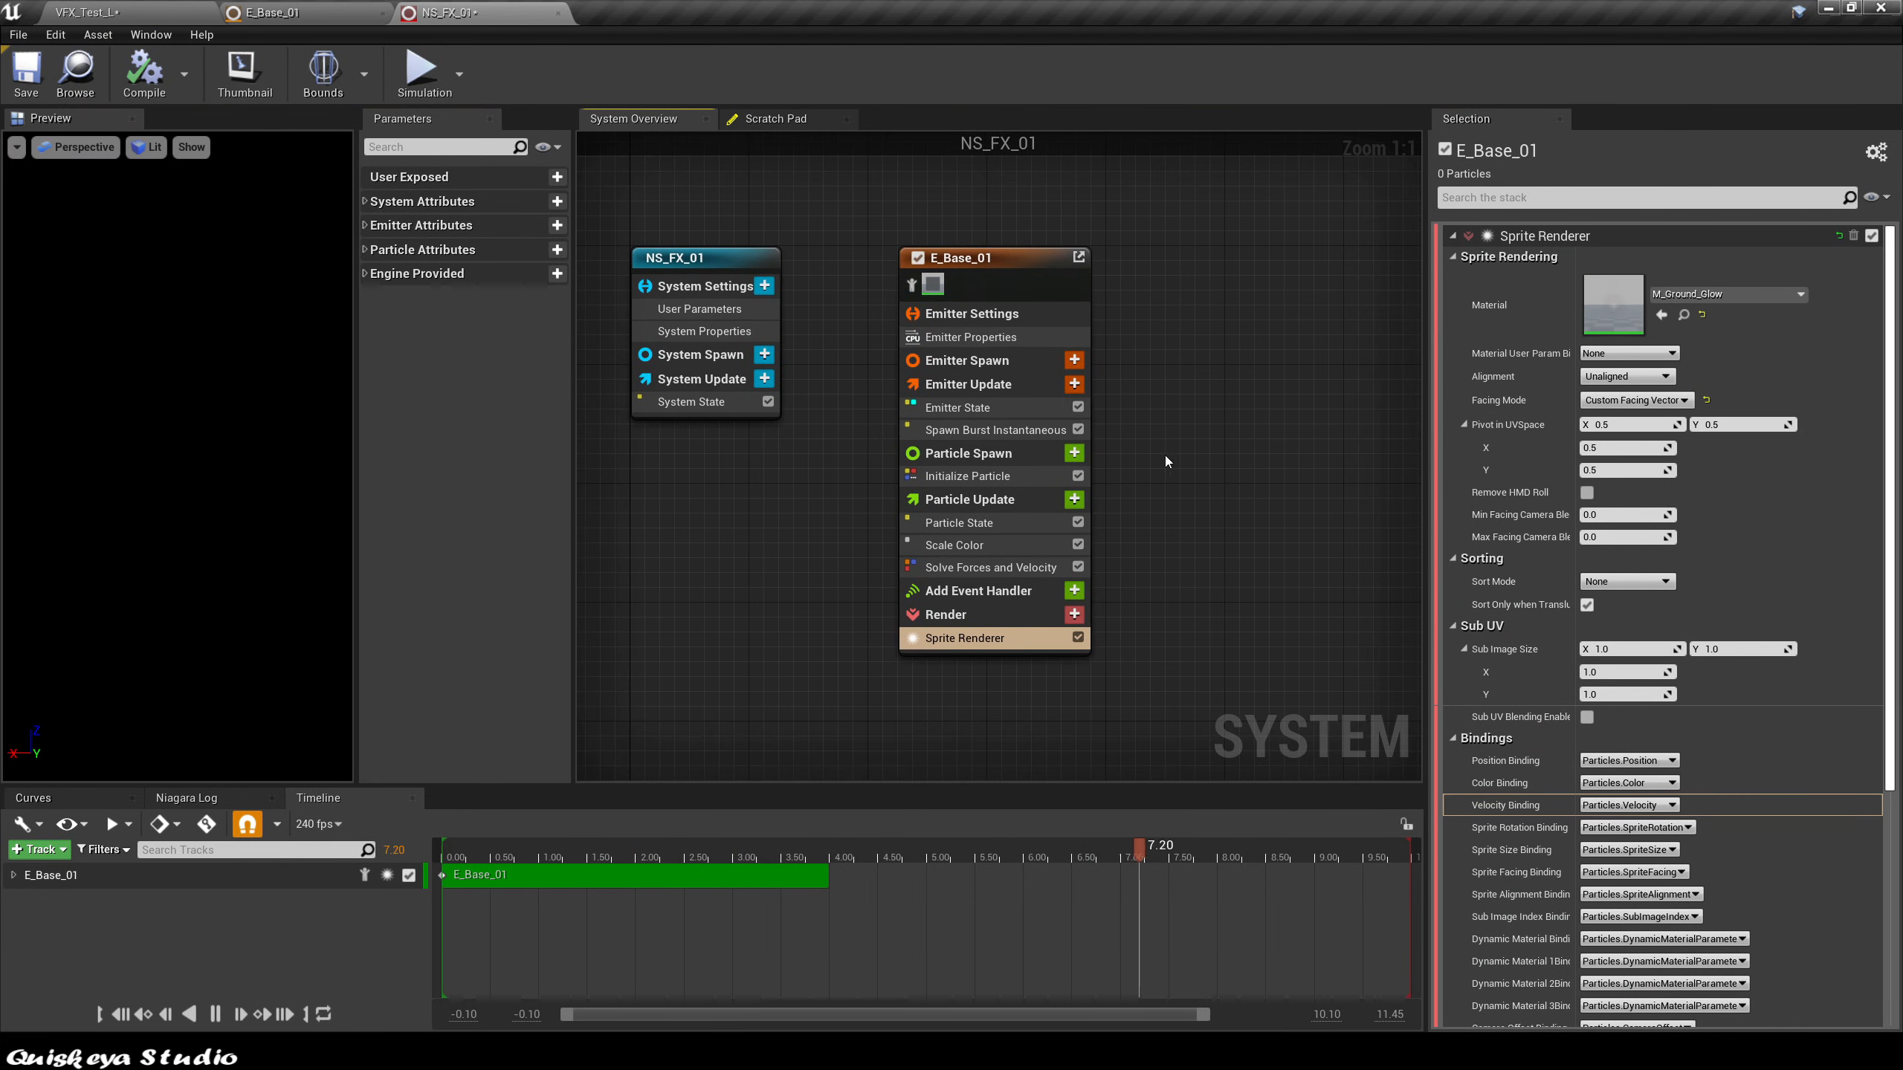
pyautogui.click(981, 475)
pyautogui.click(1647, 277)
pyautogui.write('3')
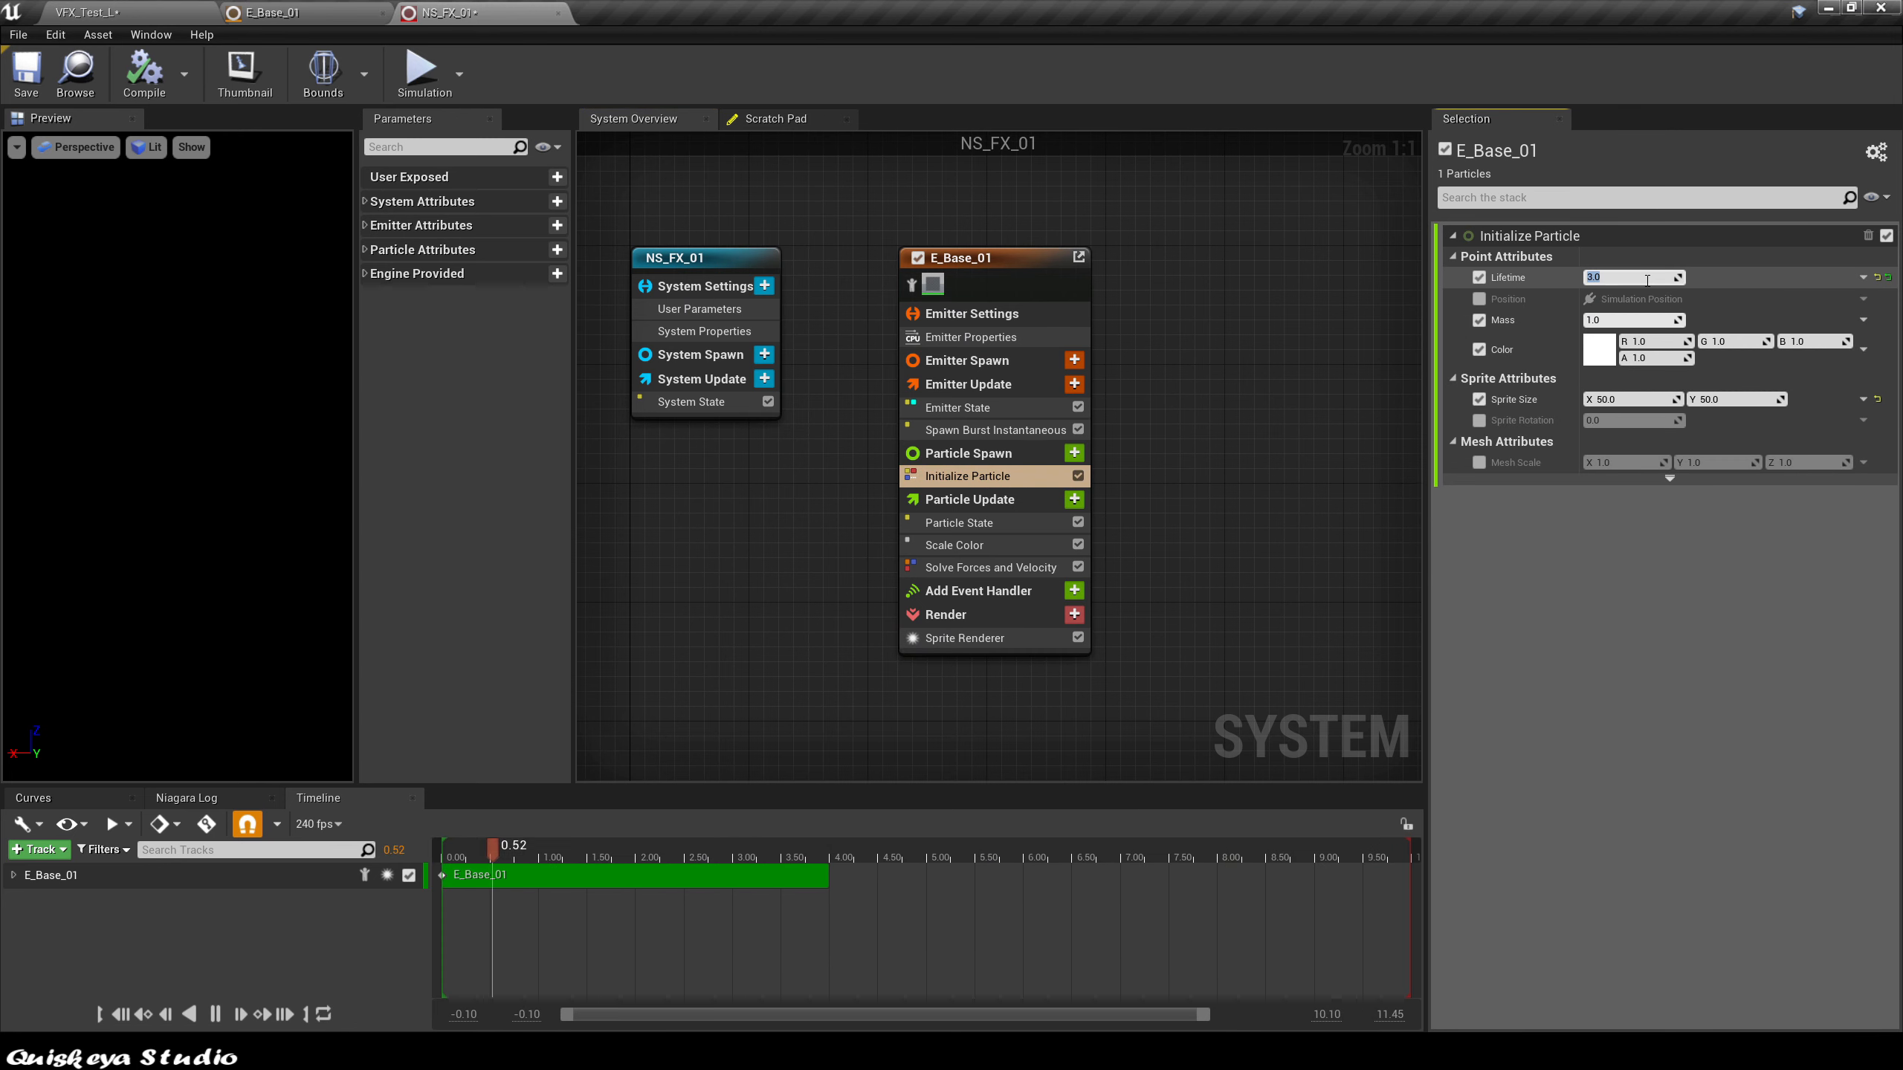
pyautogui.click(1630, 399)
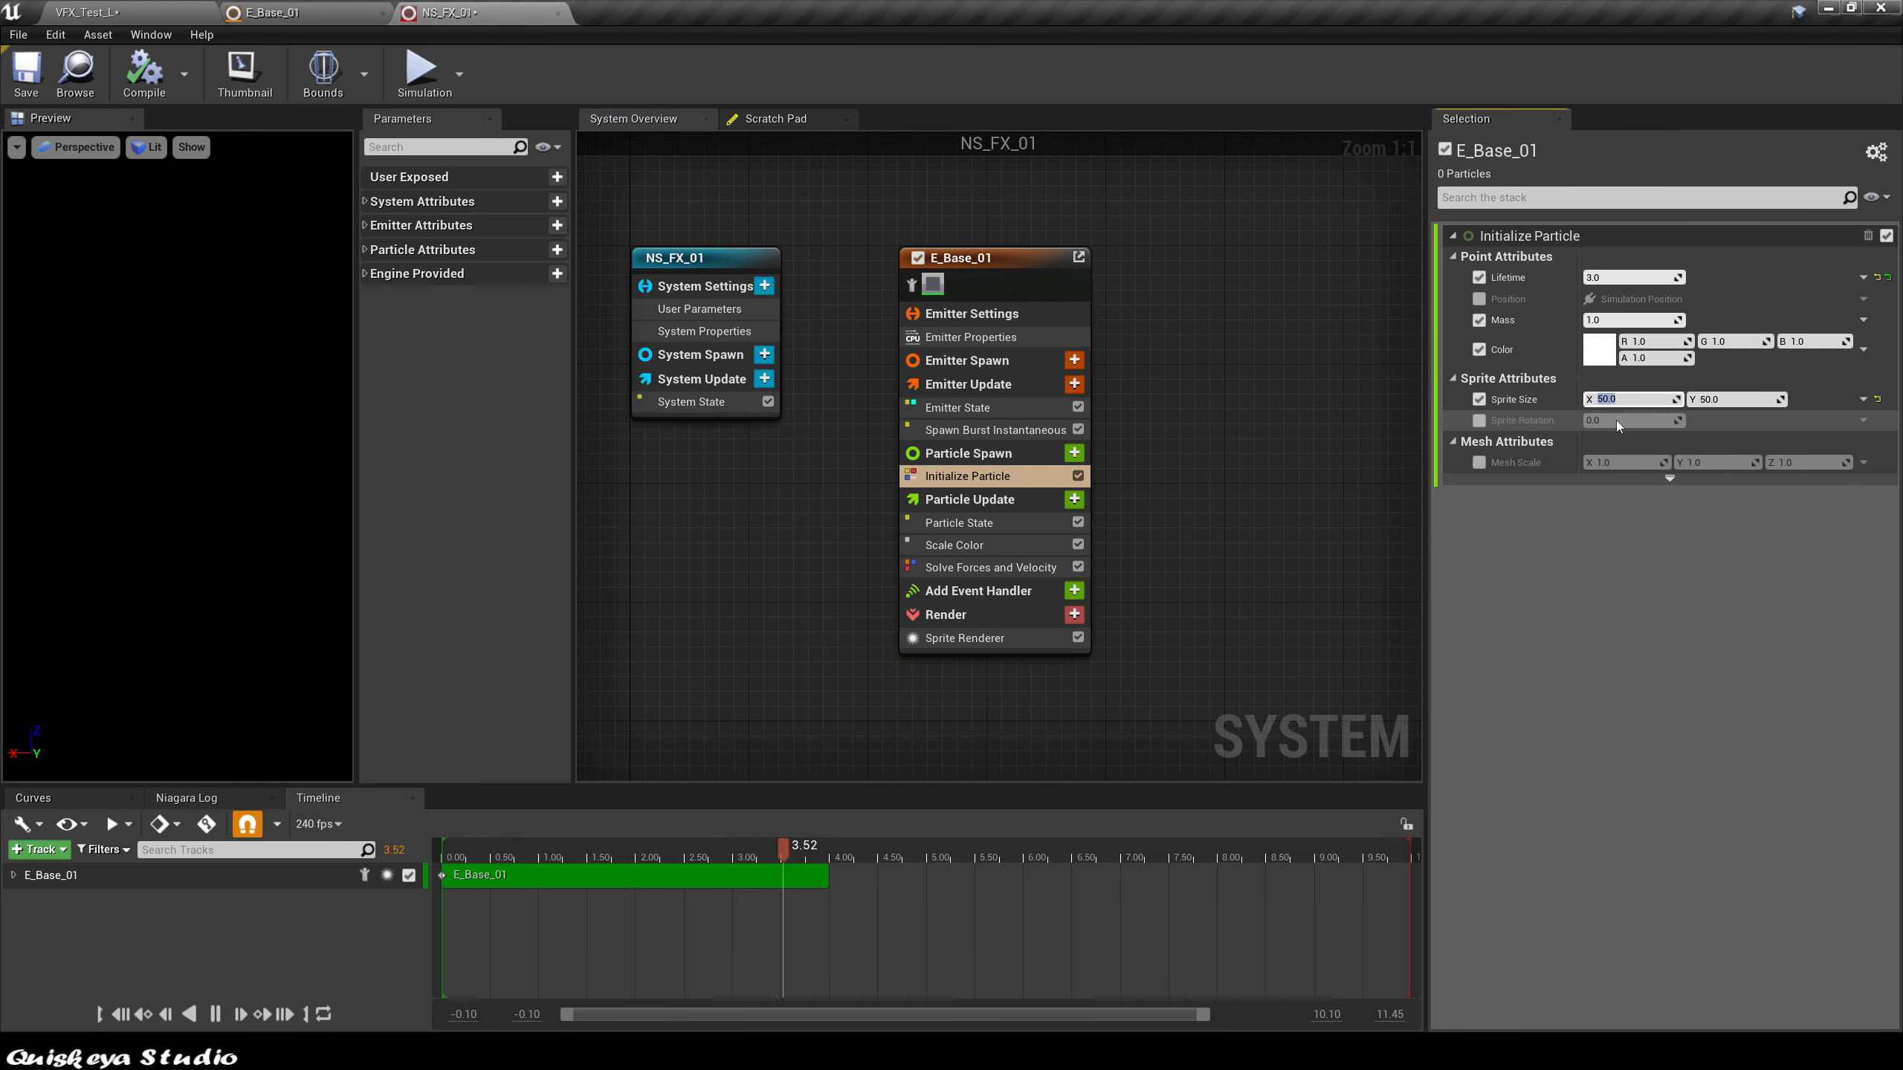
pyautogui.write('500')
pyautogui.click(1731, 399)
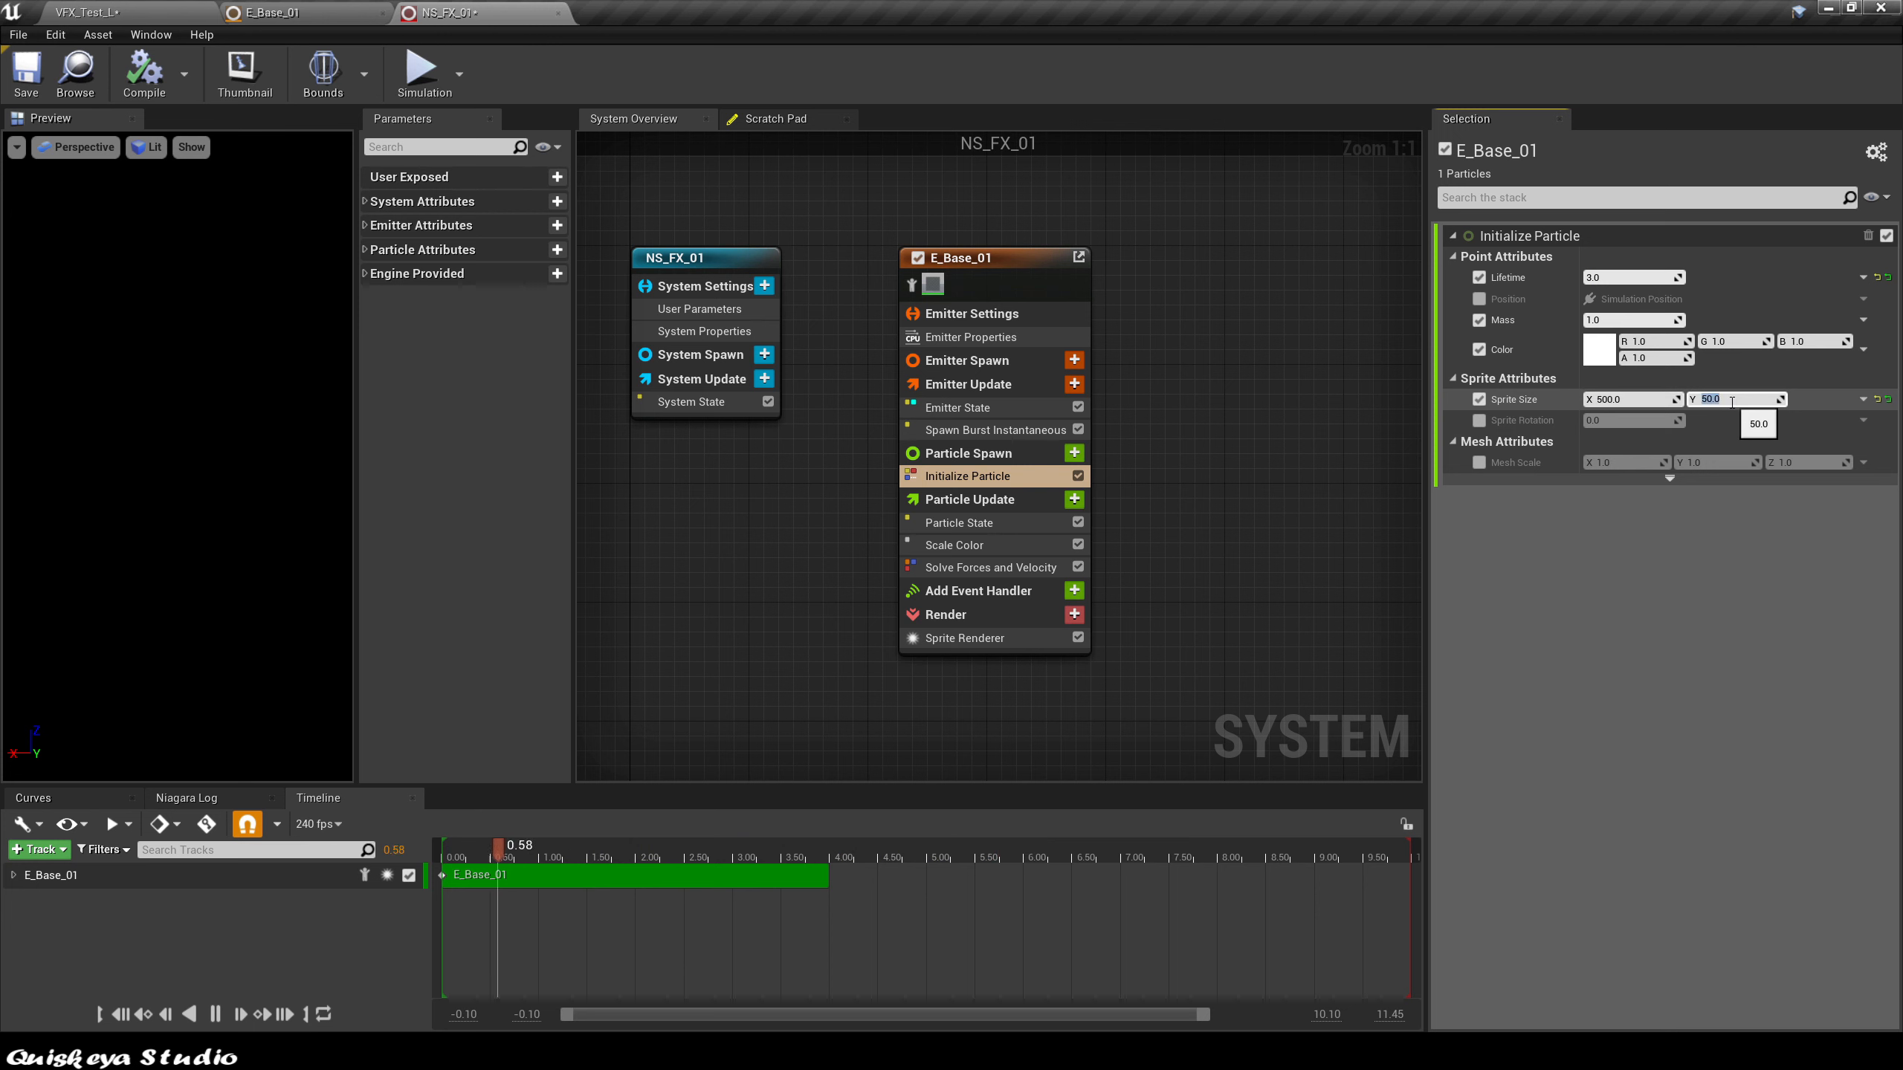
# Step: Add an Align Sprite to Mesh Orientation module to the Particle Spawn stage of E_Base_01
pyautogui.moveTo(1231, 457); pyautogui.dragTo(1223, 479, button='right')
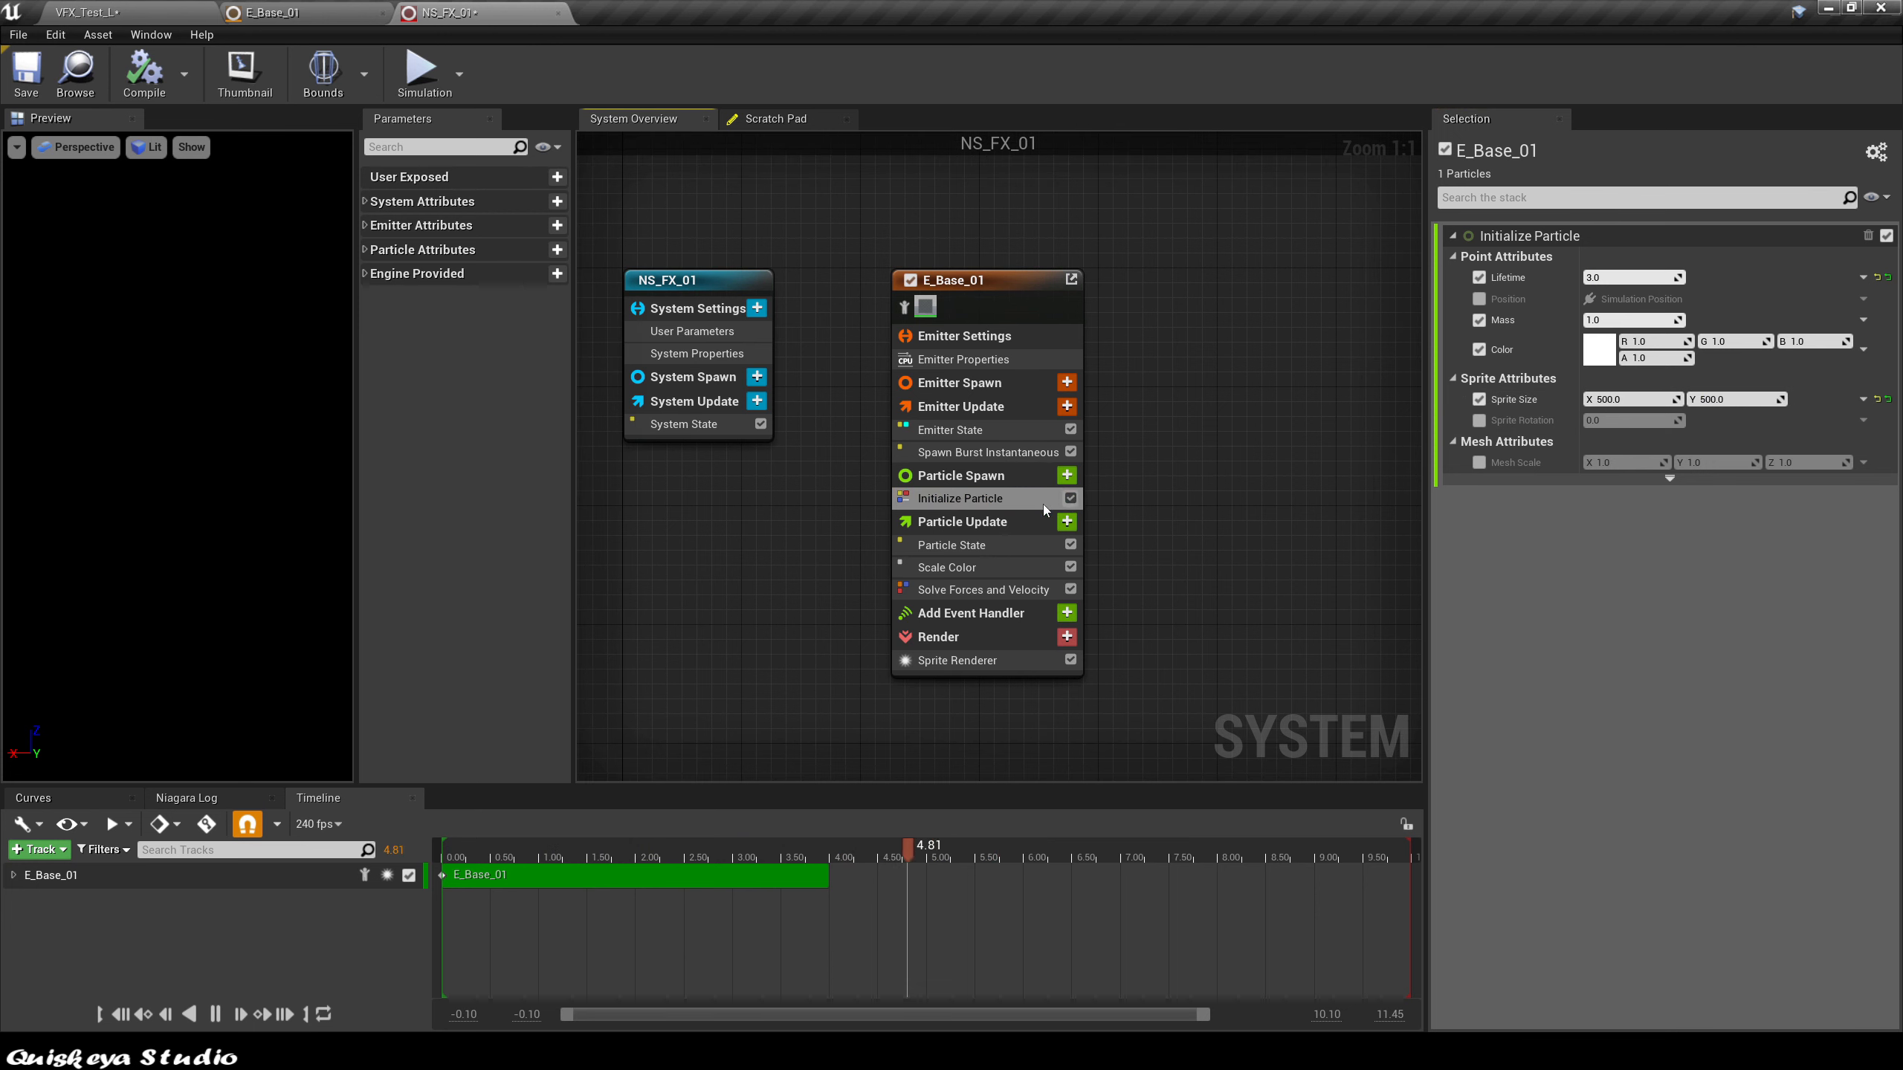
pyautogui.click(1067, 474)
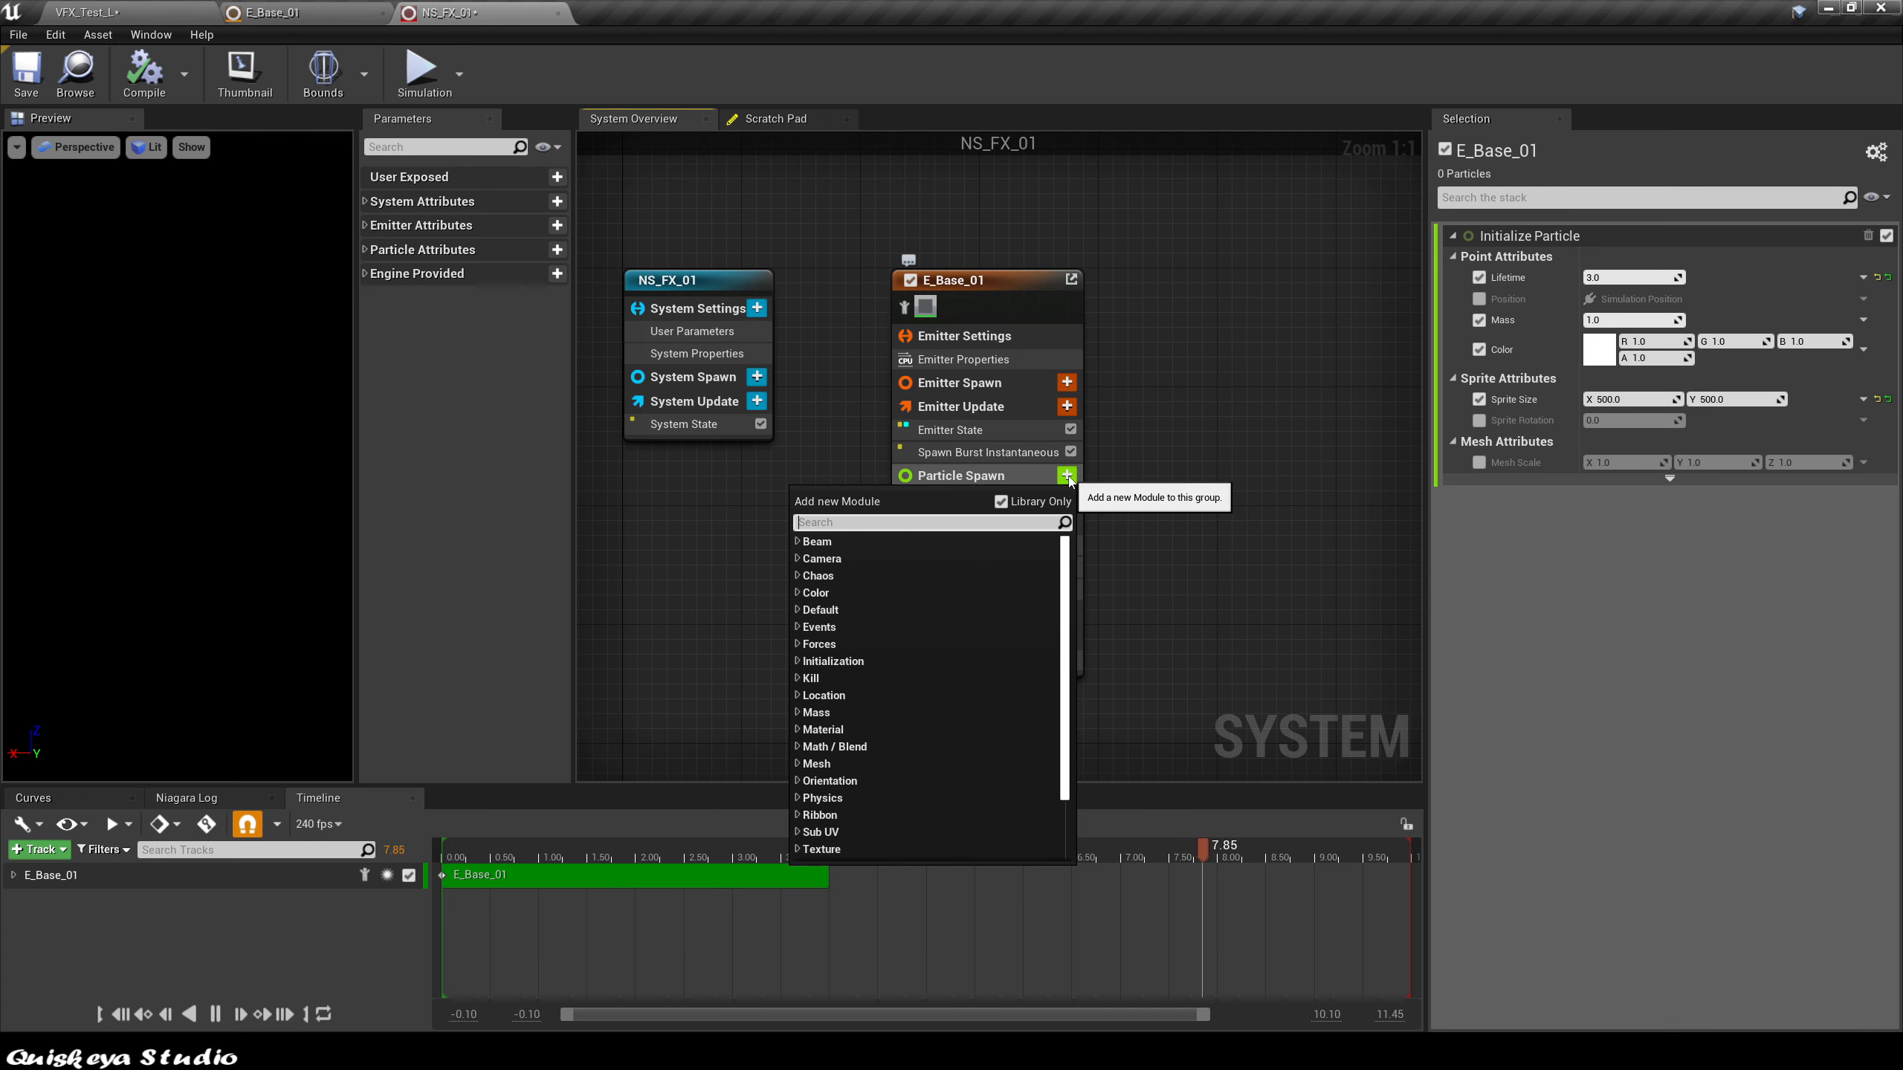
pyautogui.write('ori')
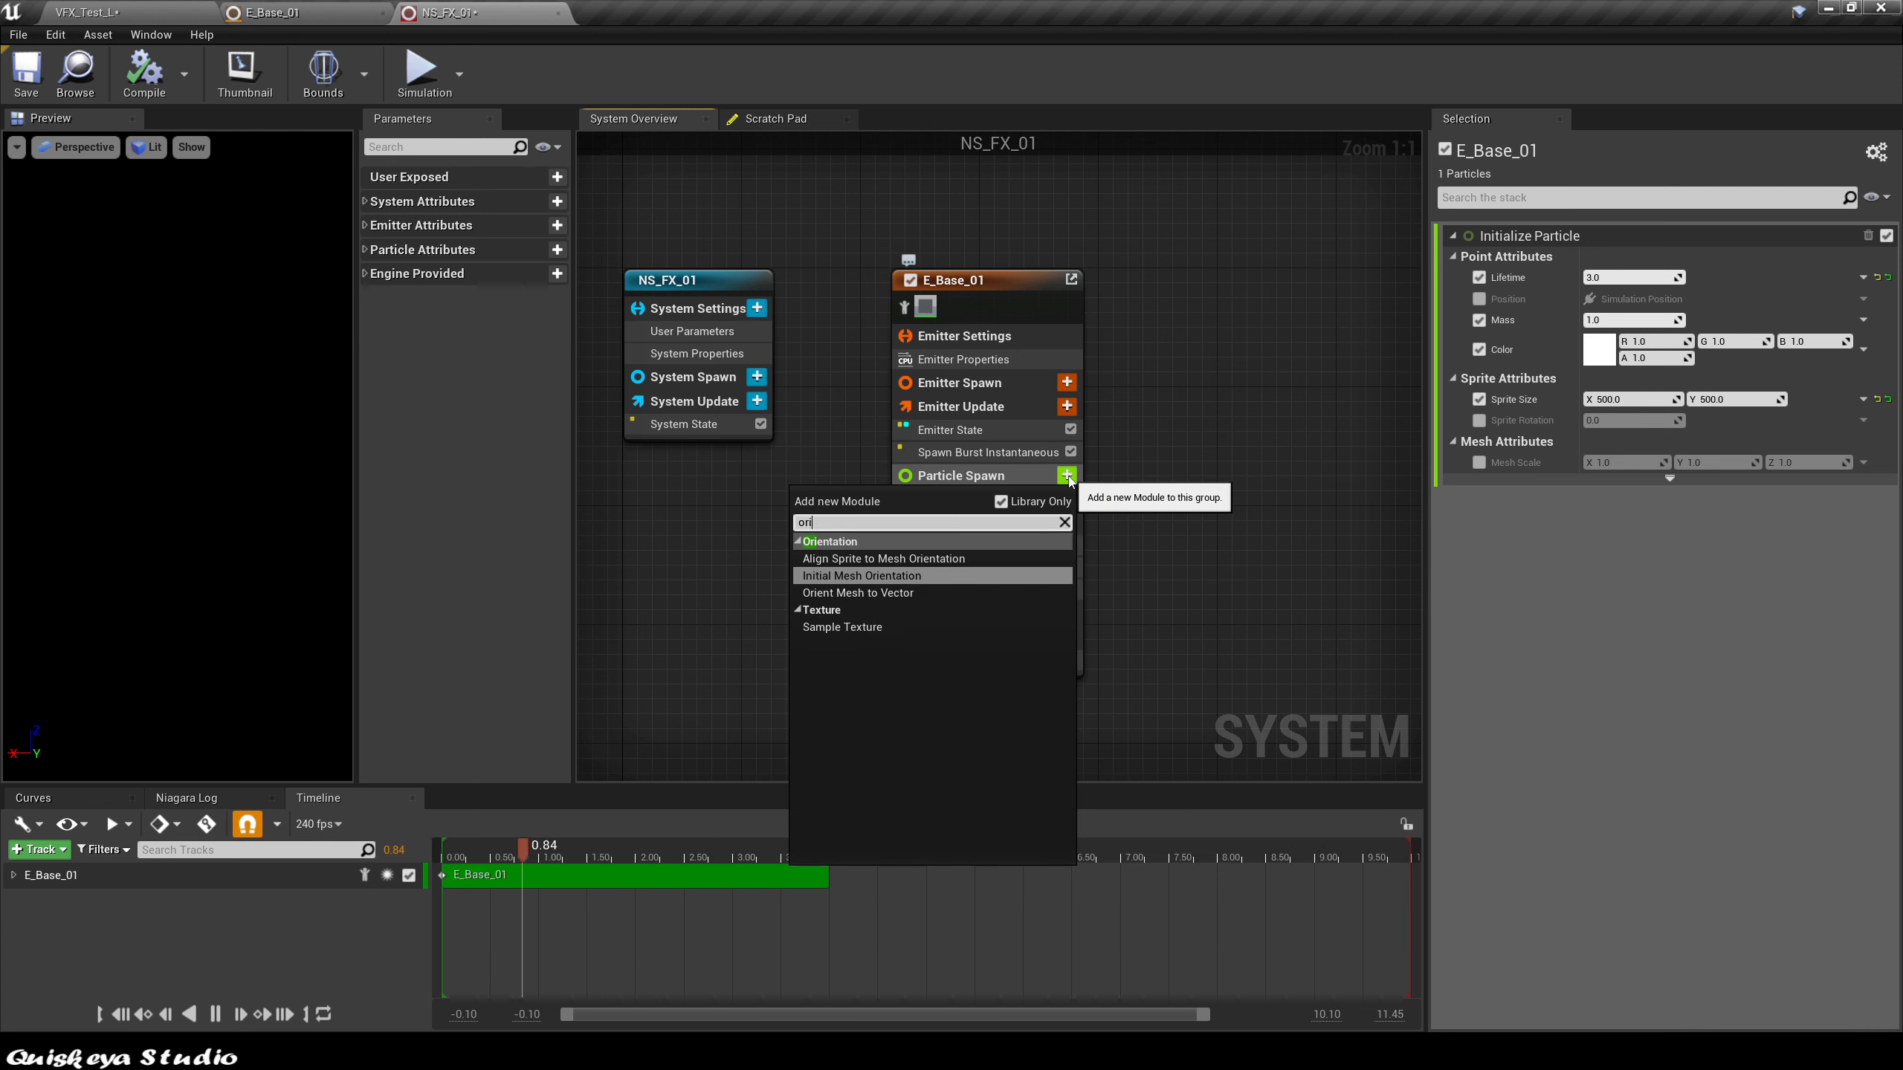
pyautogui.click(862, 559)
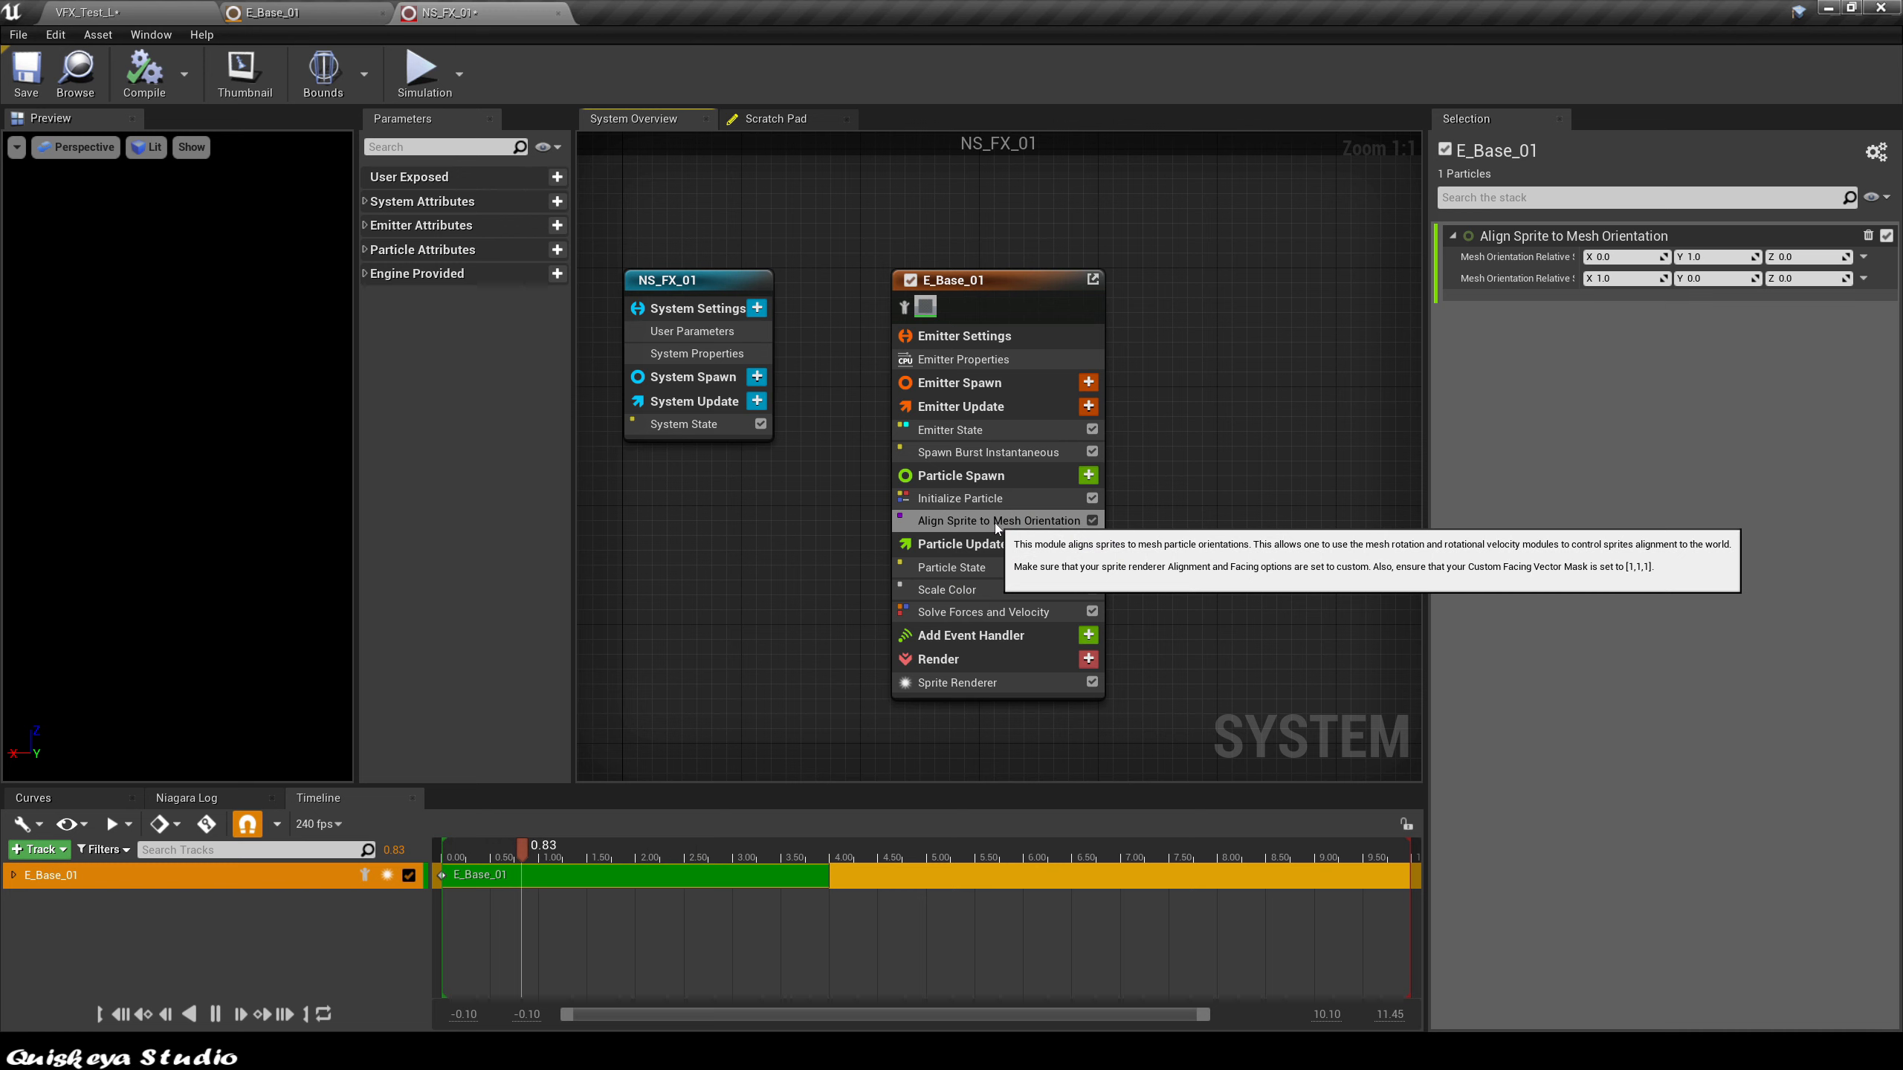
# Step: Set both Mesh Orientation vectors of the Align Sprite to Mesh Orientation module to X 0, Y 0, Z 1
pyautogui.click(1692, 258)
pyautogui.write('0')
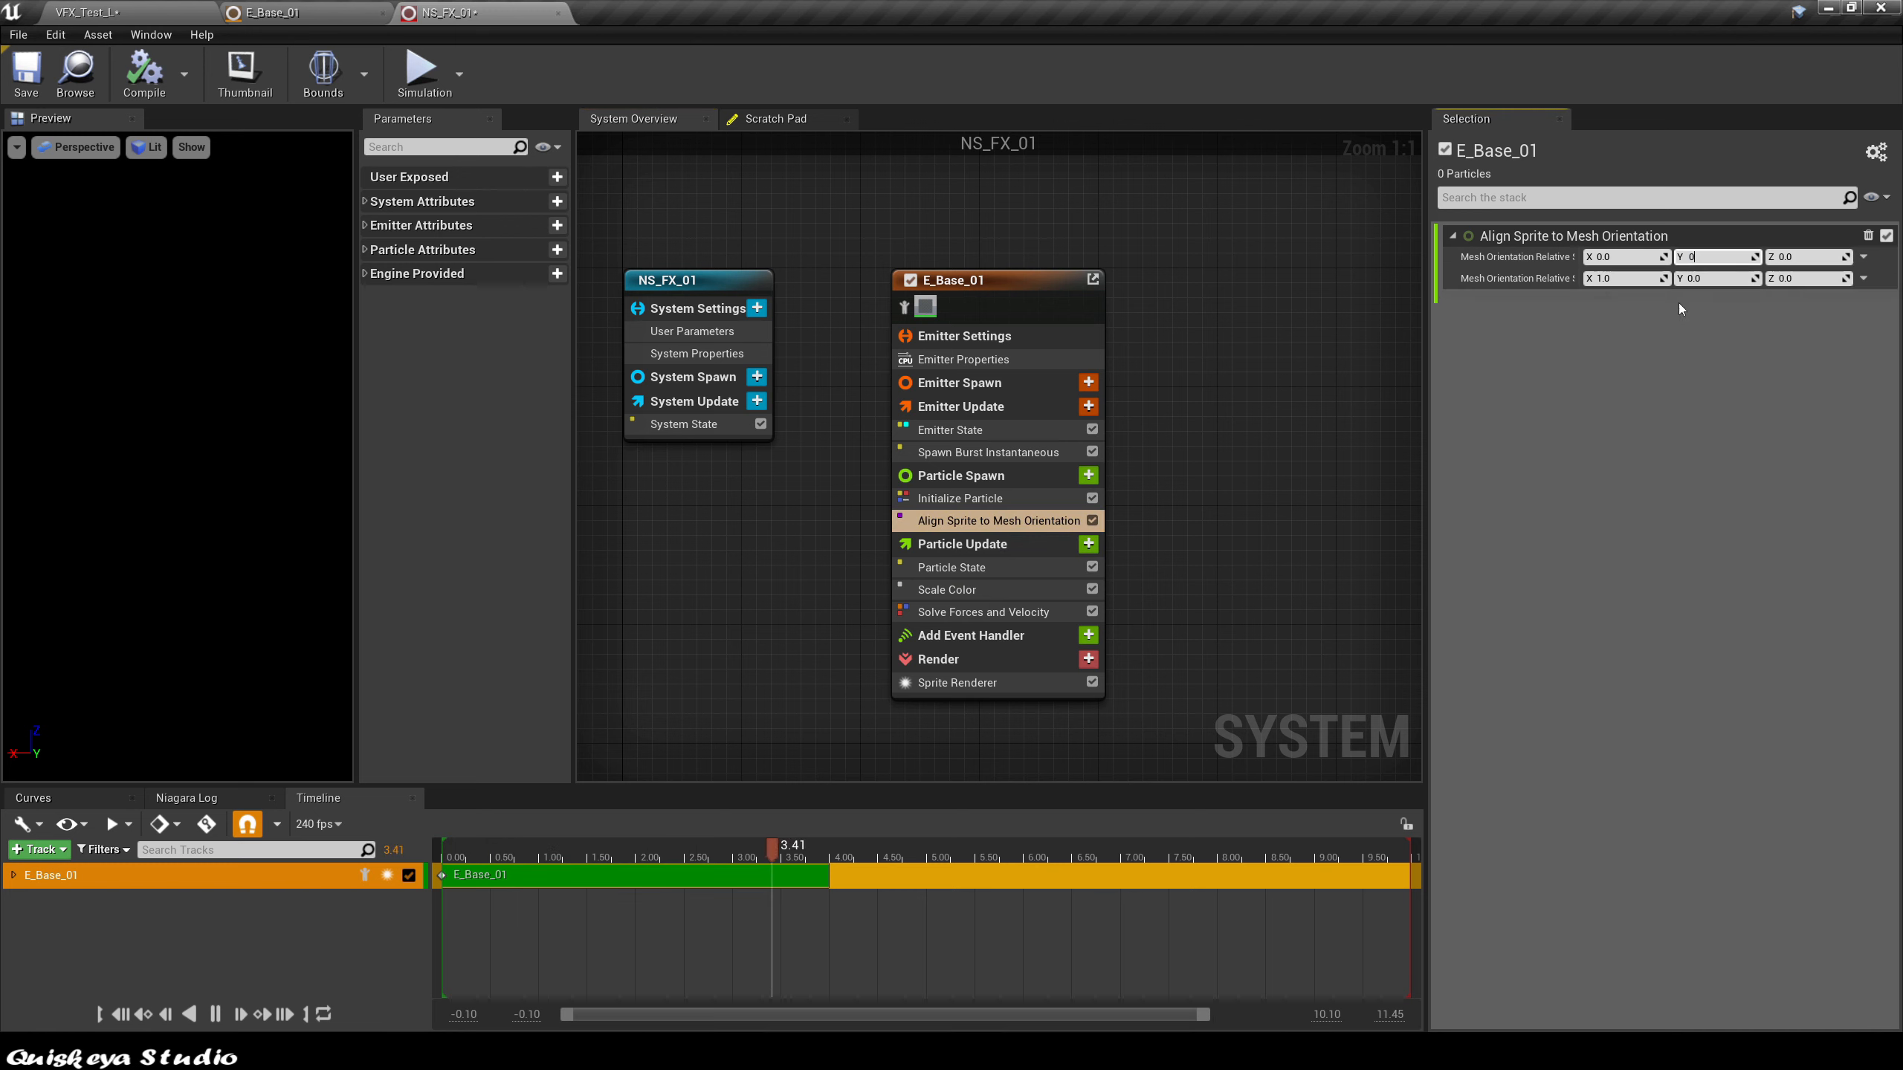
pyautogui.click(1648, 279)
pyautogui.write('0')
pyautogui.click(1796, 256)
pyautogui.write('1')
pyautogui.click(1798, 278)
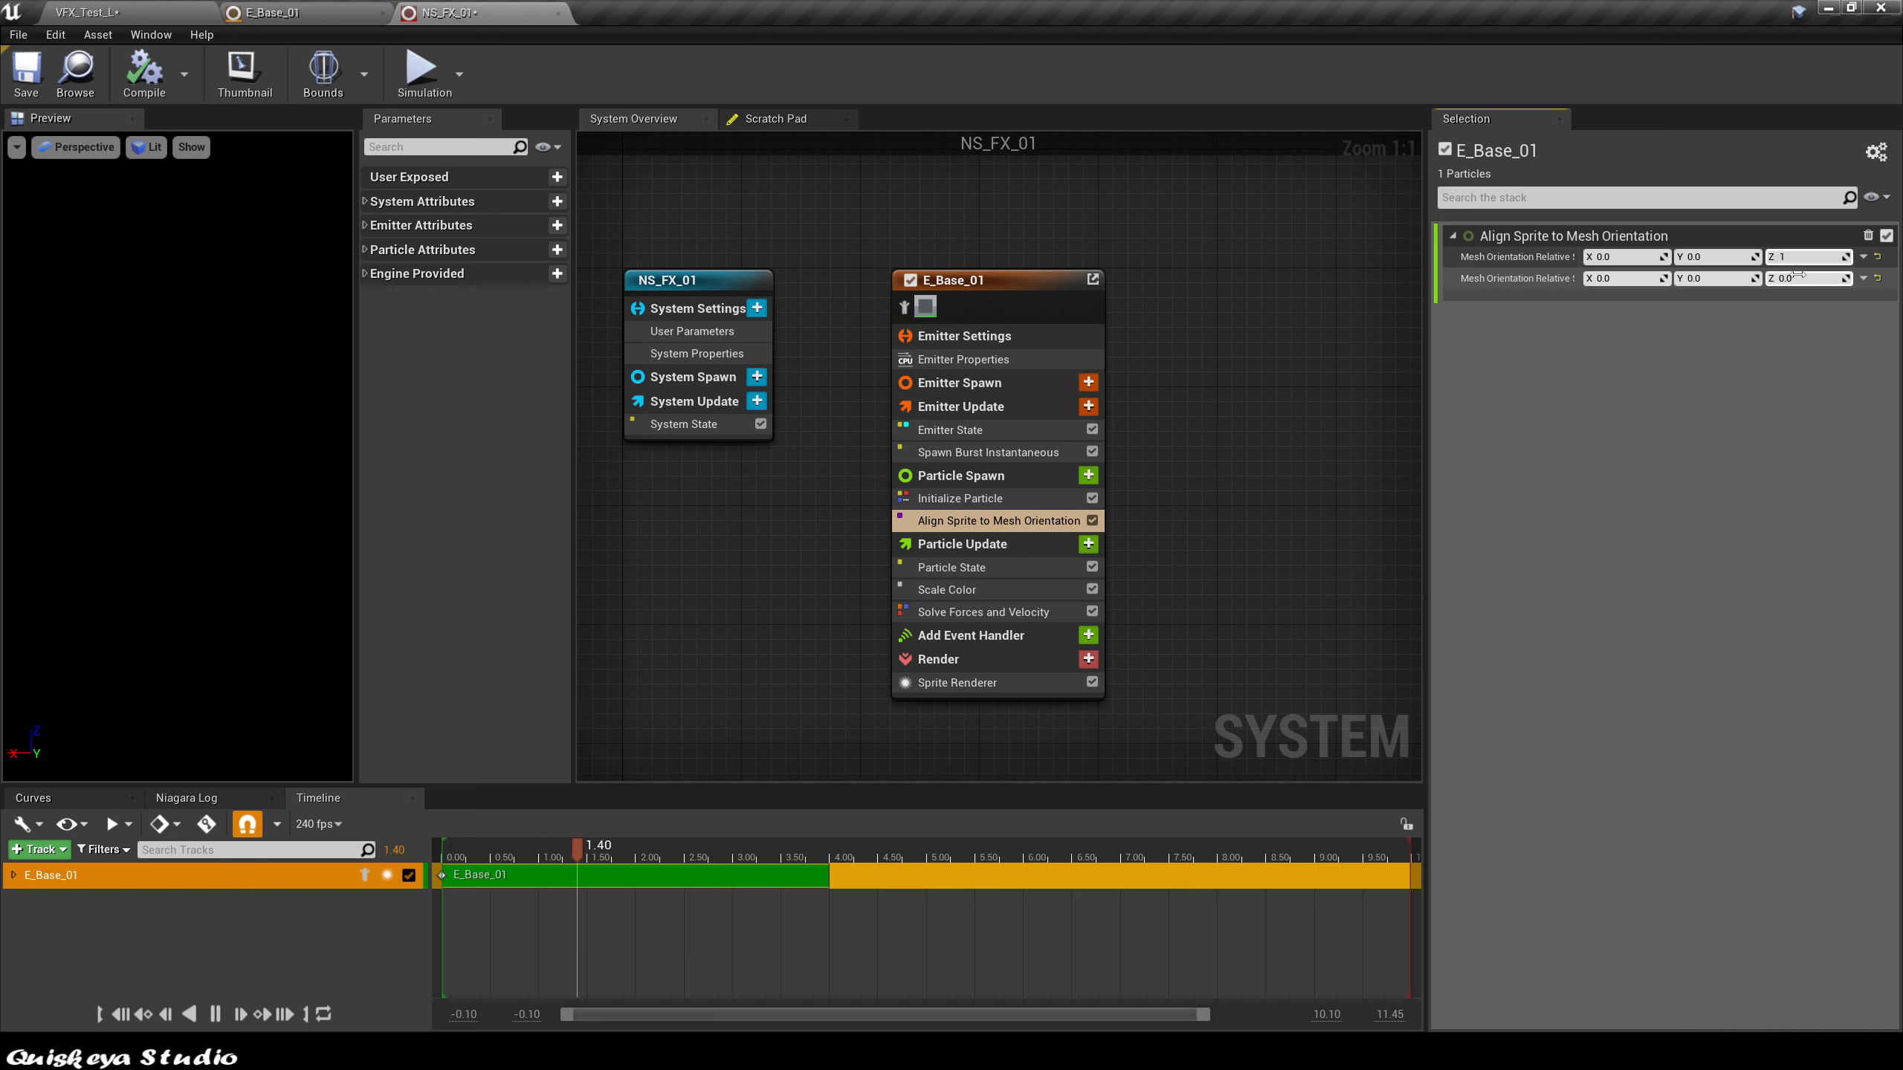
pyautogui.write('1')
# Step: Set the green channel of the particle color in E_Base_01's Initialize Particle module to 10
pyautogui.moveTo(275, 450); pyautogui.dragTo(213, 456)
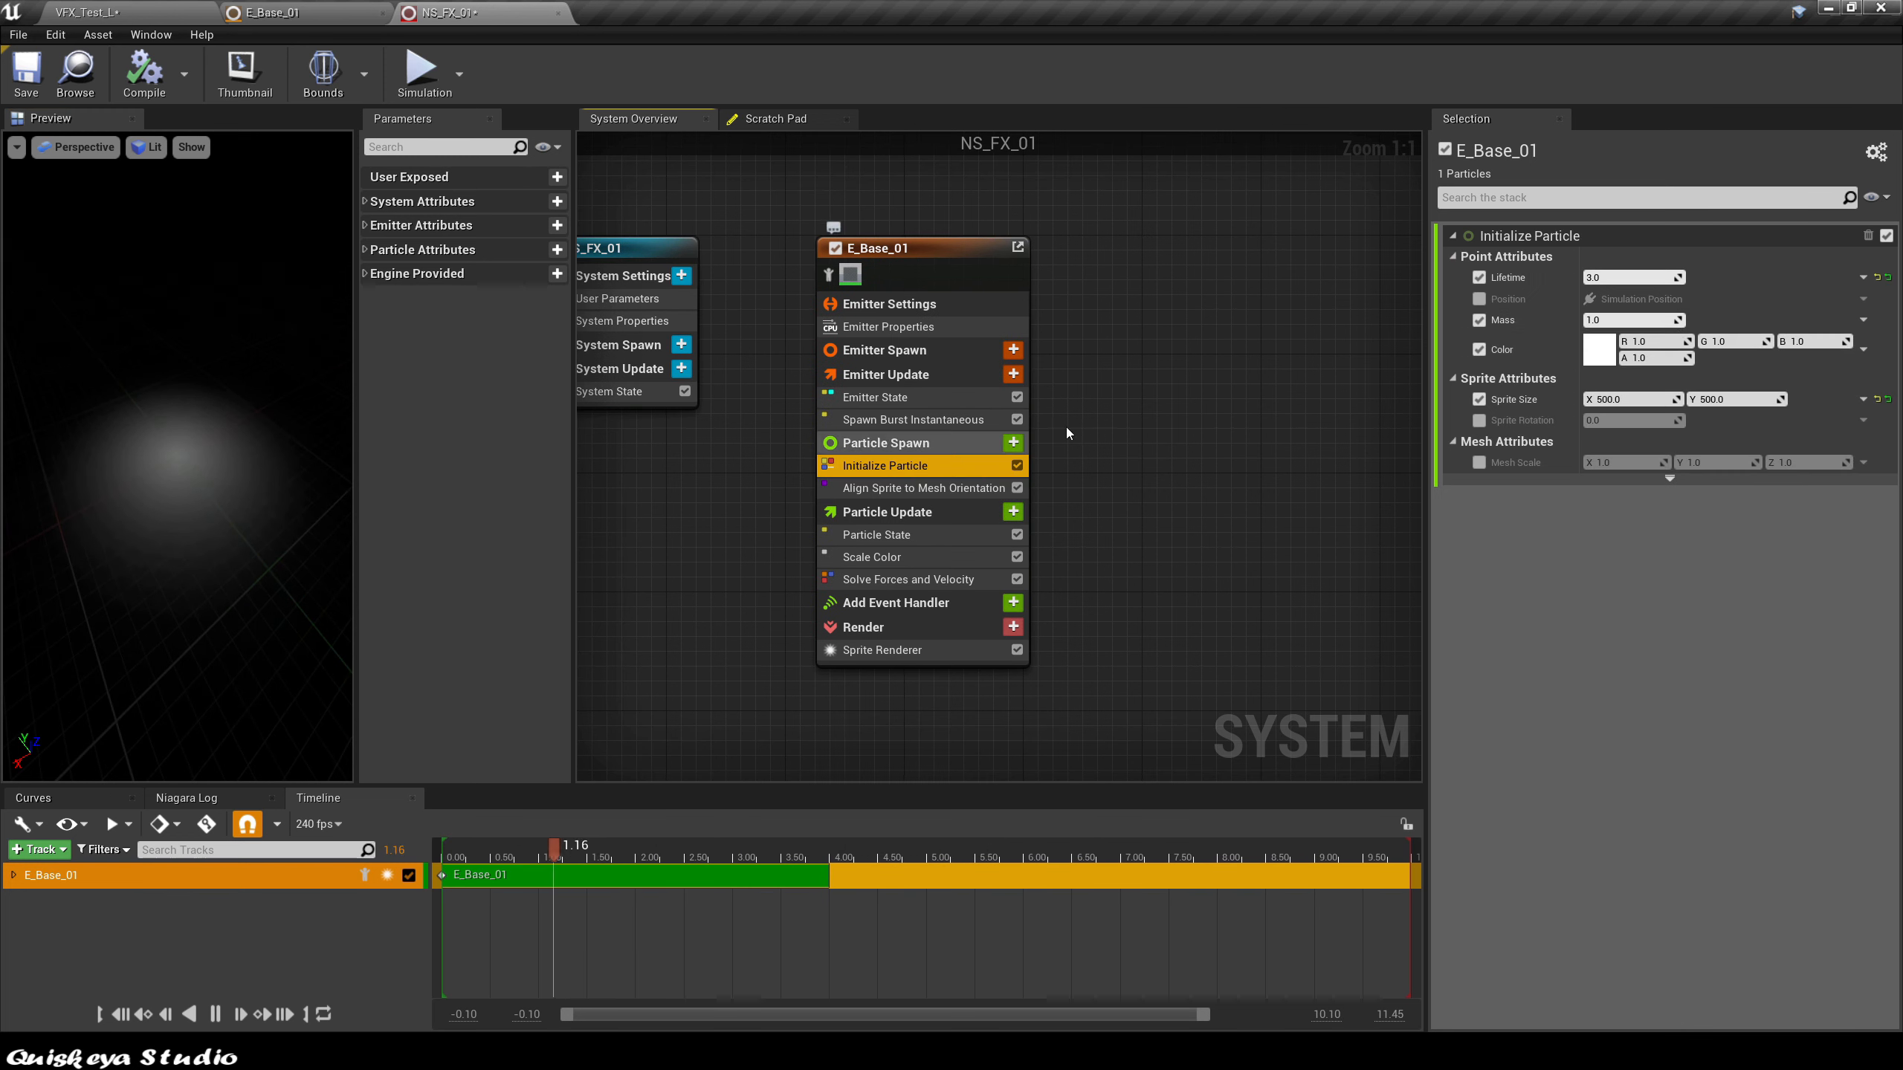
pyautogui.click(1710, 339)
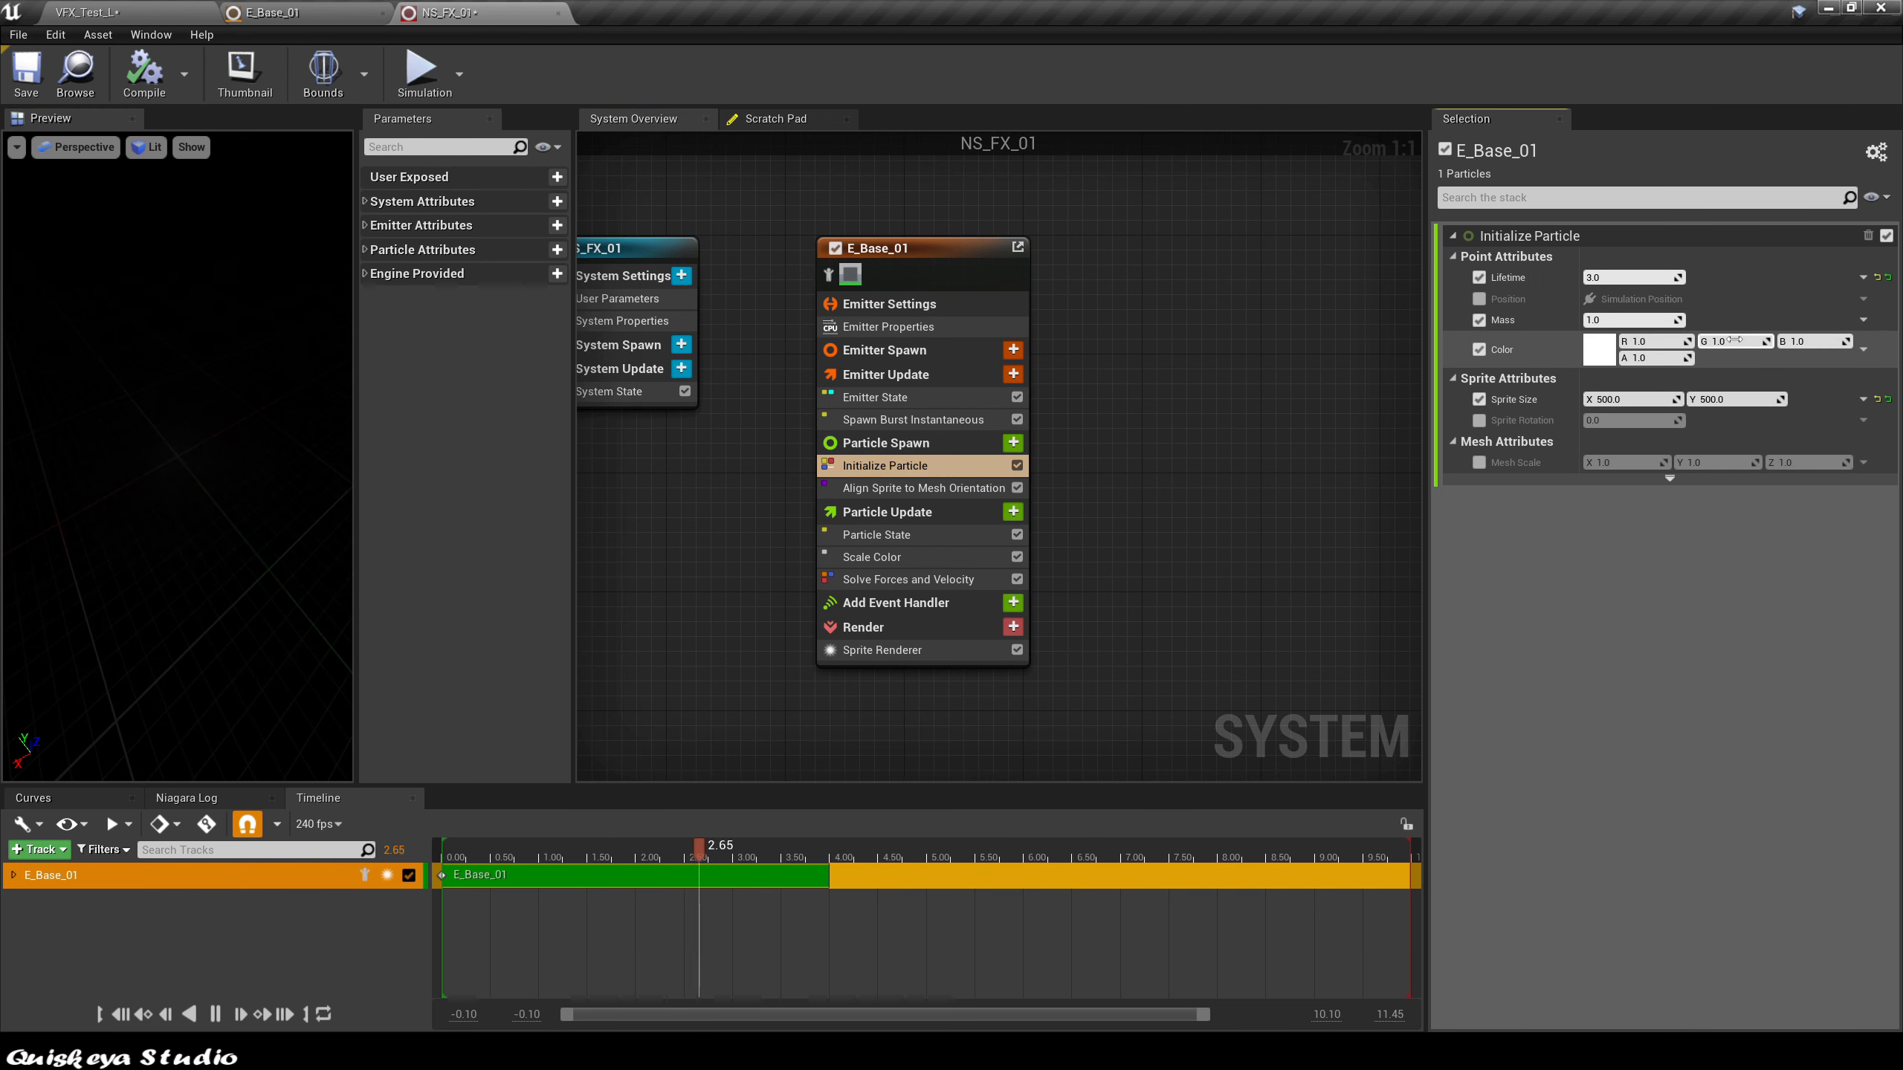
pyautogui.write('10')
pyautogui.press('Return')
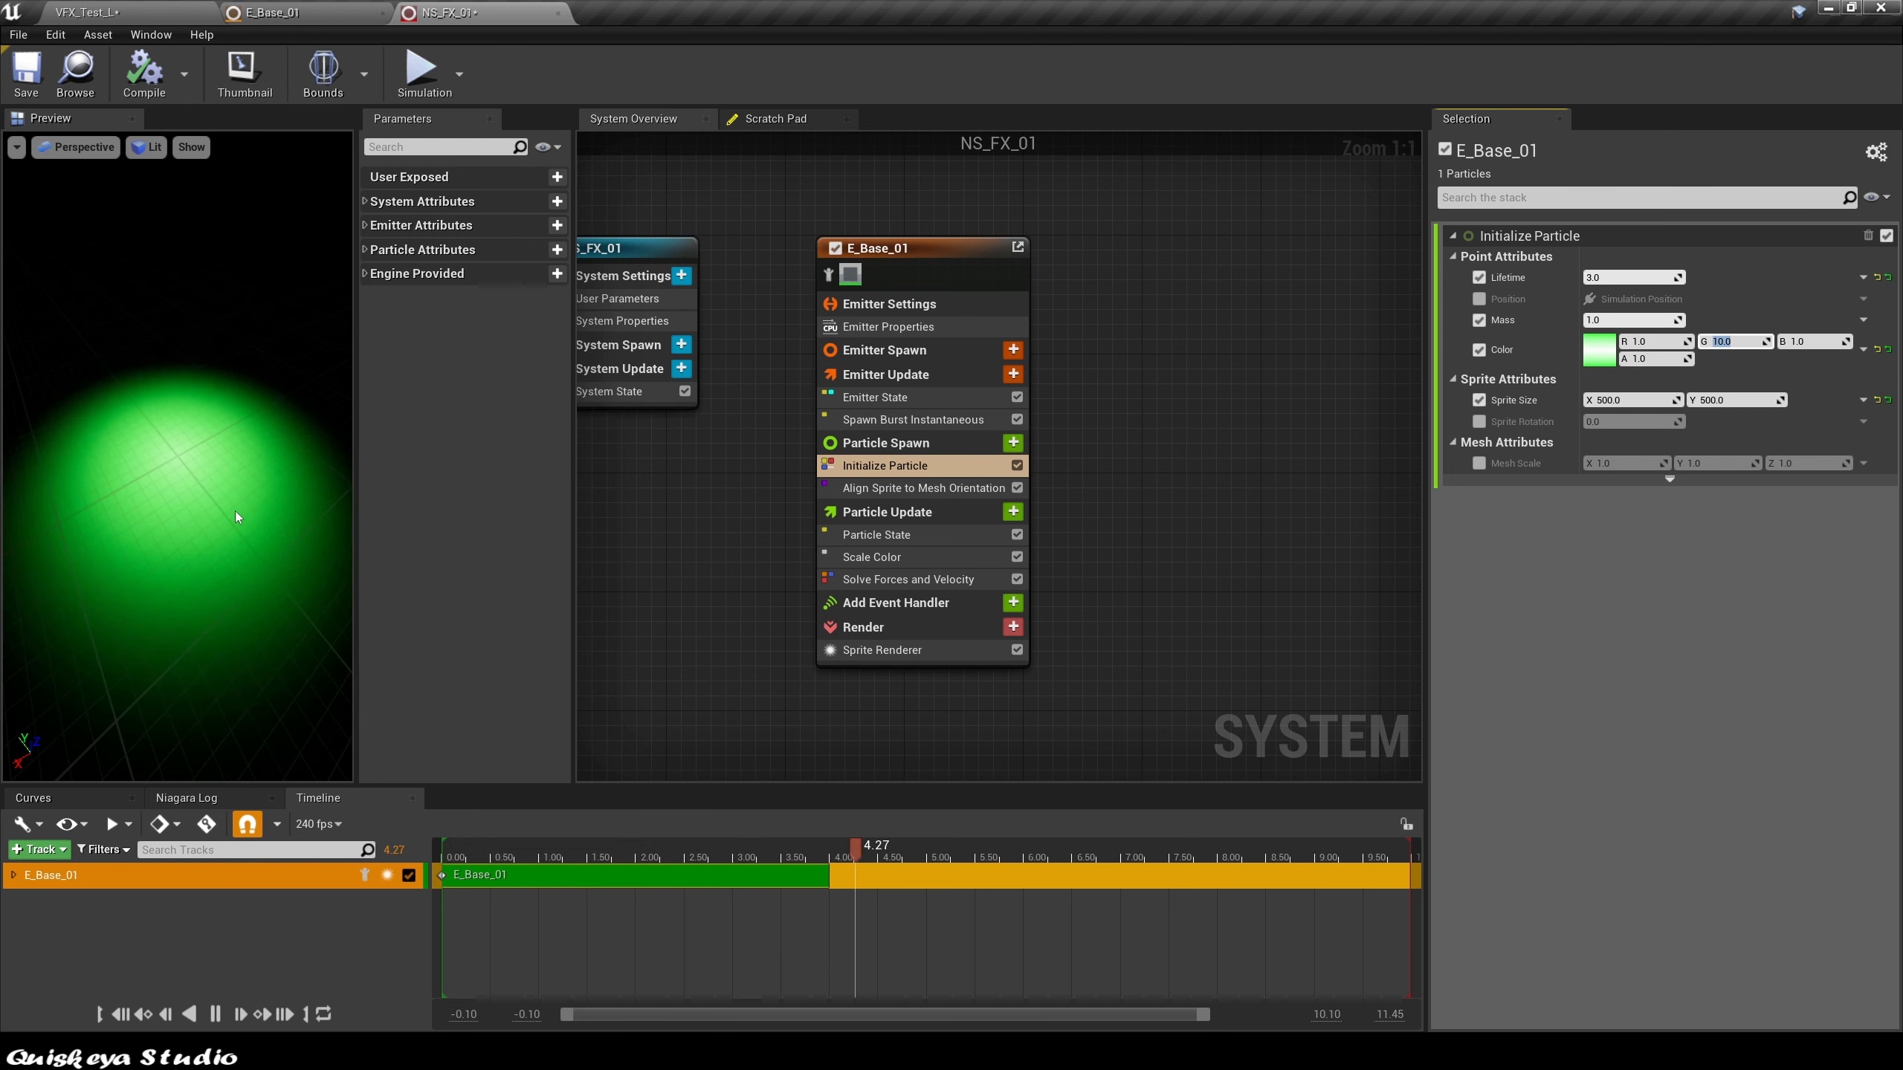
# Step: Duplicate the E_Base_01 emitter within the system and place the copy beside the original
pyautogui.moveTo(940, 303); pyautogui.dragTo(835, 292, button='right')
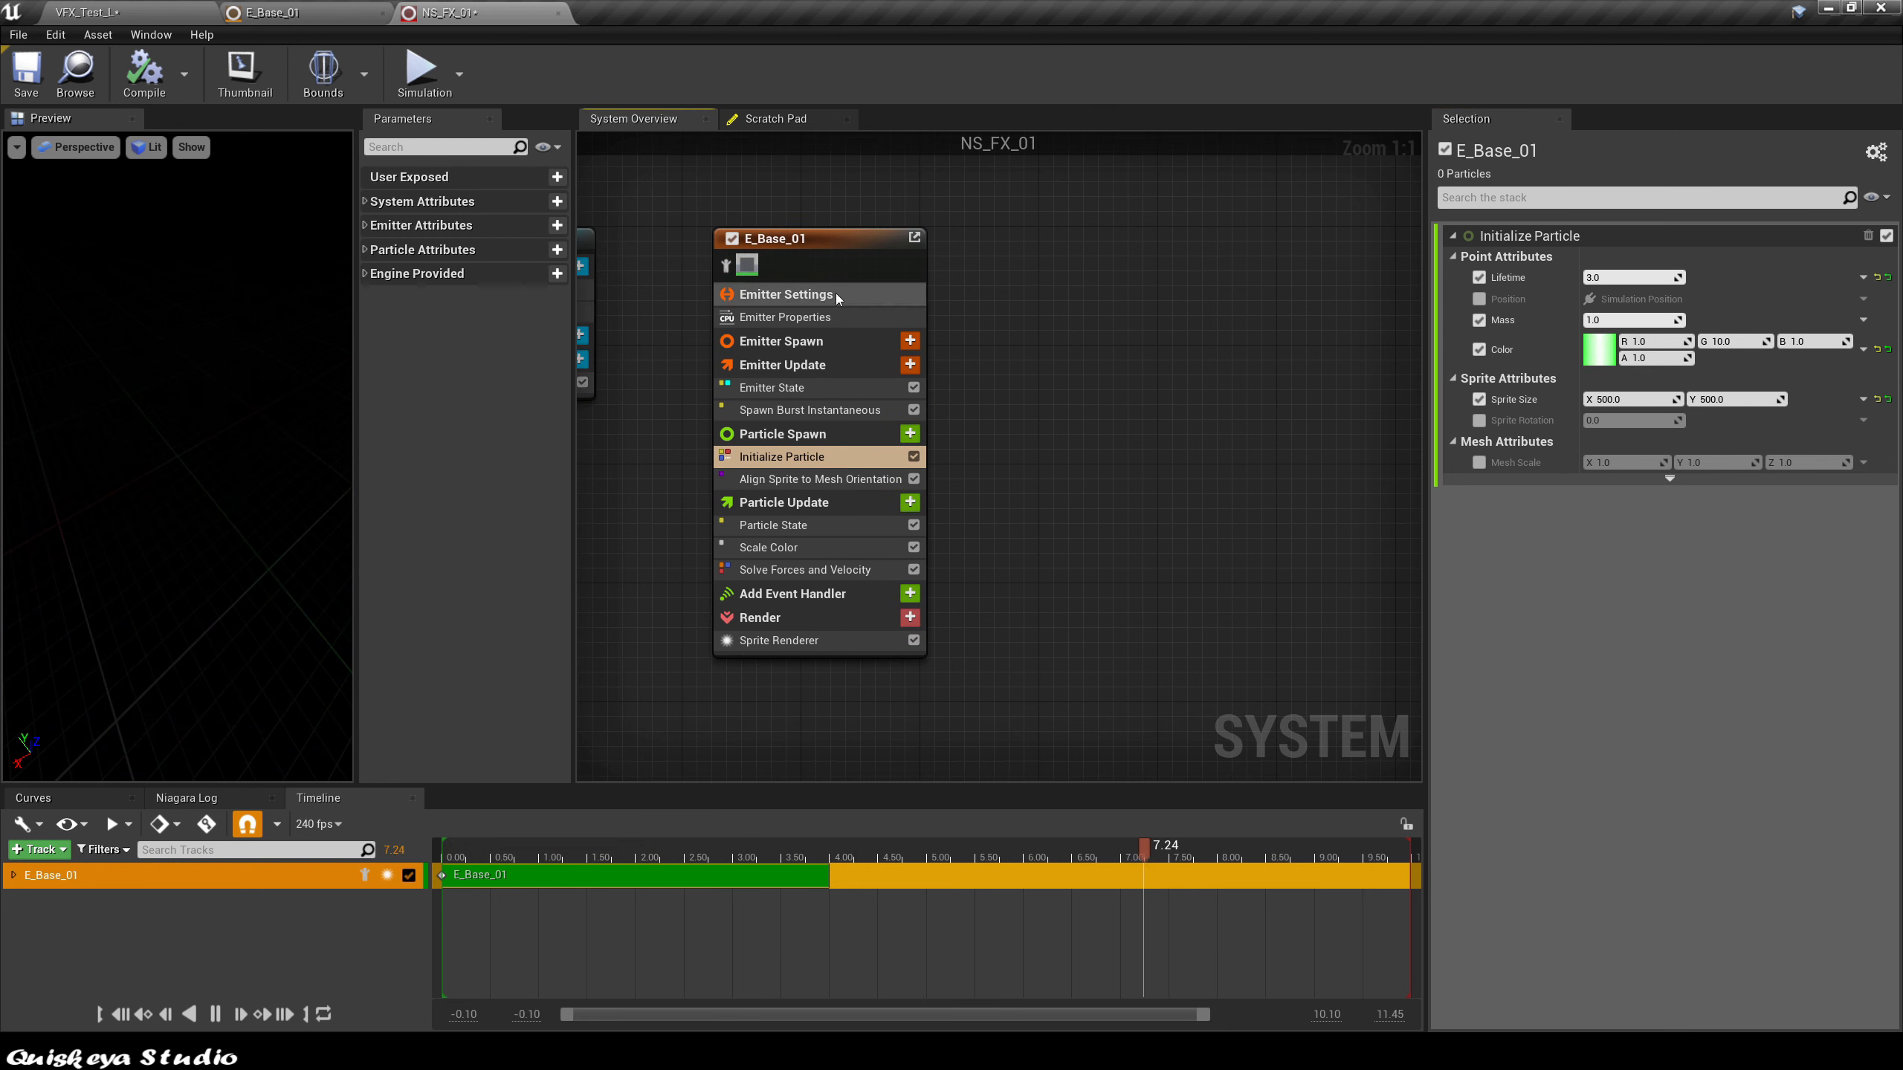
pyautogui.click(830, 238)
pyautogui.moveTo(1066, 341); pyautogui.dragTo(1047, 381, button='right')
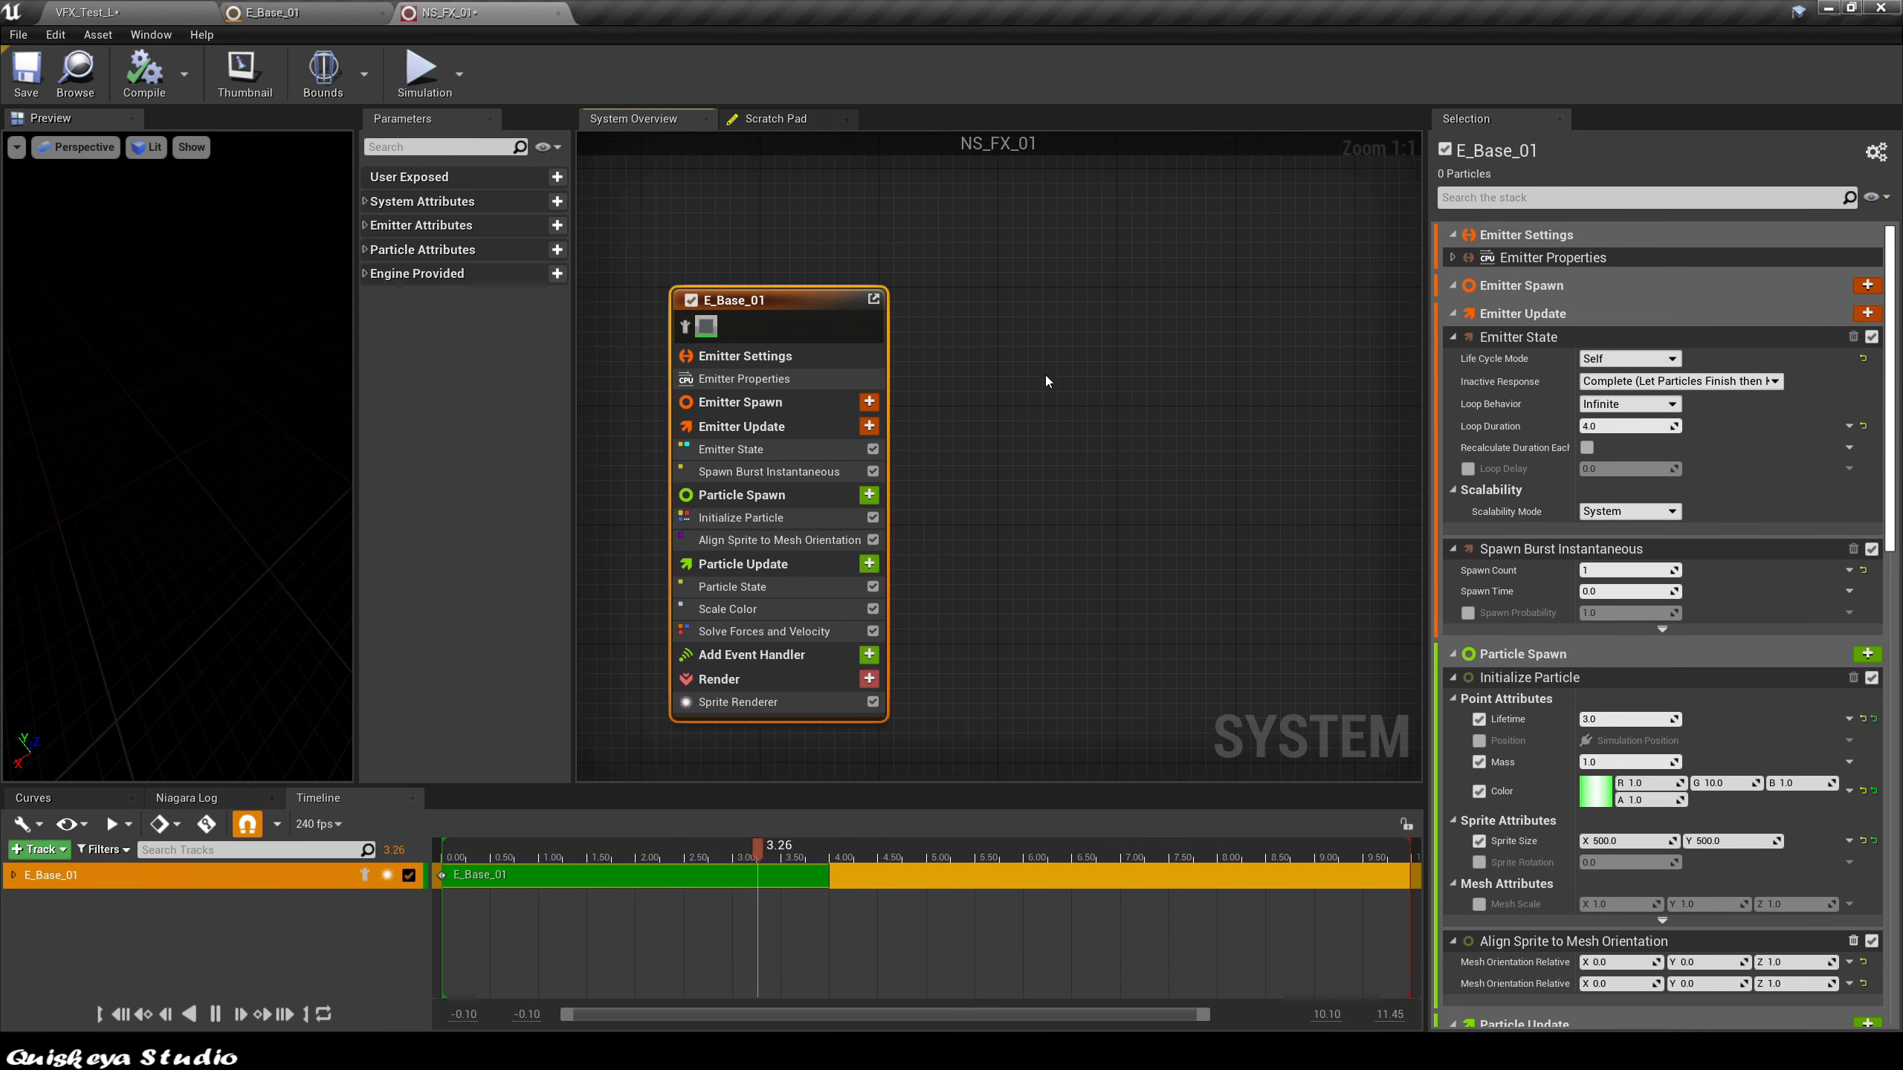
pyautogui.hotkey('ctrl', 'v')
pyautogui.moveTo(1026, 306); pyautogui.dragTo(1081, 298)
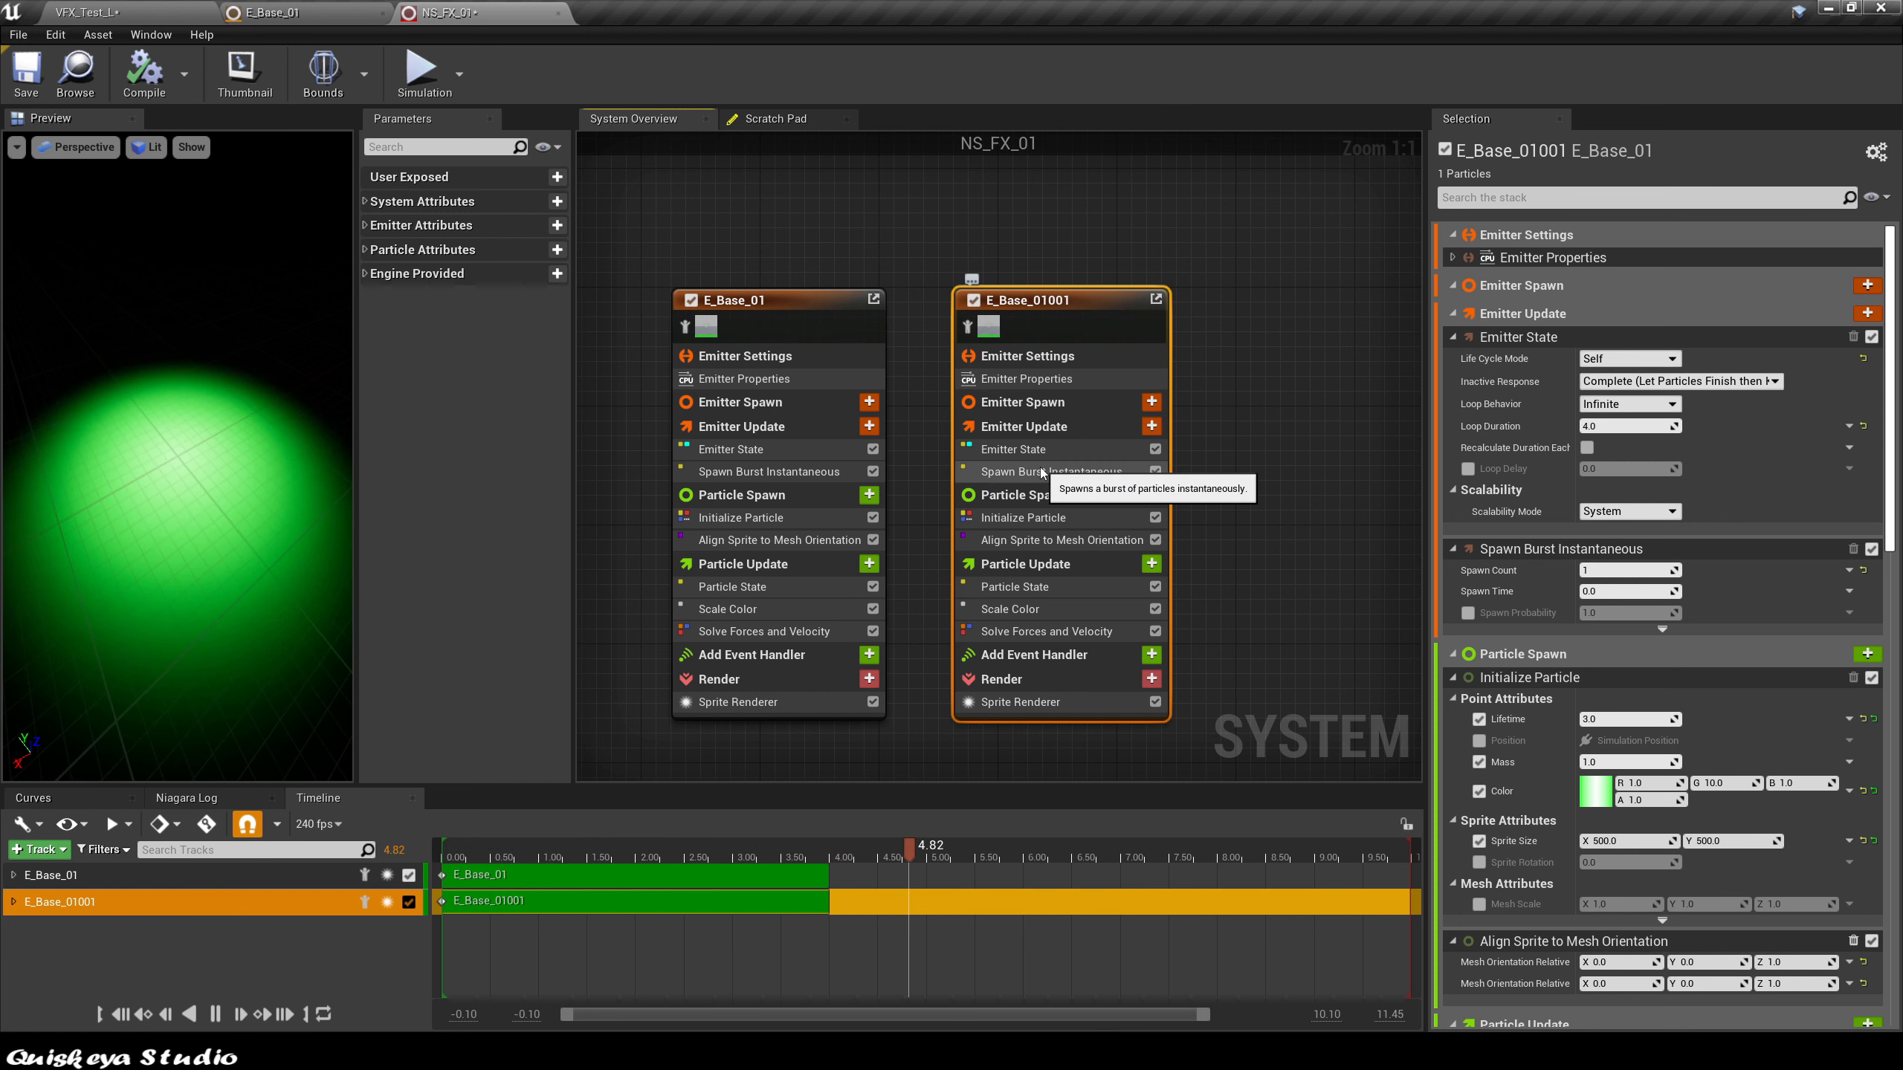
# Step: Assign the M_Circle material from the VFX_01 Materials folder to the duplicated emitter's Sprite Renderer
pyautogui.click(1034, 707)
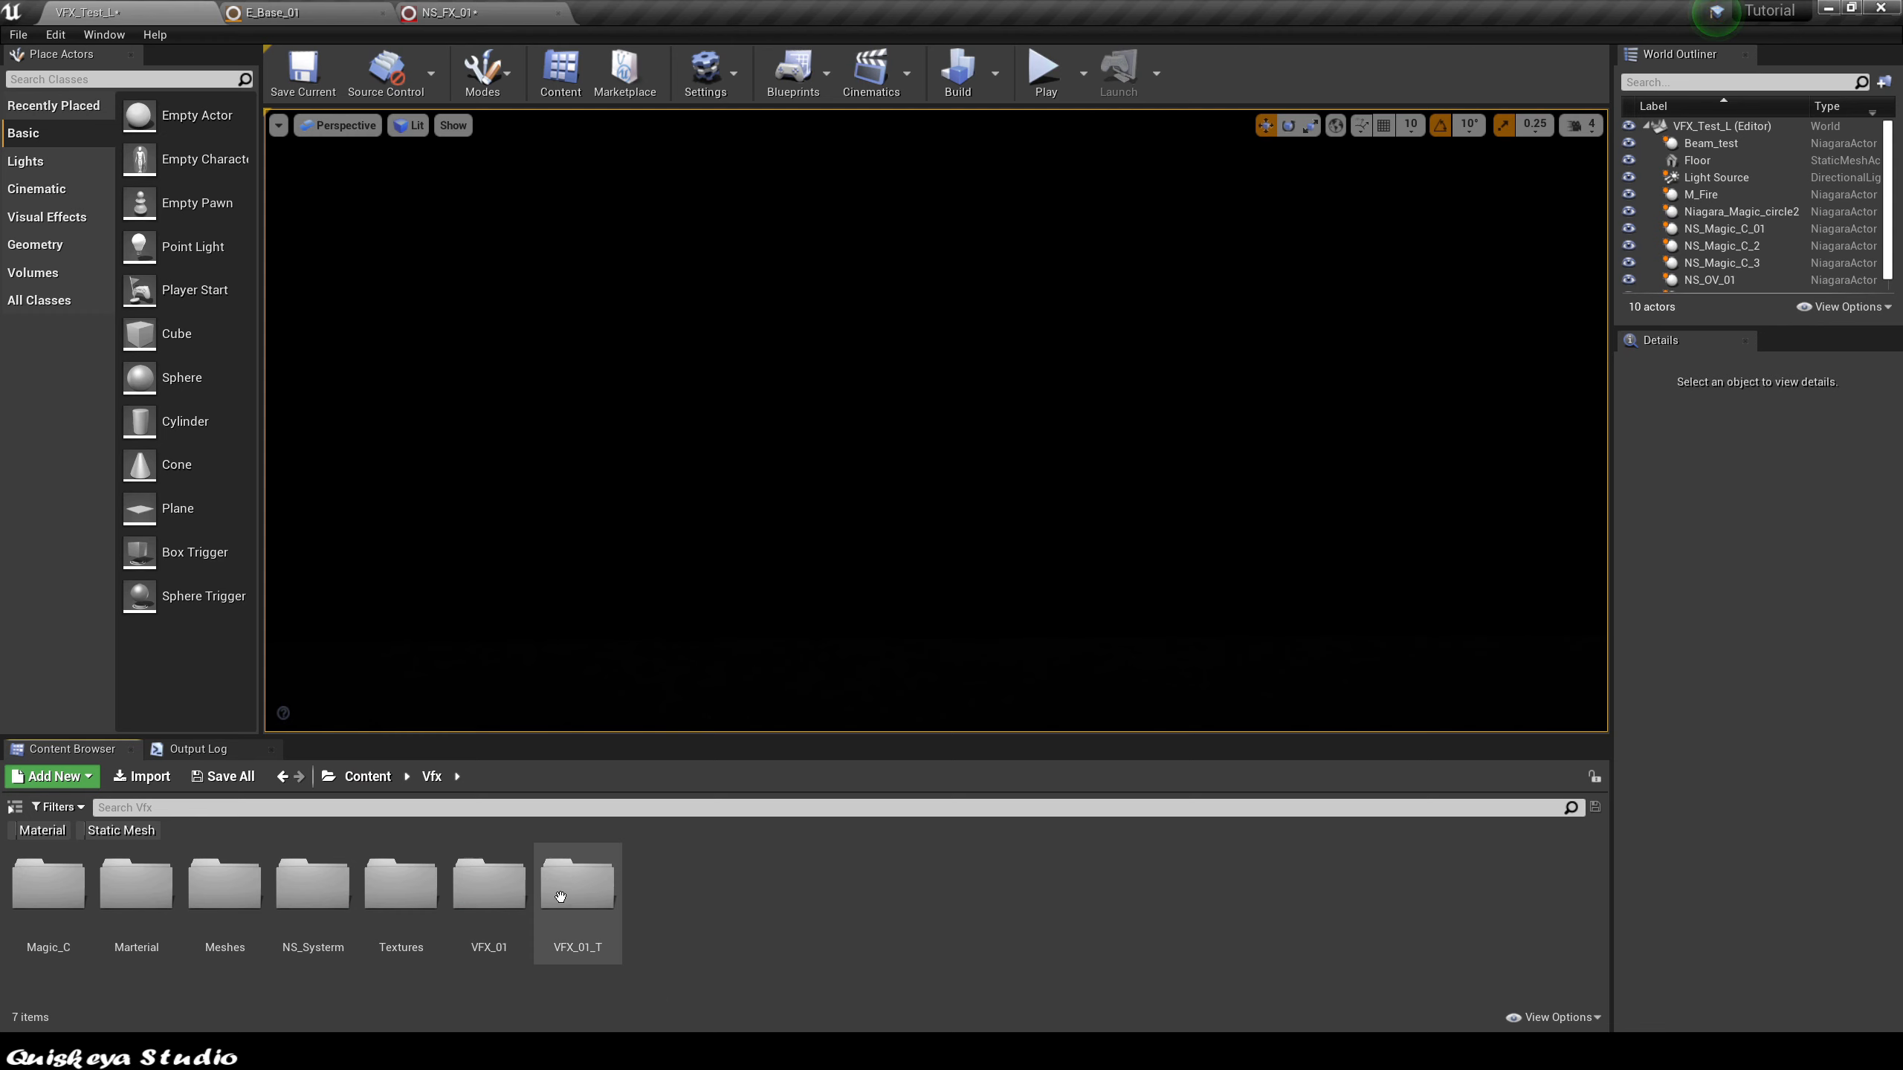
pyautogui.click(488, 885)
pyautogui.doubleClick(488, 884)
pyautogui.doubleClick(224, 884)
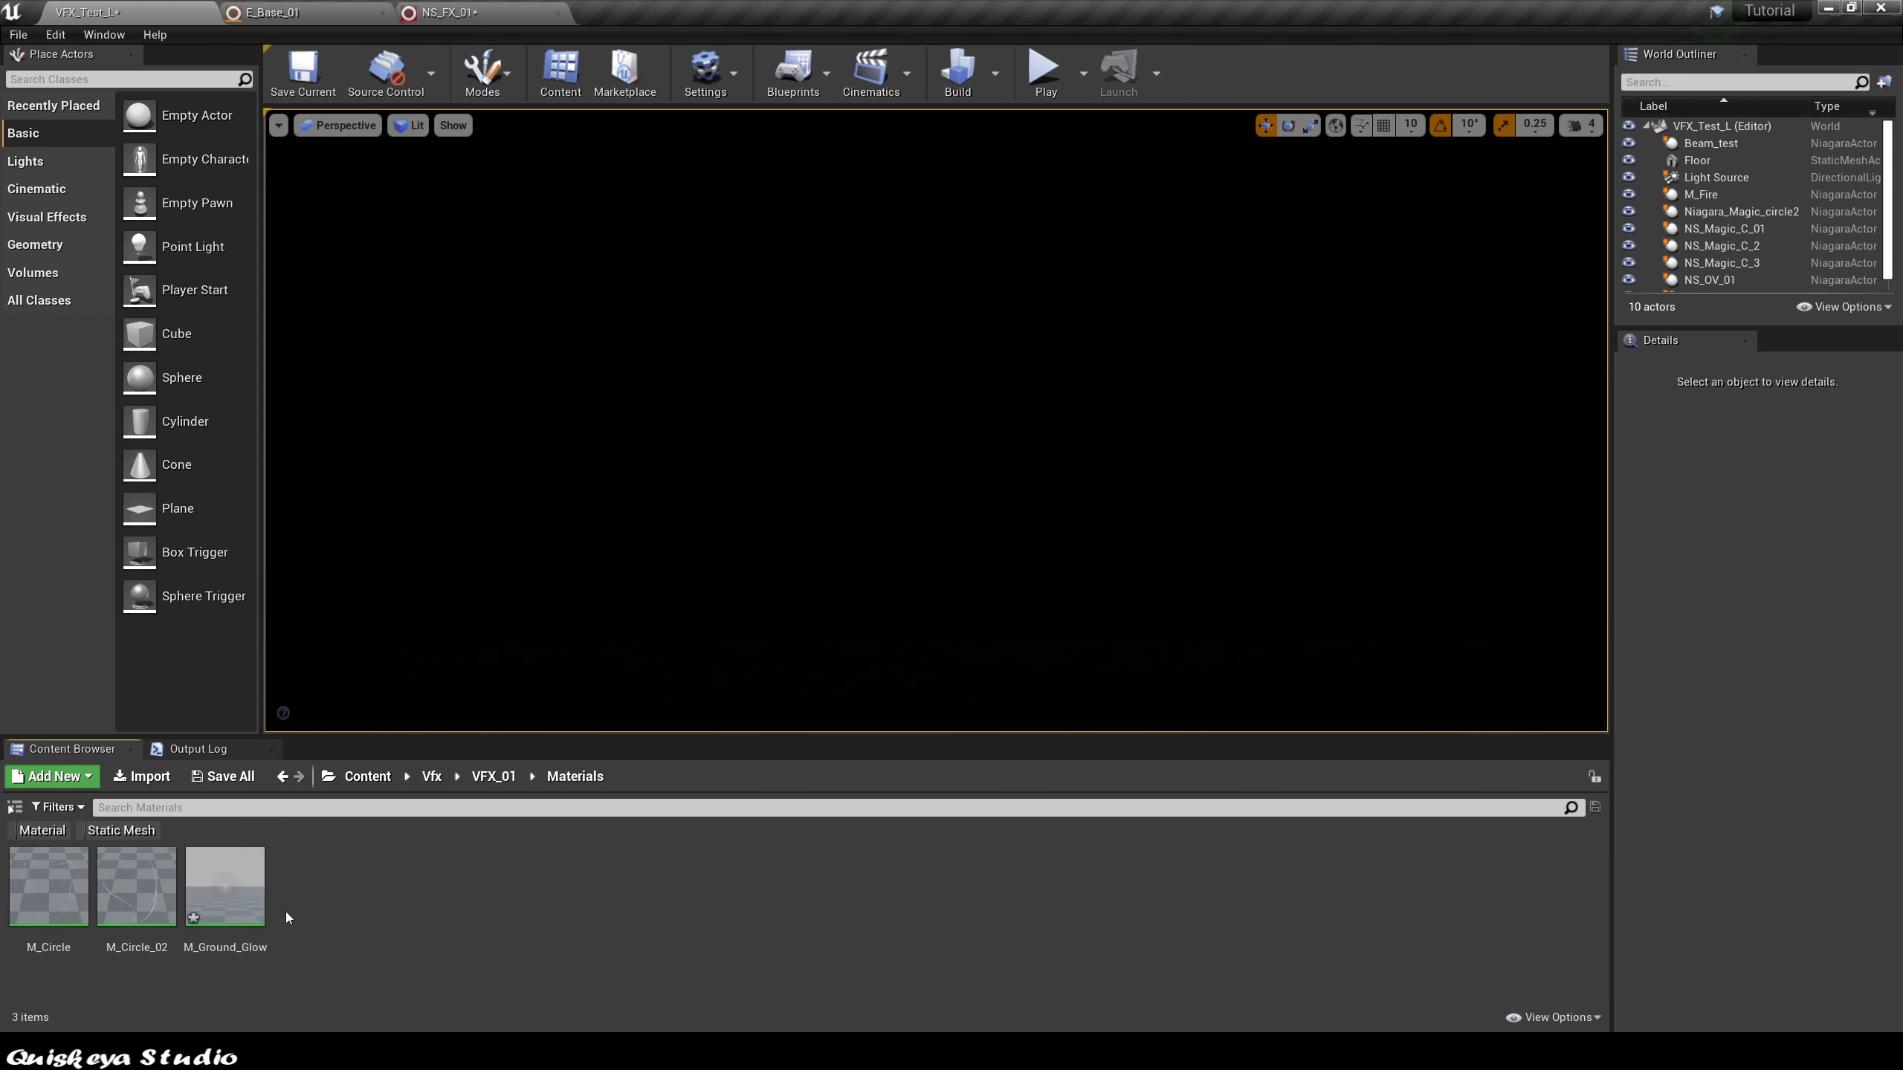
pyautogui.click(161, 911)
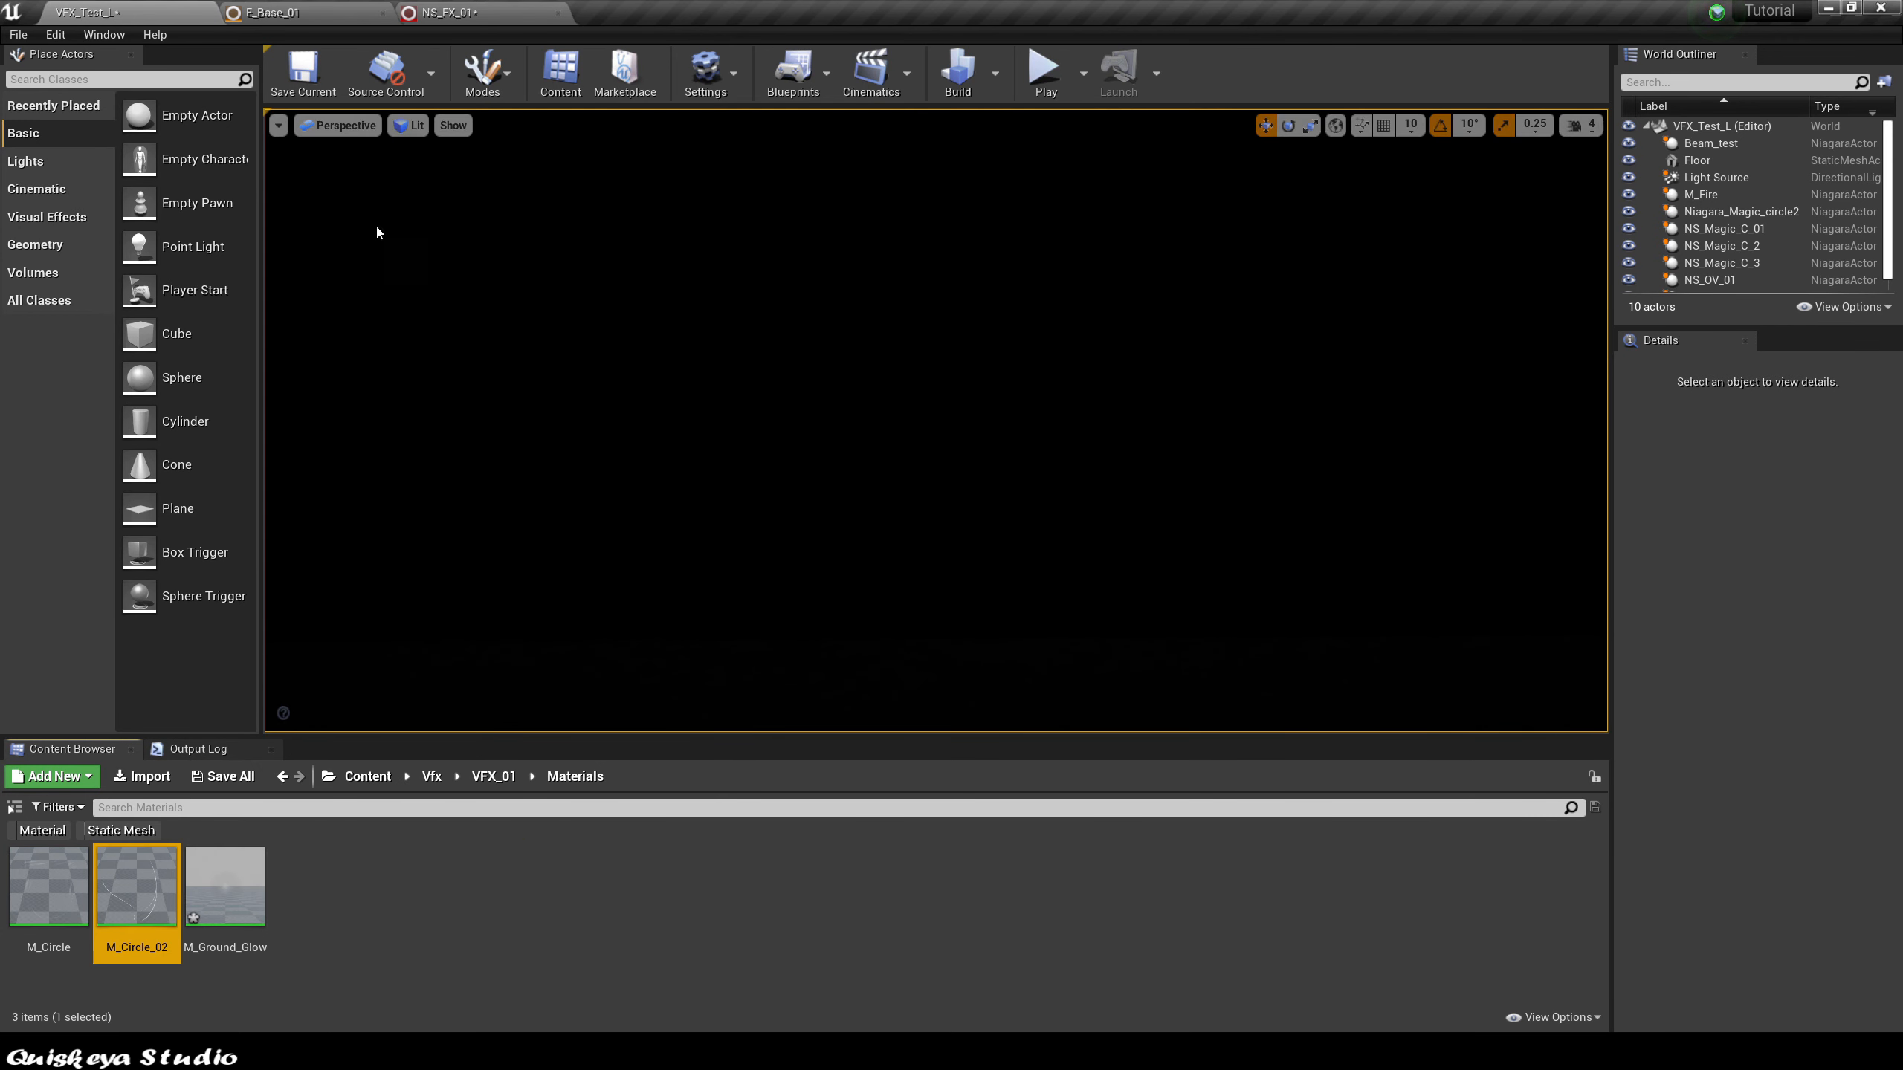
pyautogui.click(46, 899)
pyautogui.click(479, 11)
pyautogui.click(1660, 315)
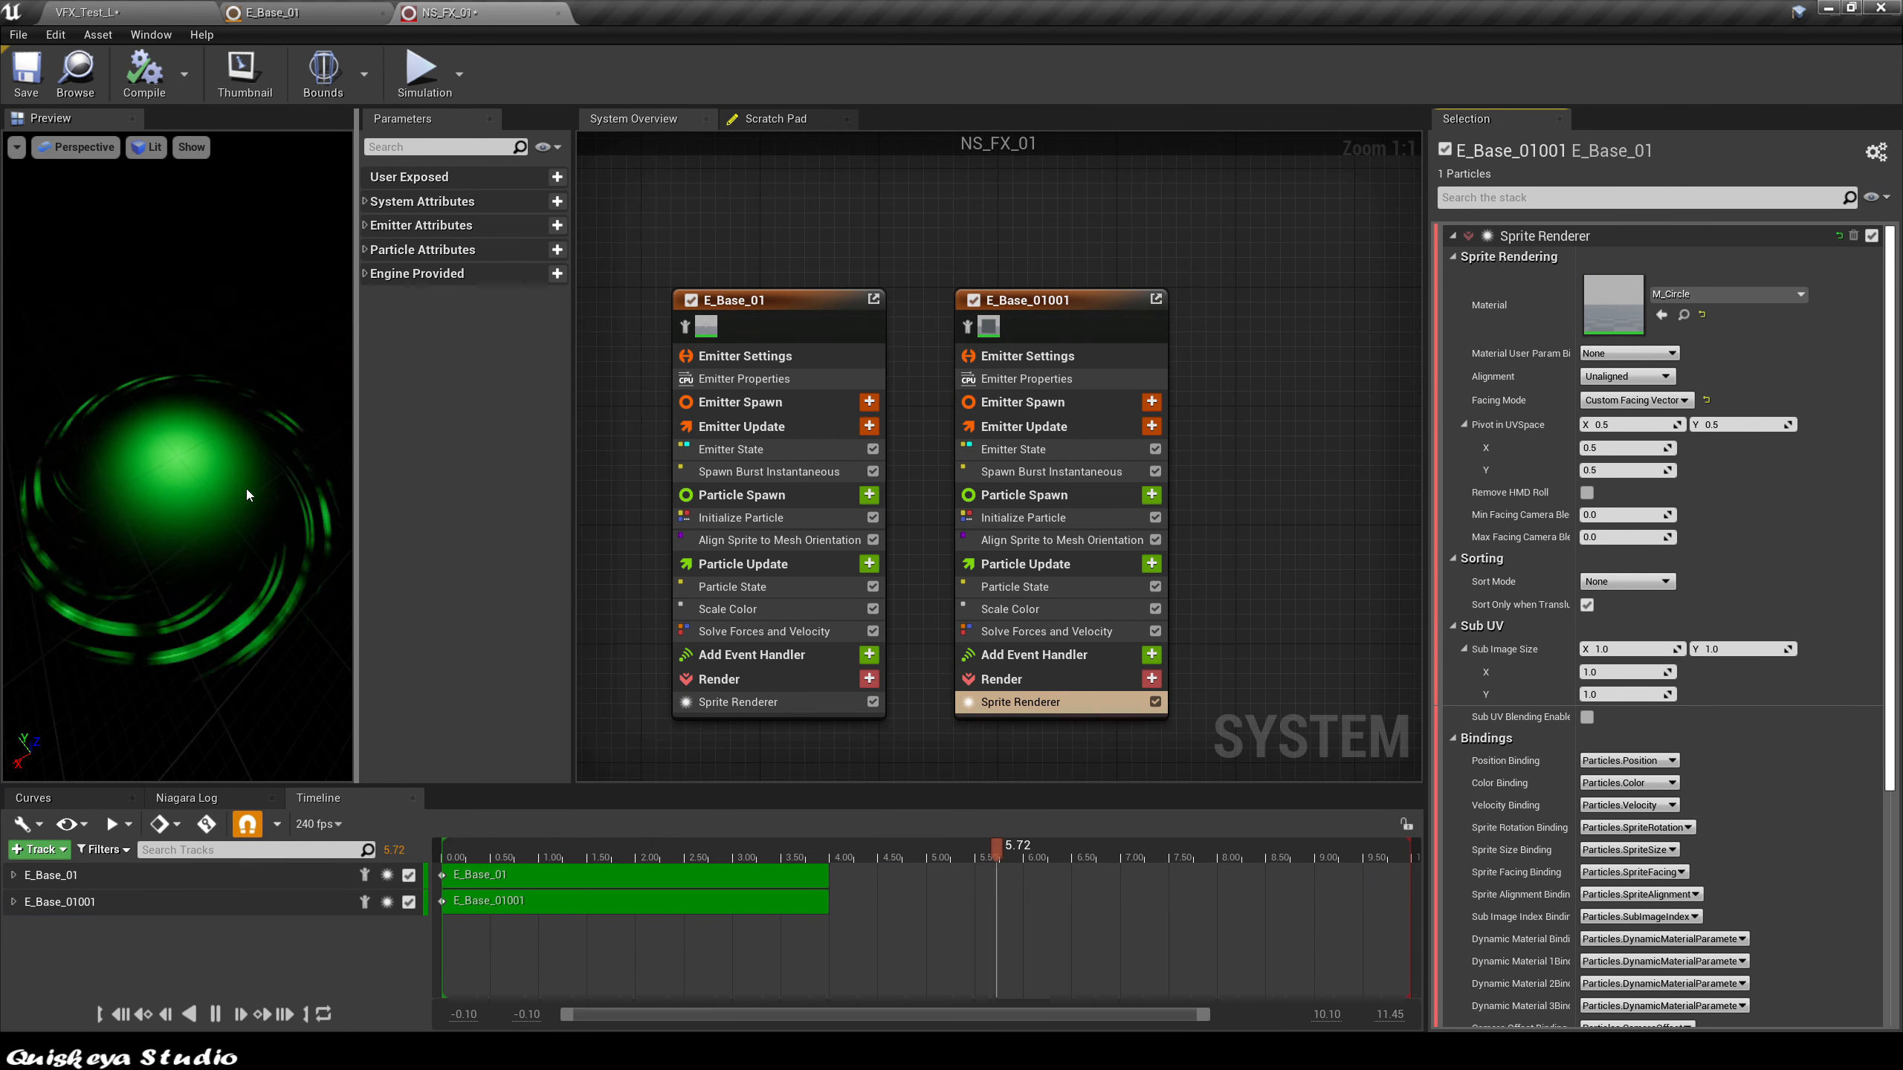
# Step: Add a Scale Sprite Size module to the Particle Update stage of the duplicated emitter
pyautogui.moveTo(1061, 588); pyautogui.dragTo(926, 548, button='right')
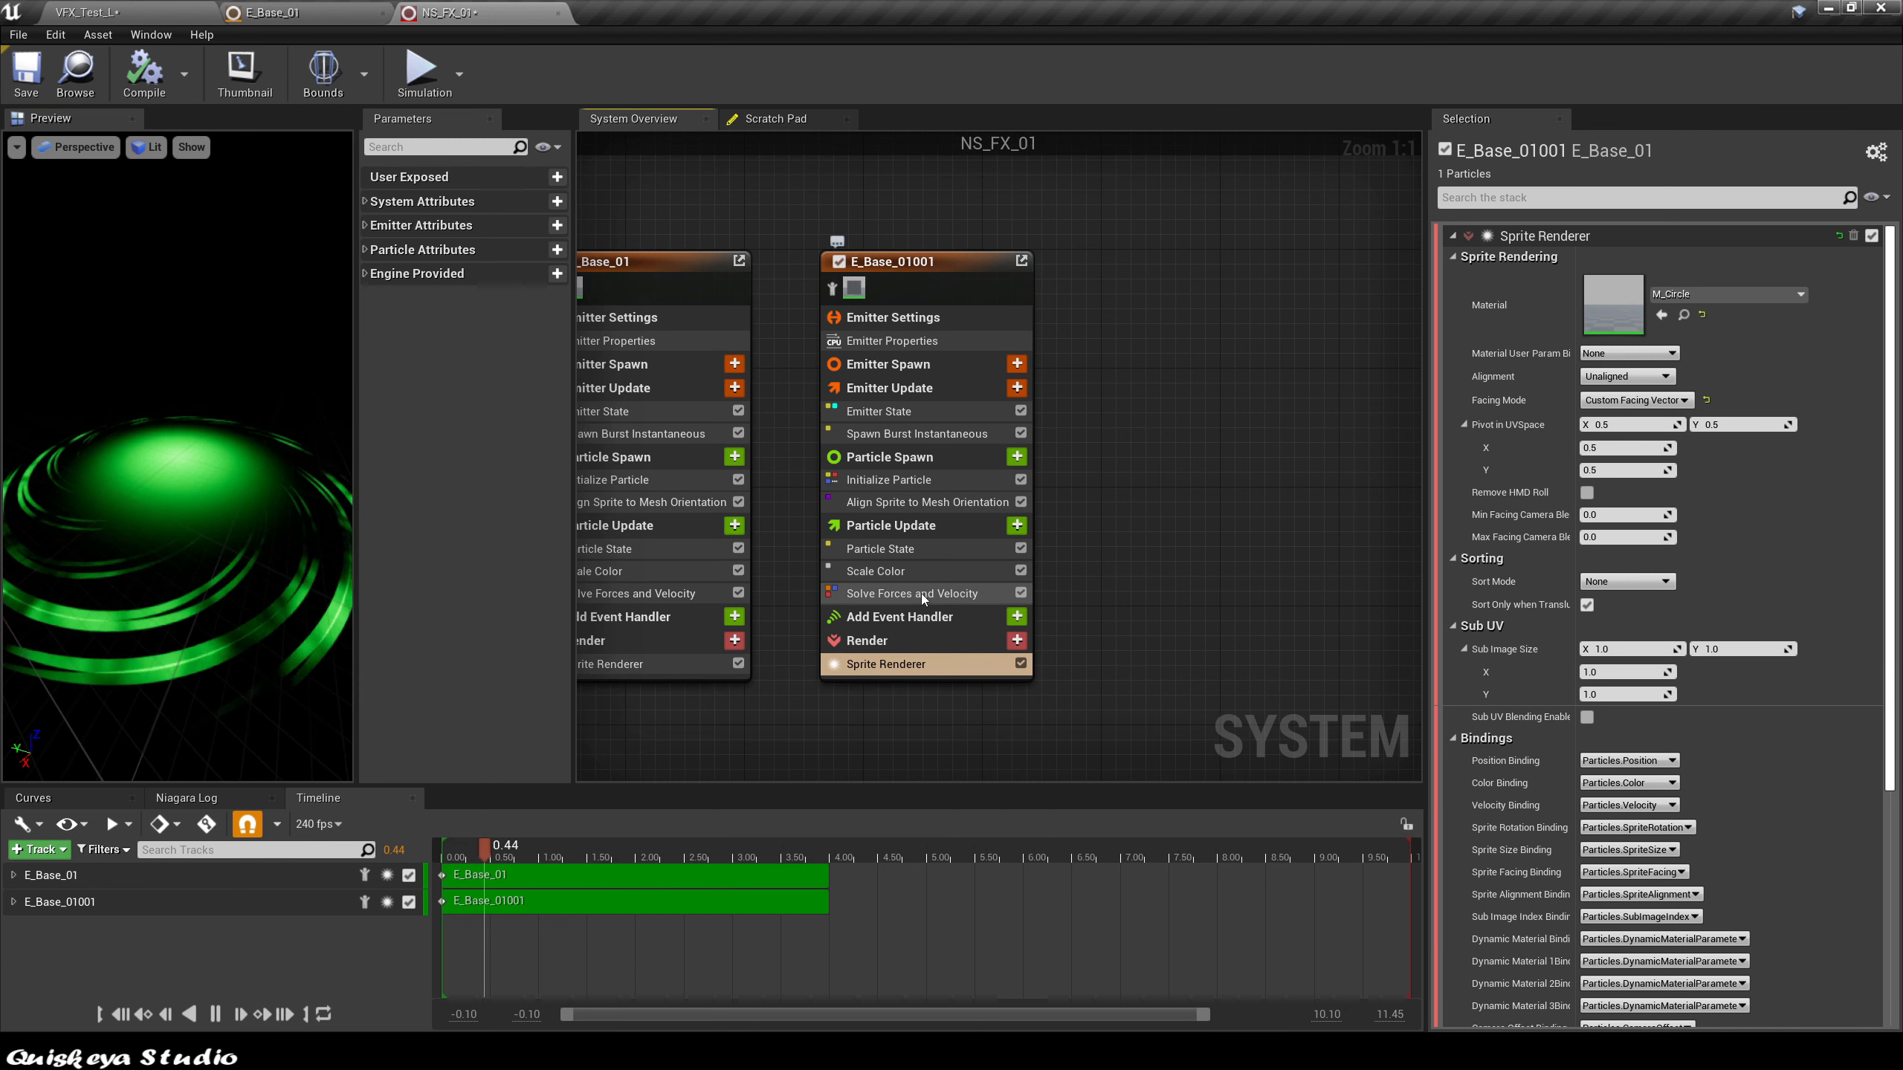
pyautogui.click(1016, 525)
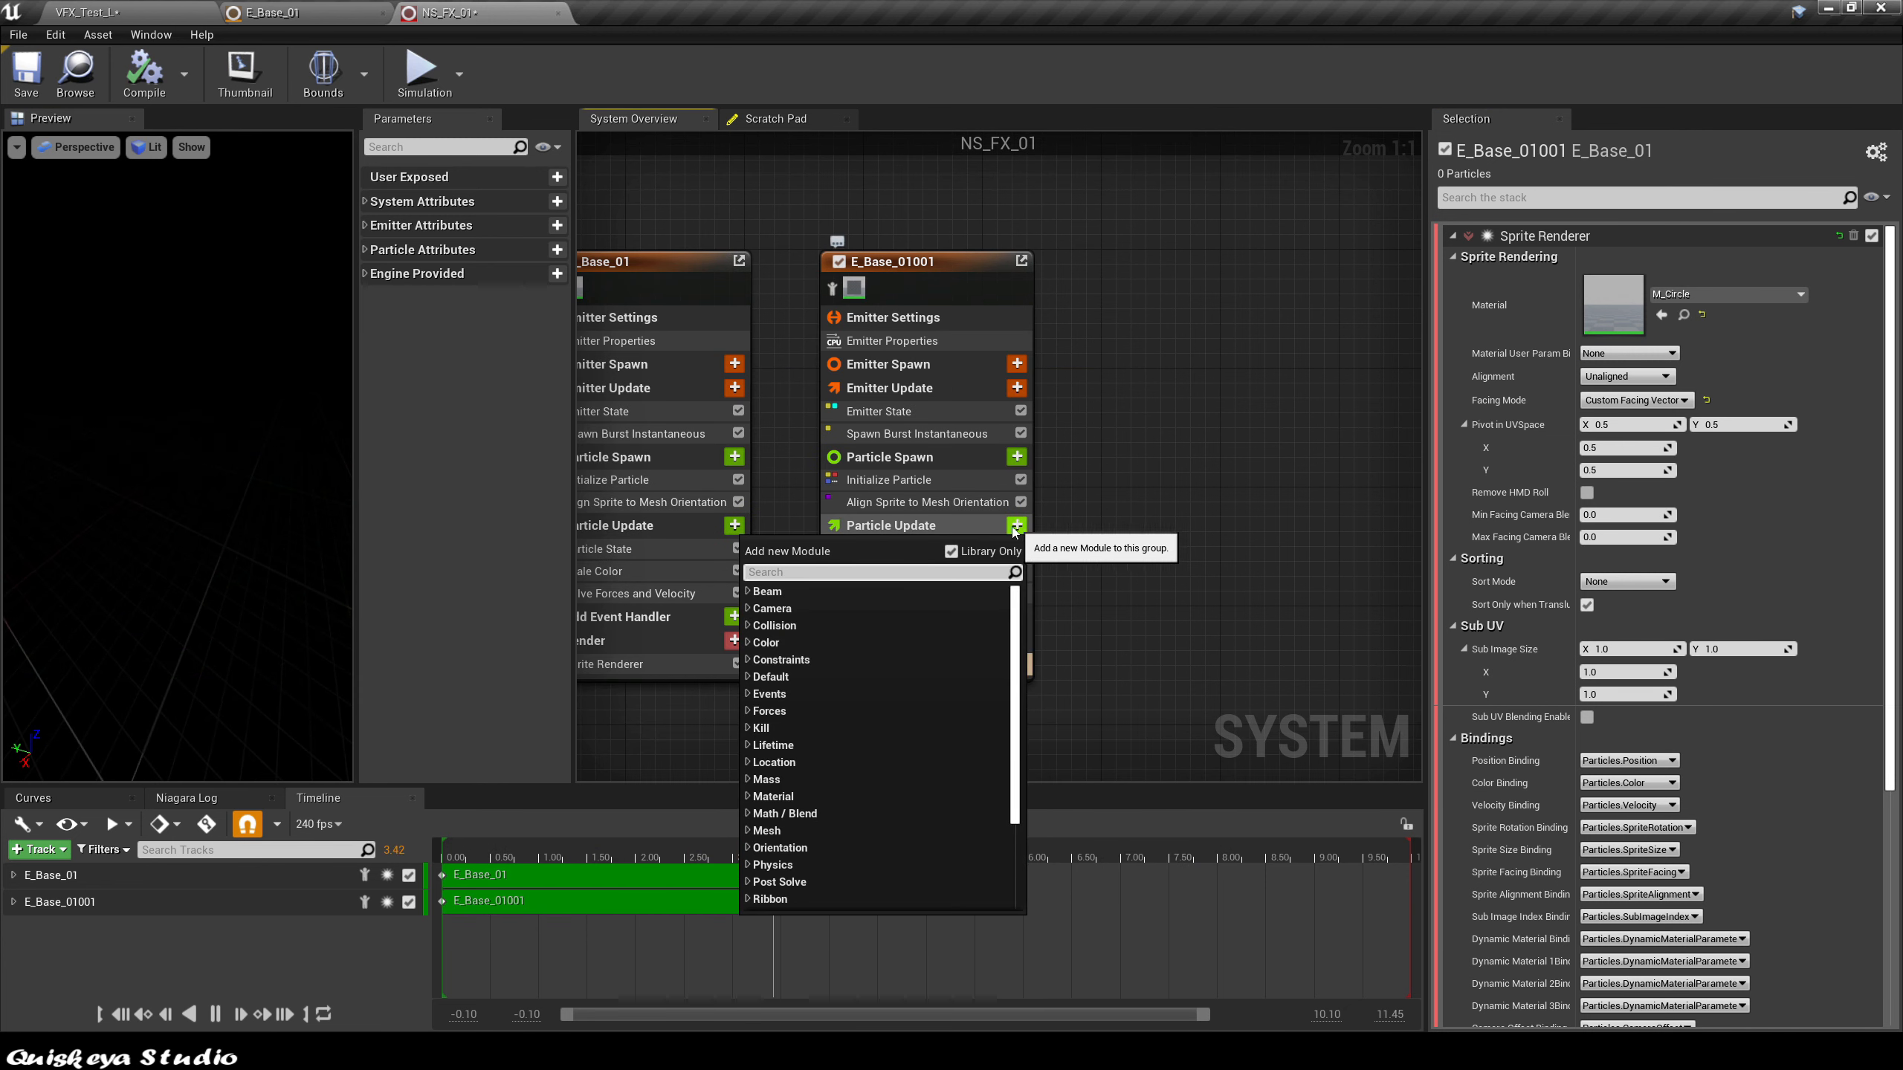
pyautogui.write('sca')
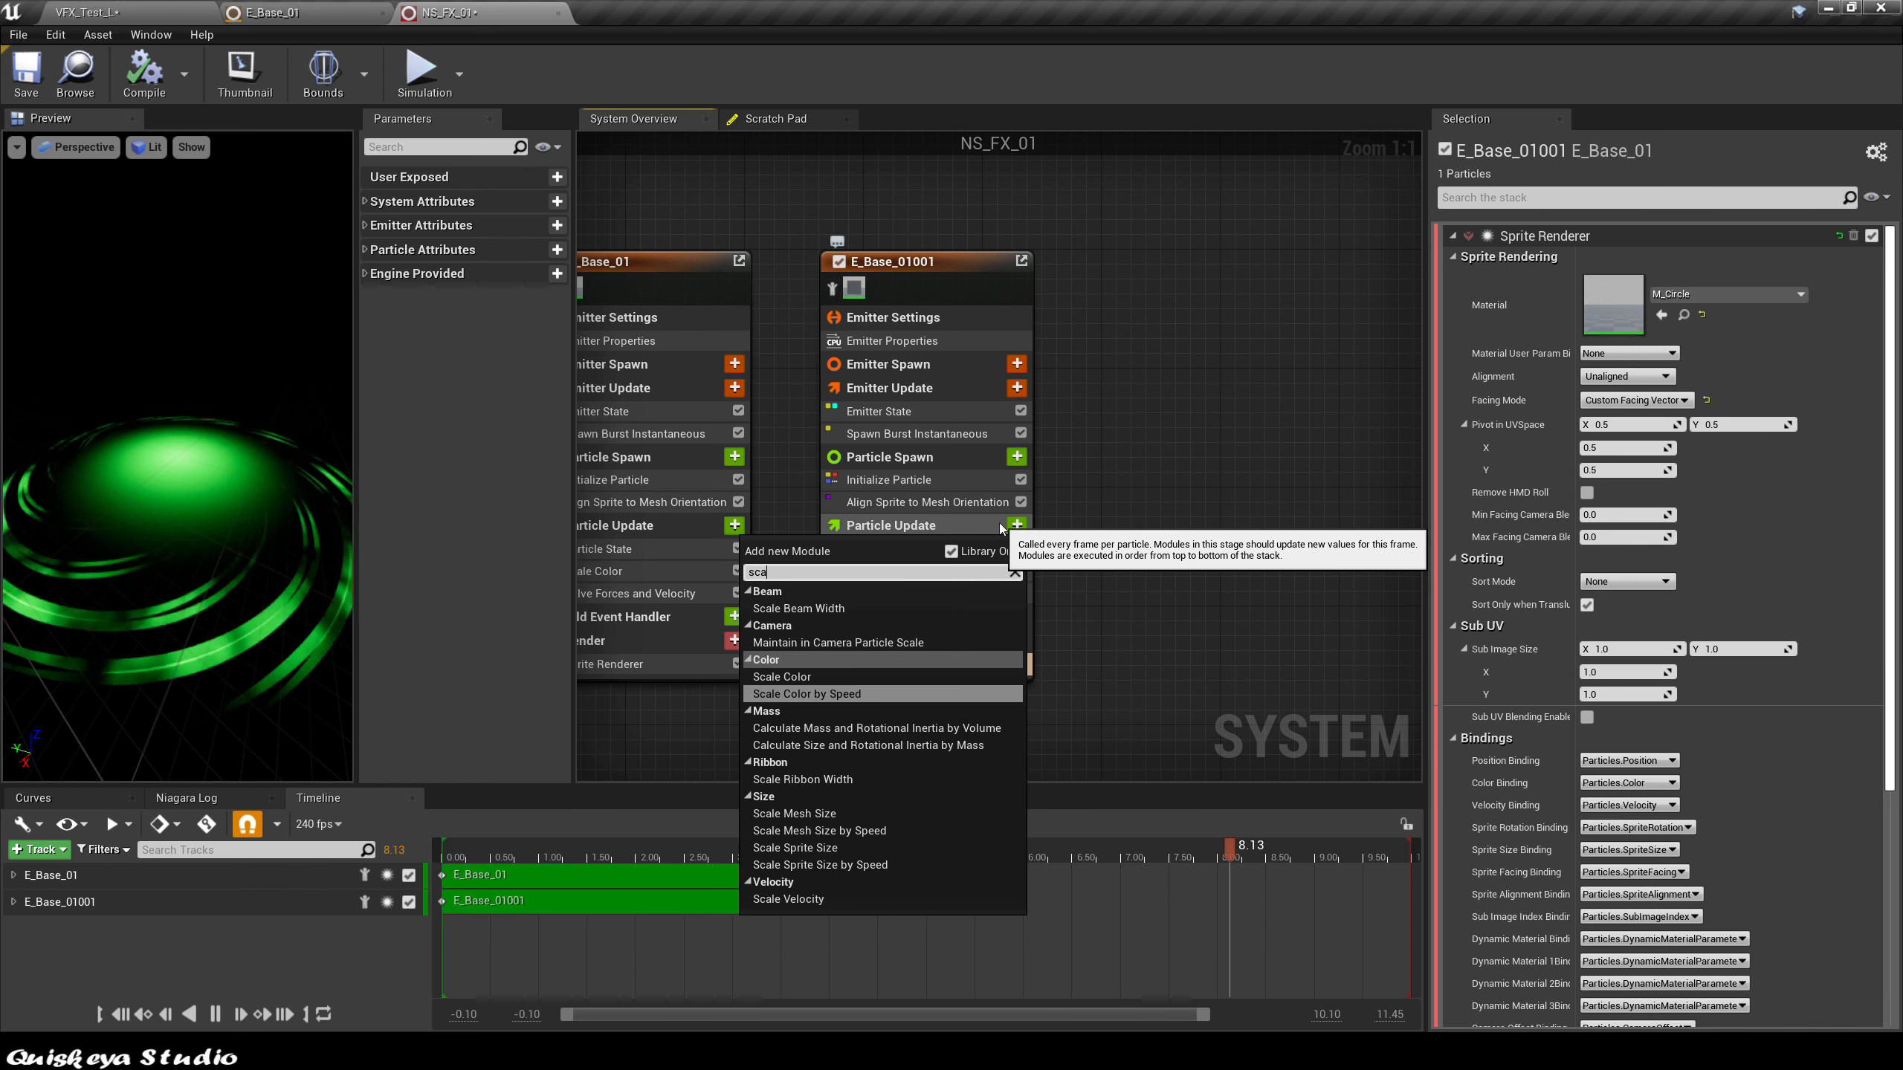
pyautogui.click(857, 848)
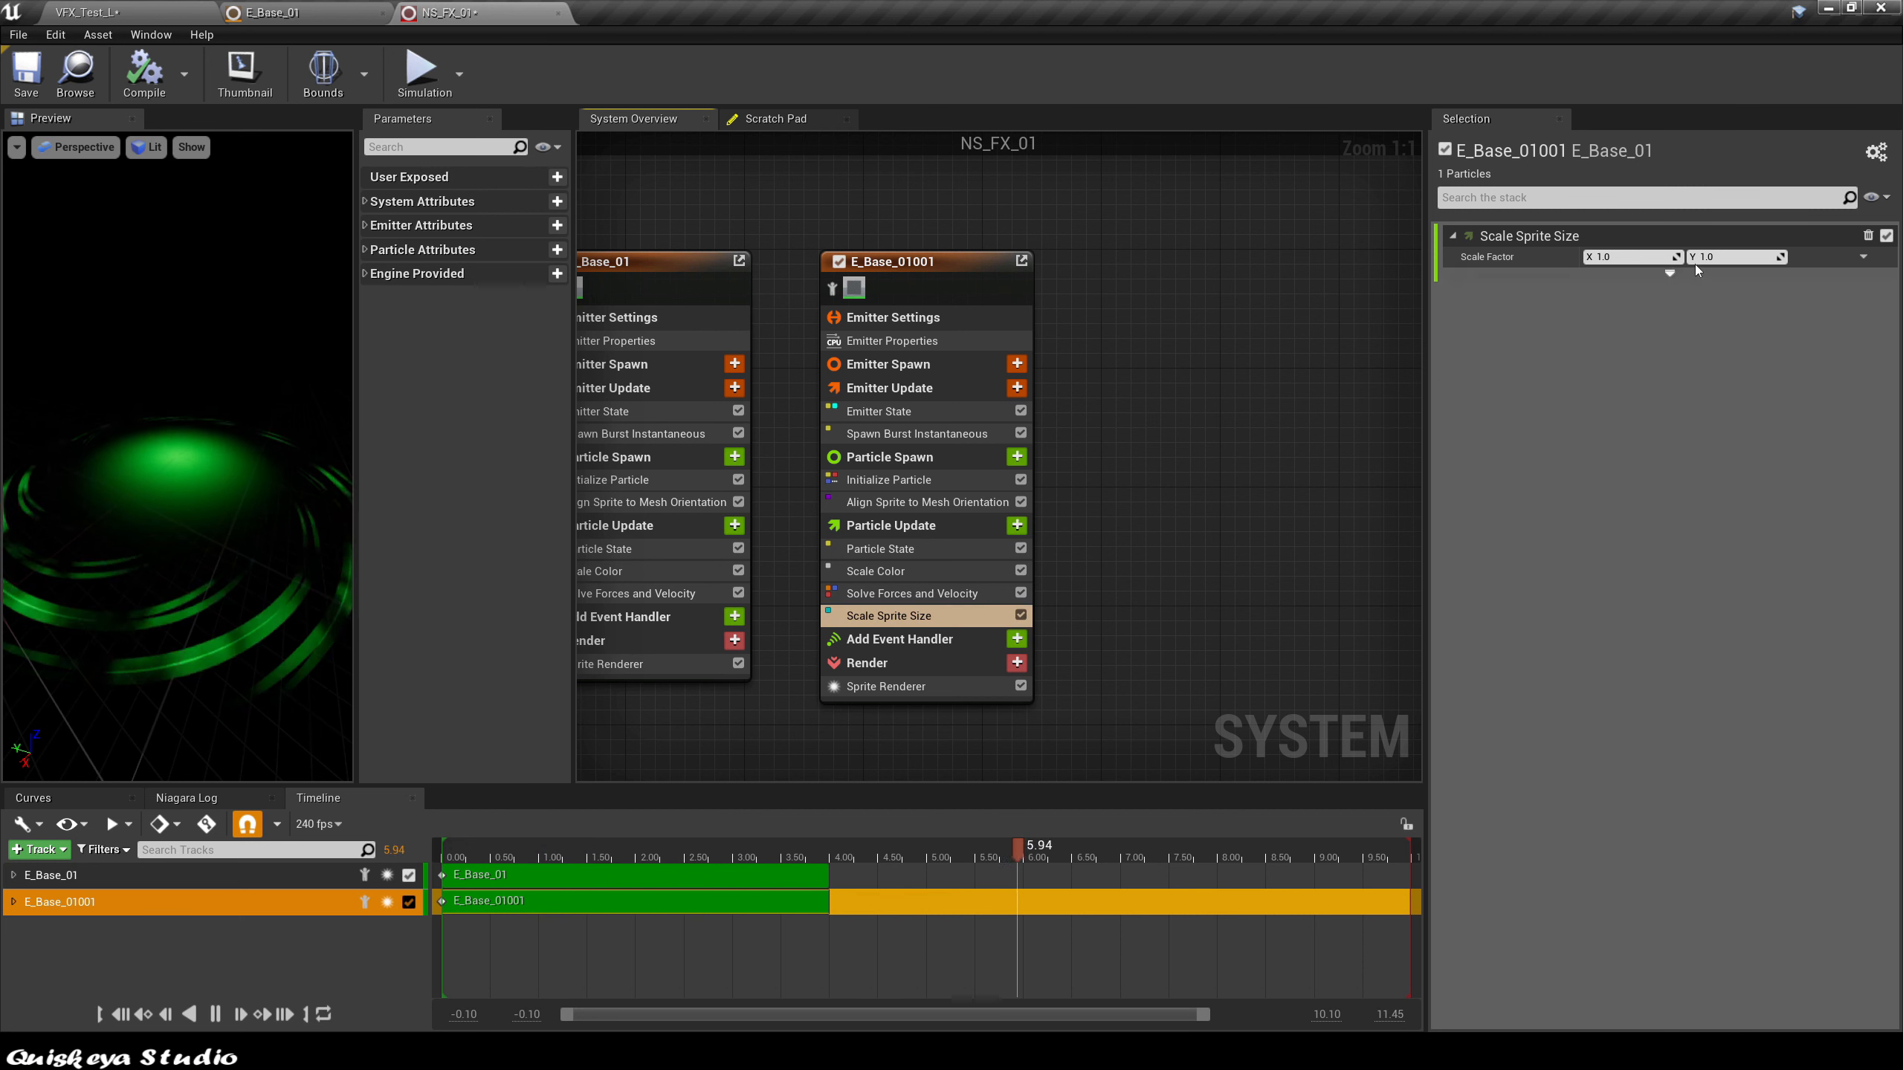
# Step: Drive the Scale Sprite Size factor with Vector 2D From Float, using Float from Curve as its value
pyautogui.click(1863, 258)
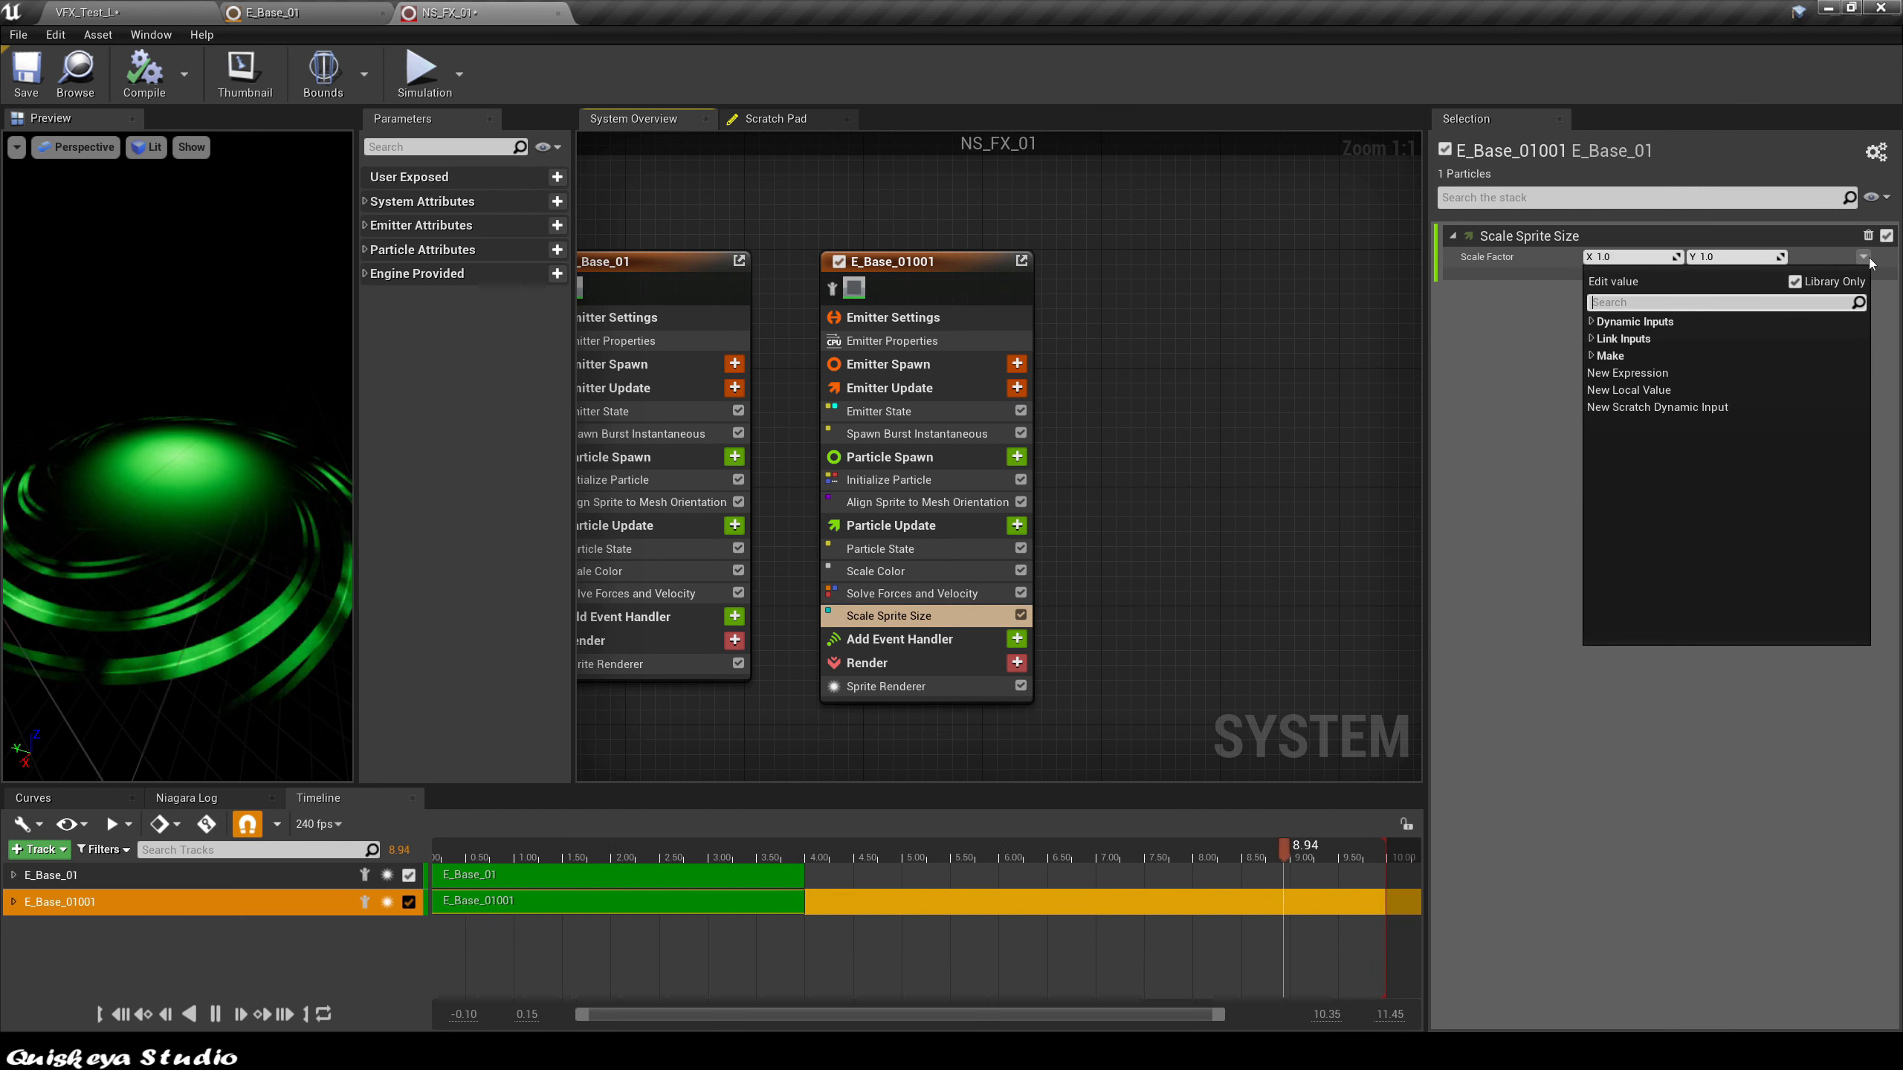
pyautogui.write('fl')
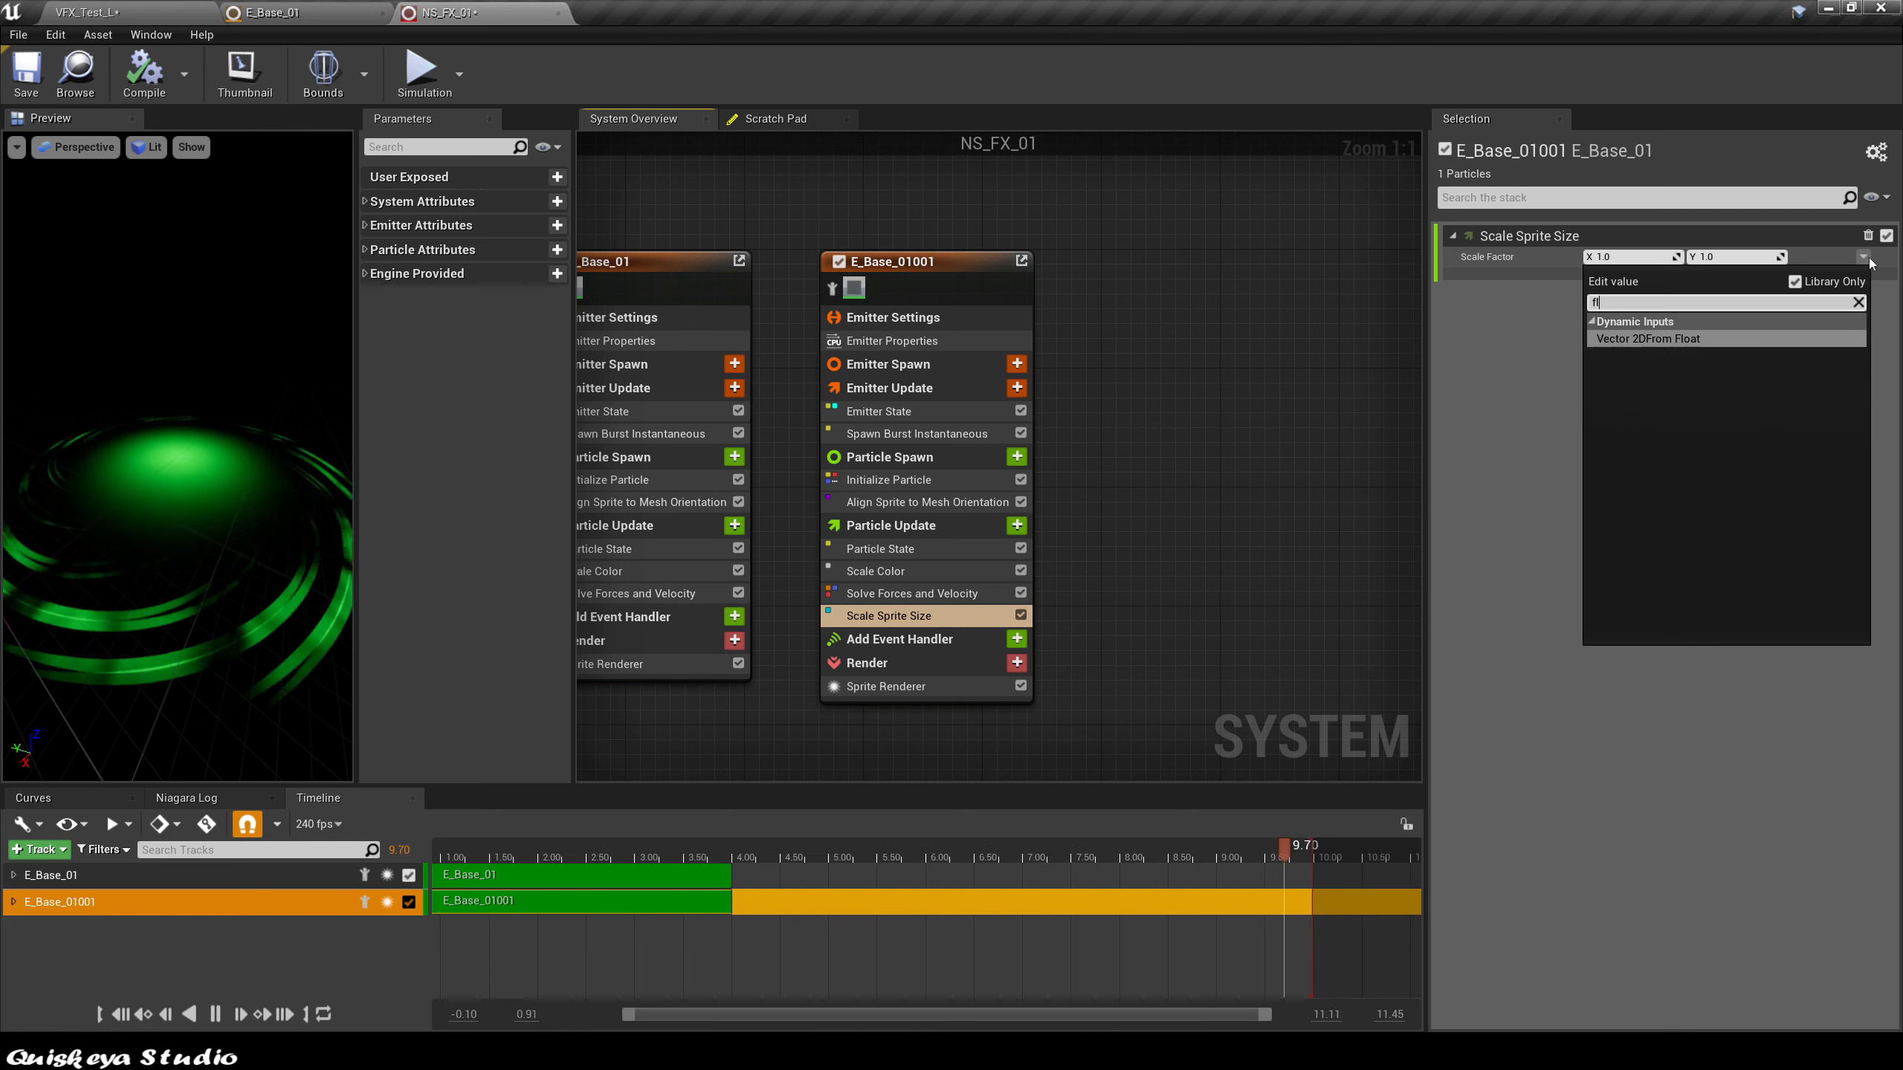
pyautogui.click(1715, 342)
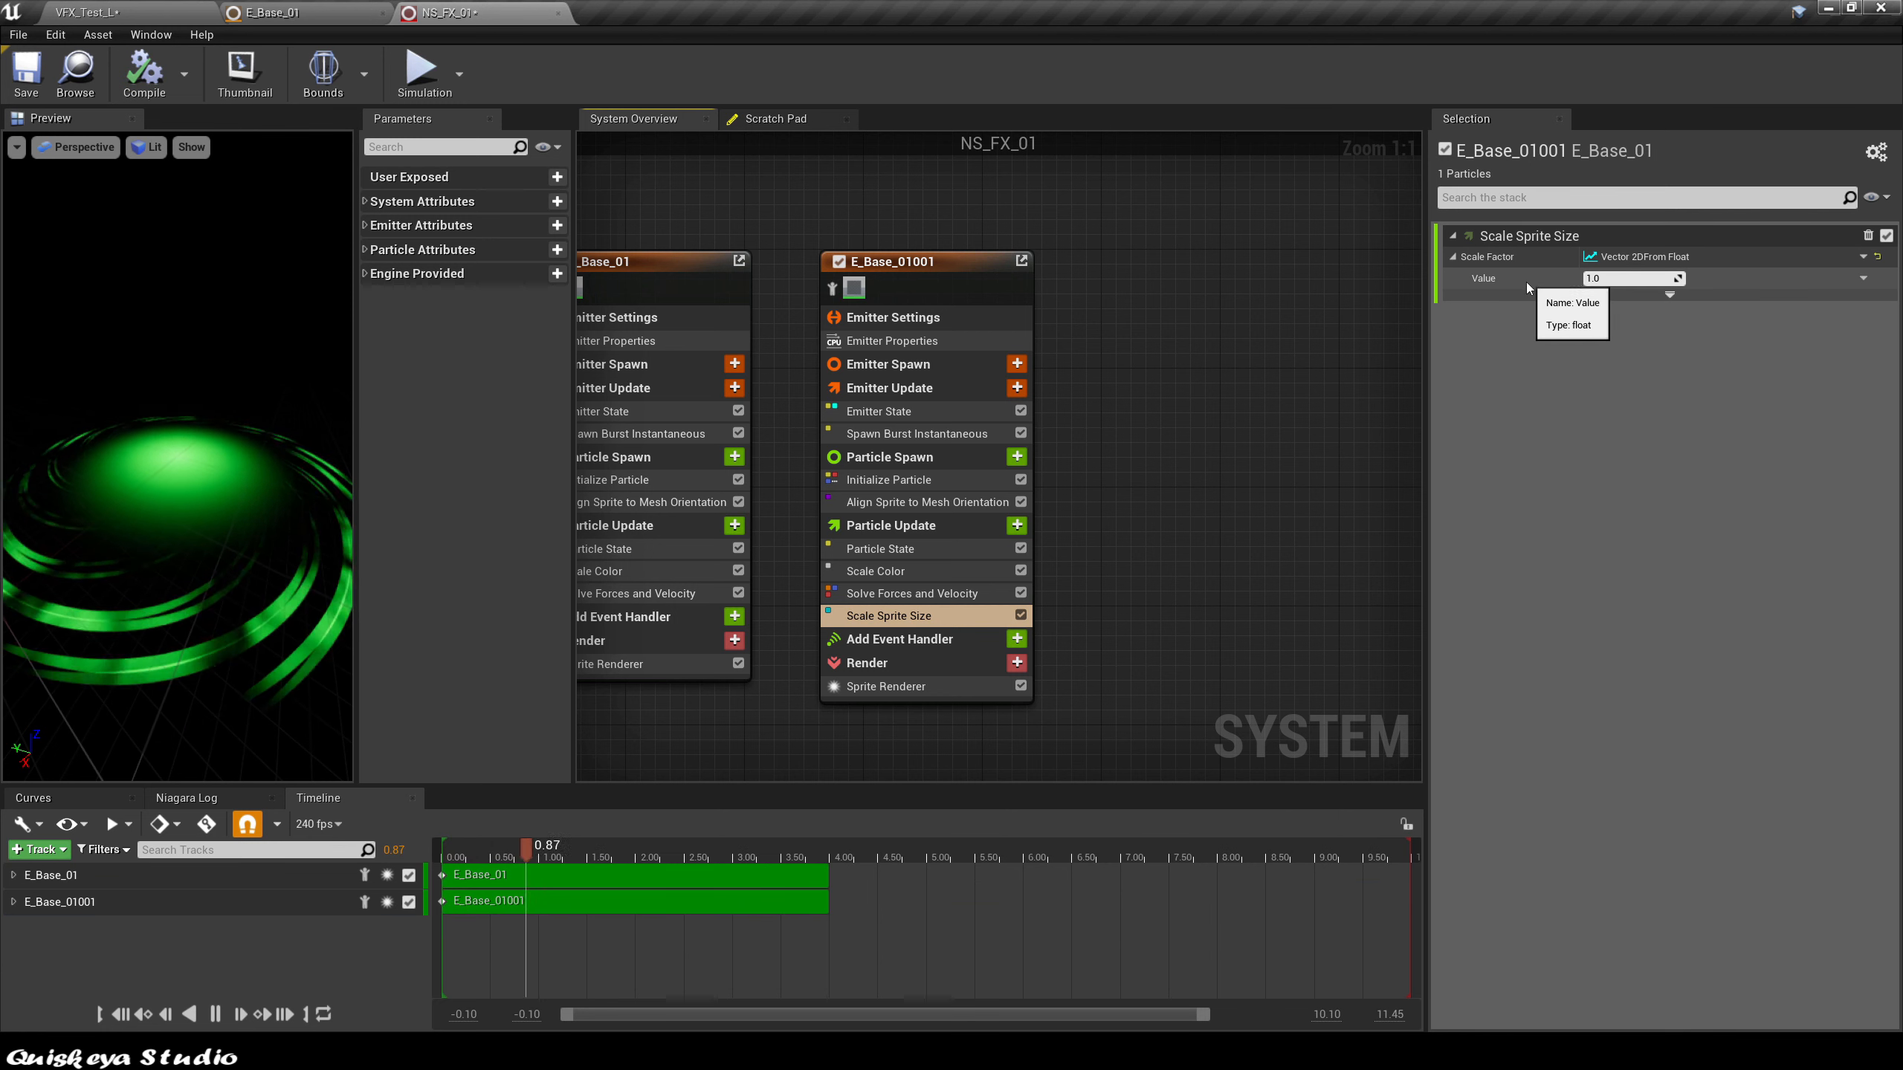
pyautogui.click(1864, 278)
pyautogui.write('c')
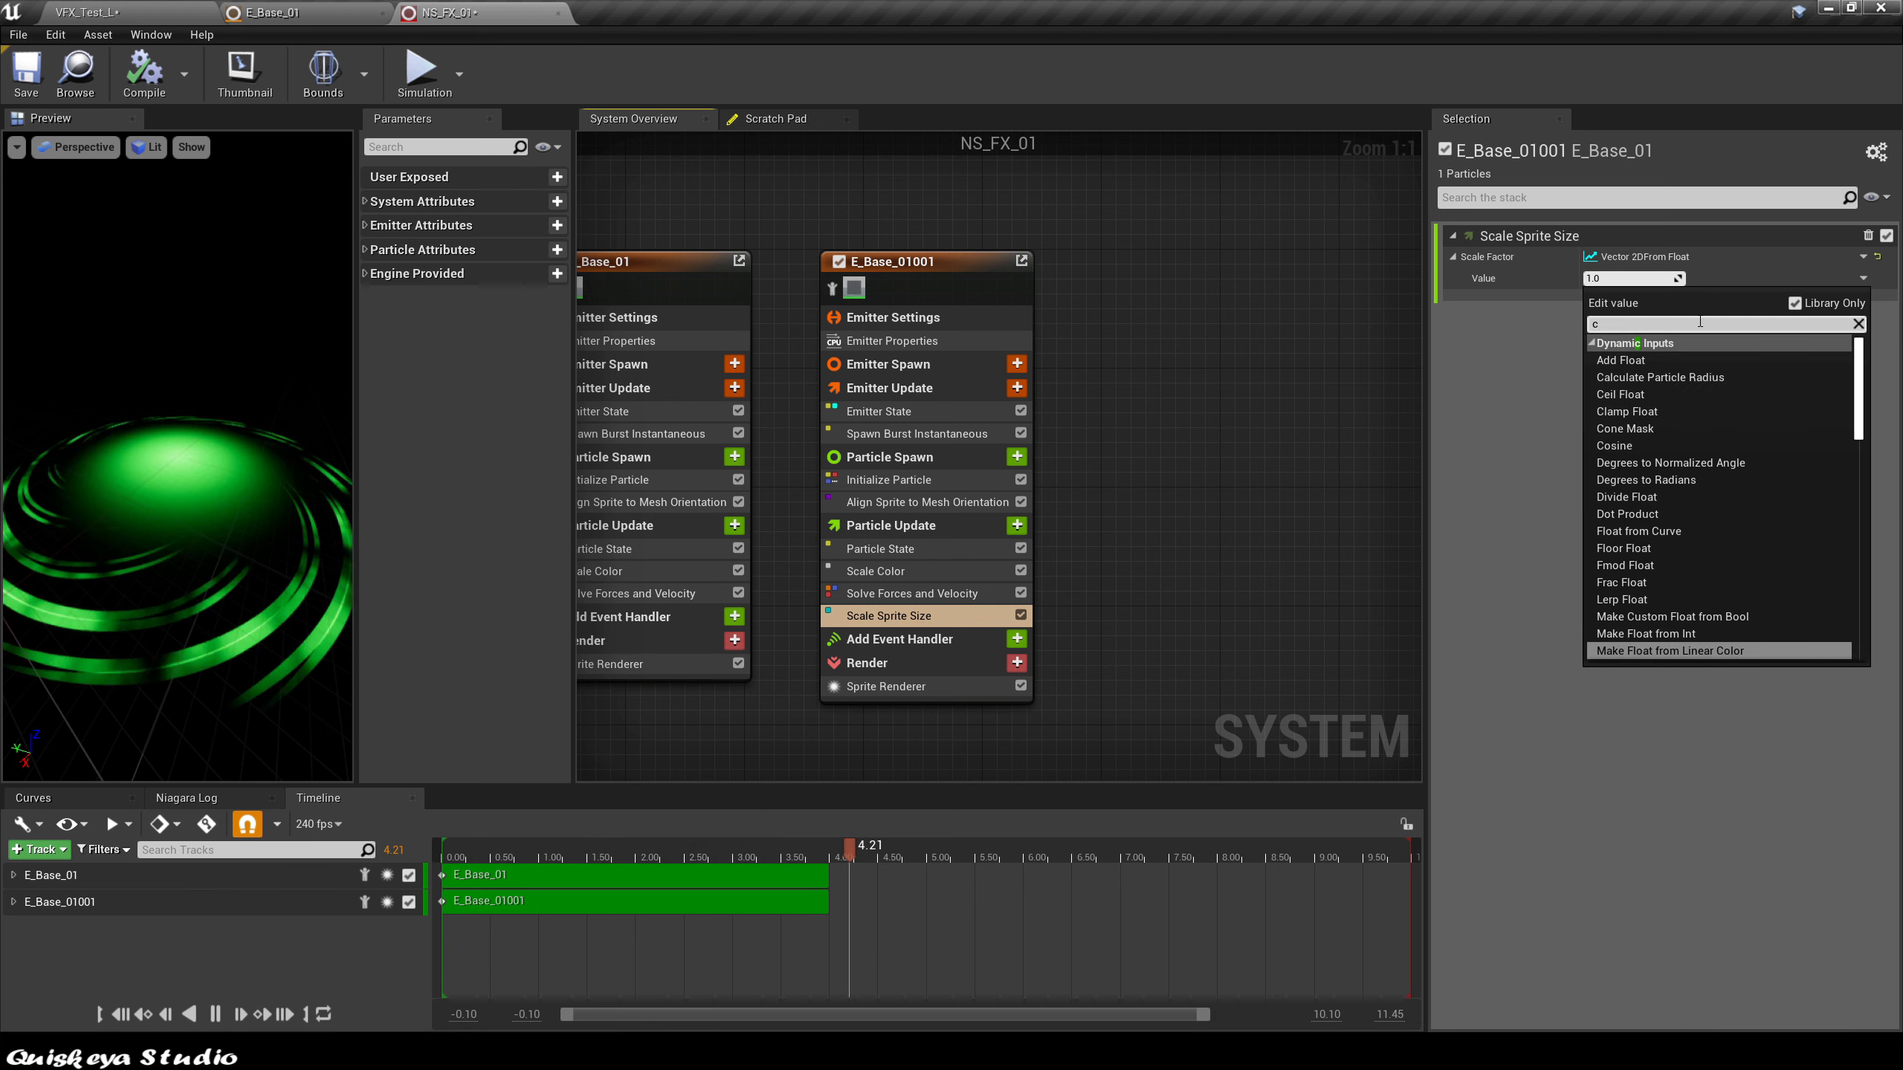
pyautogui.write('ur')
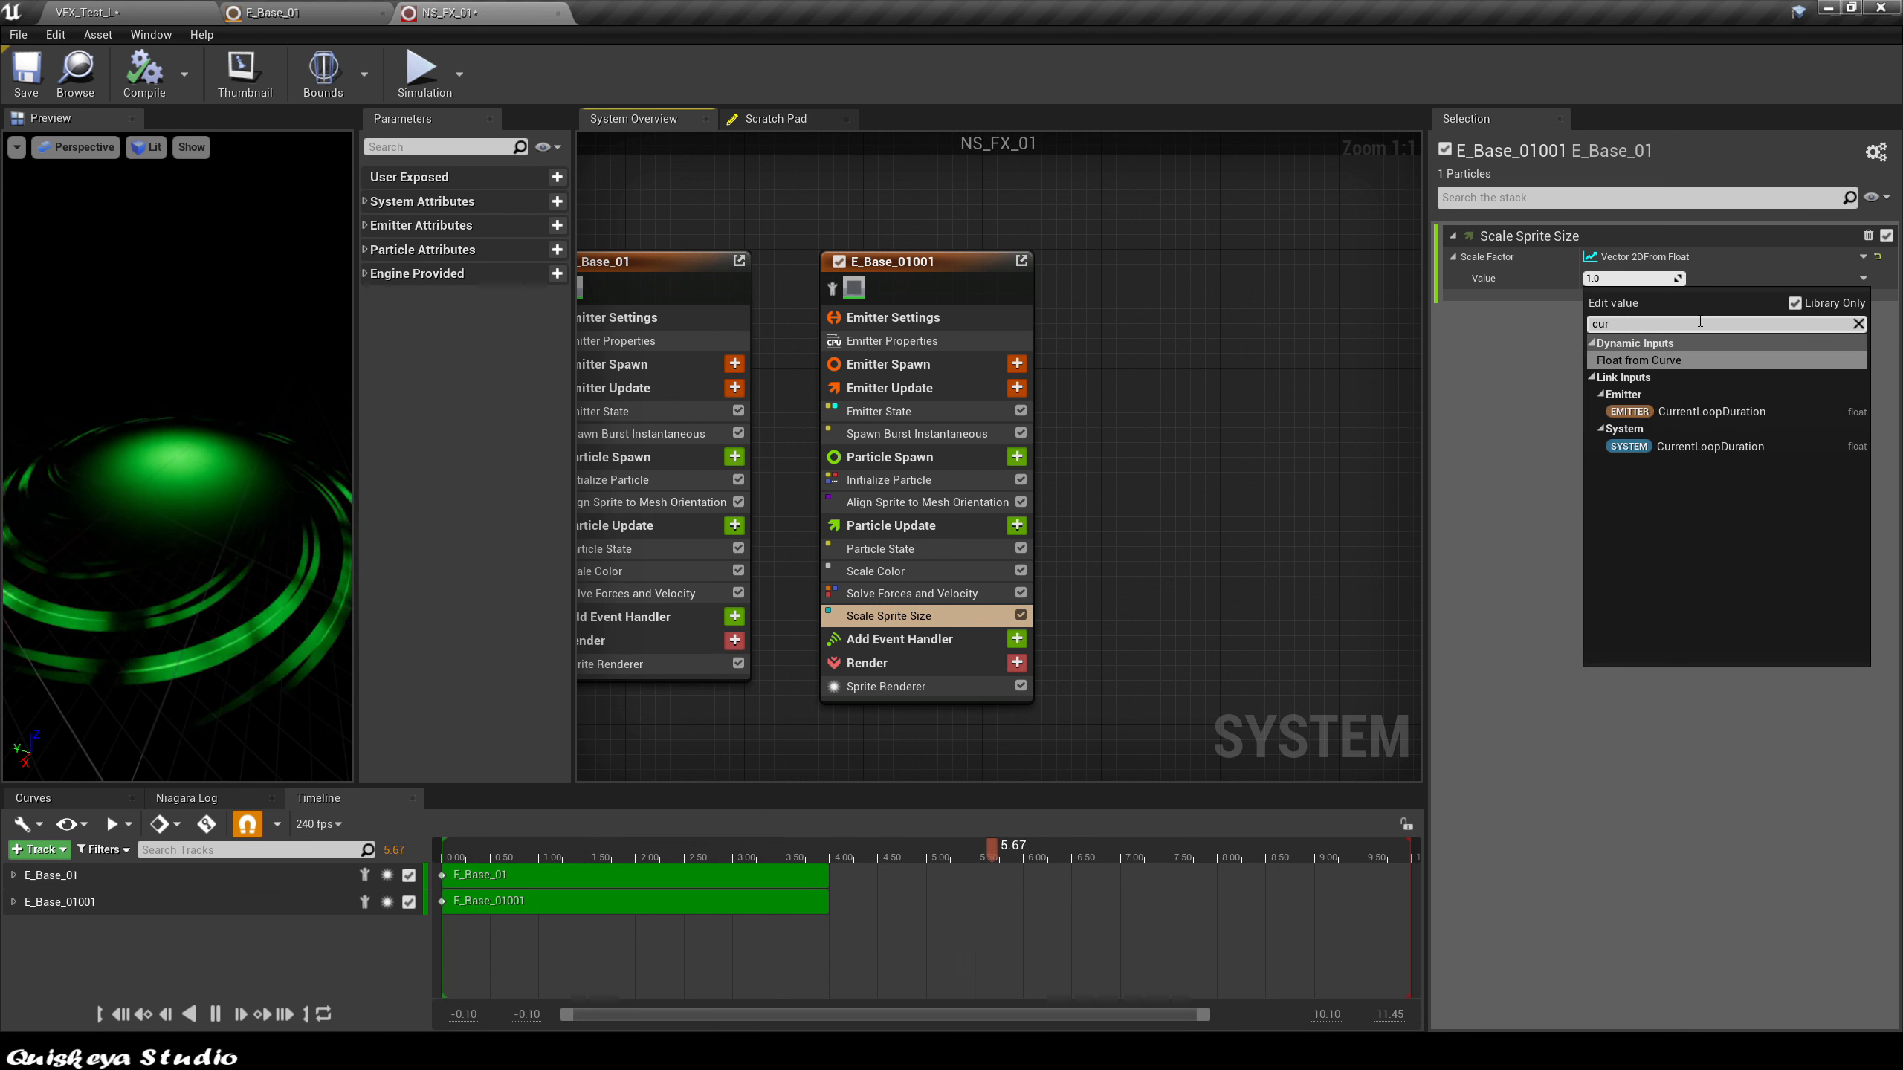
pyautogui.click(1659, 361)
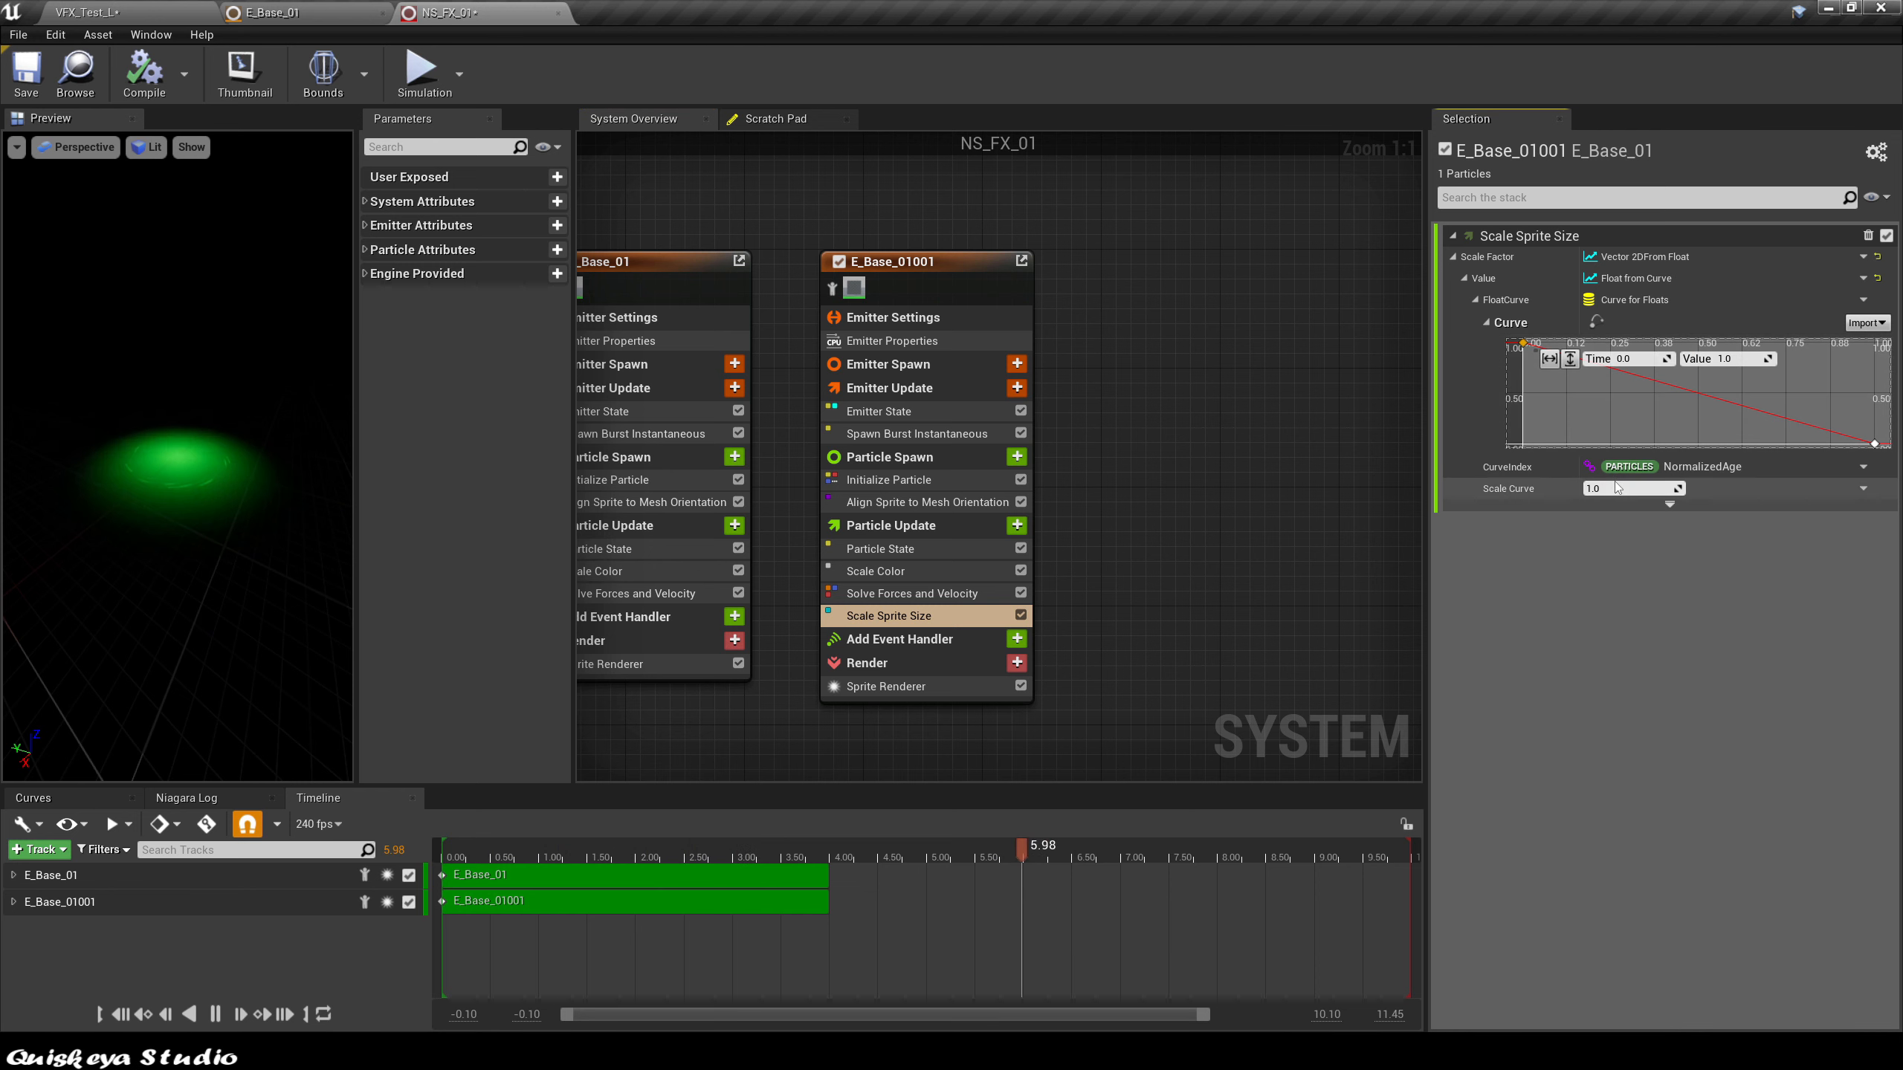
# Step: Set the size curve's start key to 0, add a middle key with value 1.0, and give all keys Auto interpolation
pyautogui.write('0')
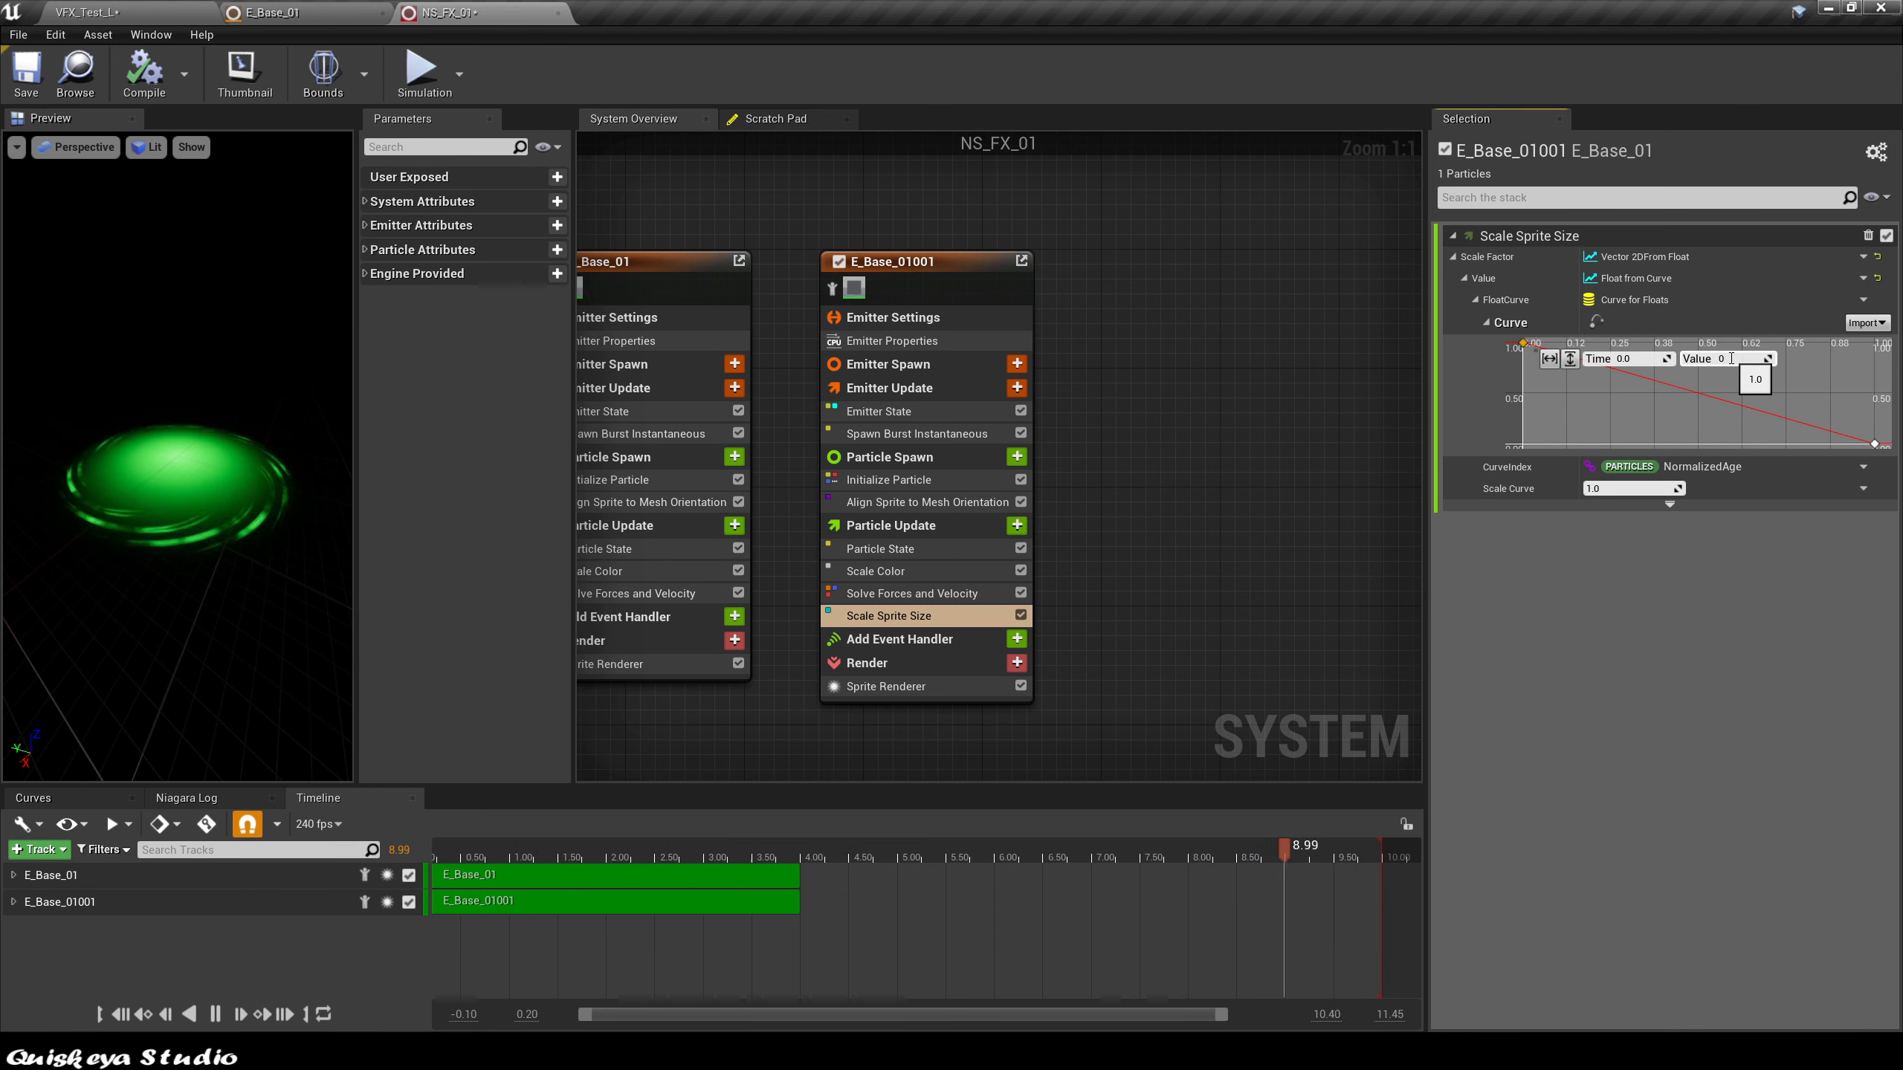
pyautogui.keyDown('shift'); pyautogui.click(1695, 443); pyautogui.keyUp('shift')
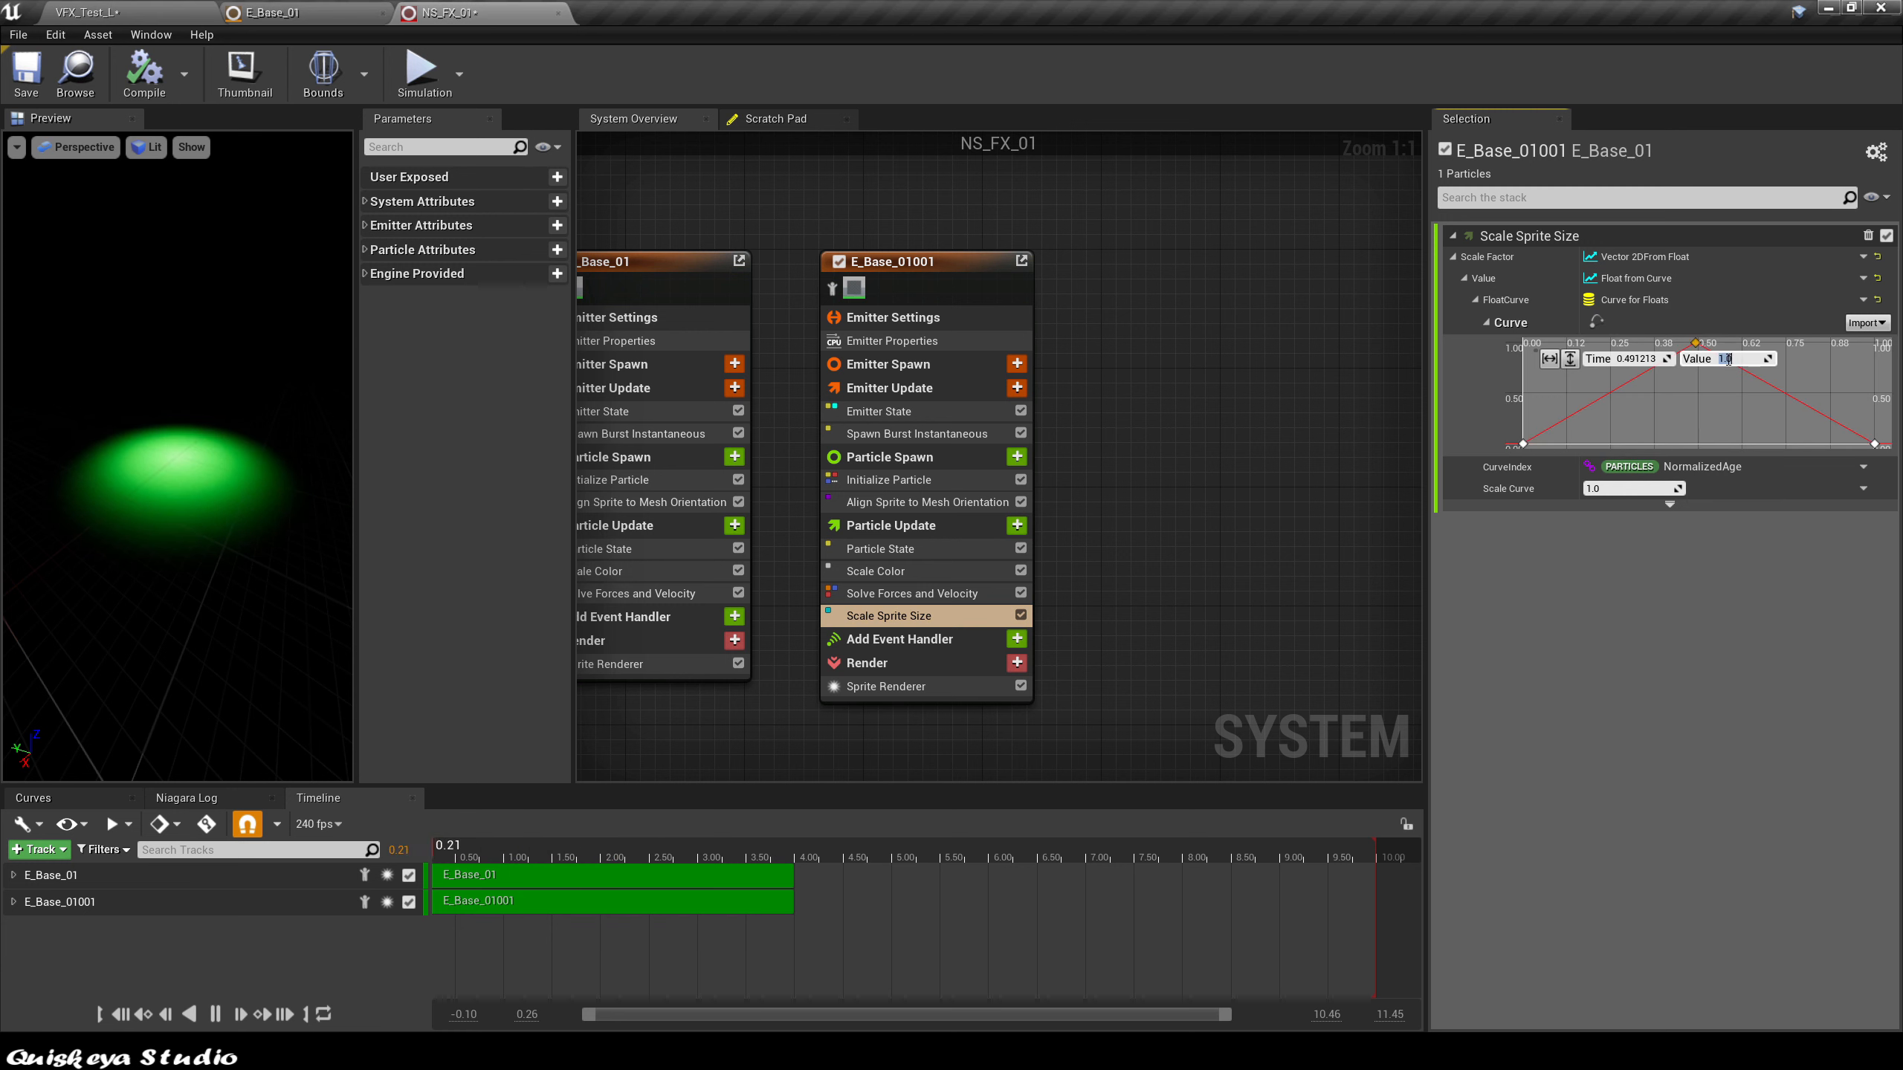
pyautogui.click(1540, 453)
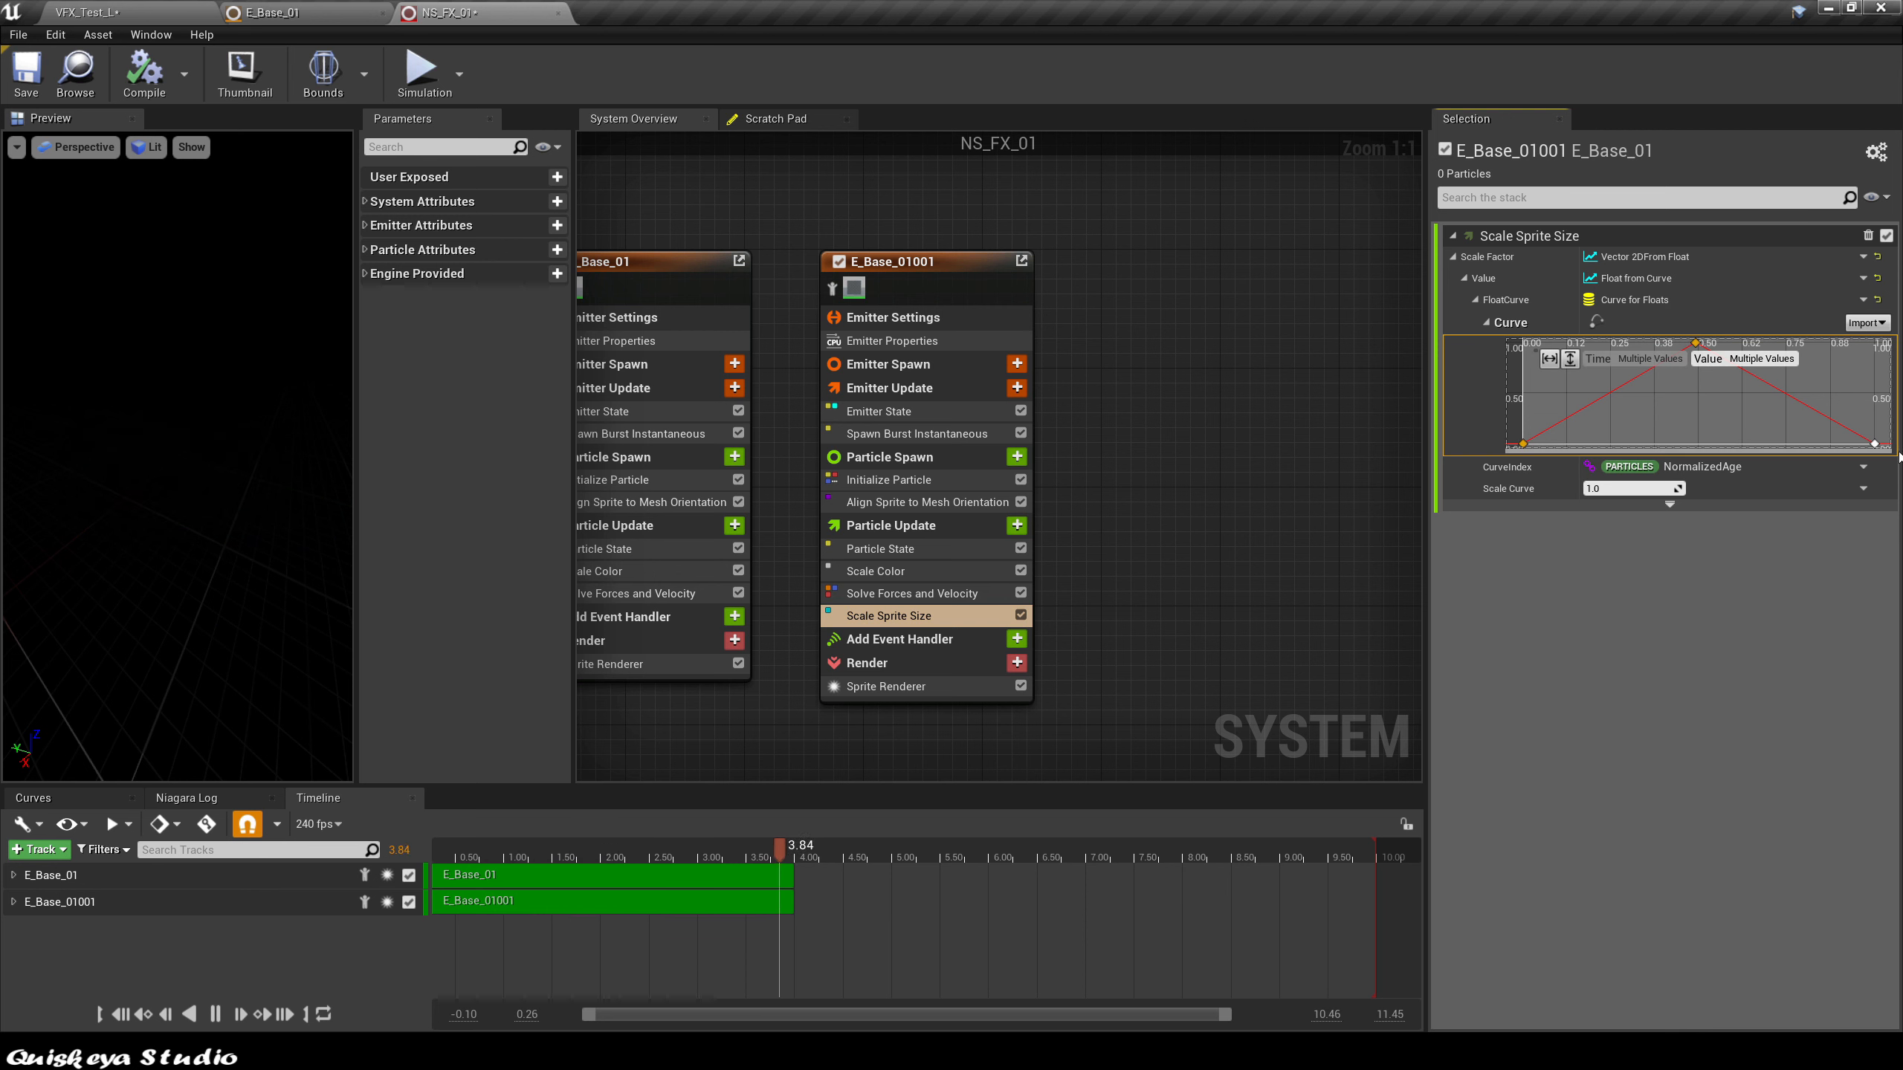
pyautogui.rightClick(1687, 430)
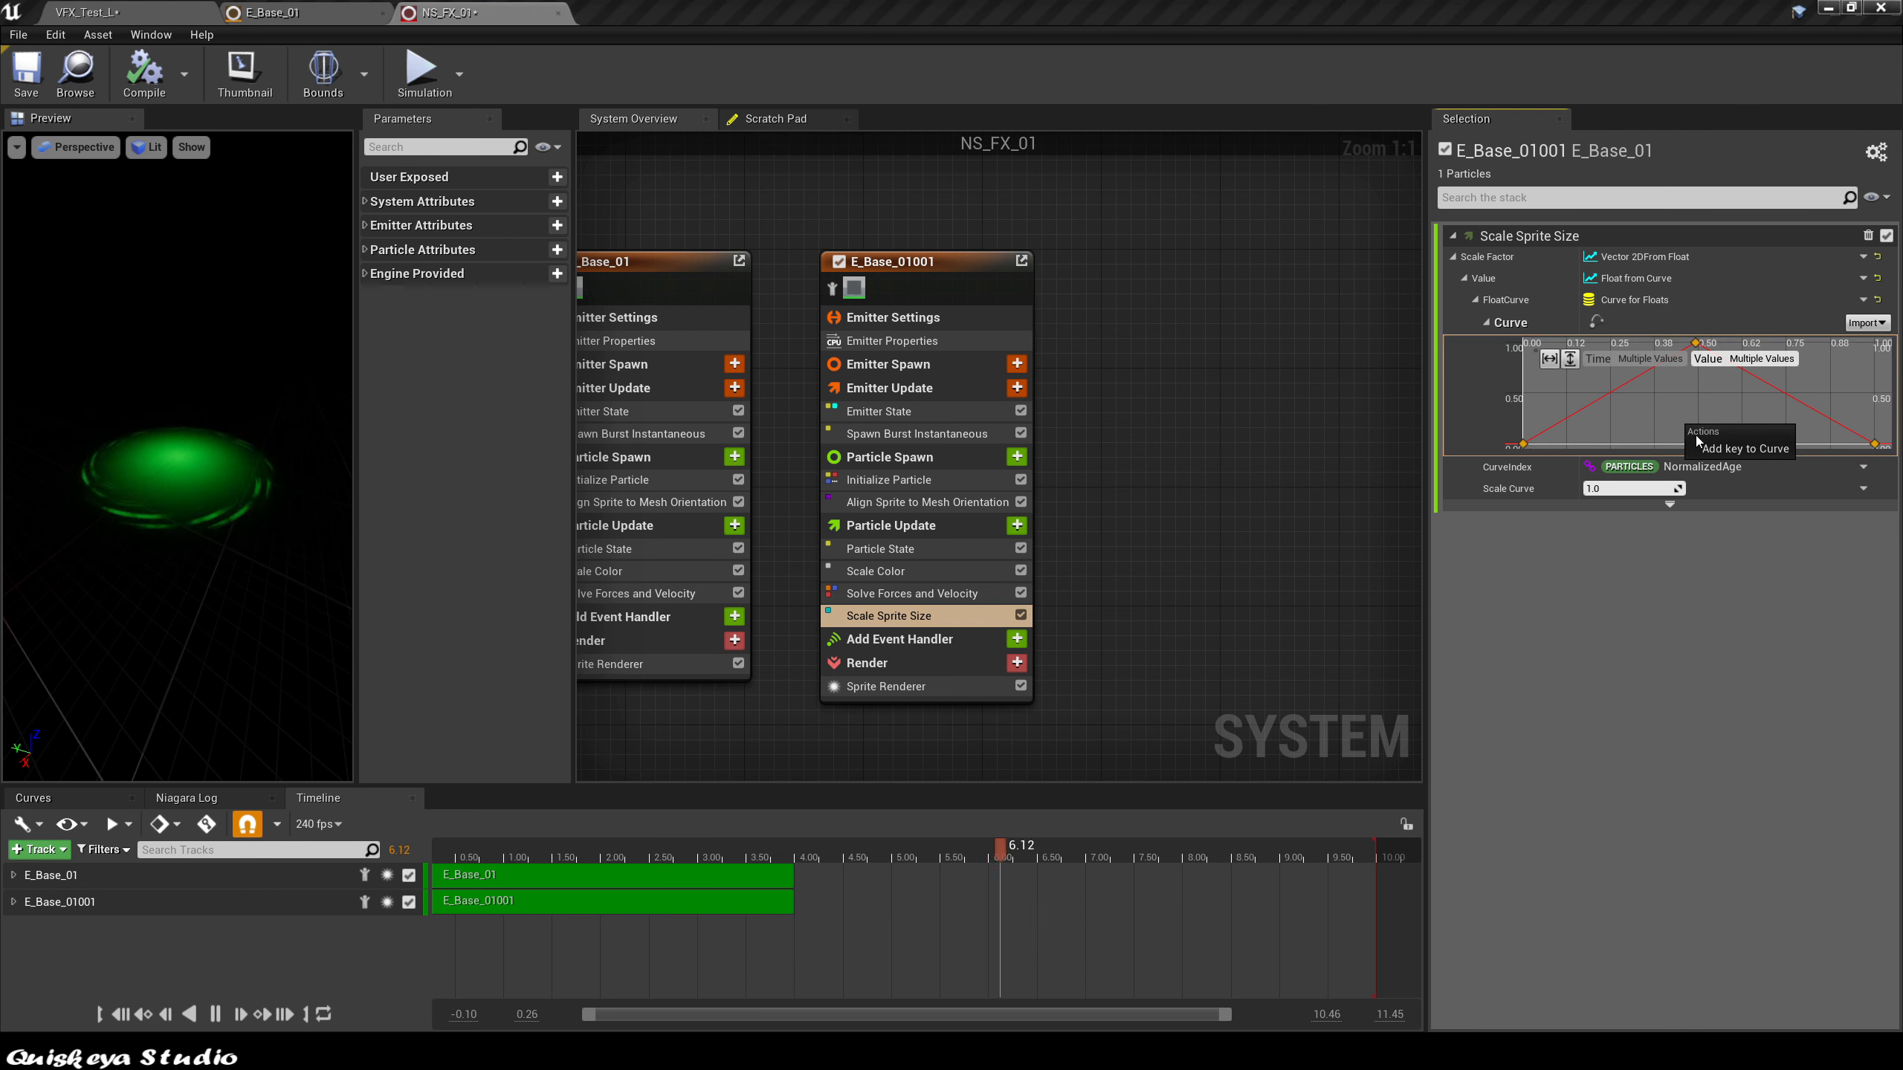
pyautogui.rightClick(1525, 445)
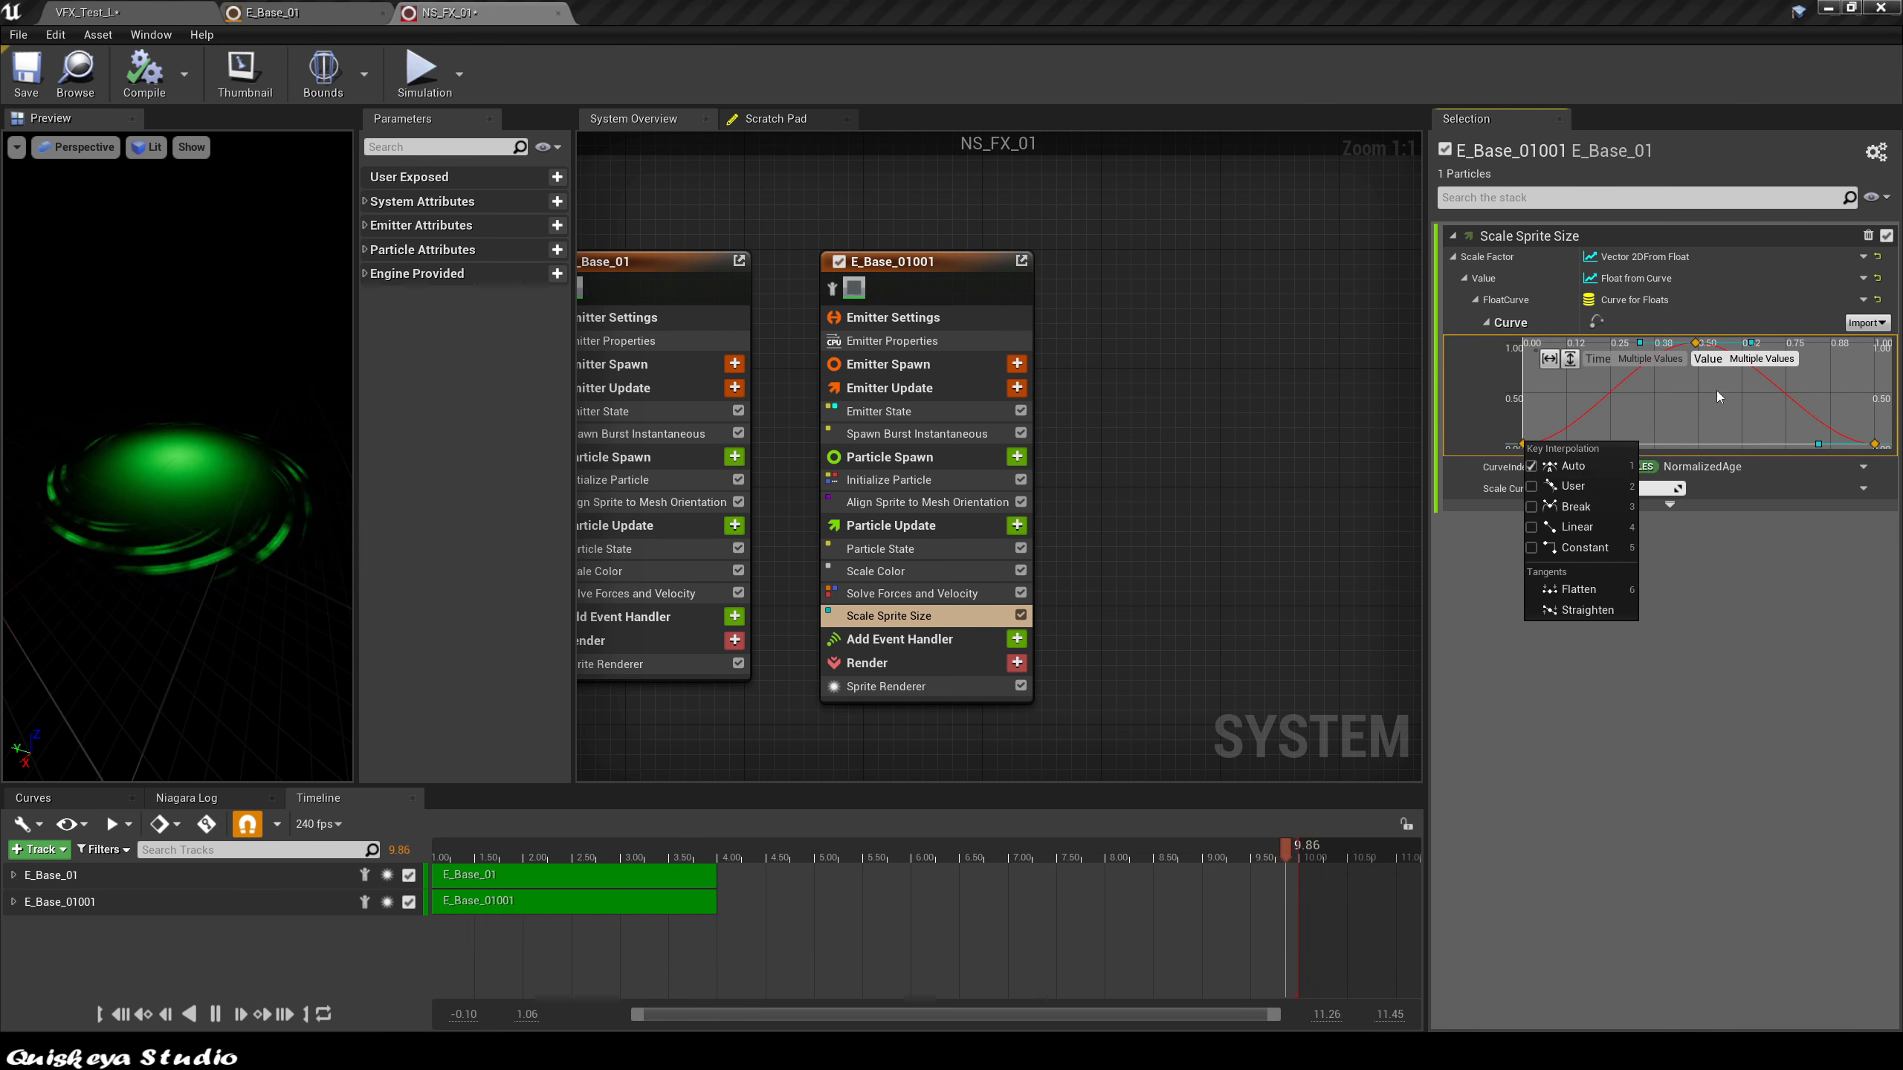
pyautogui.click(1569, 465)
# Step: Steepen the tangents of the size curve's first and last keys so it rises and falls as a rounded arch
pyautogui.click(1524, 443)
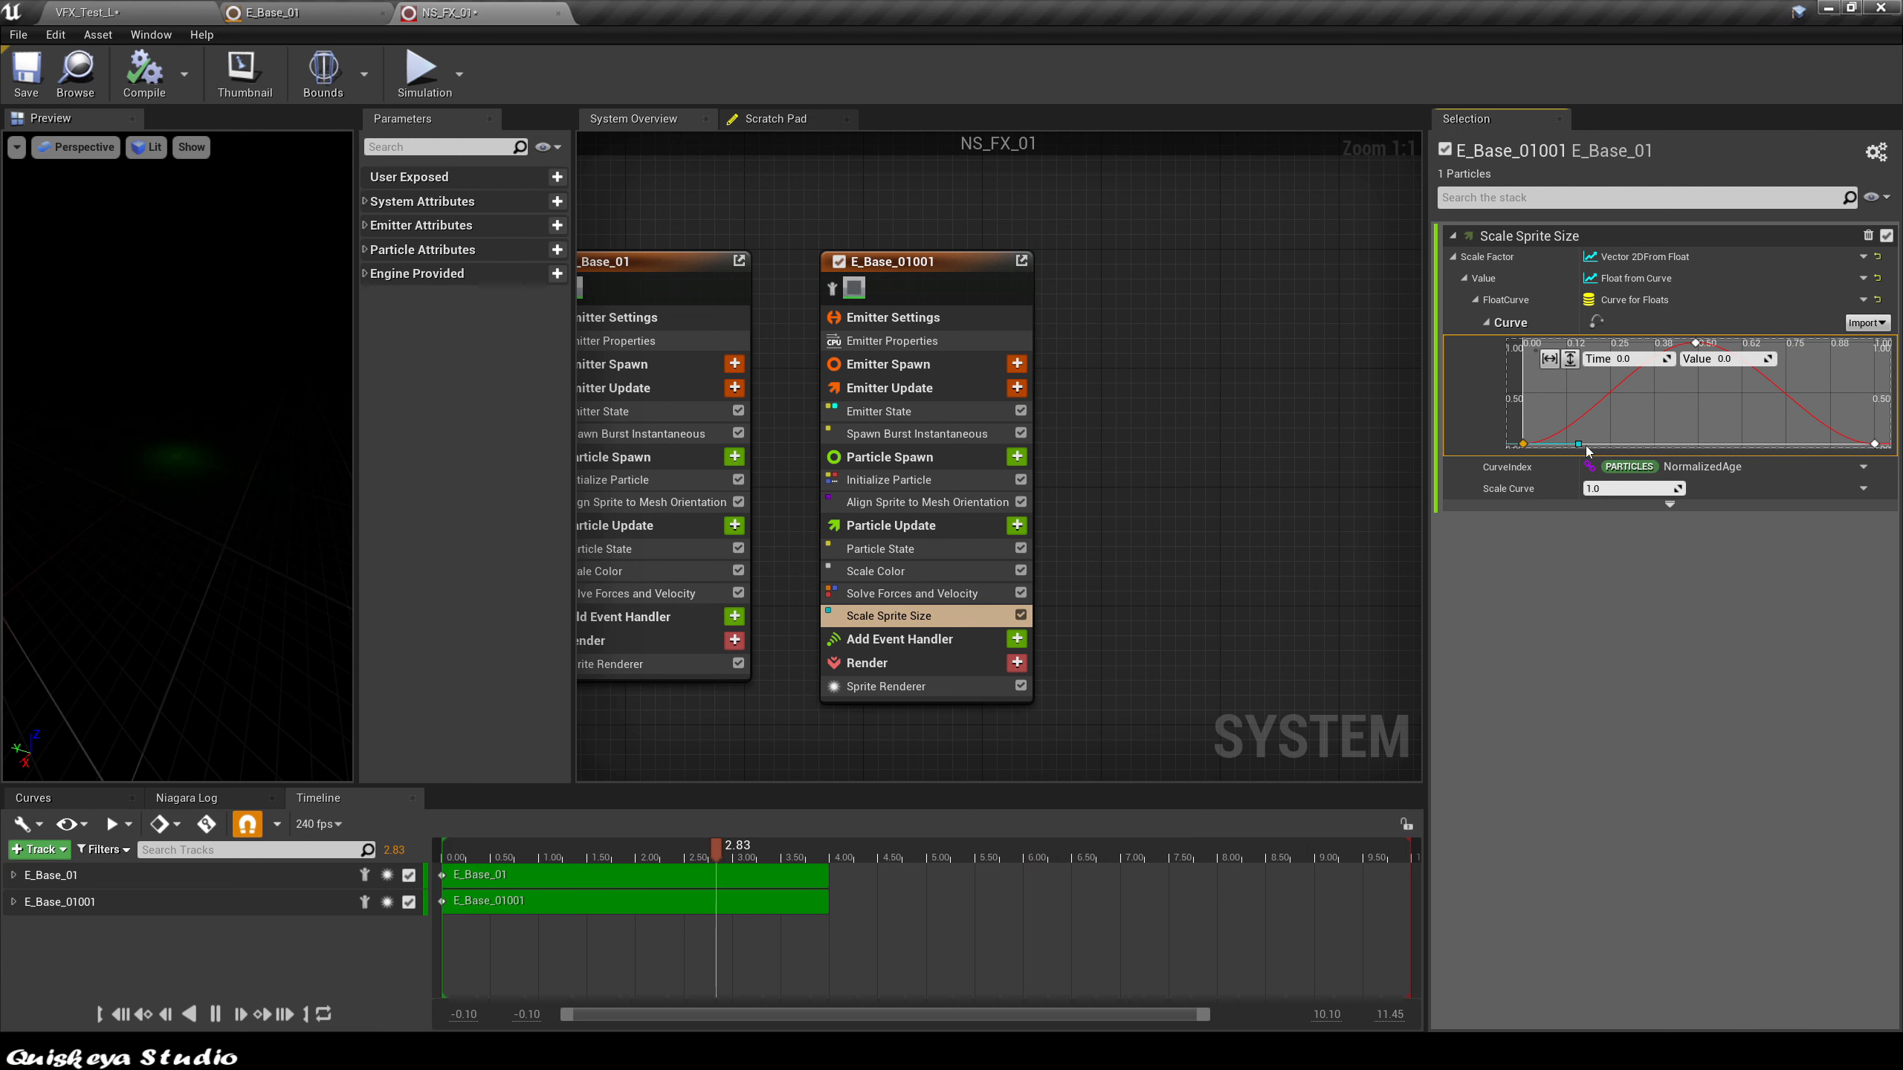
pyautogui.moveTo(1573, 421); pyautogui.dragTo(1554, 397)
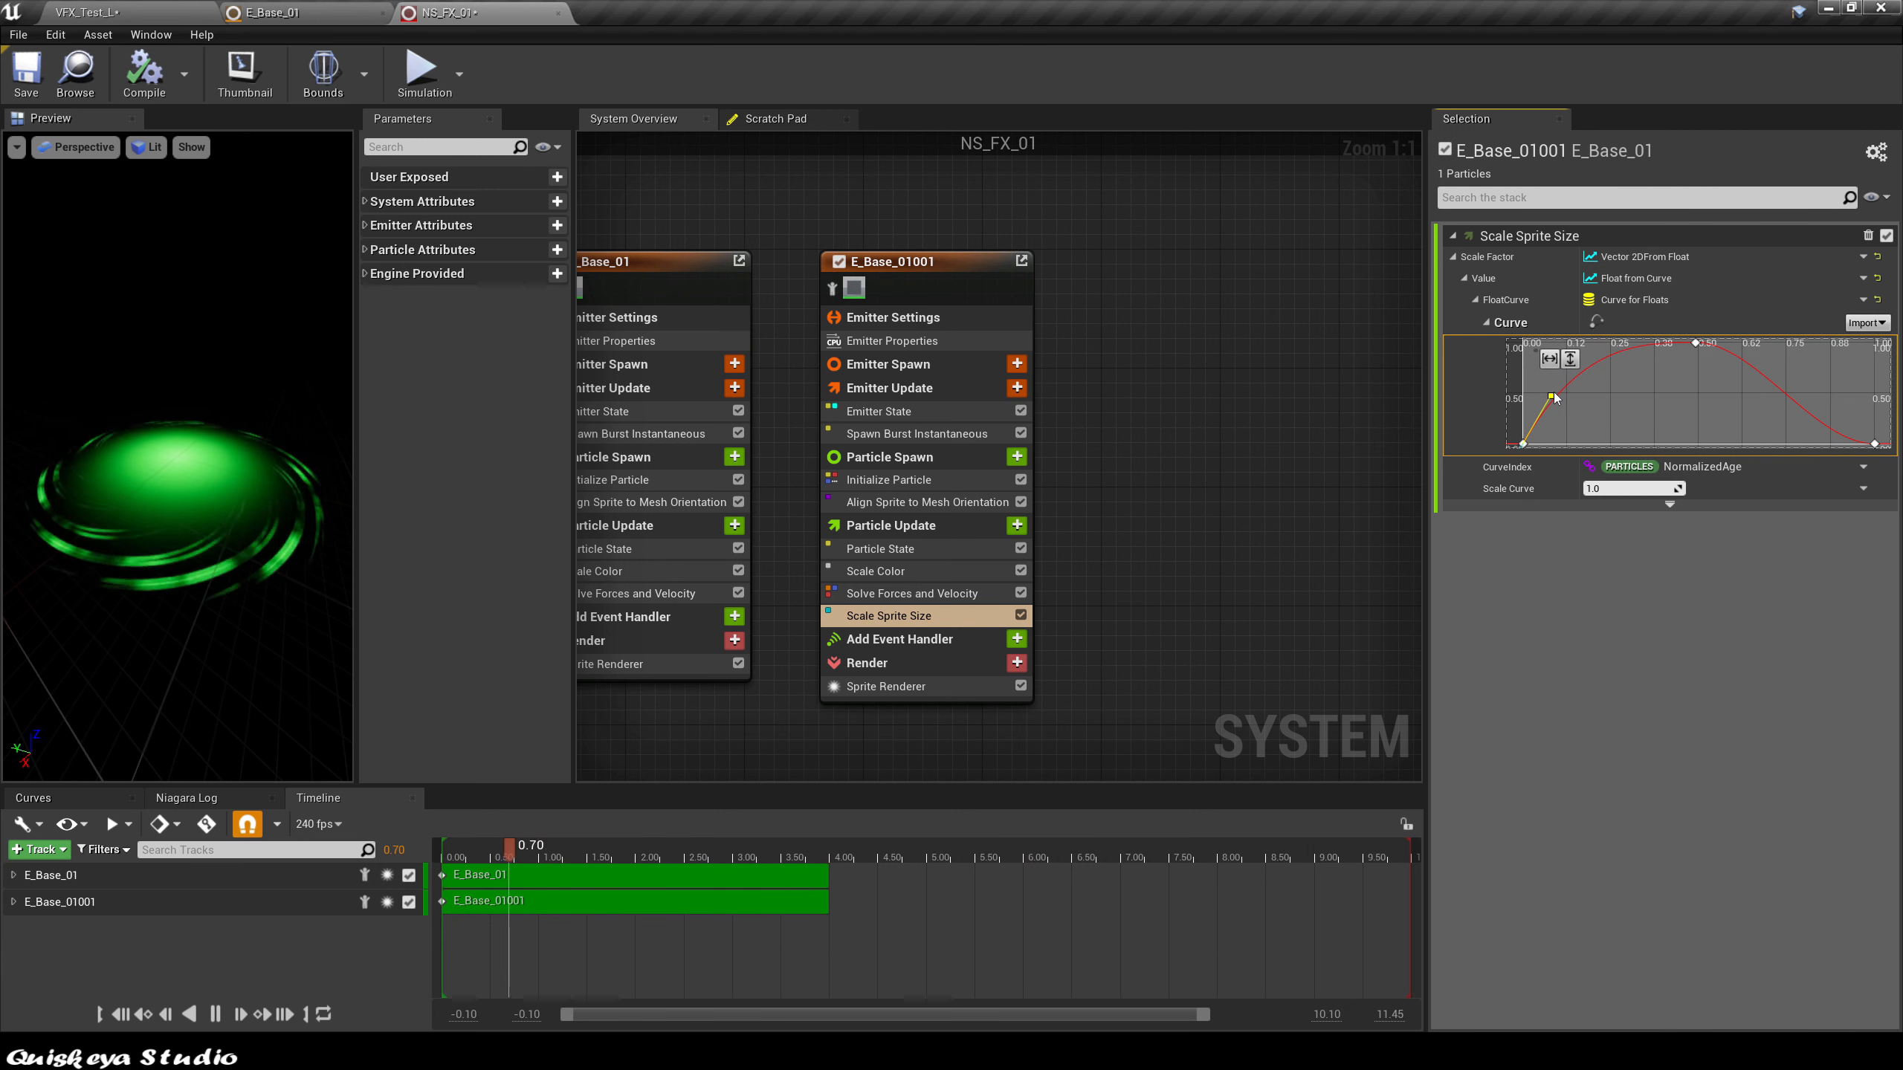
pyautogui.click(1875, 443)
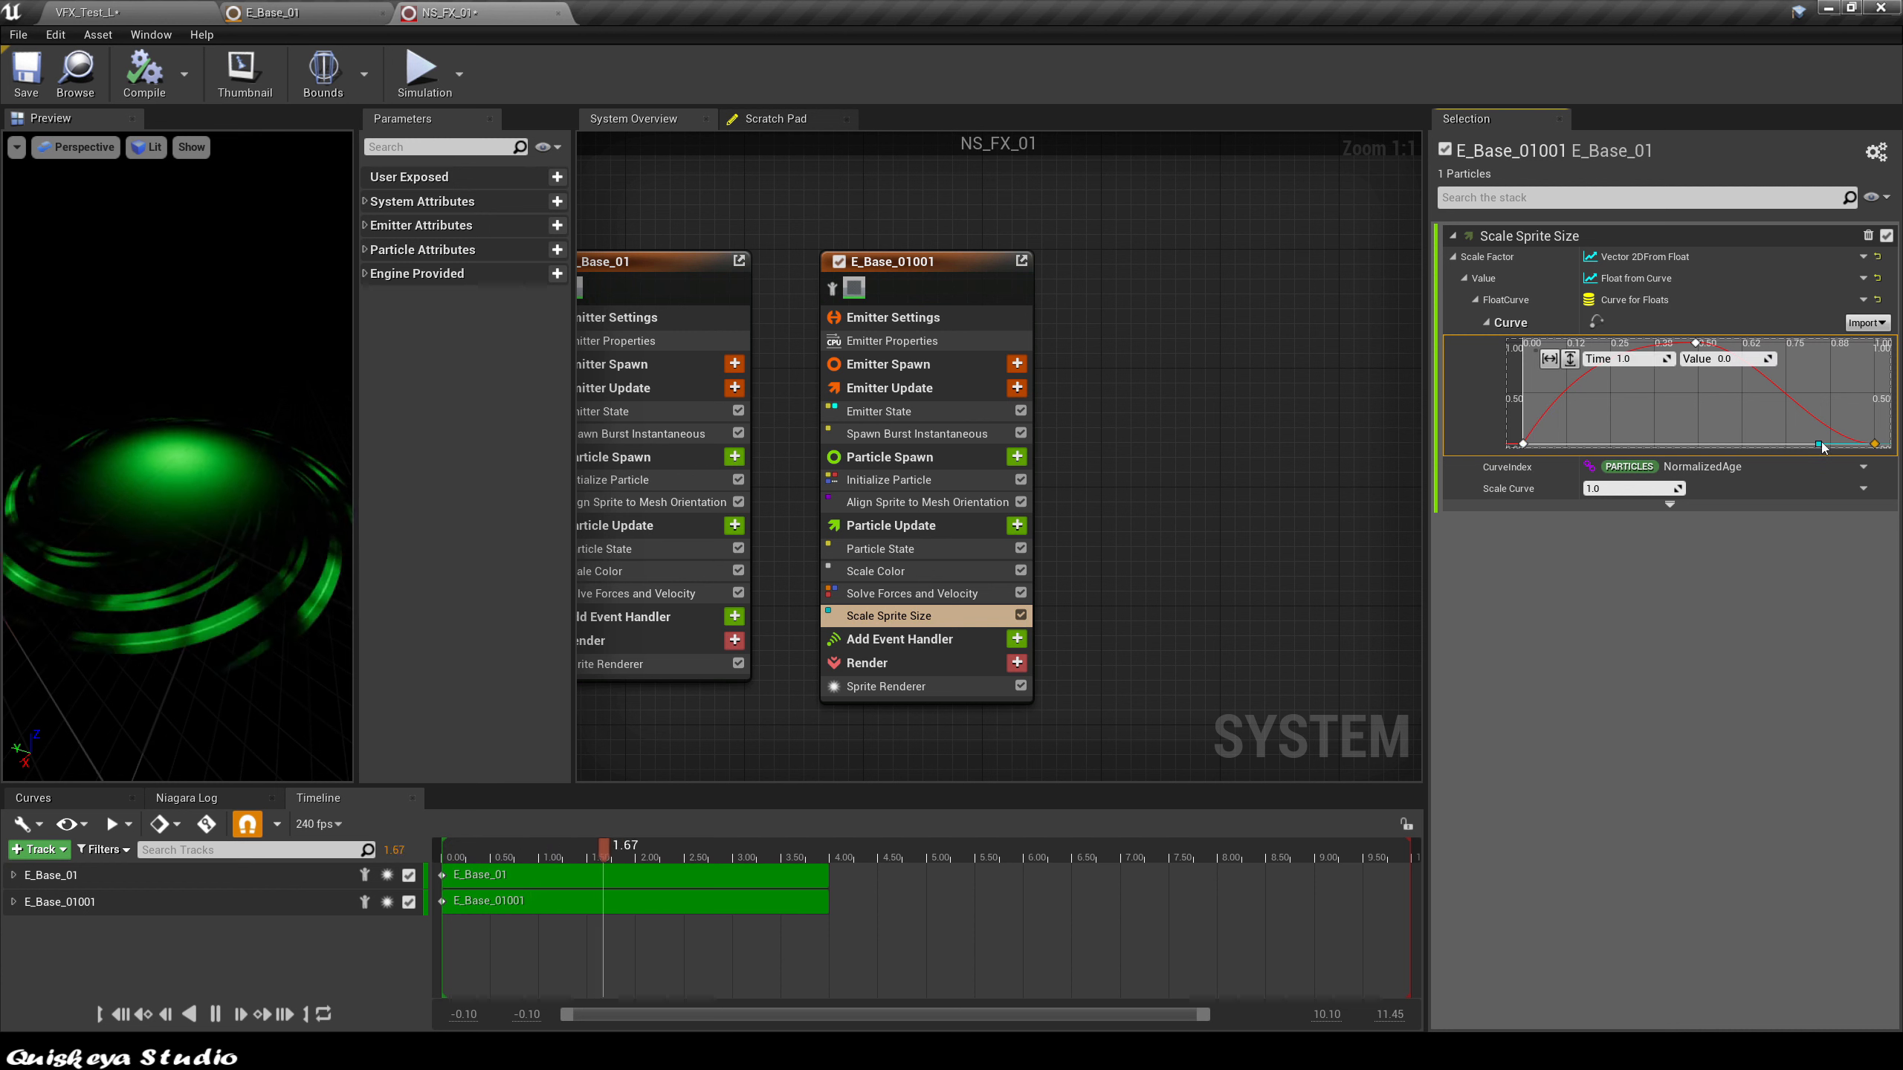
pyautogui.moveTo(1844, 441); pyautogui.dragTo(1846, 397)
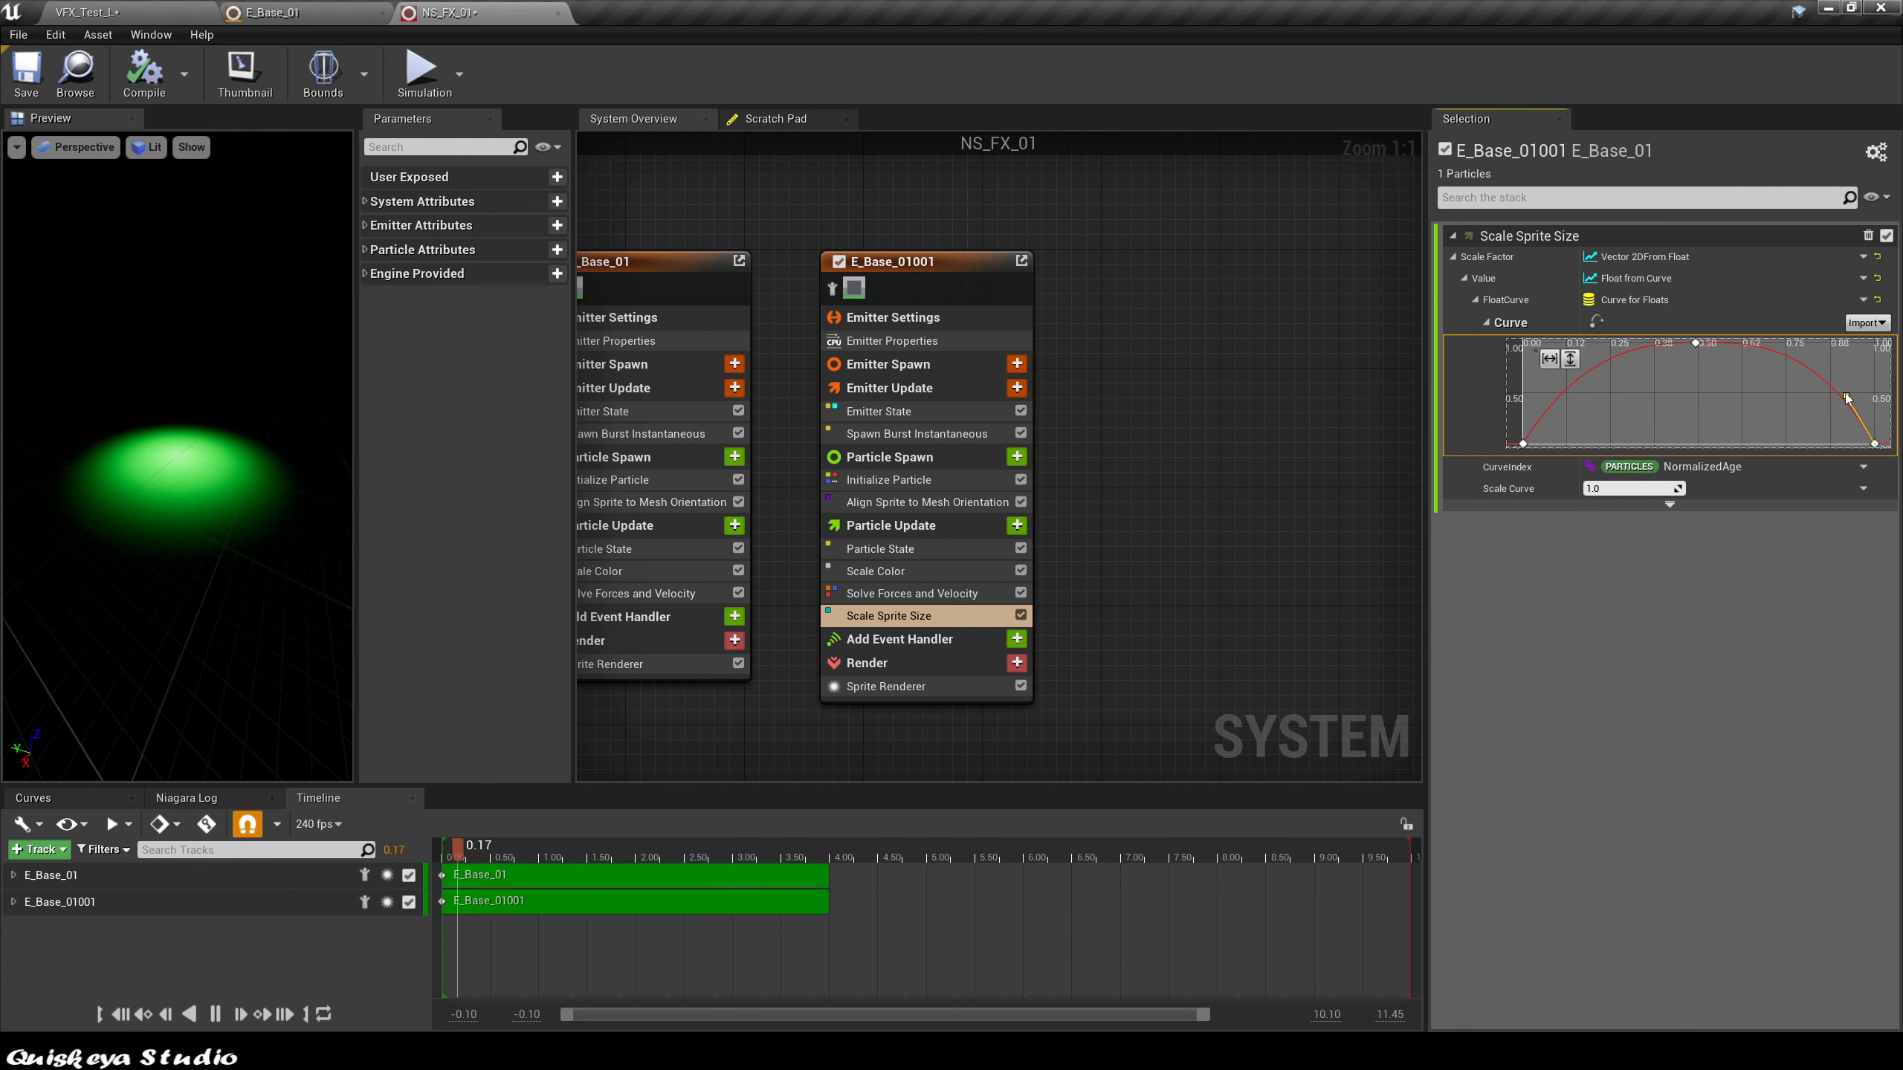
pyautogui.click(1524, 443)
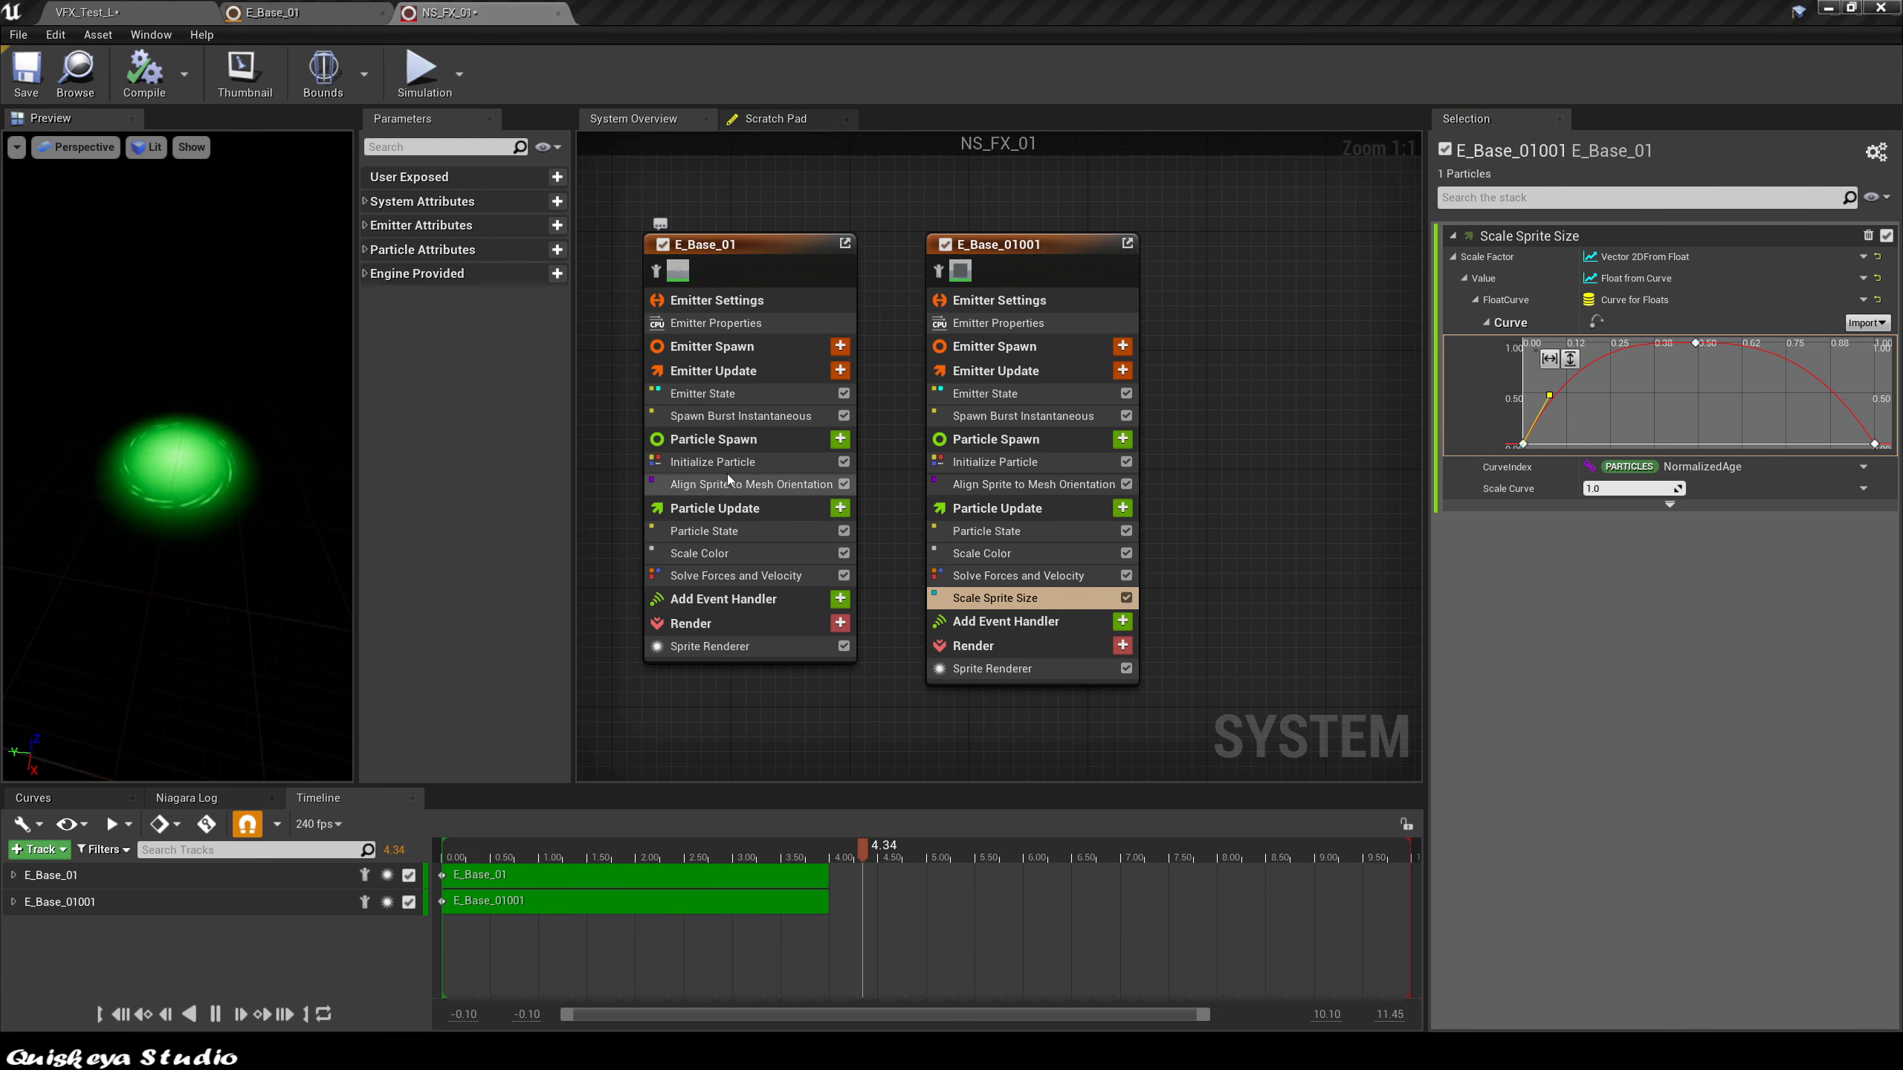
# Step: Set E_Base_01's initial sprite size to 700 × 700 and copy the Scale Sprite Size module from E_Base_01001 into its Particle Update stage
pyautogui.click(729, 462)
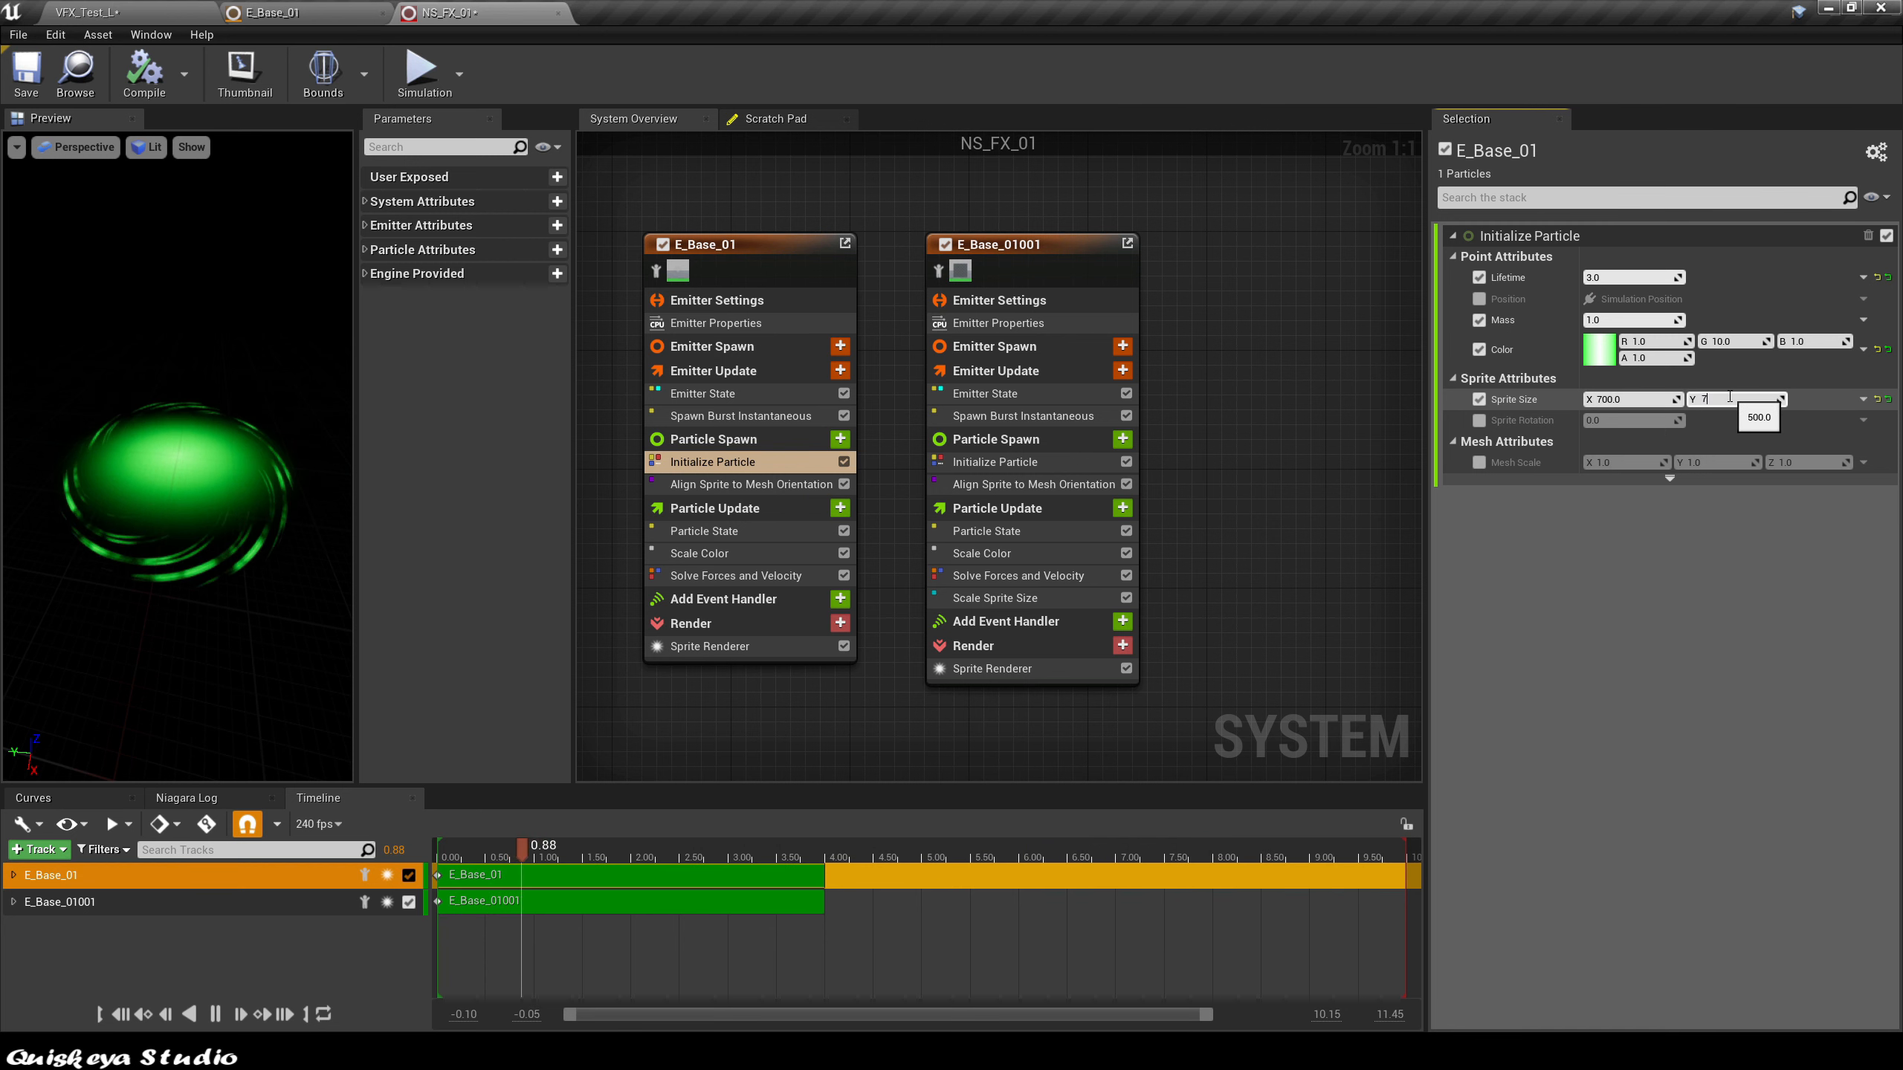
pyautogui.write('700')
pyautogui.press('Return')
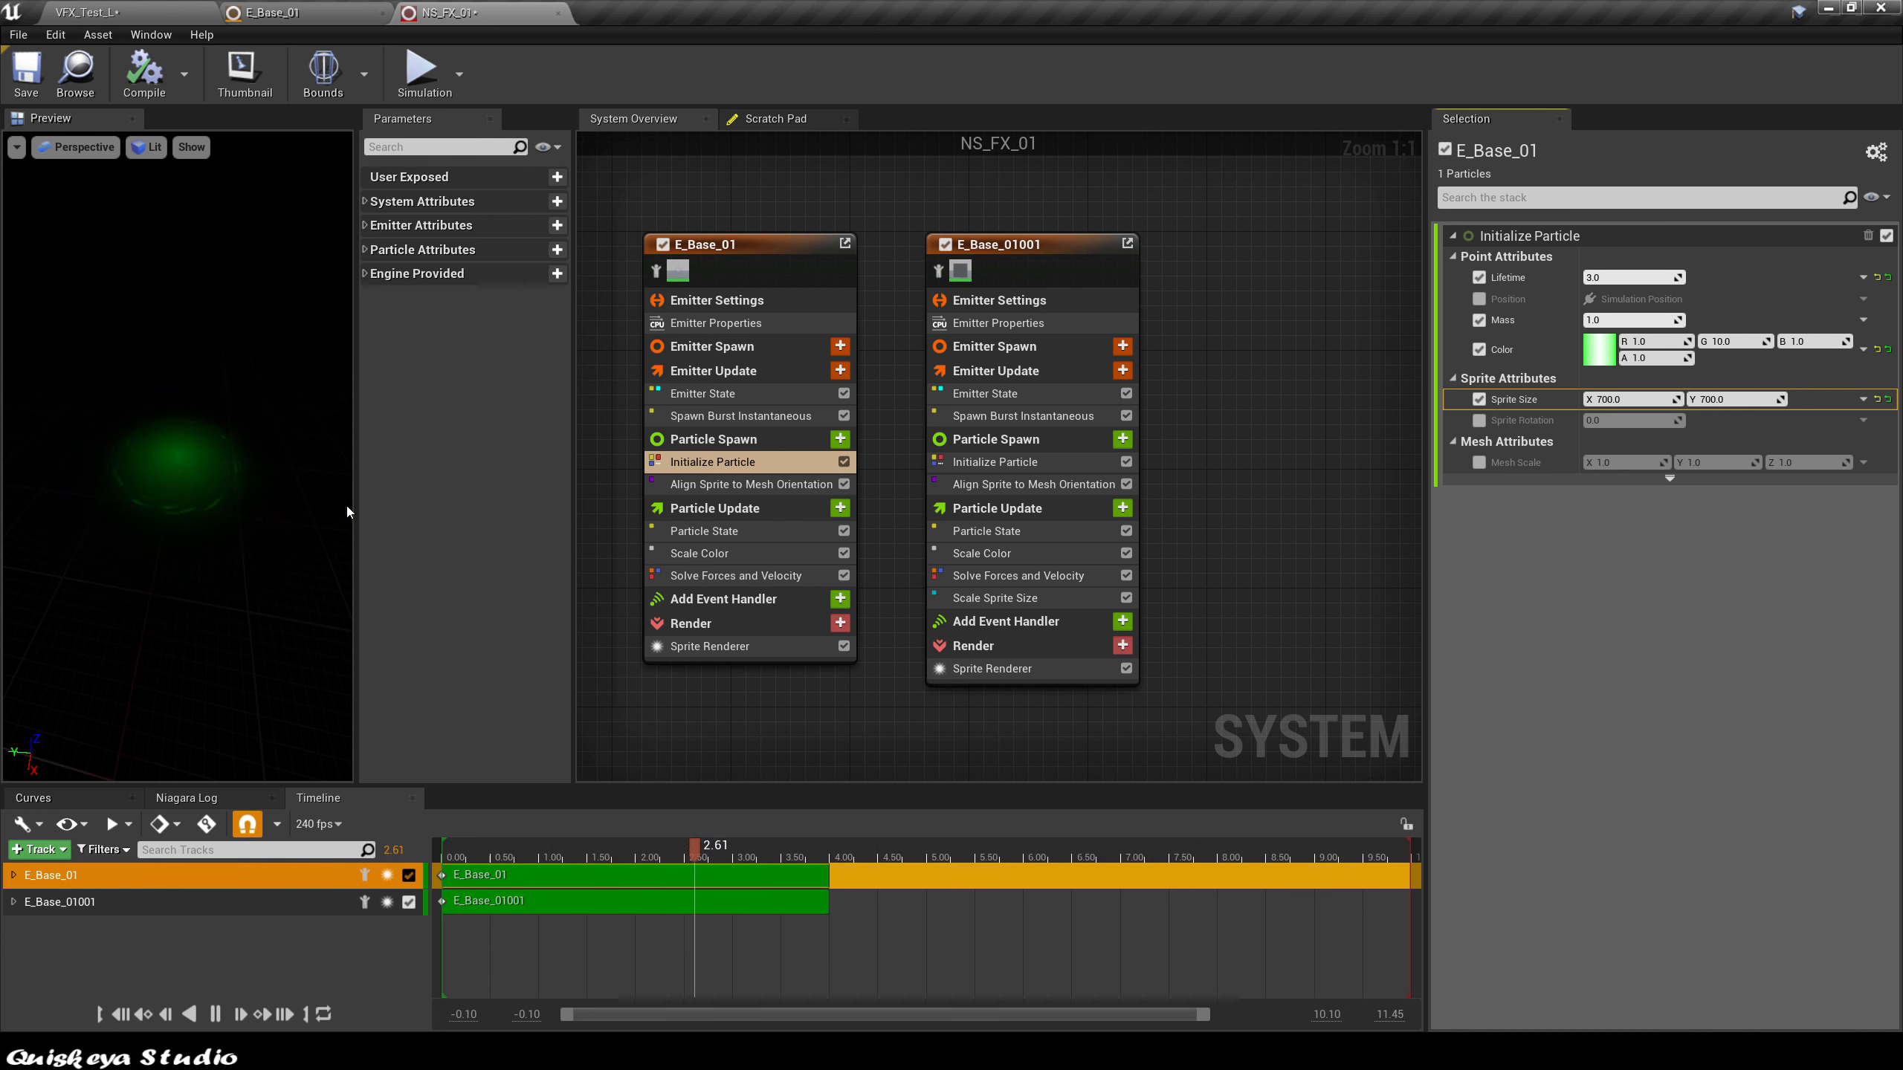
pyautogui.click(1006, 600)
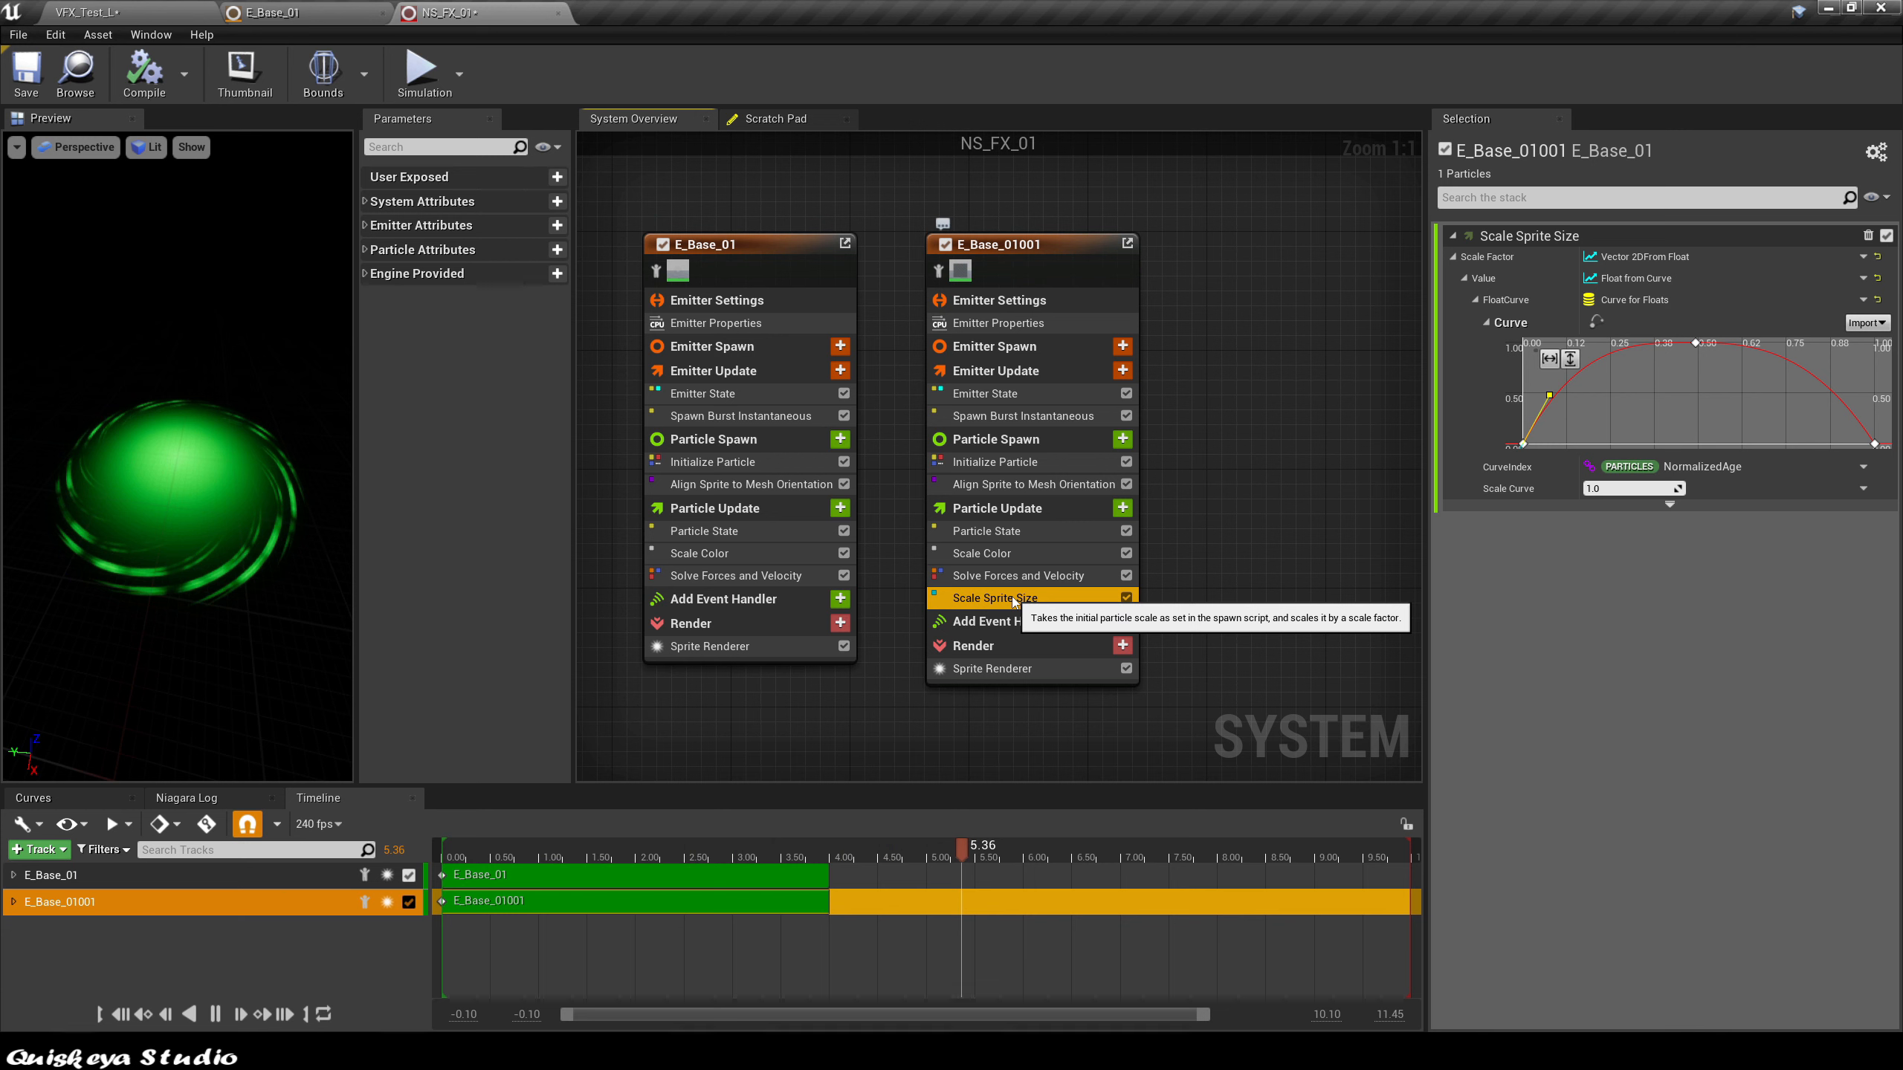
pyautogui.moveTo(1013, 602); pyautogui.dragTo(797, 583)
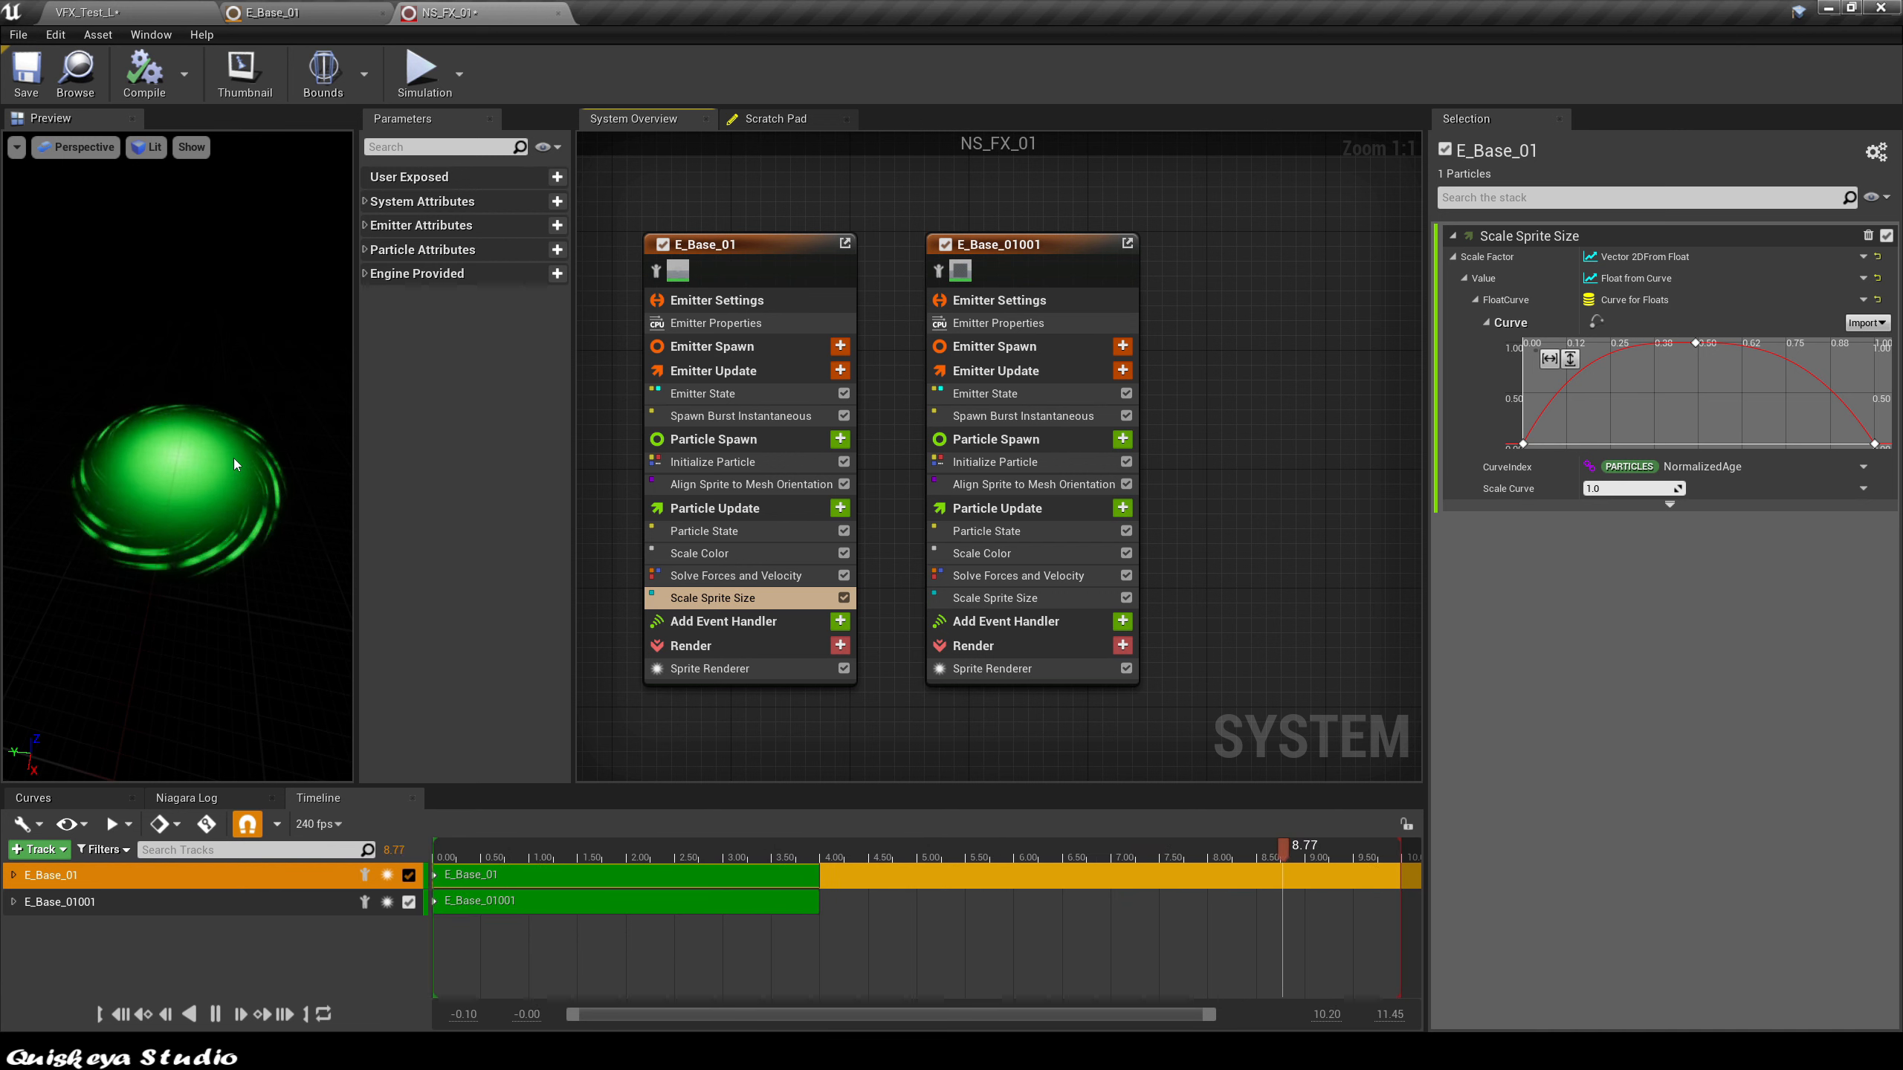
# Step: Duplicate the ground-glow emitter E_Base_01 within the system
pyautogui.moveTo(1378, 433); pyautogui.dragTo(1320, 413, button='right')
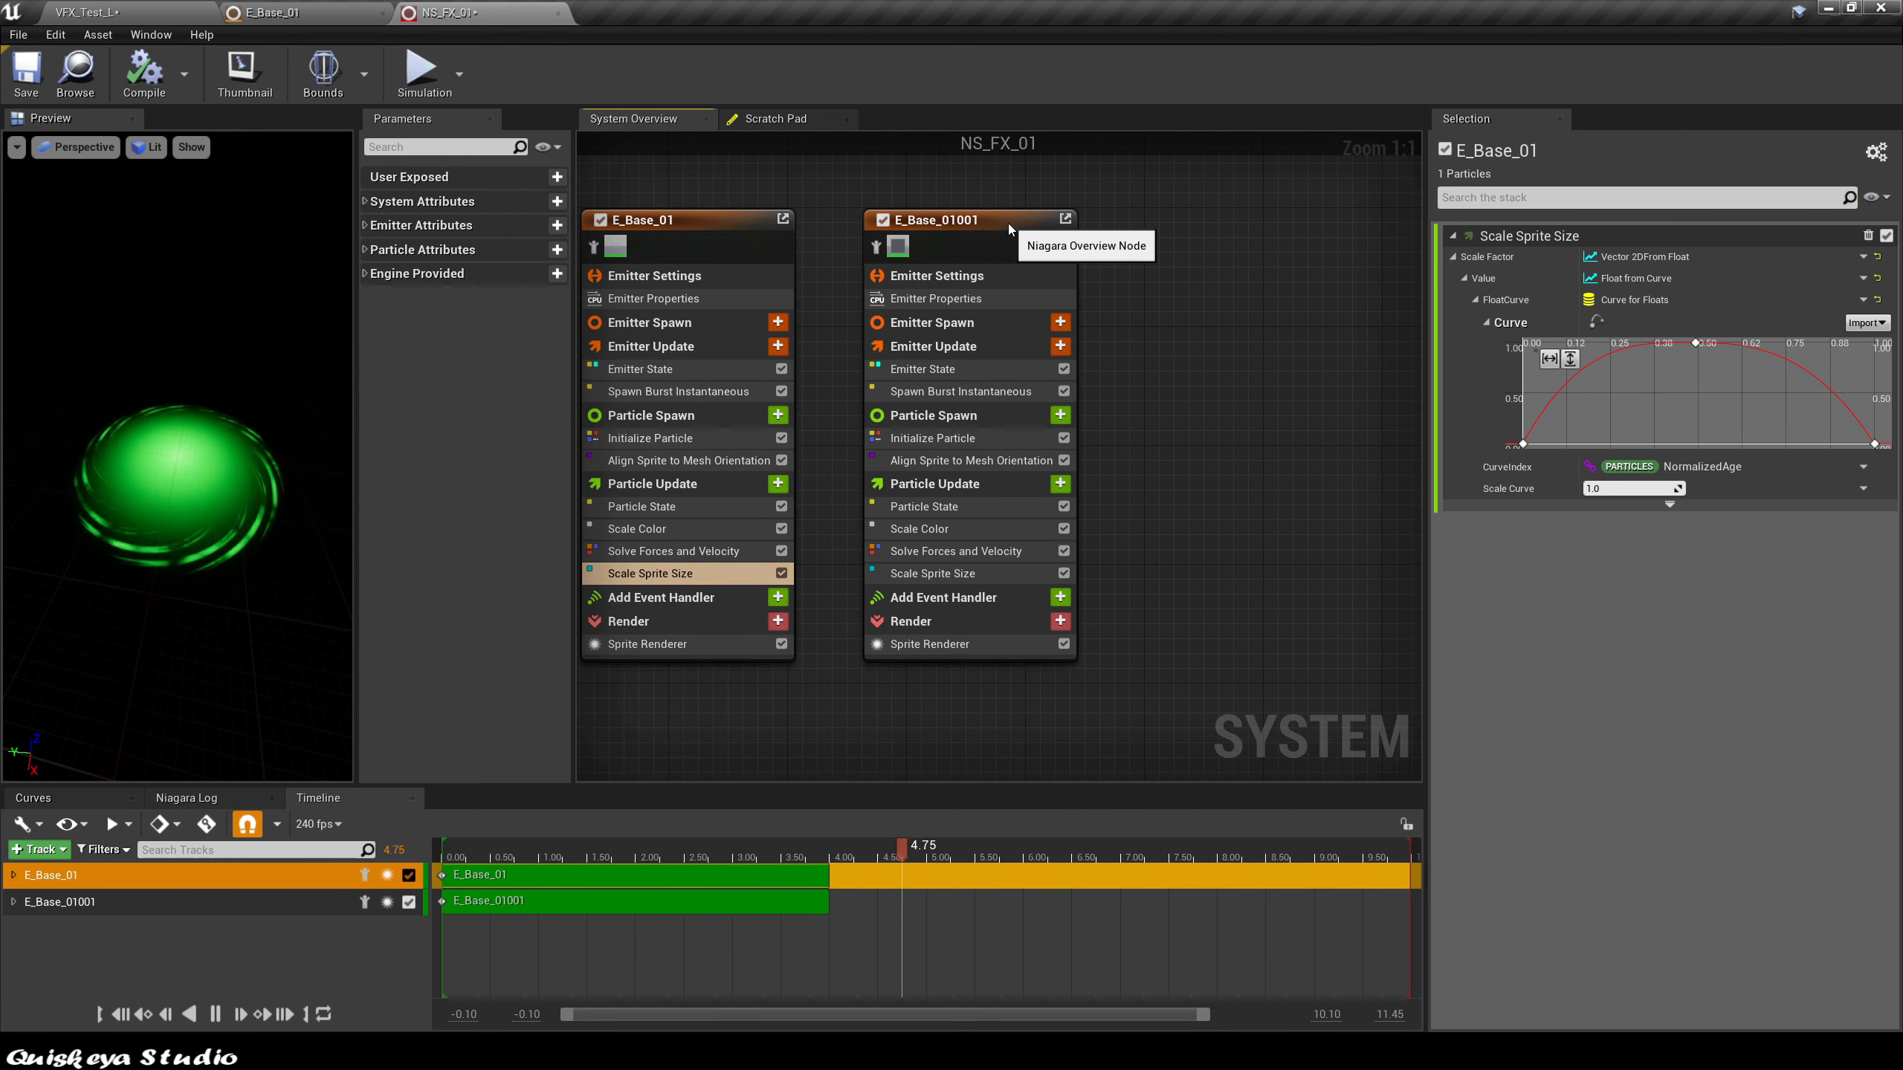
pyautogui.click(703, 212)
pyautogui.moveTo(1046, 341); pyautogui.dragTo(1195, 328, button='right')
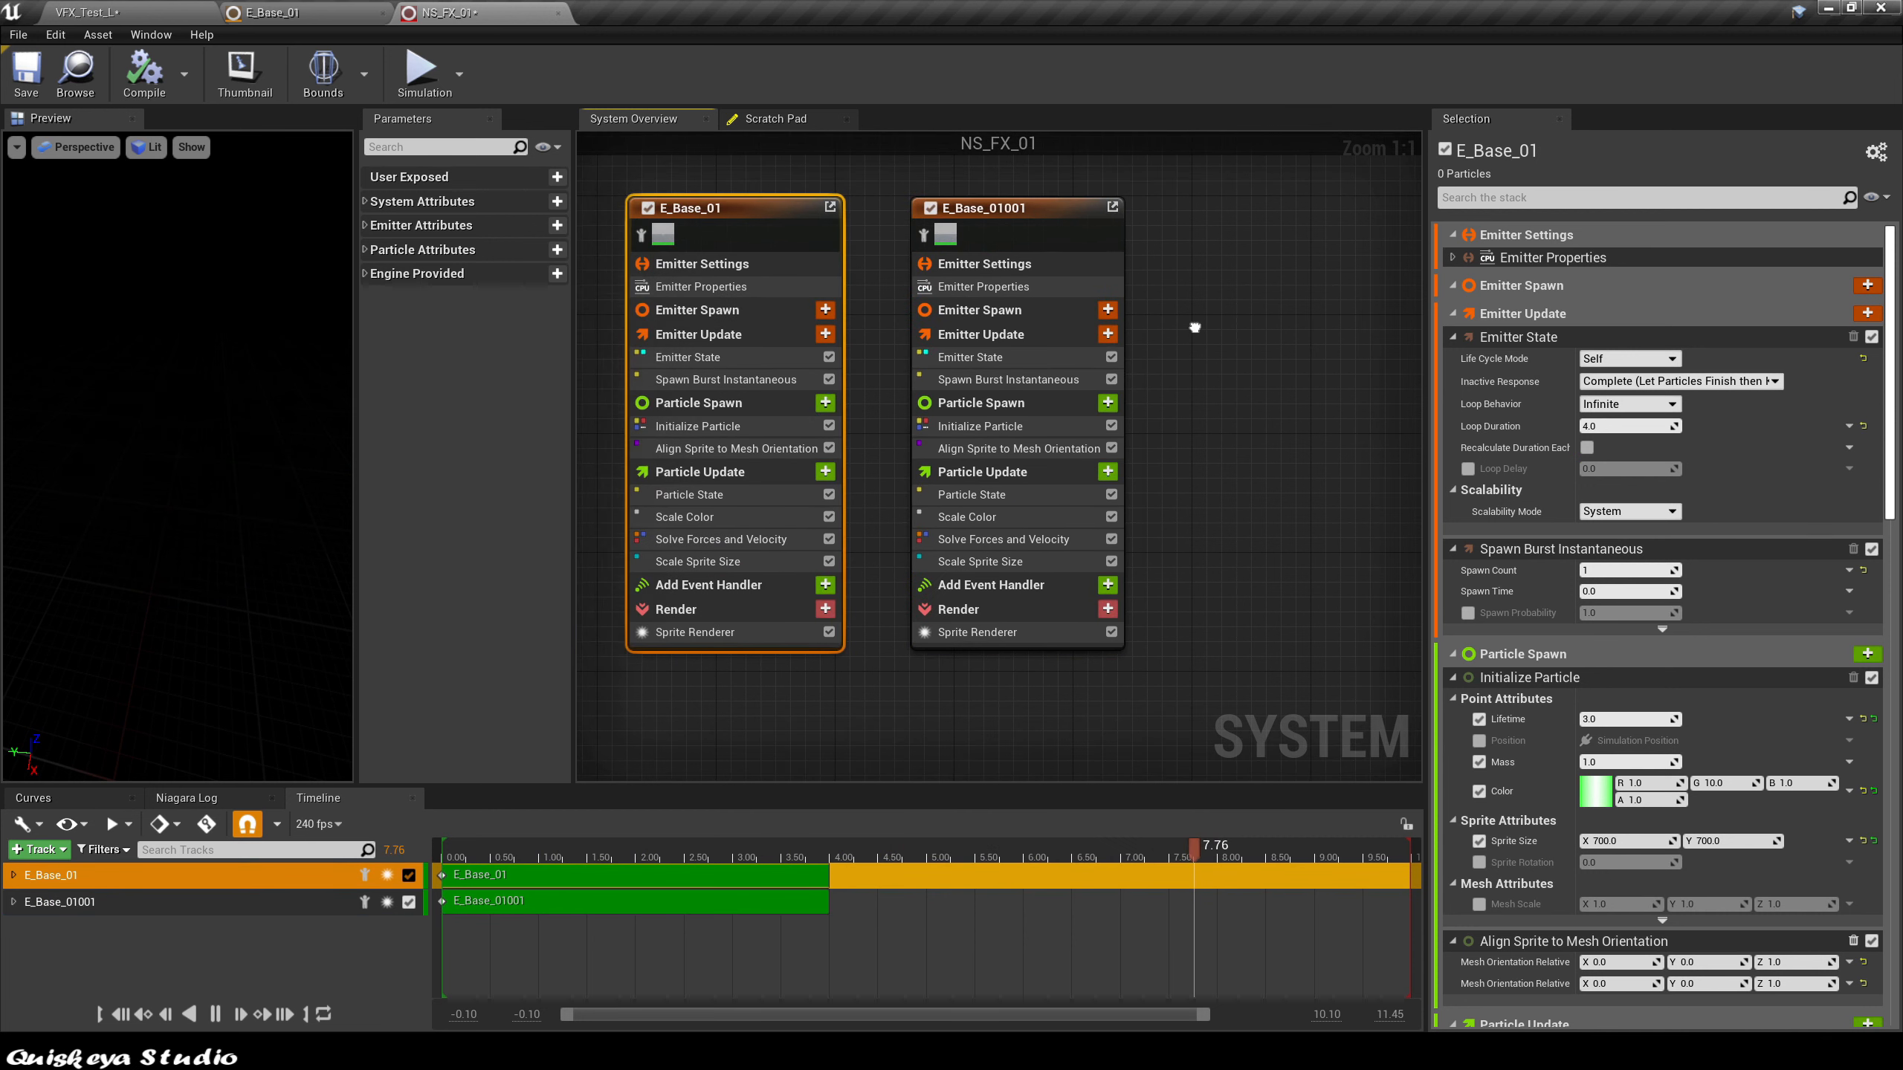
pyautogui.scroll(-2, 1195, 328)
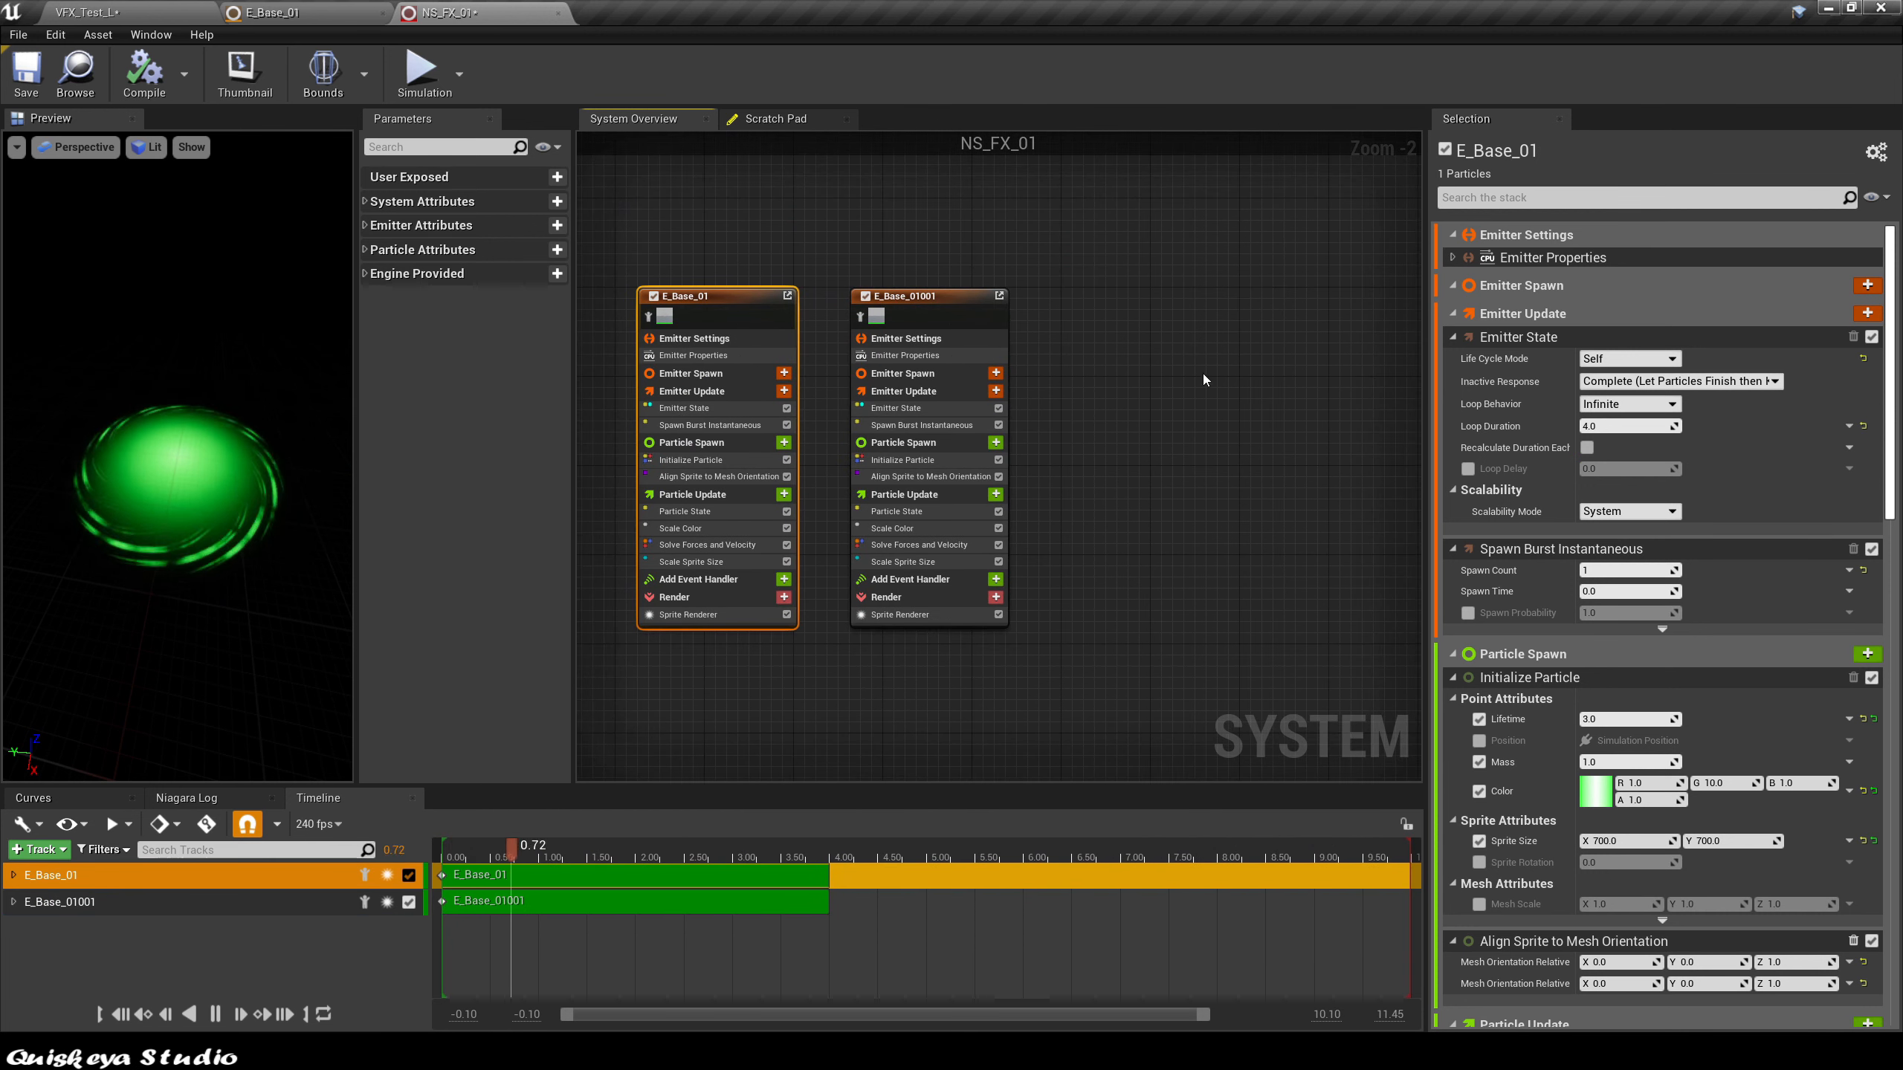
pyautogui.hotkey('ctrl', 'd')
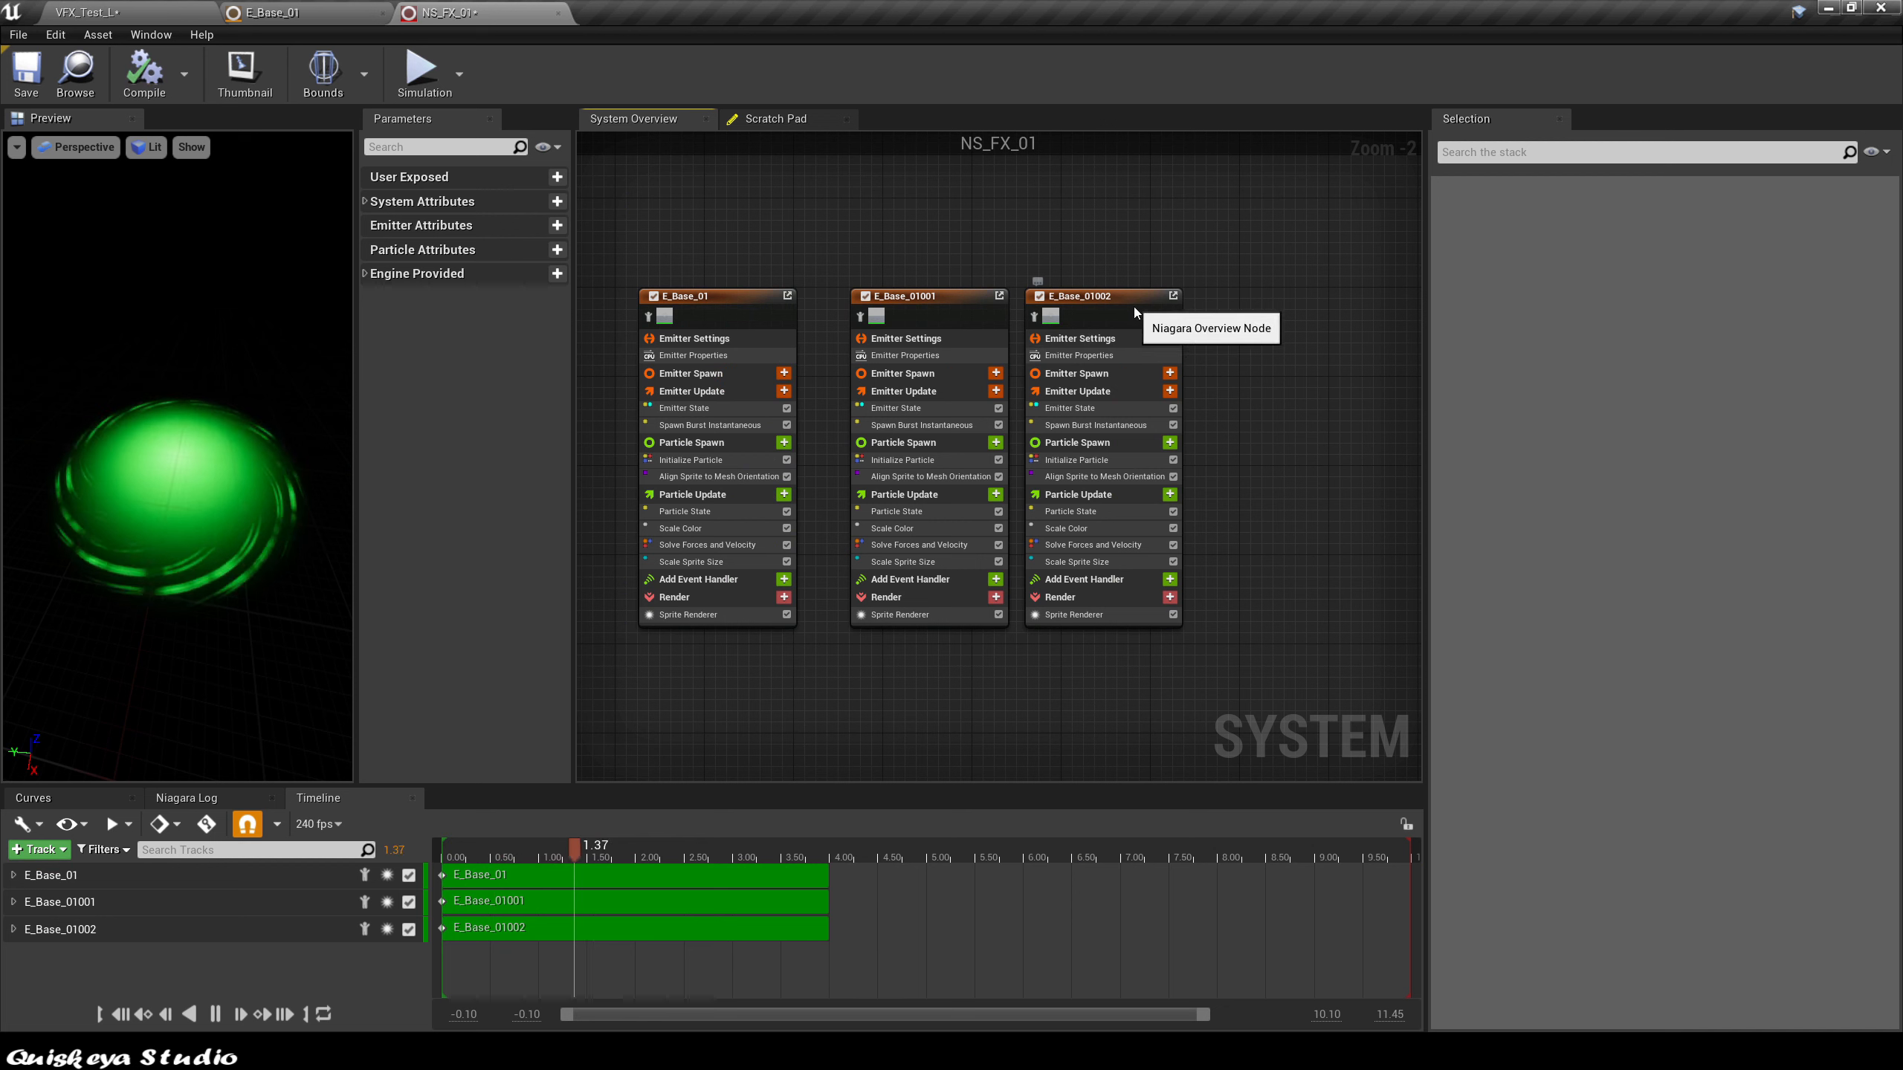
# Step: Reset the facing mode of the E_Base_01002 Sprite Renderer to Face Camera
pyautogui.scroll(2, 984, 382)
pyautogui.moveTo(1268, 378); pyautogui.dragTo(1229, 357, button='right')
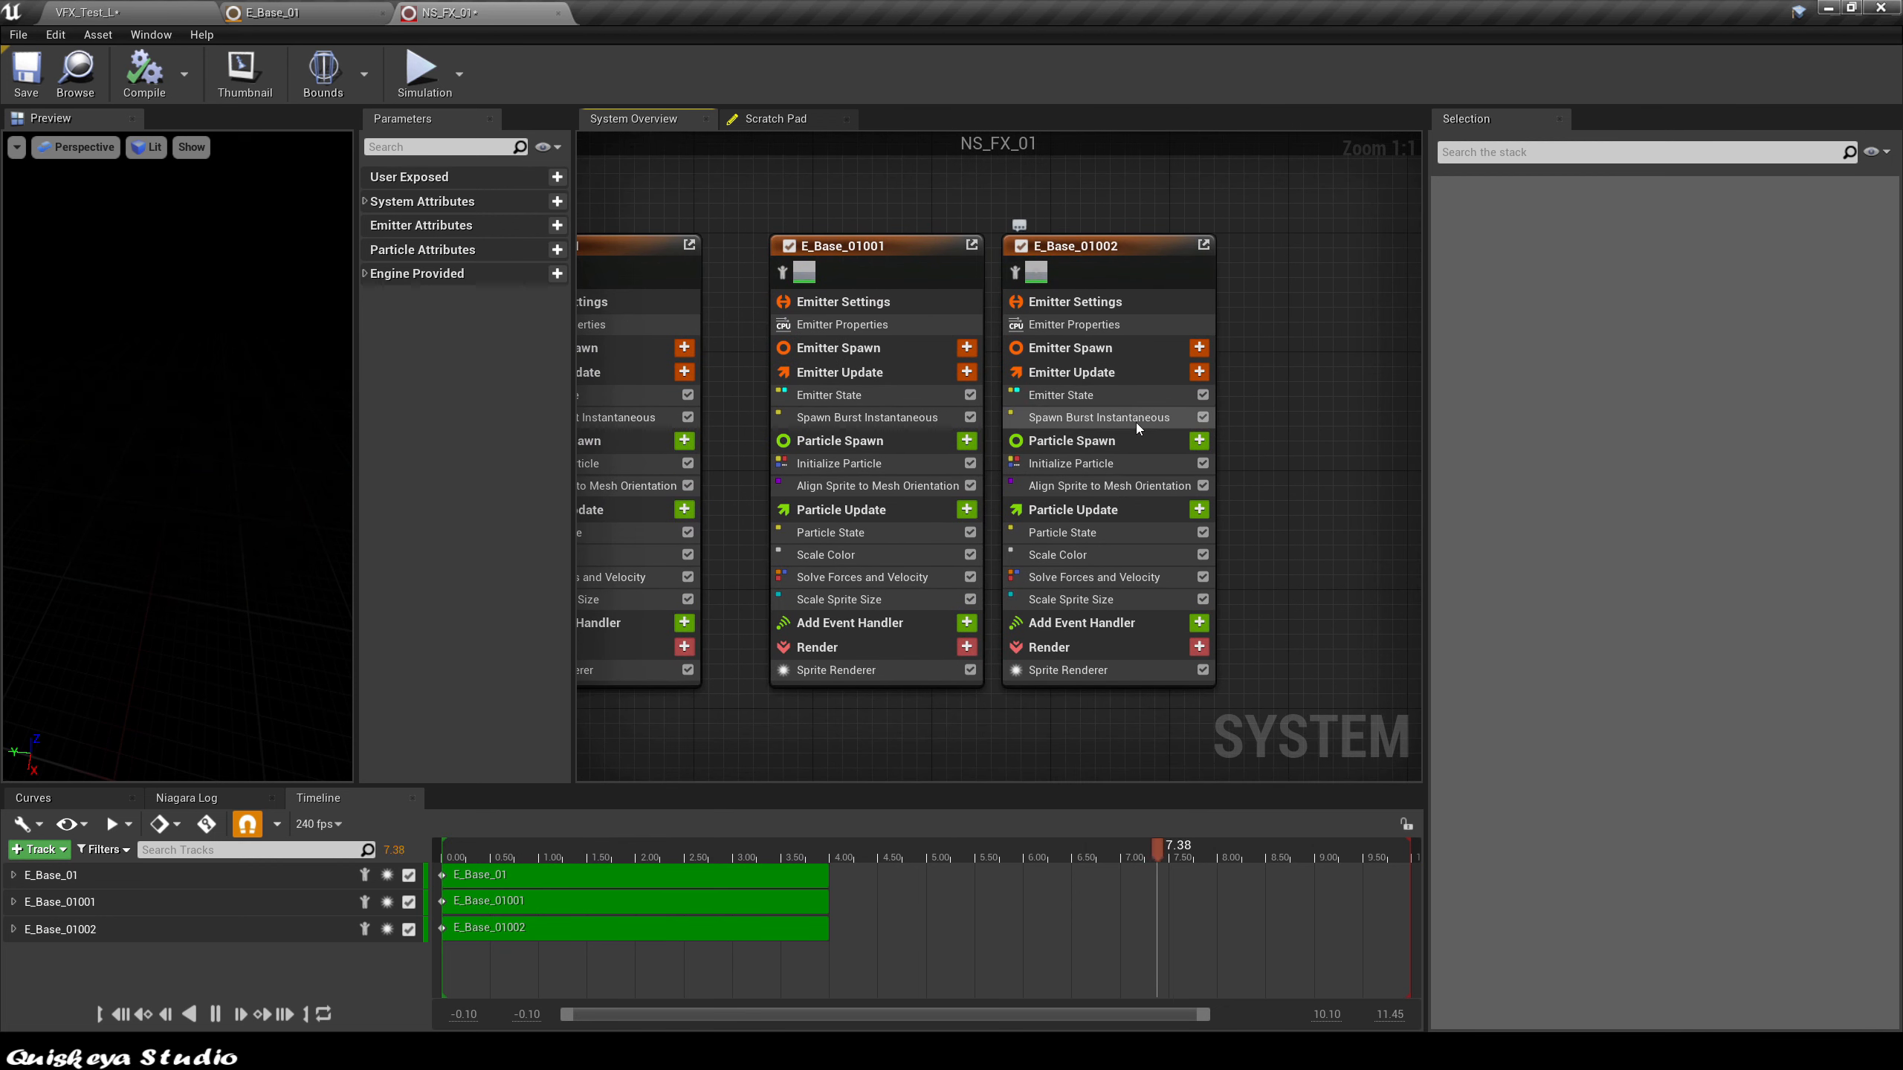
pyautogui.click(1093, 672)
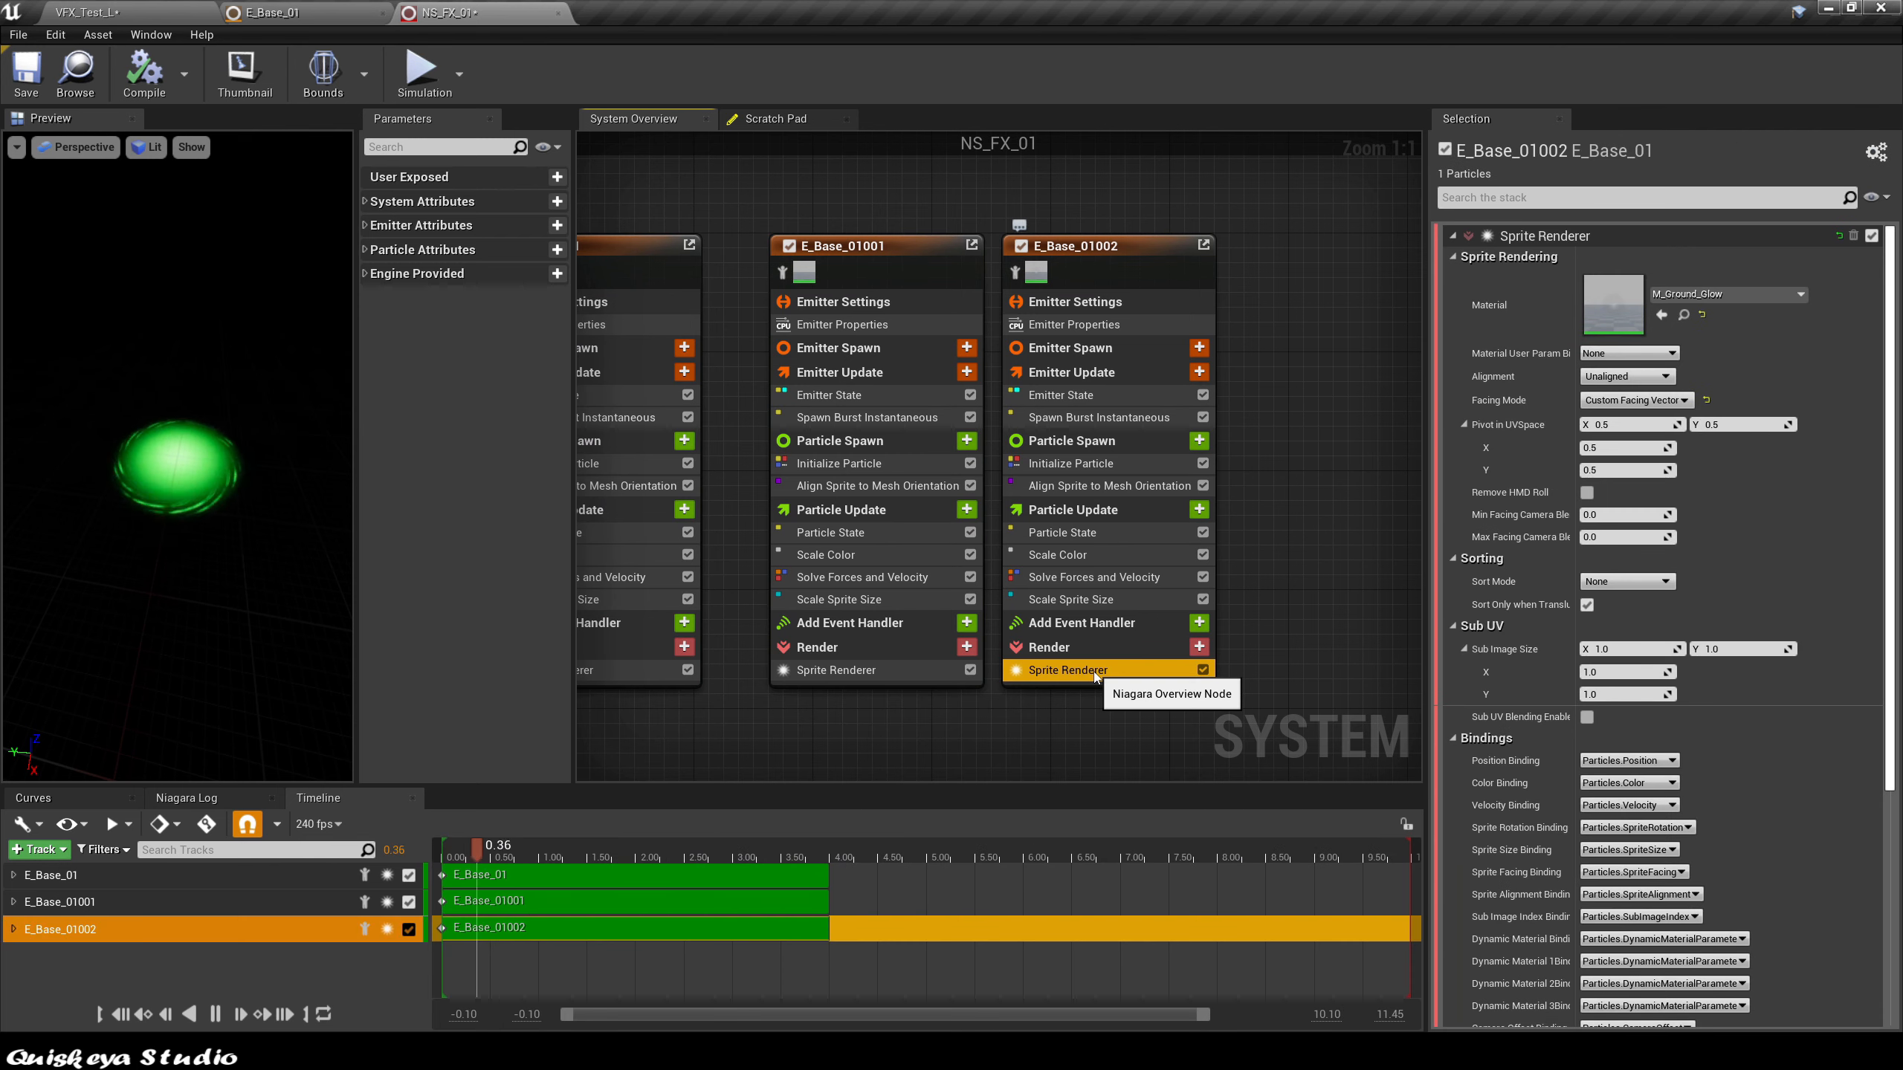
pyautogui.click(1681, 401)
pyautogui.click(1707, 413)
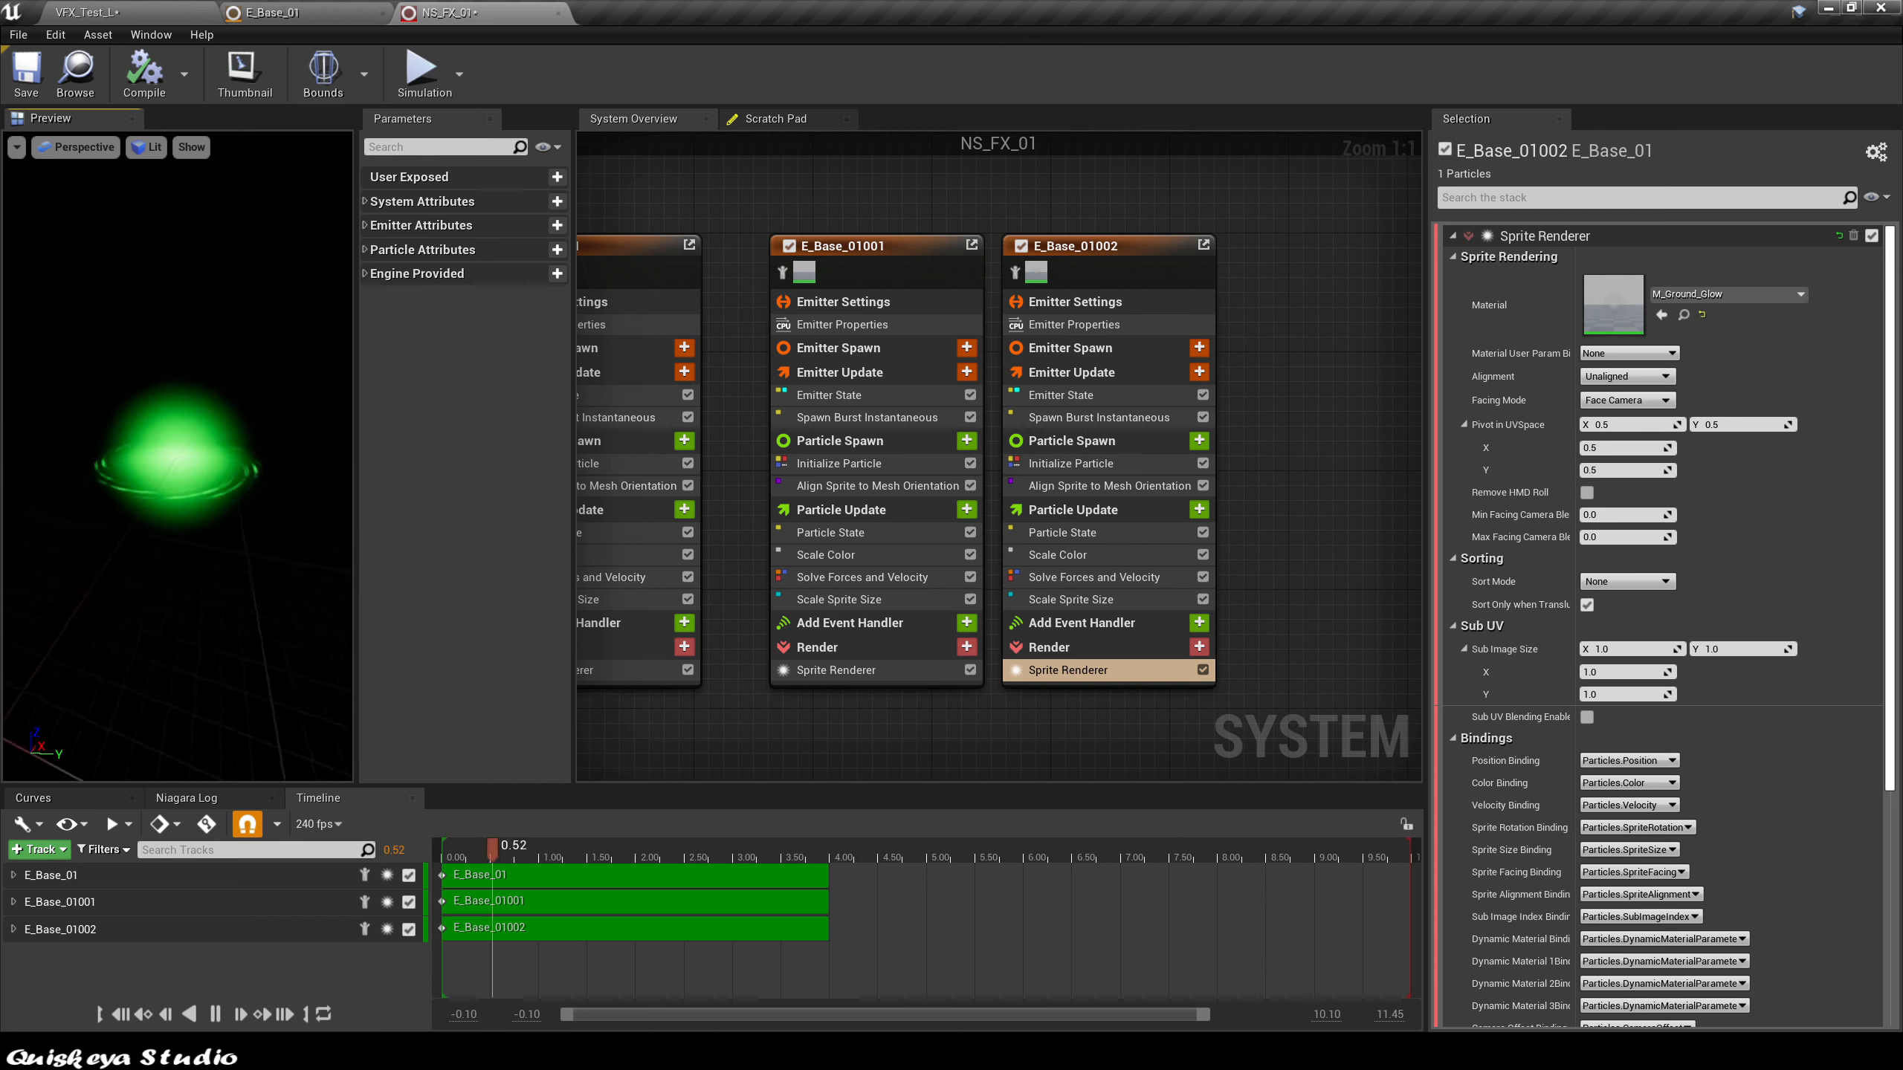
# Step: Set the initial sprite size of the E_Base_01002 emitter to 500 × 500
pyautogui.click(1122, 491)
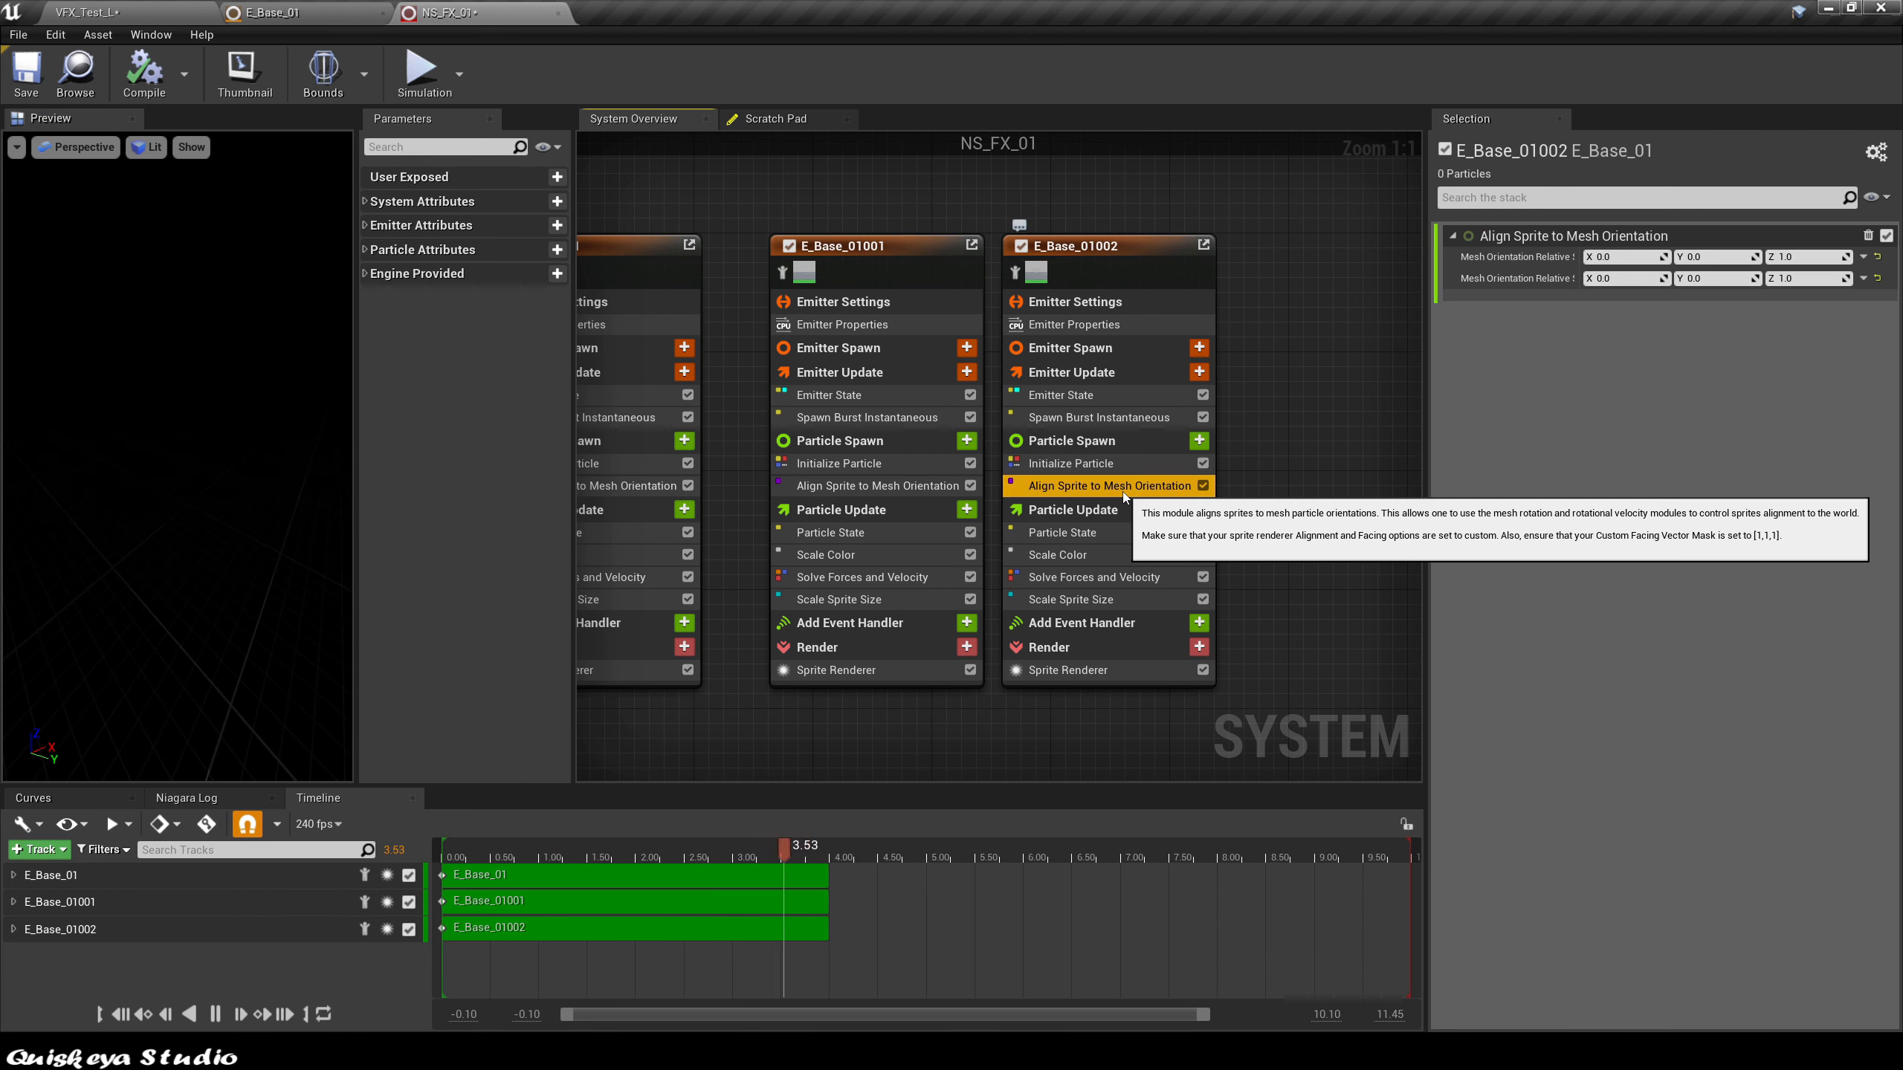
pyautogui.click(1087, 466)
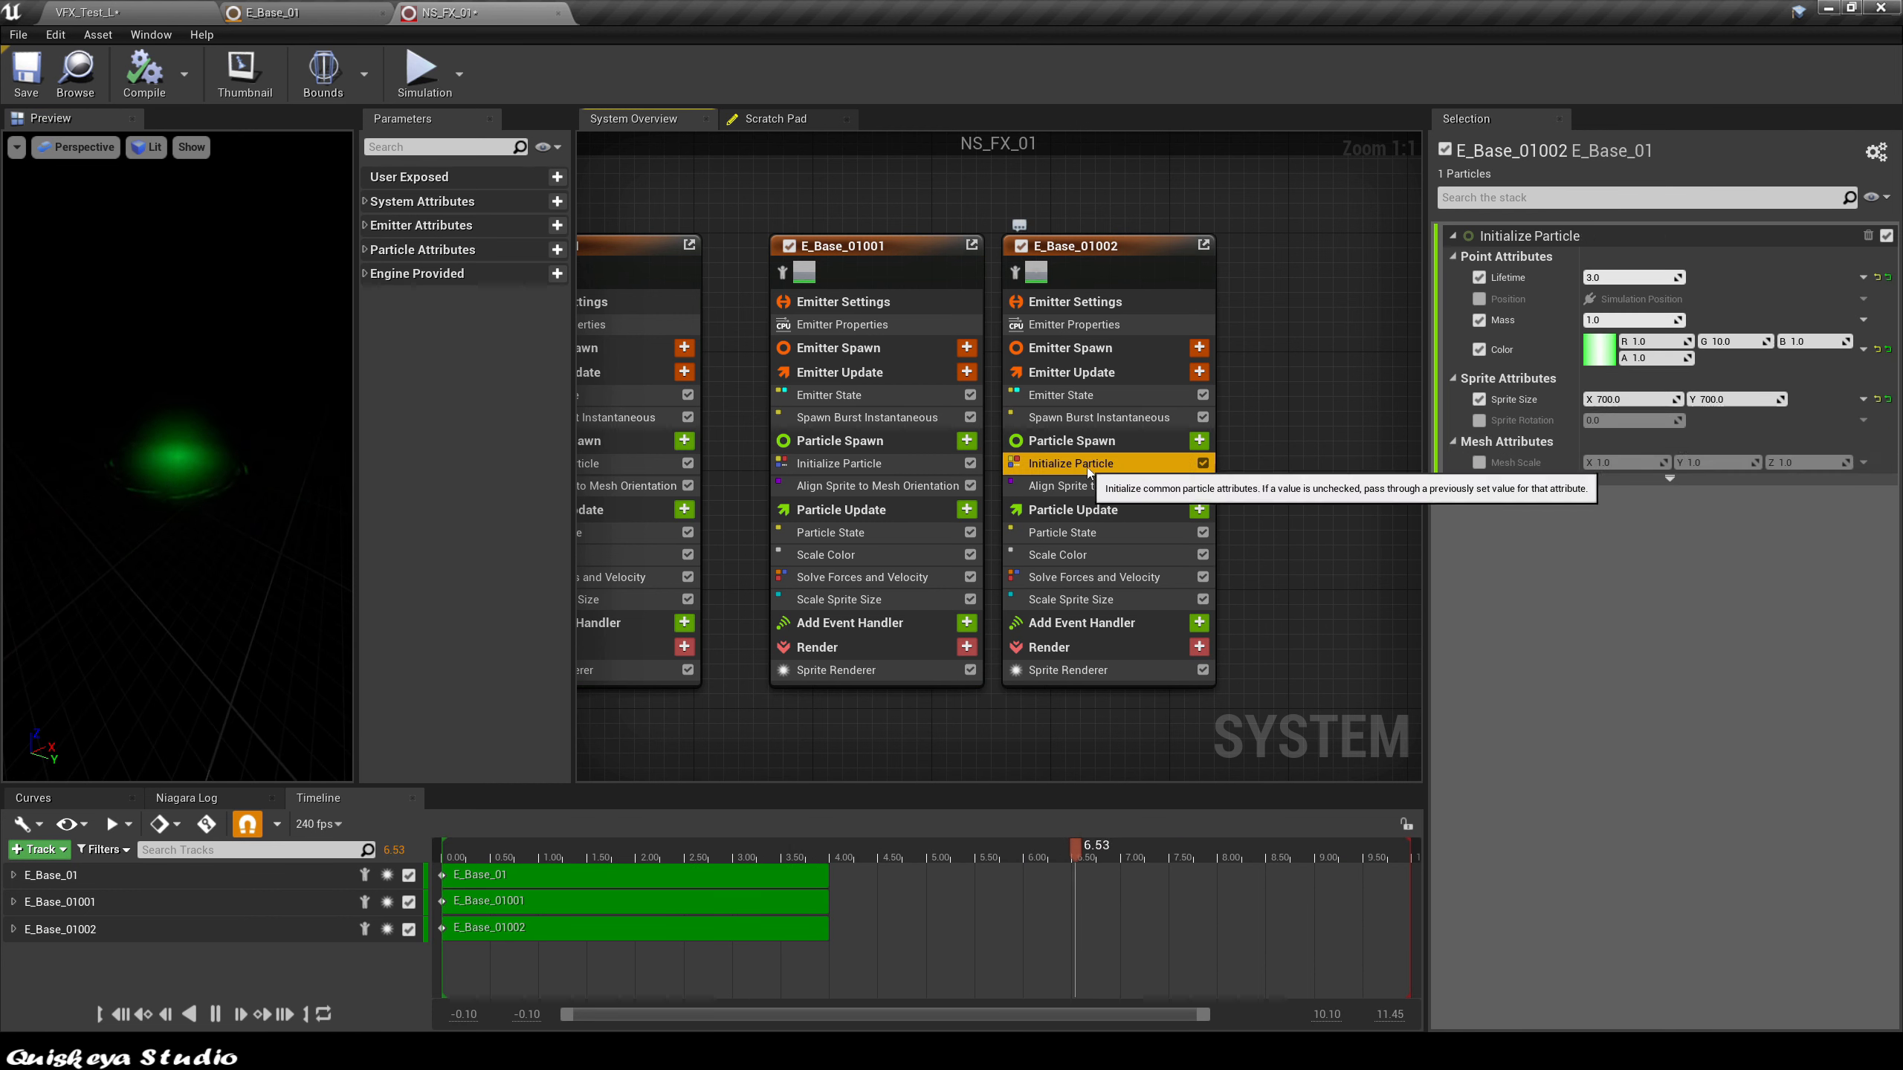
pyautogui.click(1624, 398)
pyautogui.write('5')
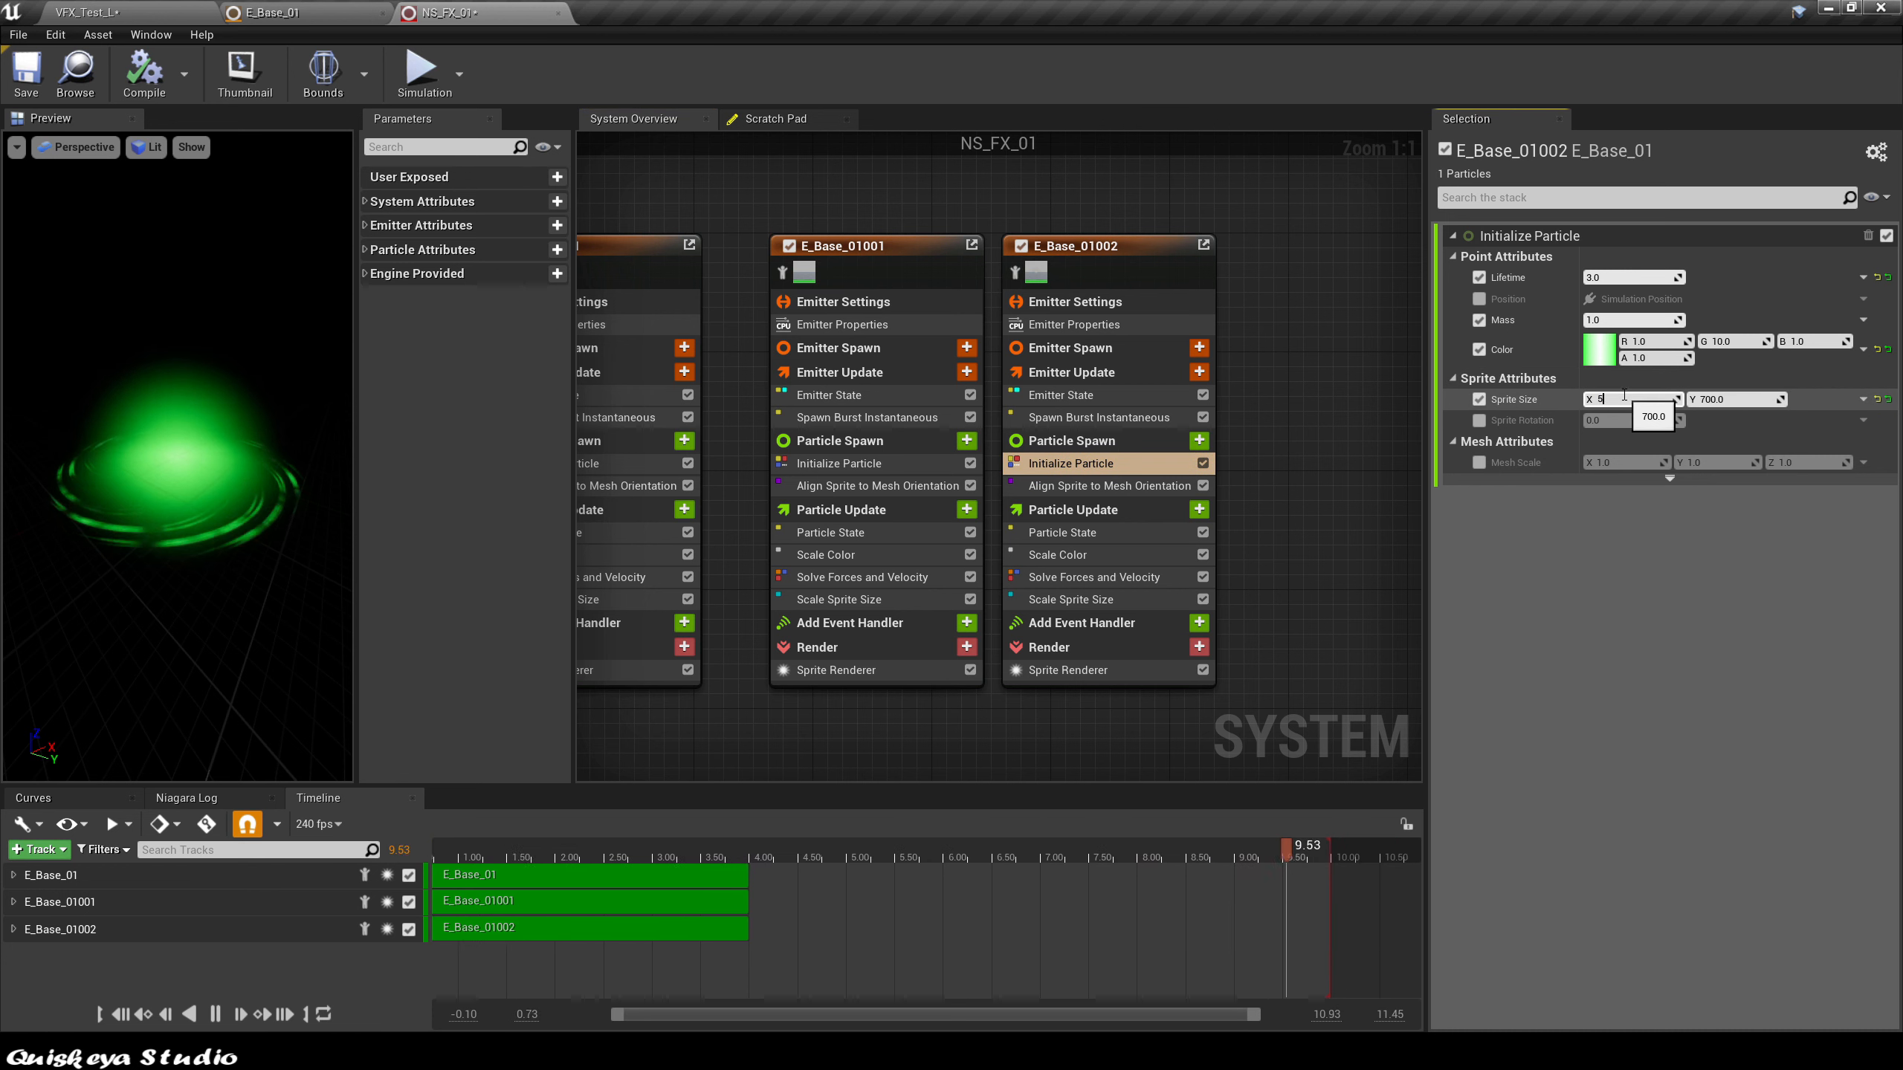
pyautogui.write('00')
pyautogui.press('Tab')
pyautogui.write('500')
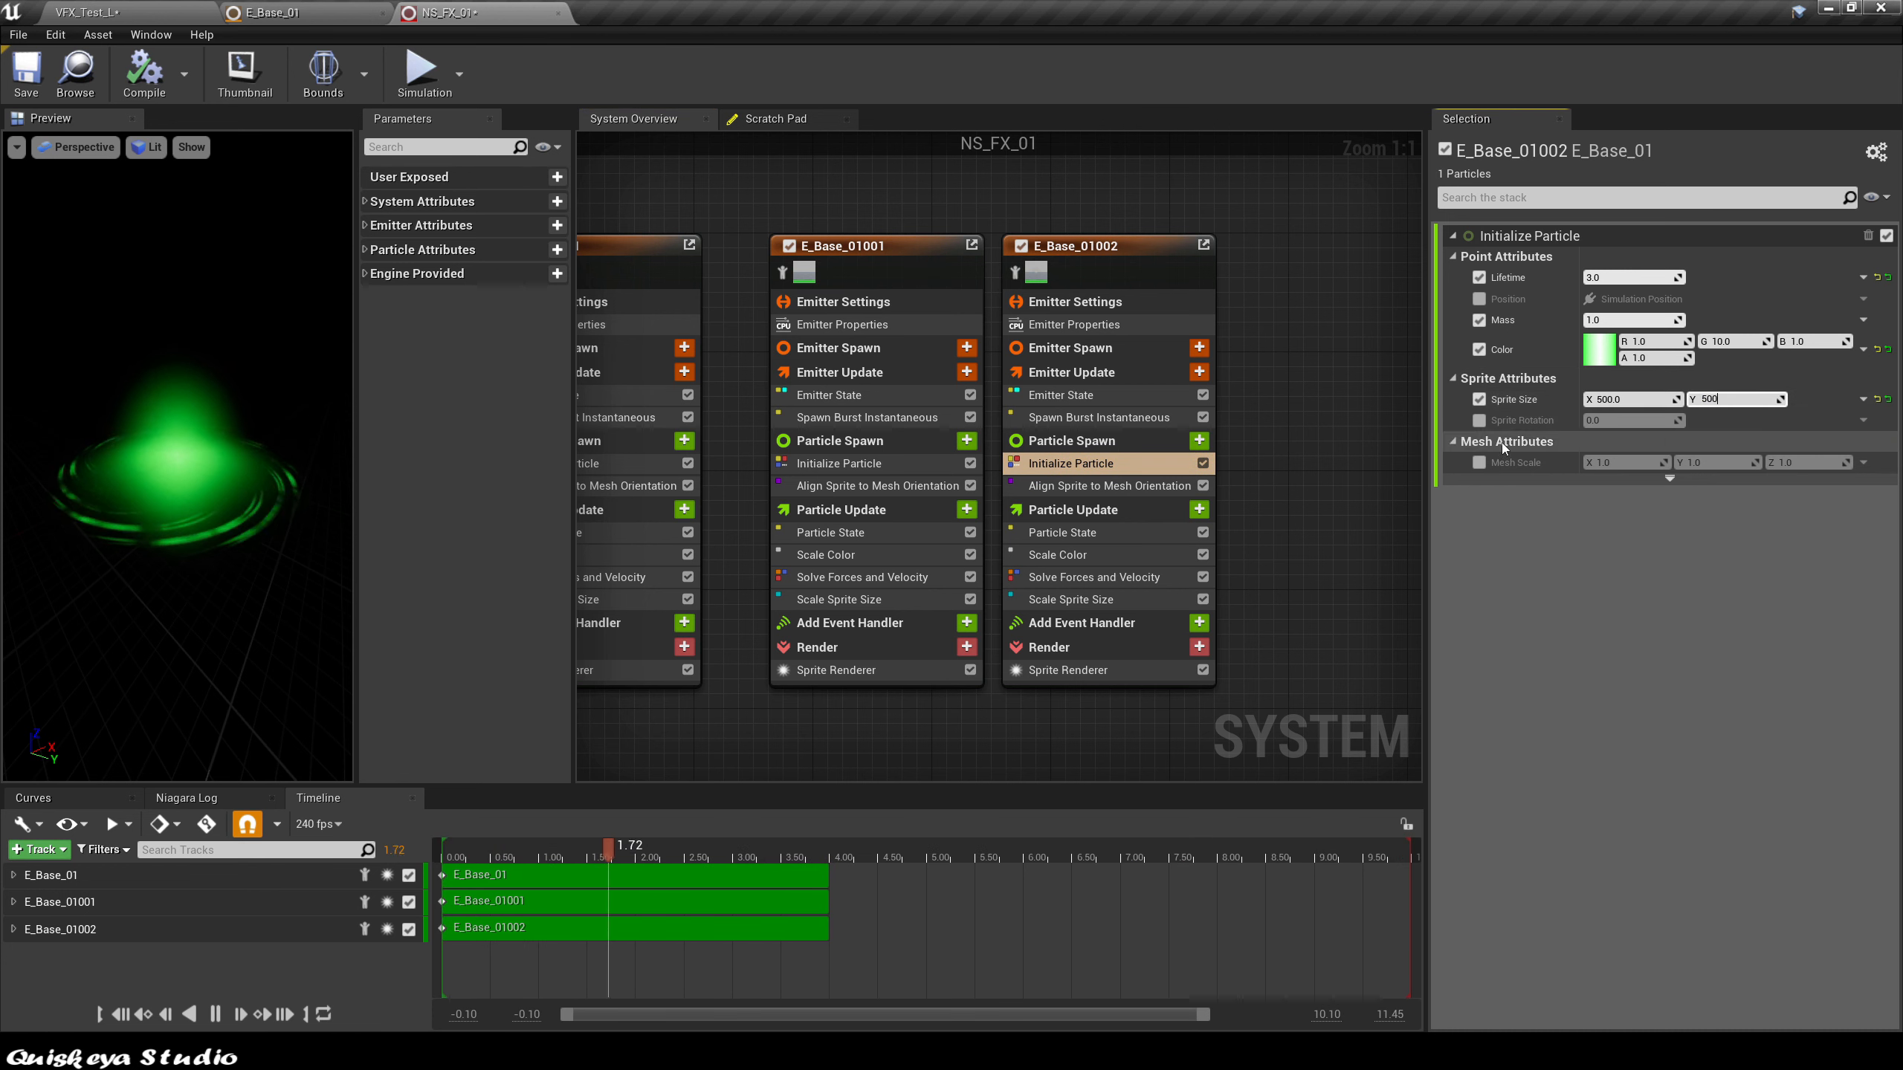
pyautogui.press('Return')
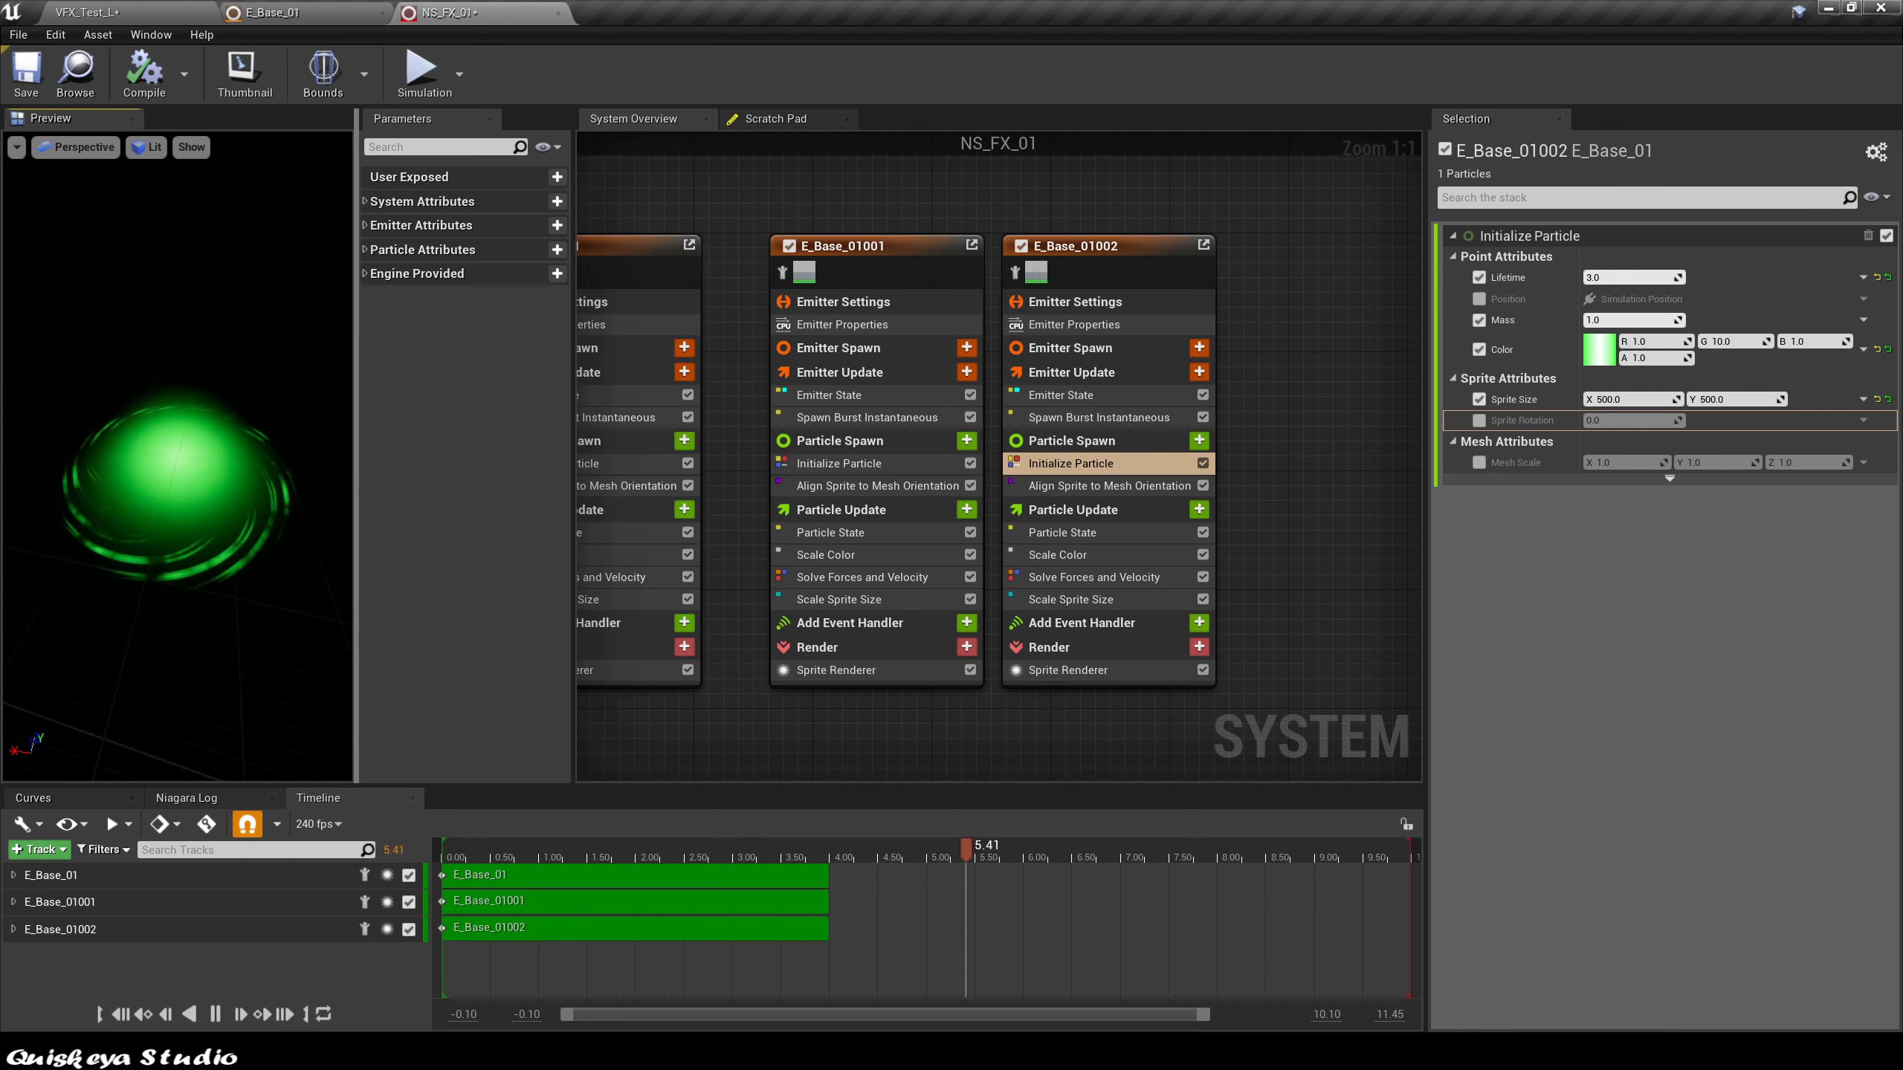
# Step: Duplicate the E_Base_01002 emitter and reset the copy's initial sprite size to 50 × 50
pyautogui.moveTo(1272, 350); pyautogui.dragTo(1169, 386, button='right')
pyautogui.click(1029, 257)
pyautogui.hotkey('ctrl', 'd')
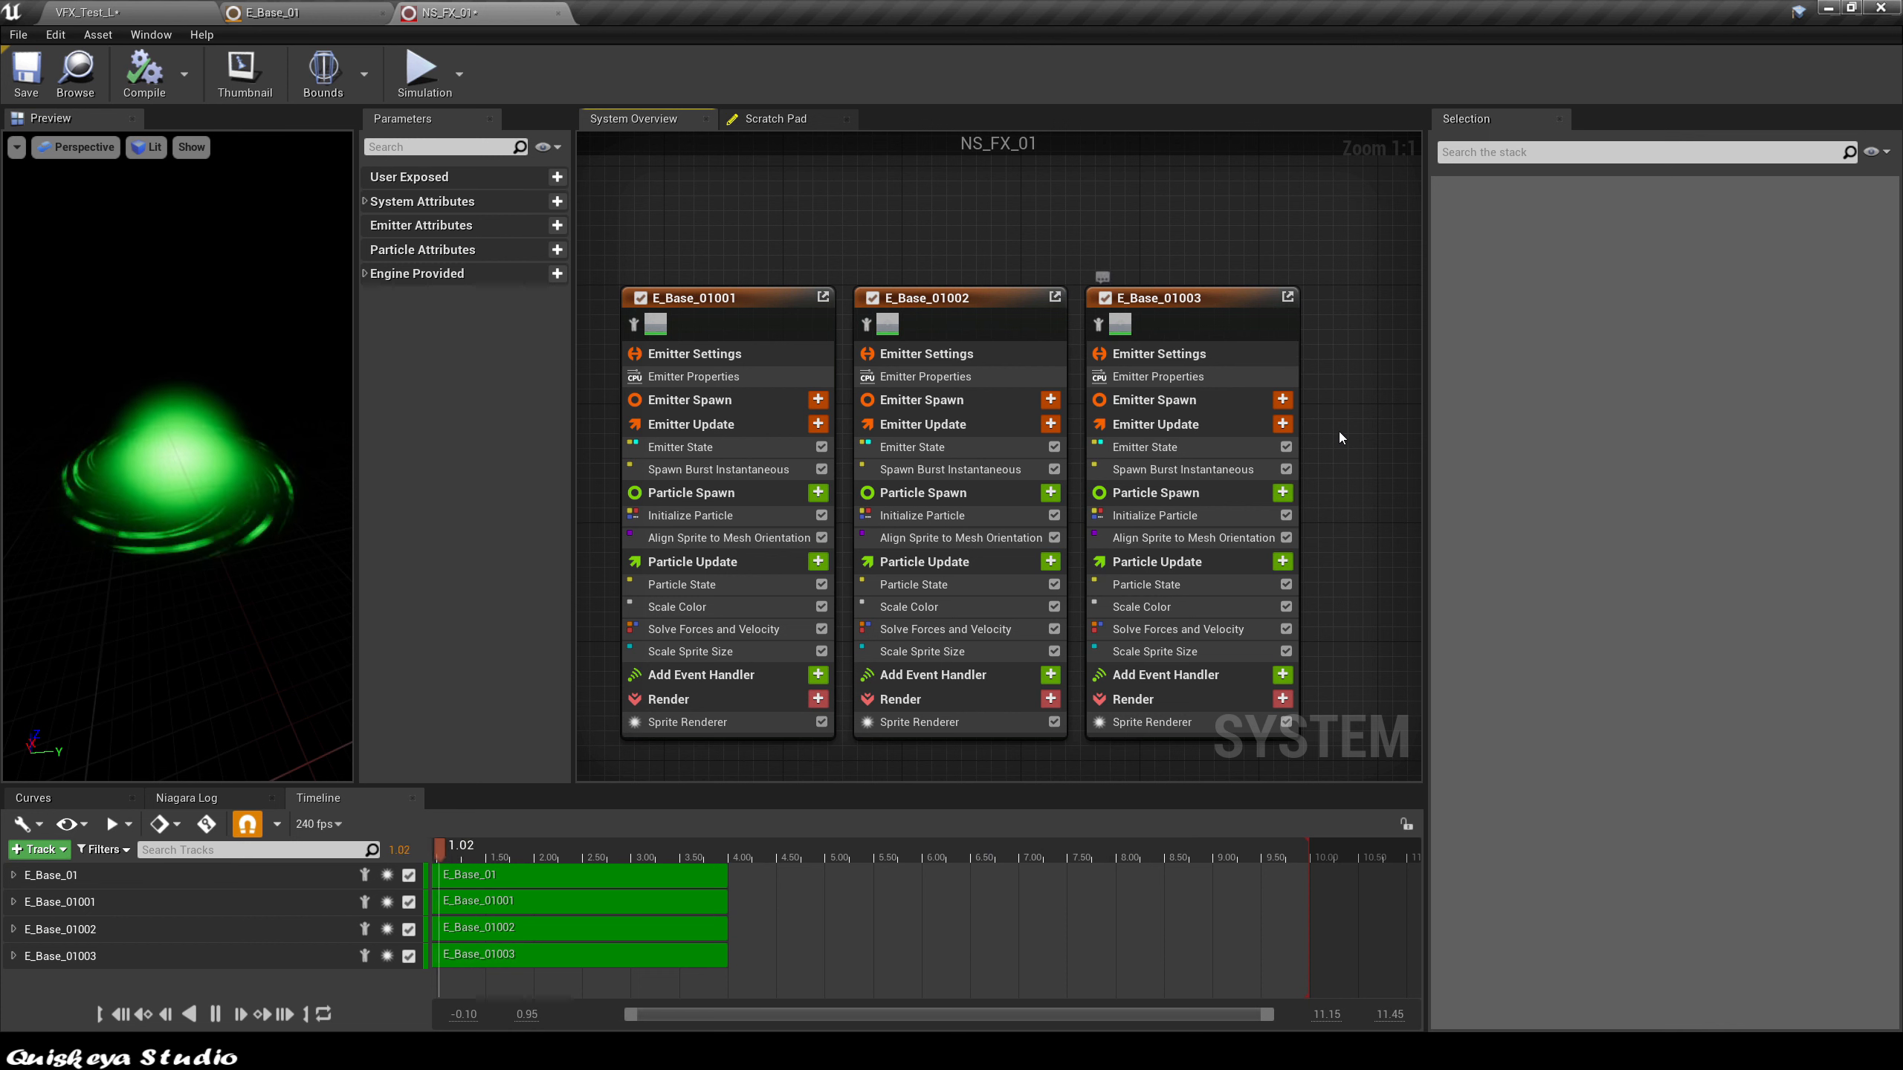
pyautogui.click(1182, 516)
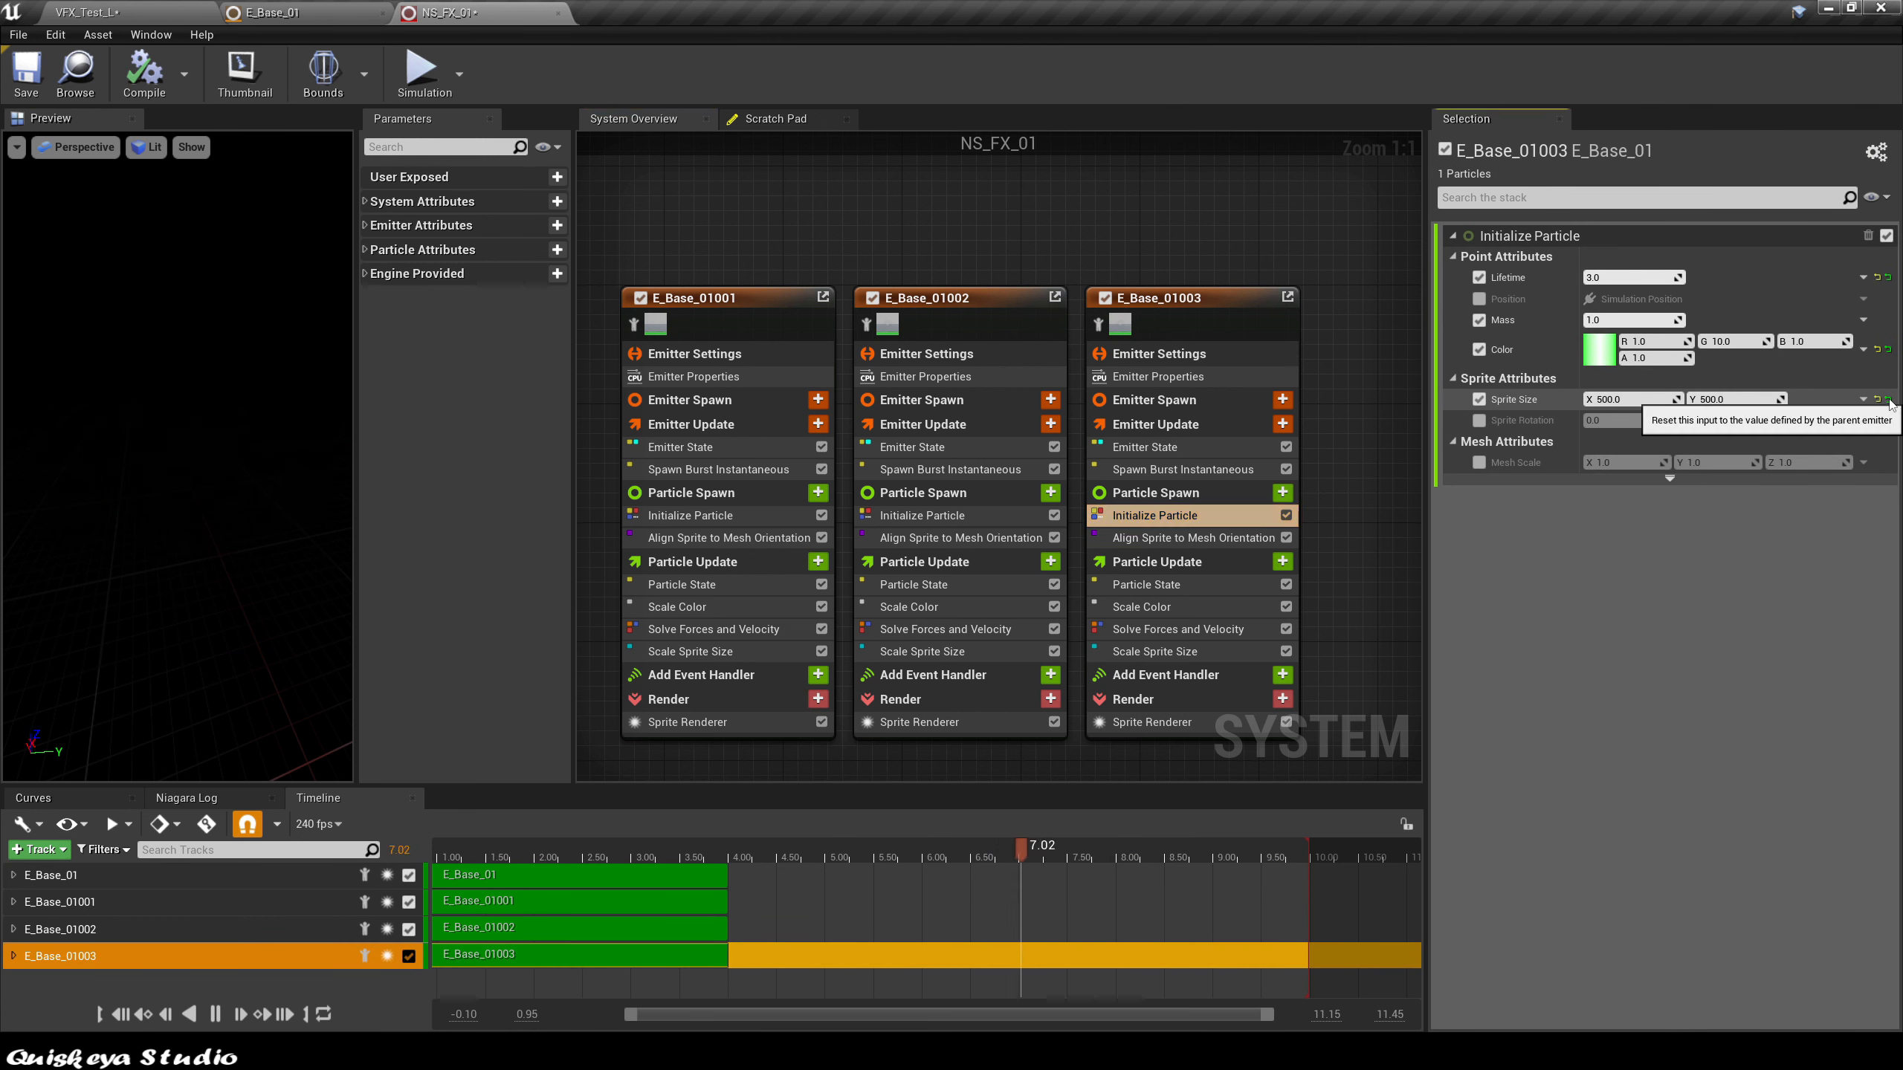
pyautogui.click(1885, 400)
# Step: Add a Sphere Location module to the Particle Spawn stage of E_Base_01003
pyautogui.moveTo(1371, 446); pyautogui.dragTo(1298, 411, button='right')
pyautogui.click(1208, 458)
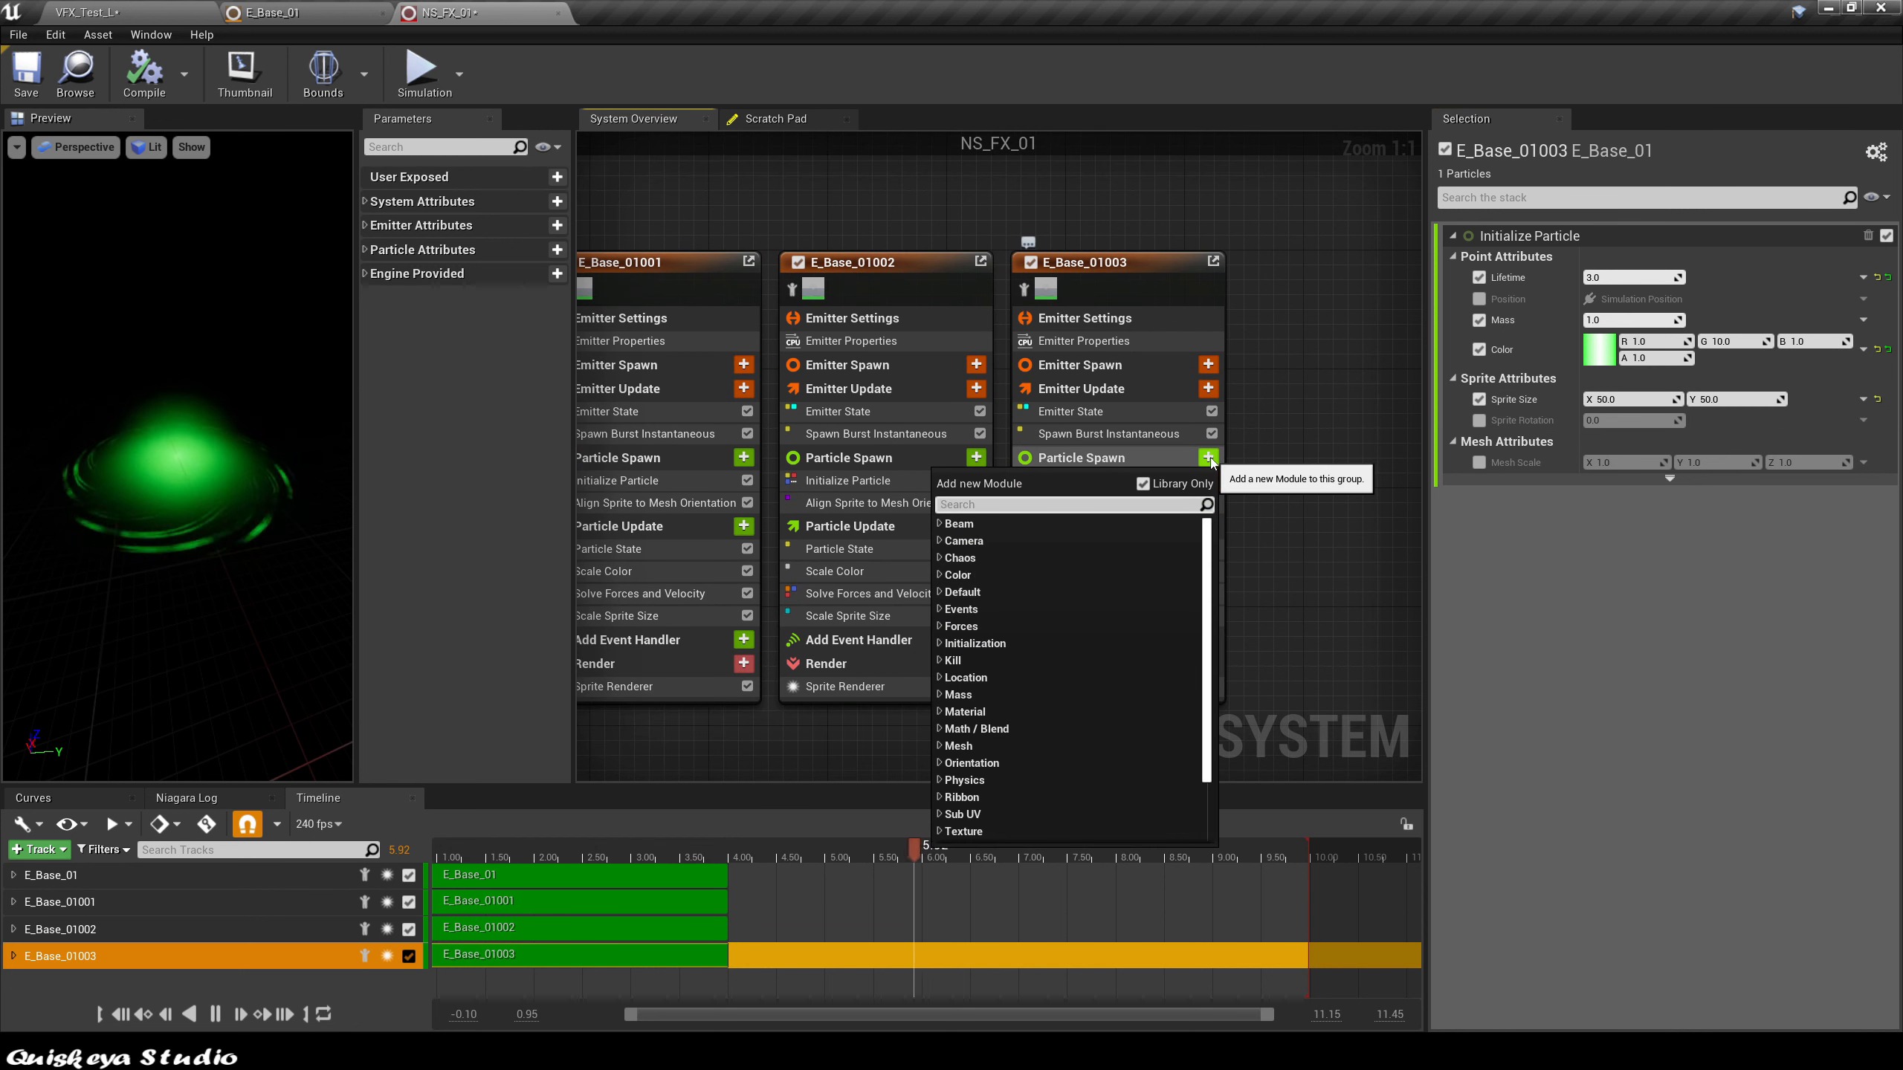
pyautogui.write('phere')
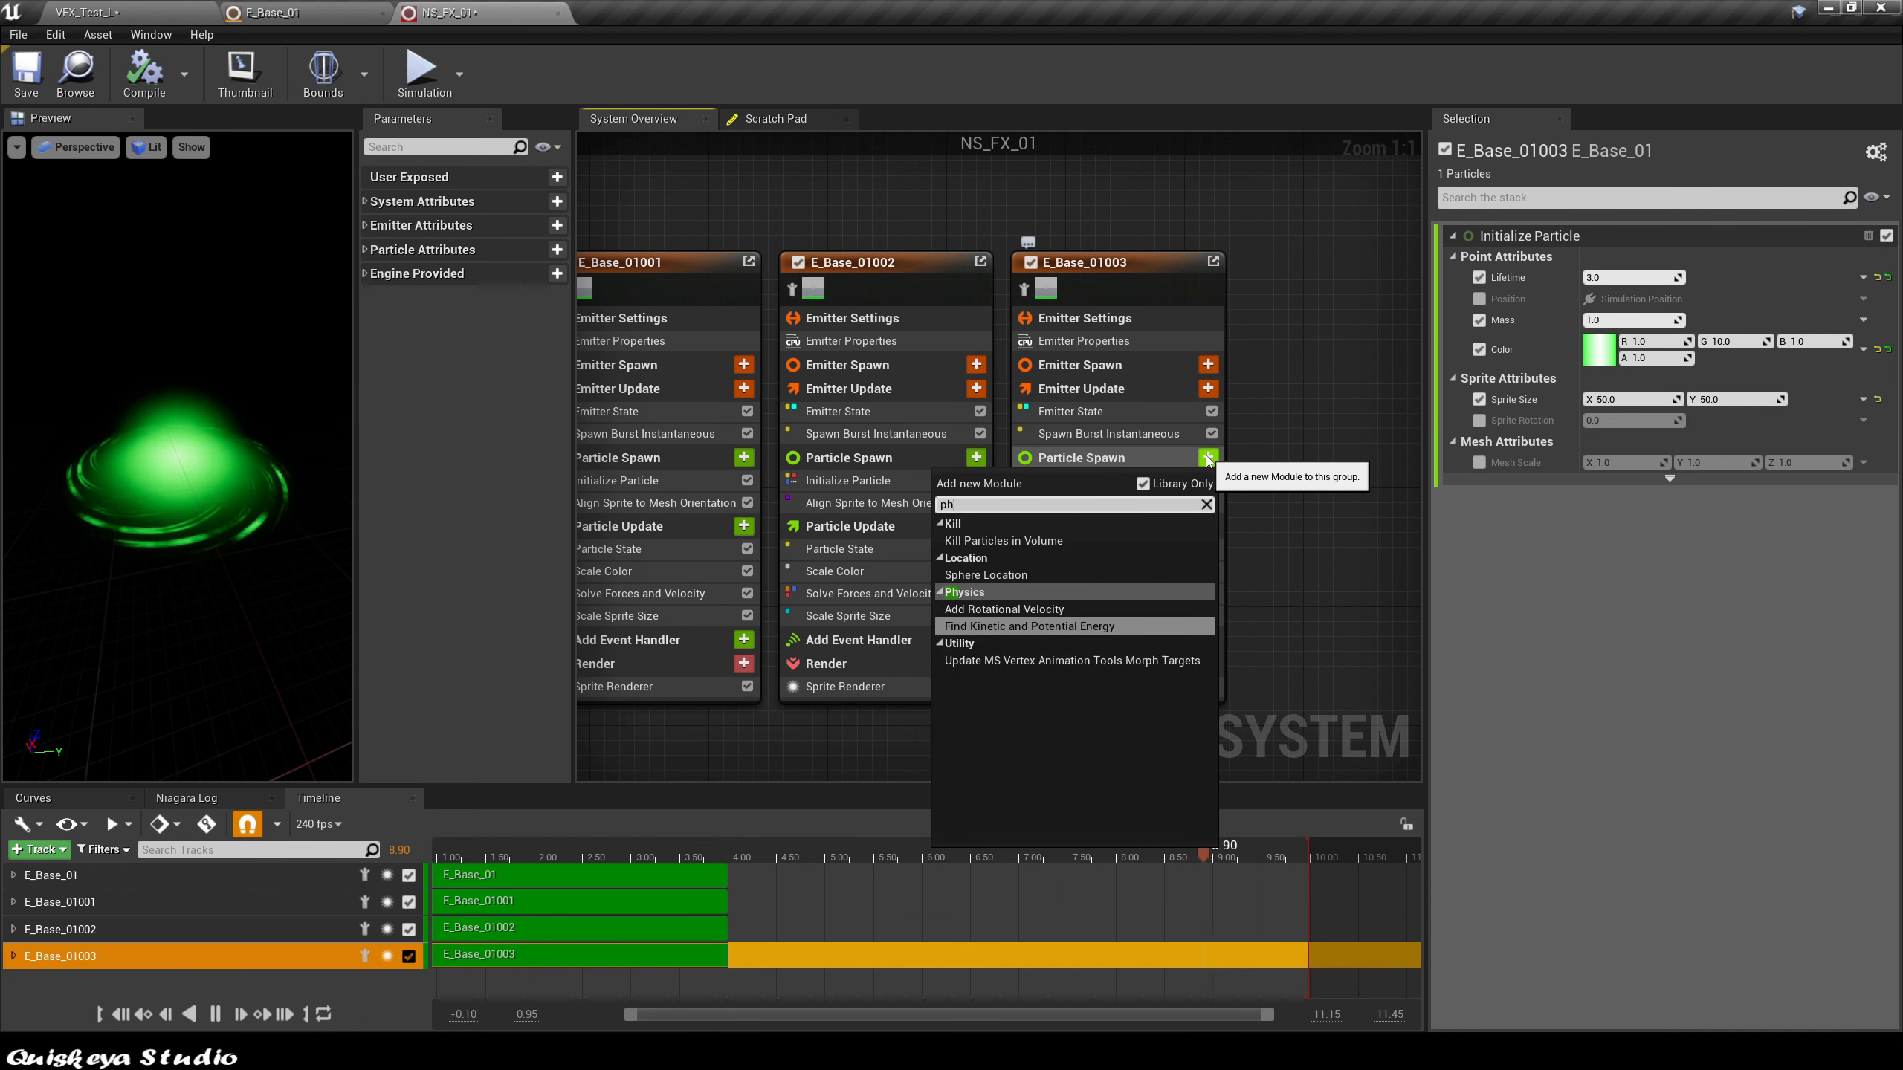
pyautogui.click(1027, 575)
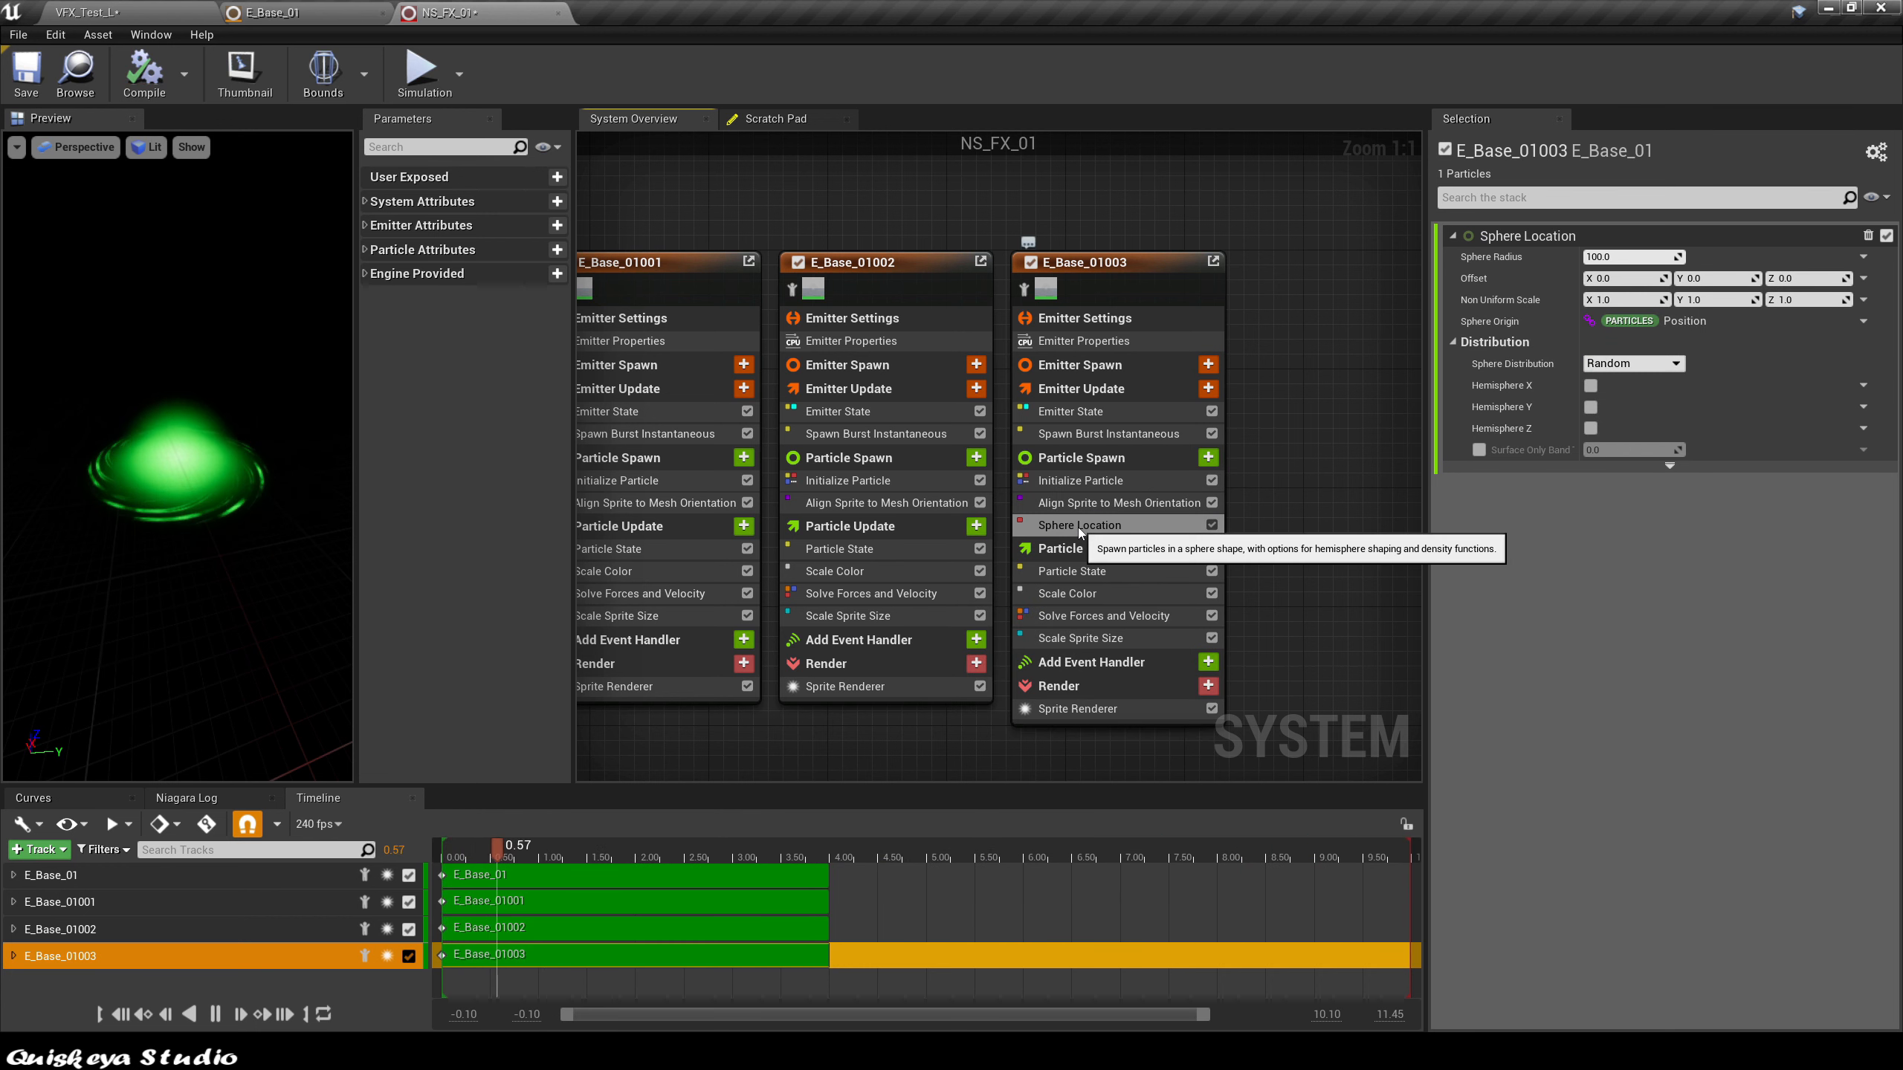
# Step: Set the Spawn Burst Instantaneous spawn count of E_Base_01003 to 20
pyautogui.click(1083, 434)
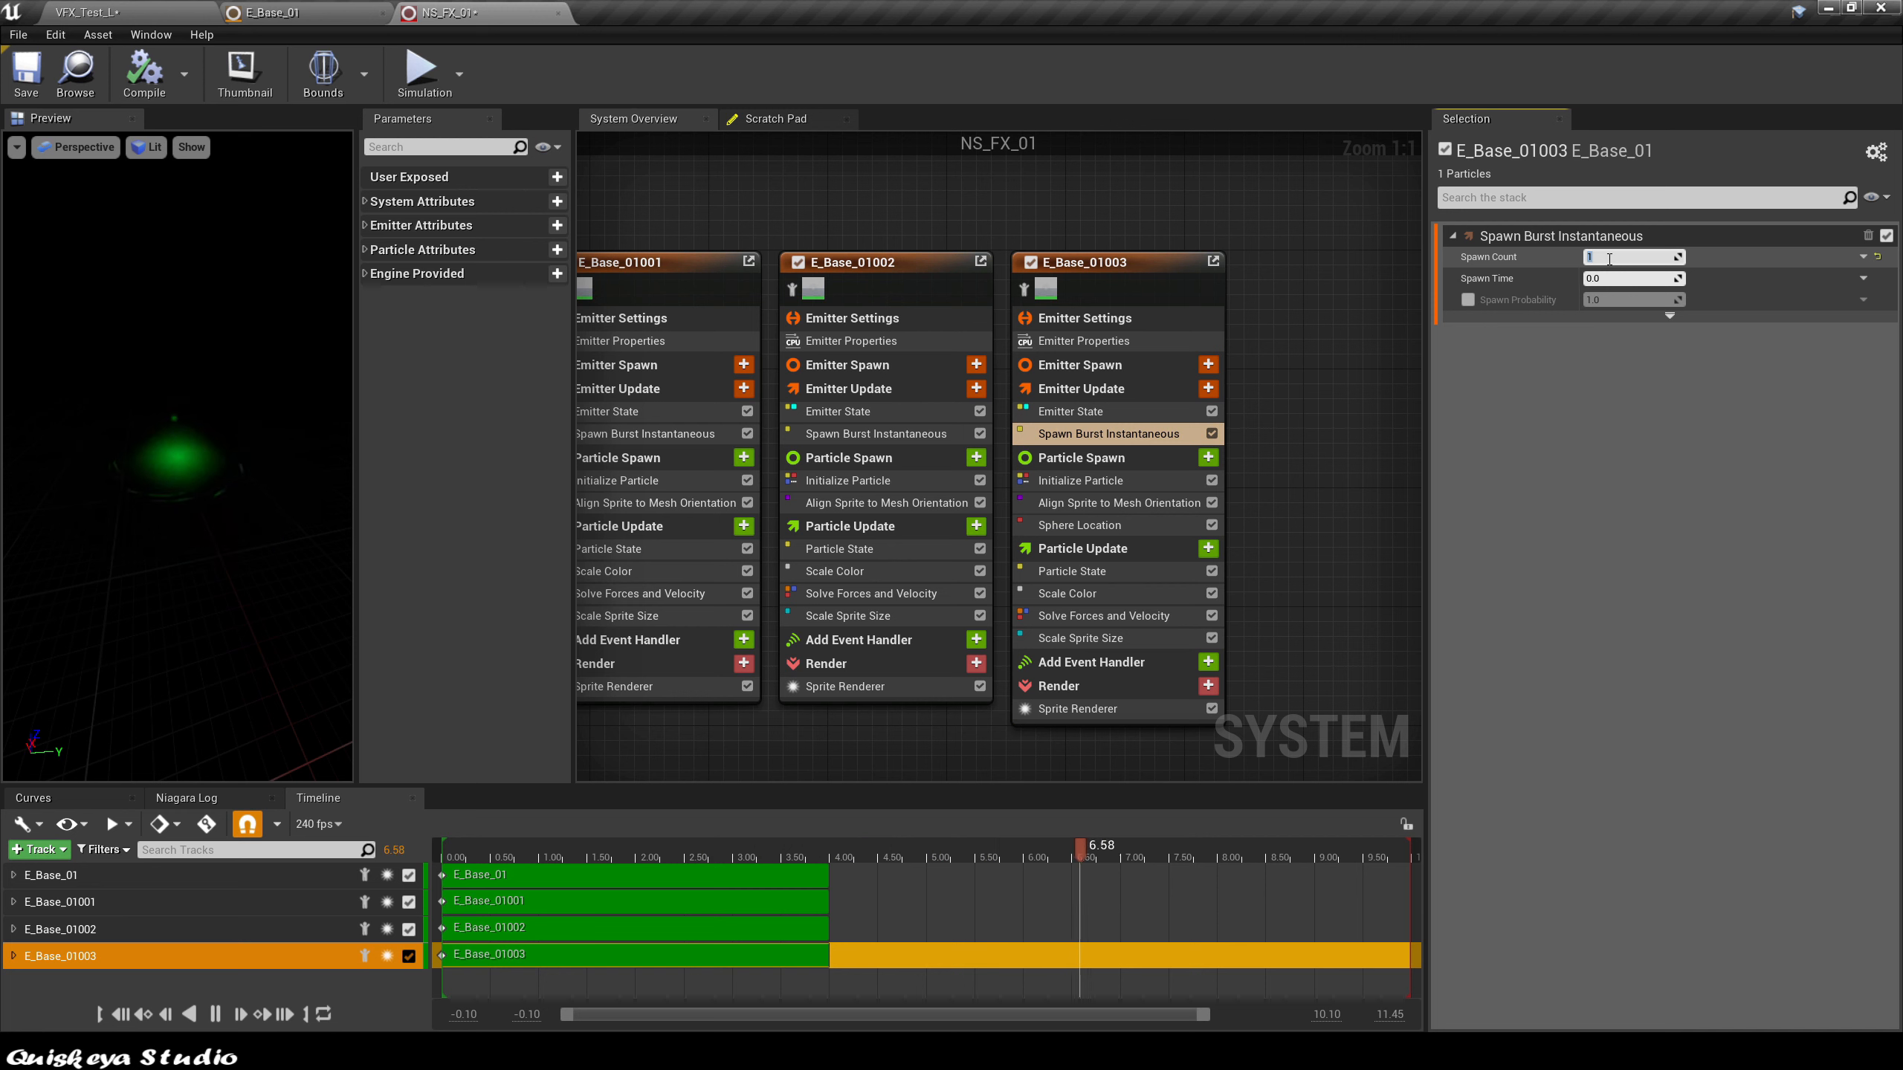
pyautogui.write('20')
pyautogui.press('Return')
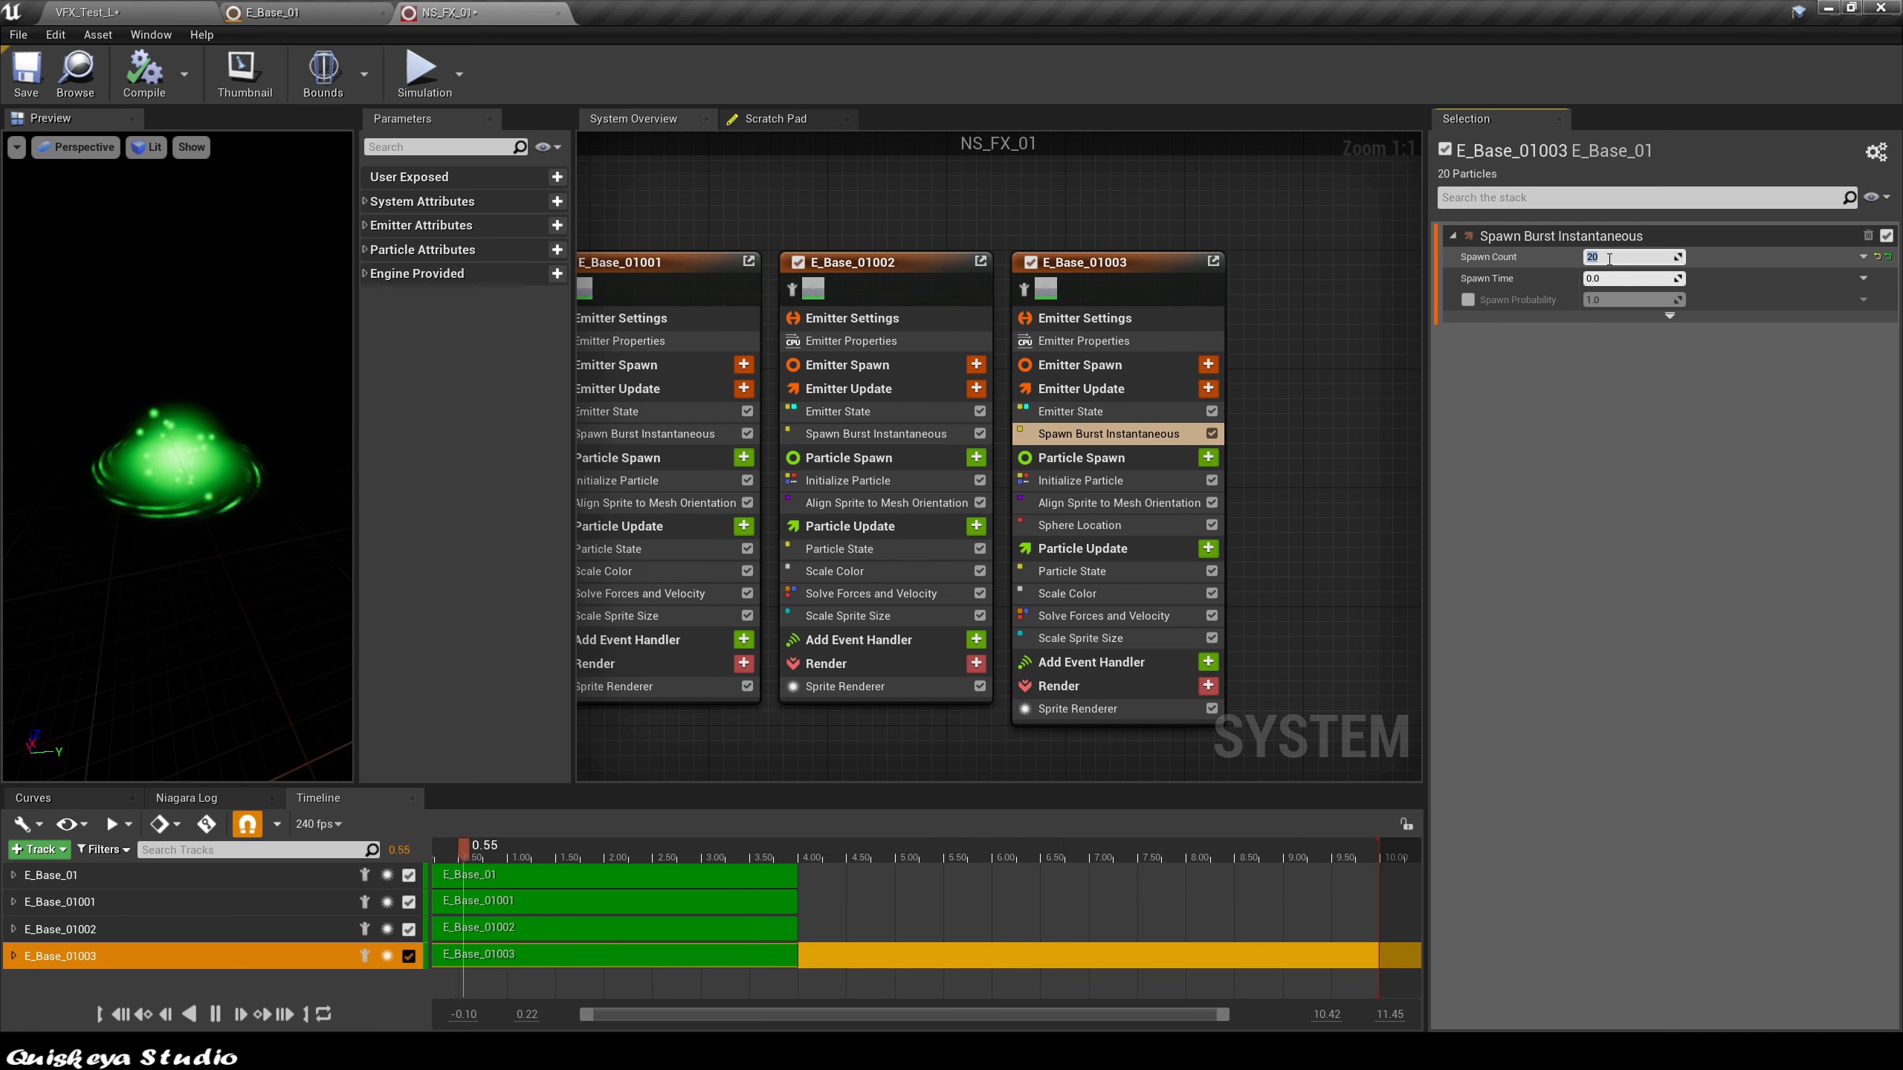
pyautogui.moveTo(270, 405); pyautogui.dragTo(270, 365)
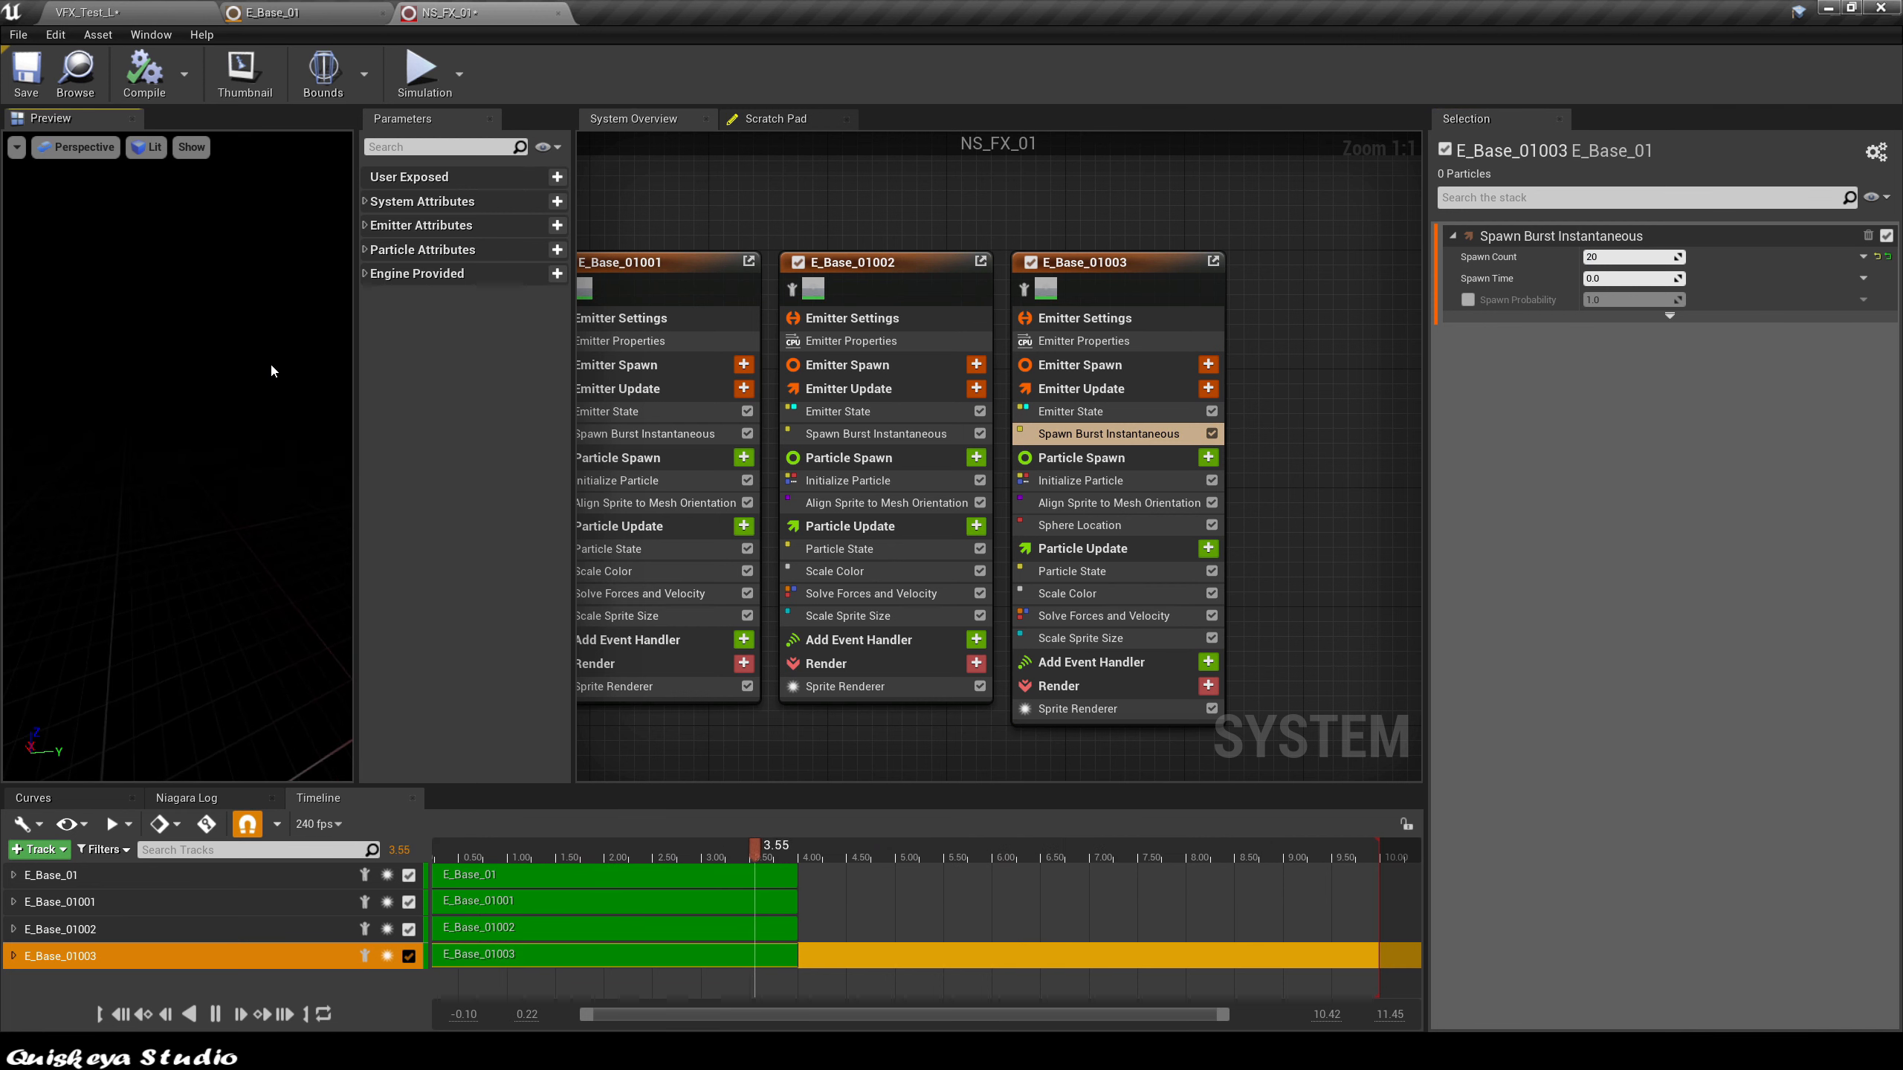
# Step: Change the initial sprite size of E_Base_01003 to a Vector 2DFrom Float input with a value of about 26.2
pyautogui.click(1086, 480)
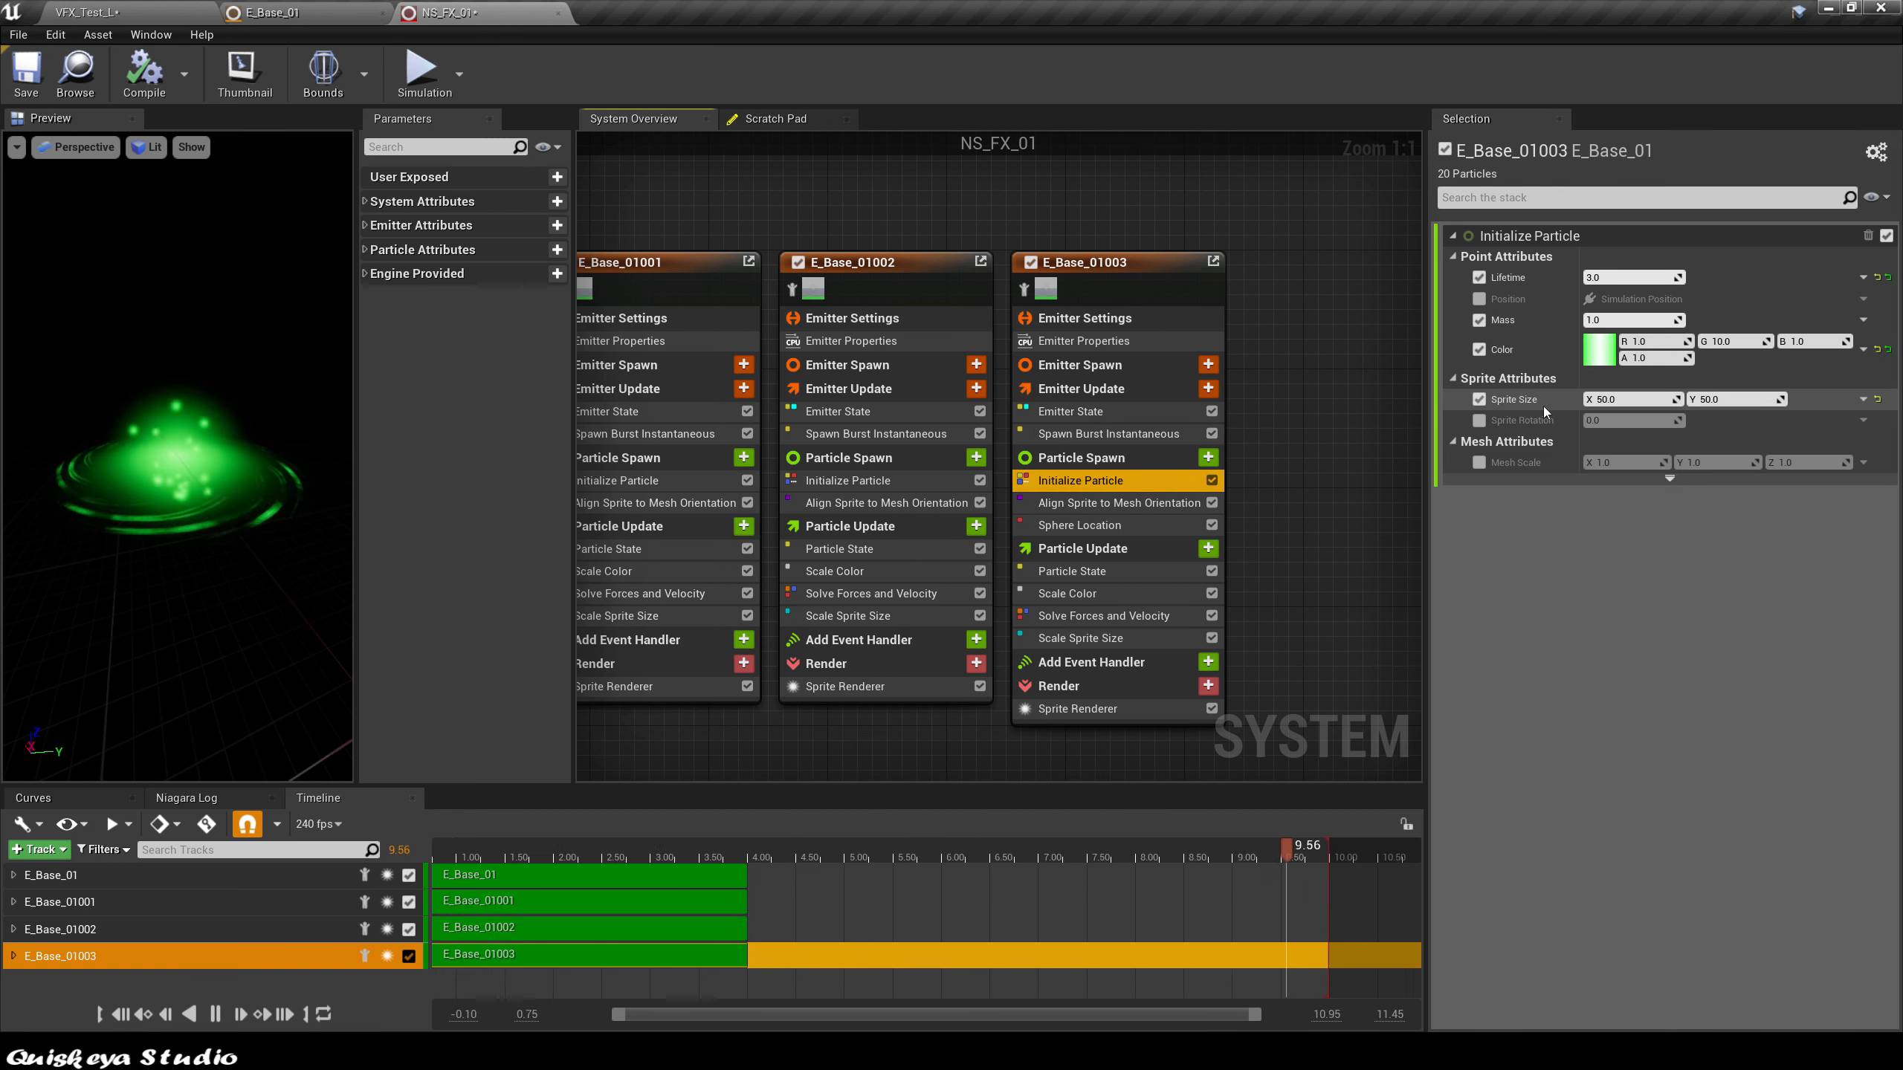
pyautogui.click(1863, 400)
pyautogui.write('float')
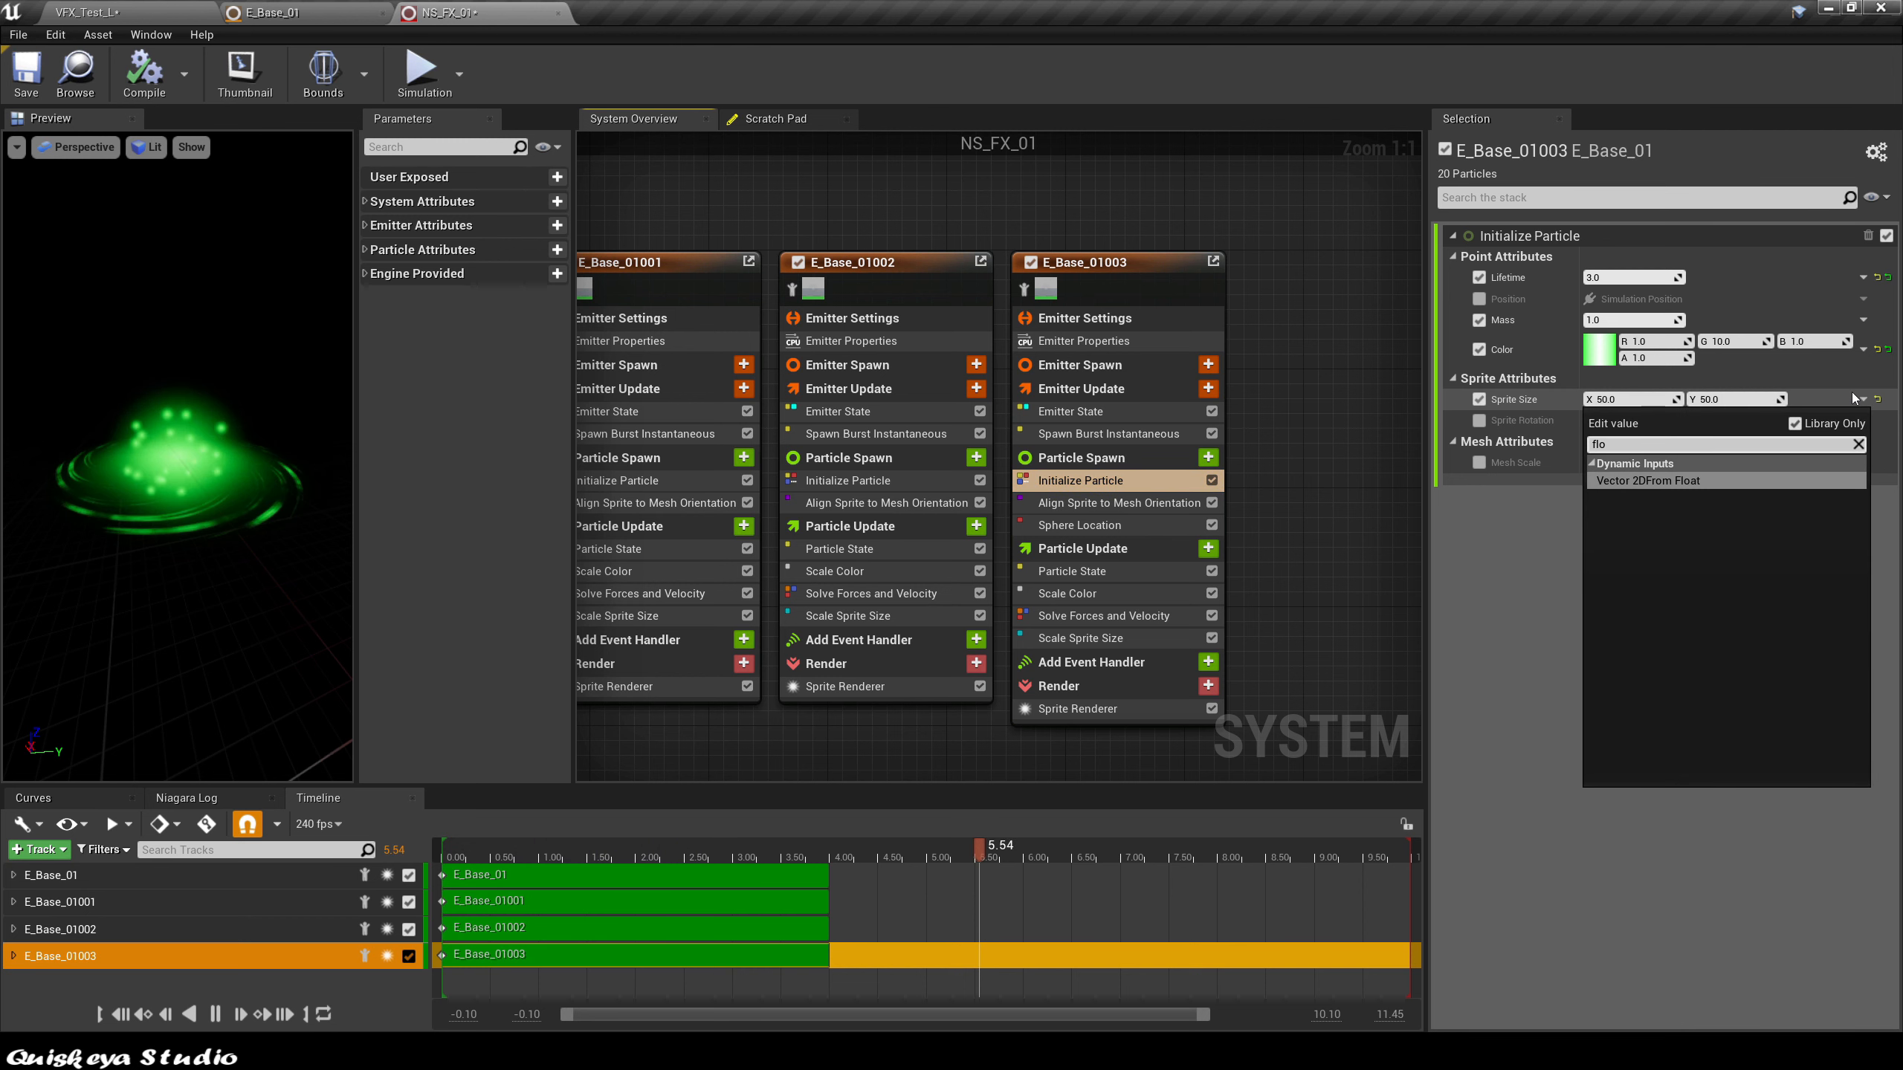
pyautogui.click(1662, 477)
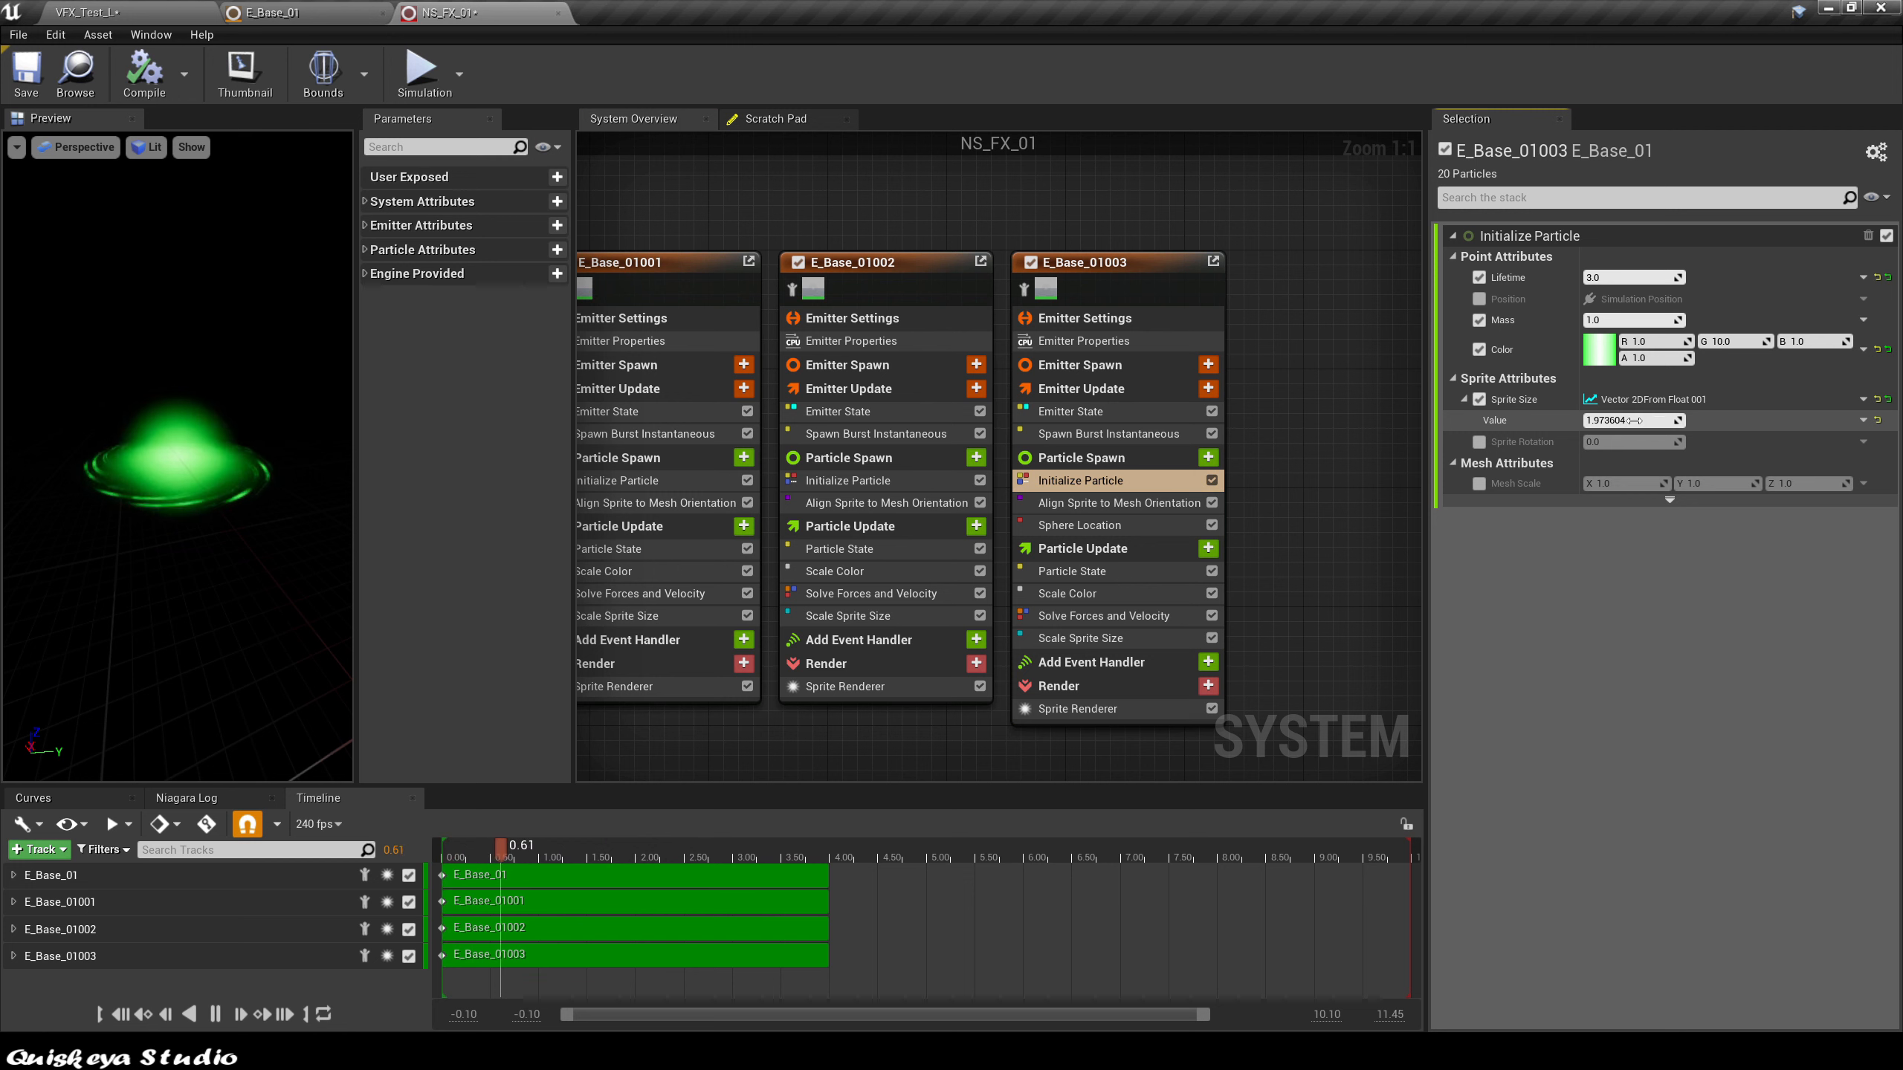
pyautogui.moveTo(1633, 419); pyautogui.dragTo(1704, 420)
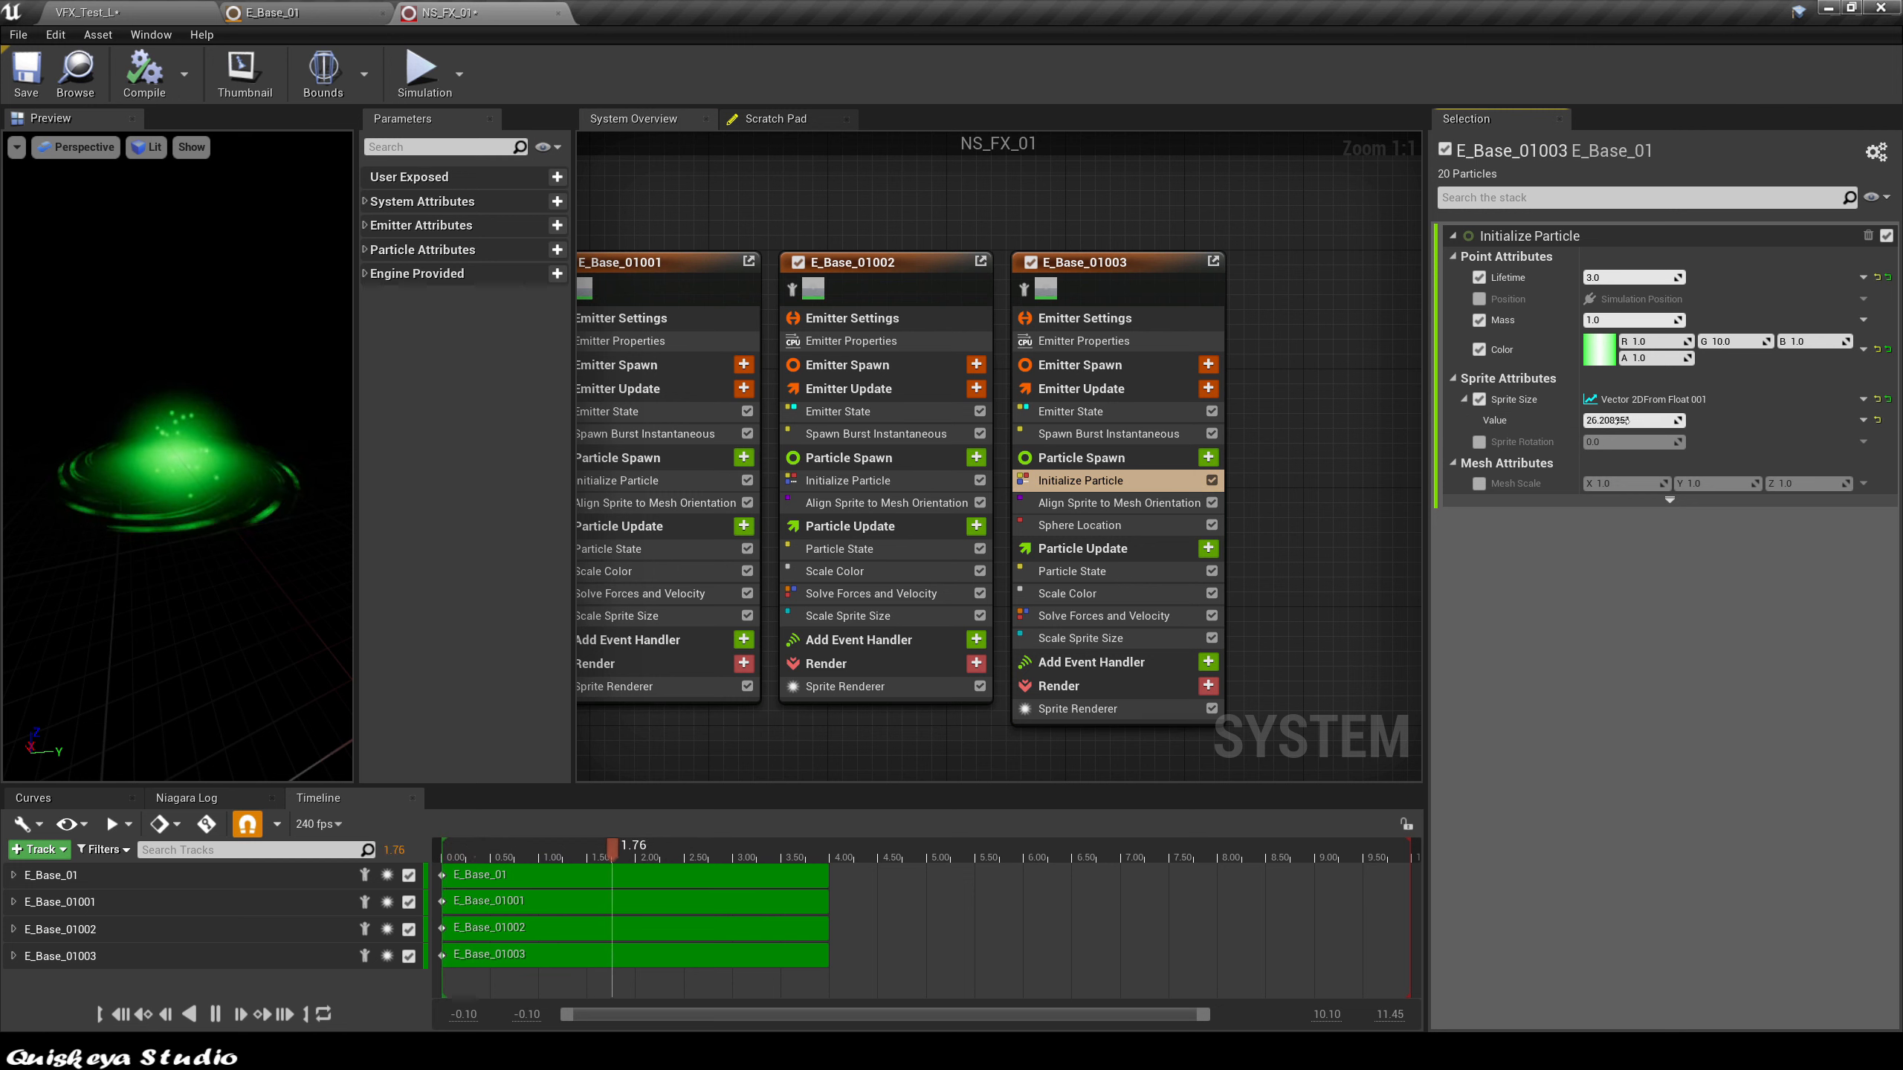
# Step: Drive the sprite size value of E_Base_01003 with a Uniform Ranged Float, minimum 20 and maximum 35
pyautogui.click(1863, 420)
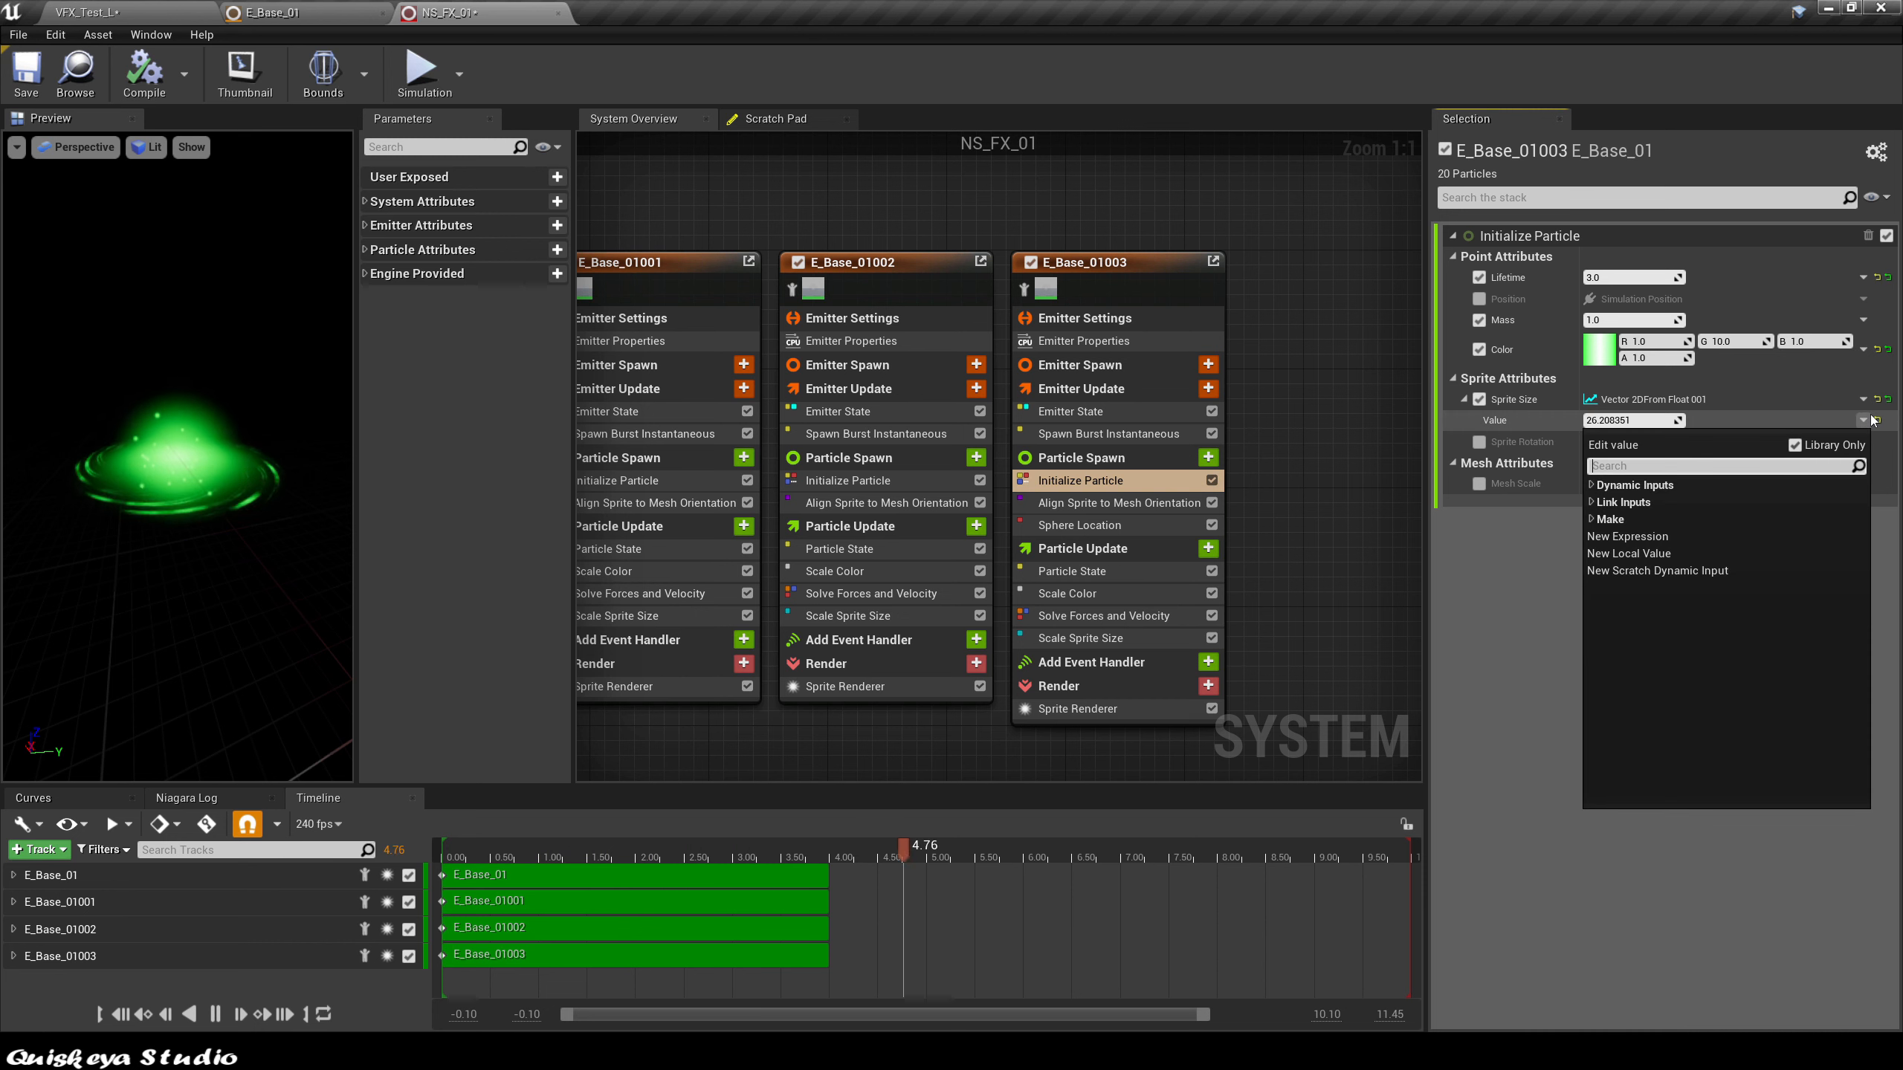
pyautogui.write('ran')
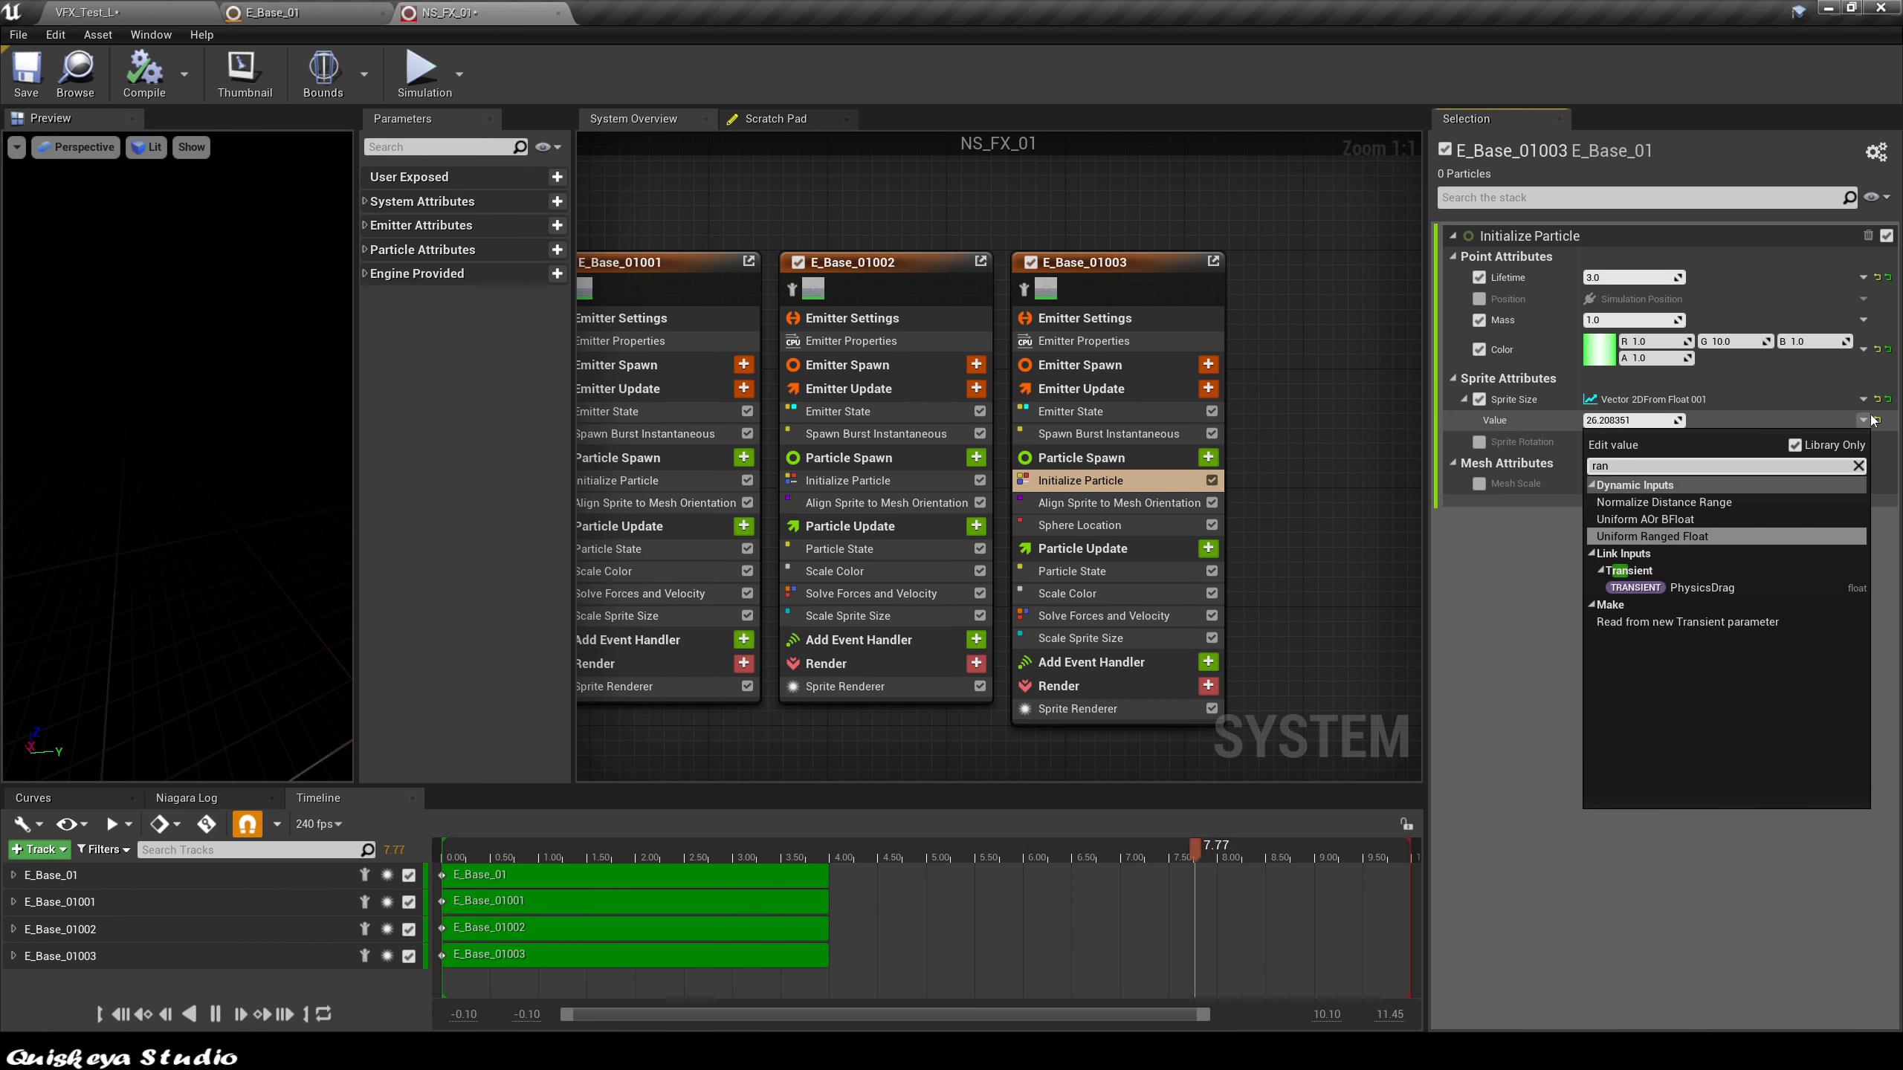
pyautogui.click(1657, 536)
pyautogui.click(1604, 442)
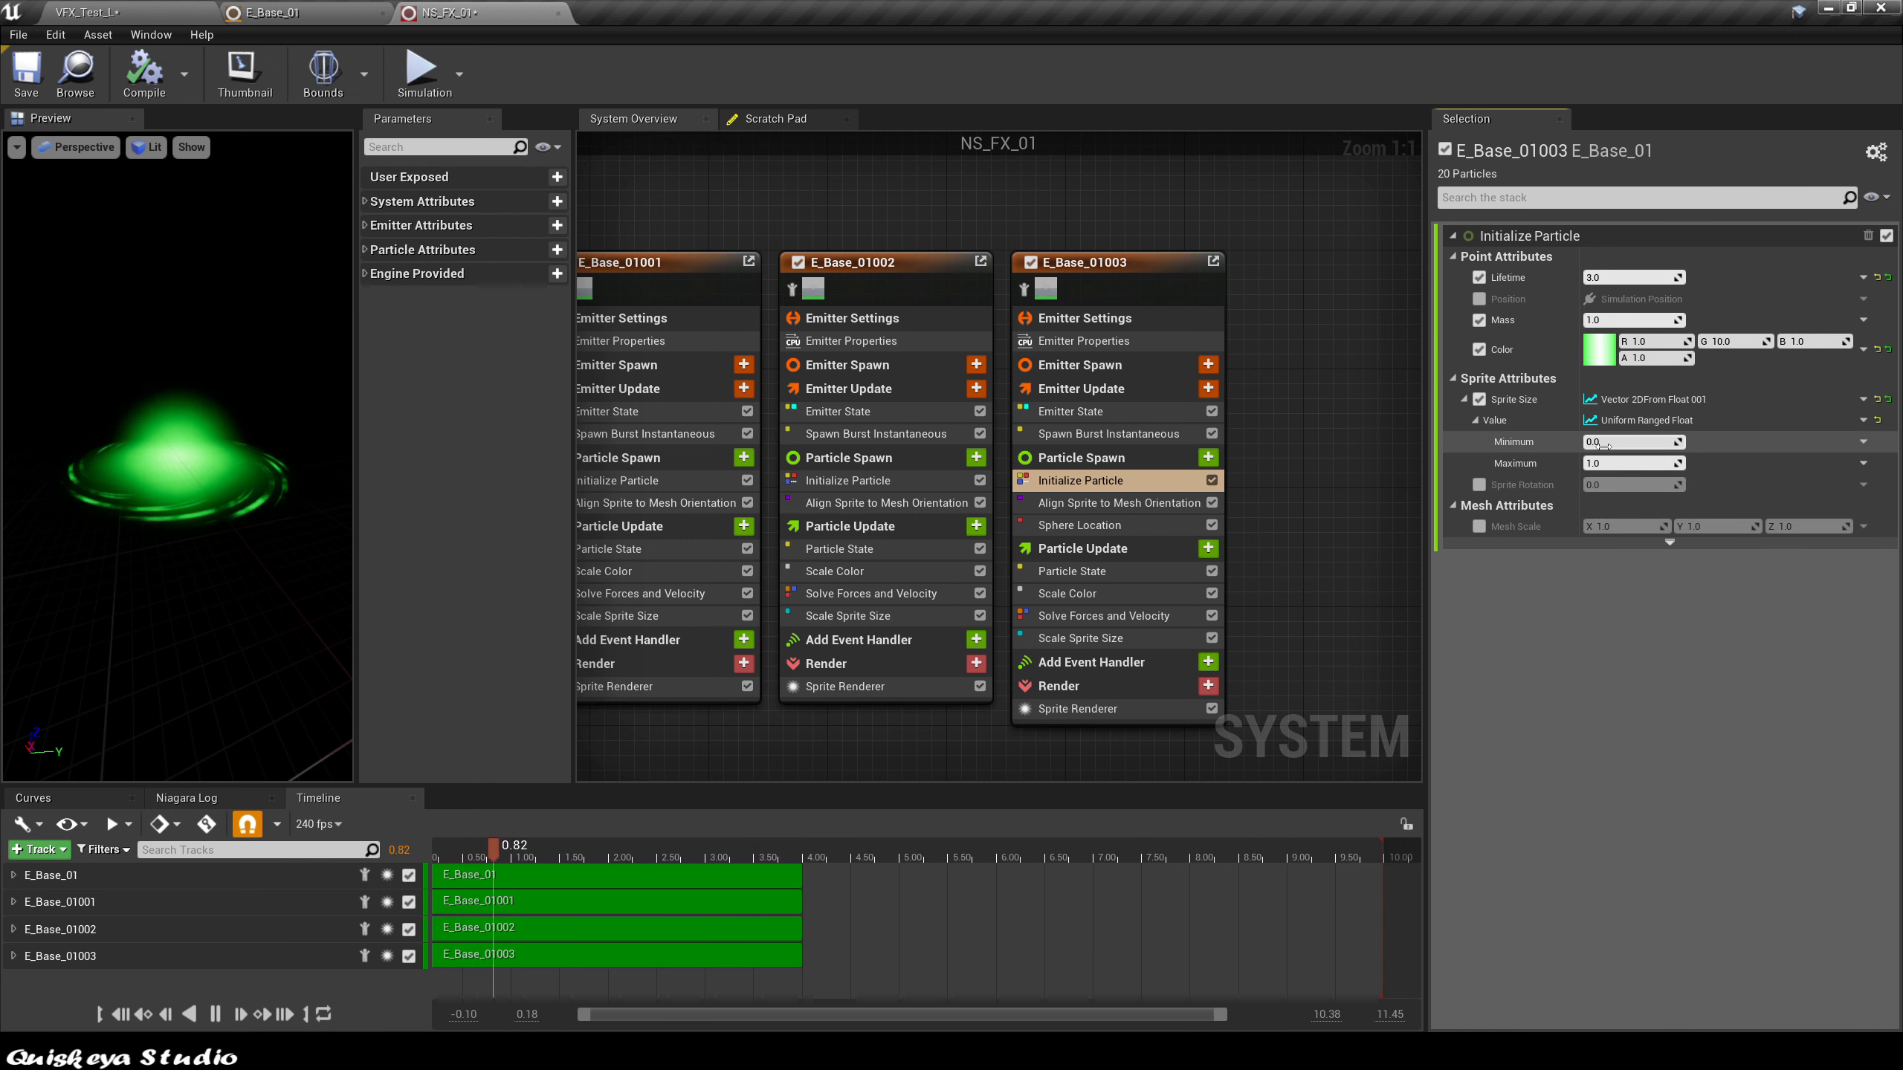
pyautogui.write('20')
pyautogui.click(1633, 462)
pyautogui.write('35')
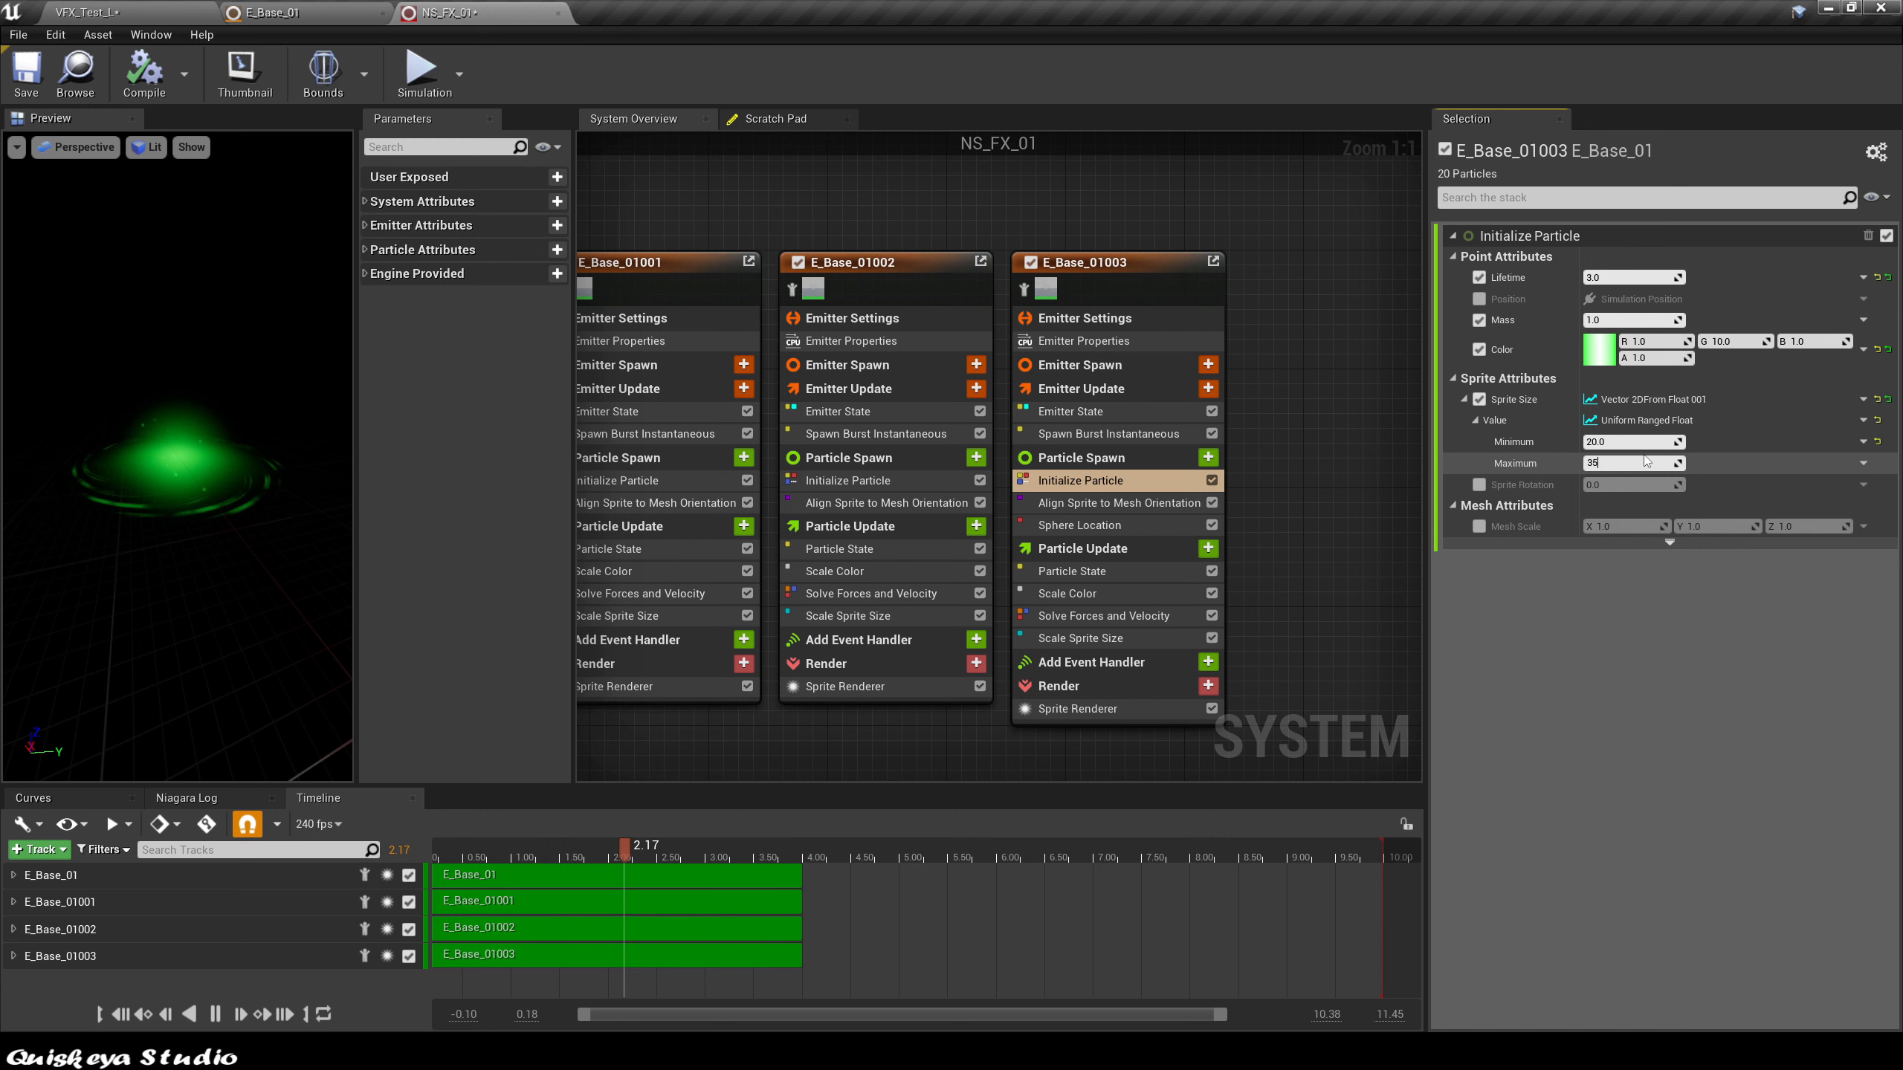
pyautogui.press('Return')
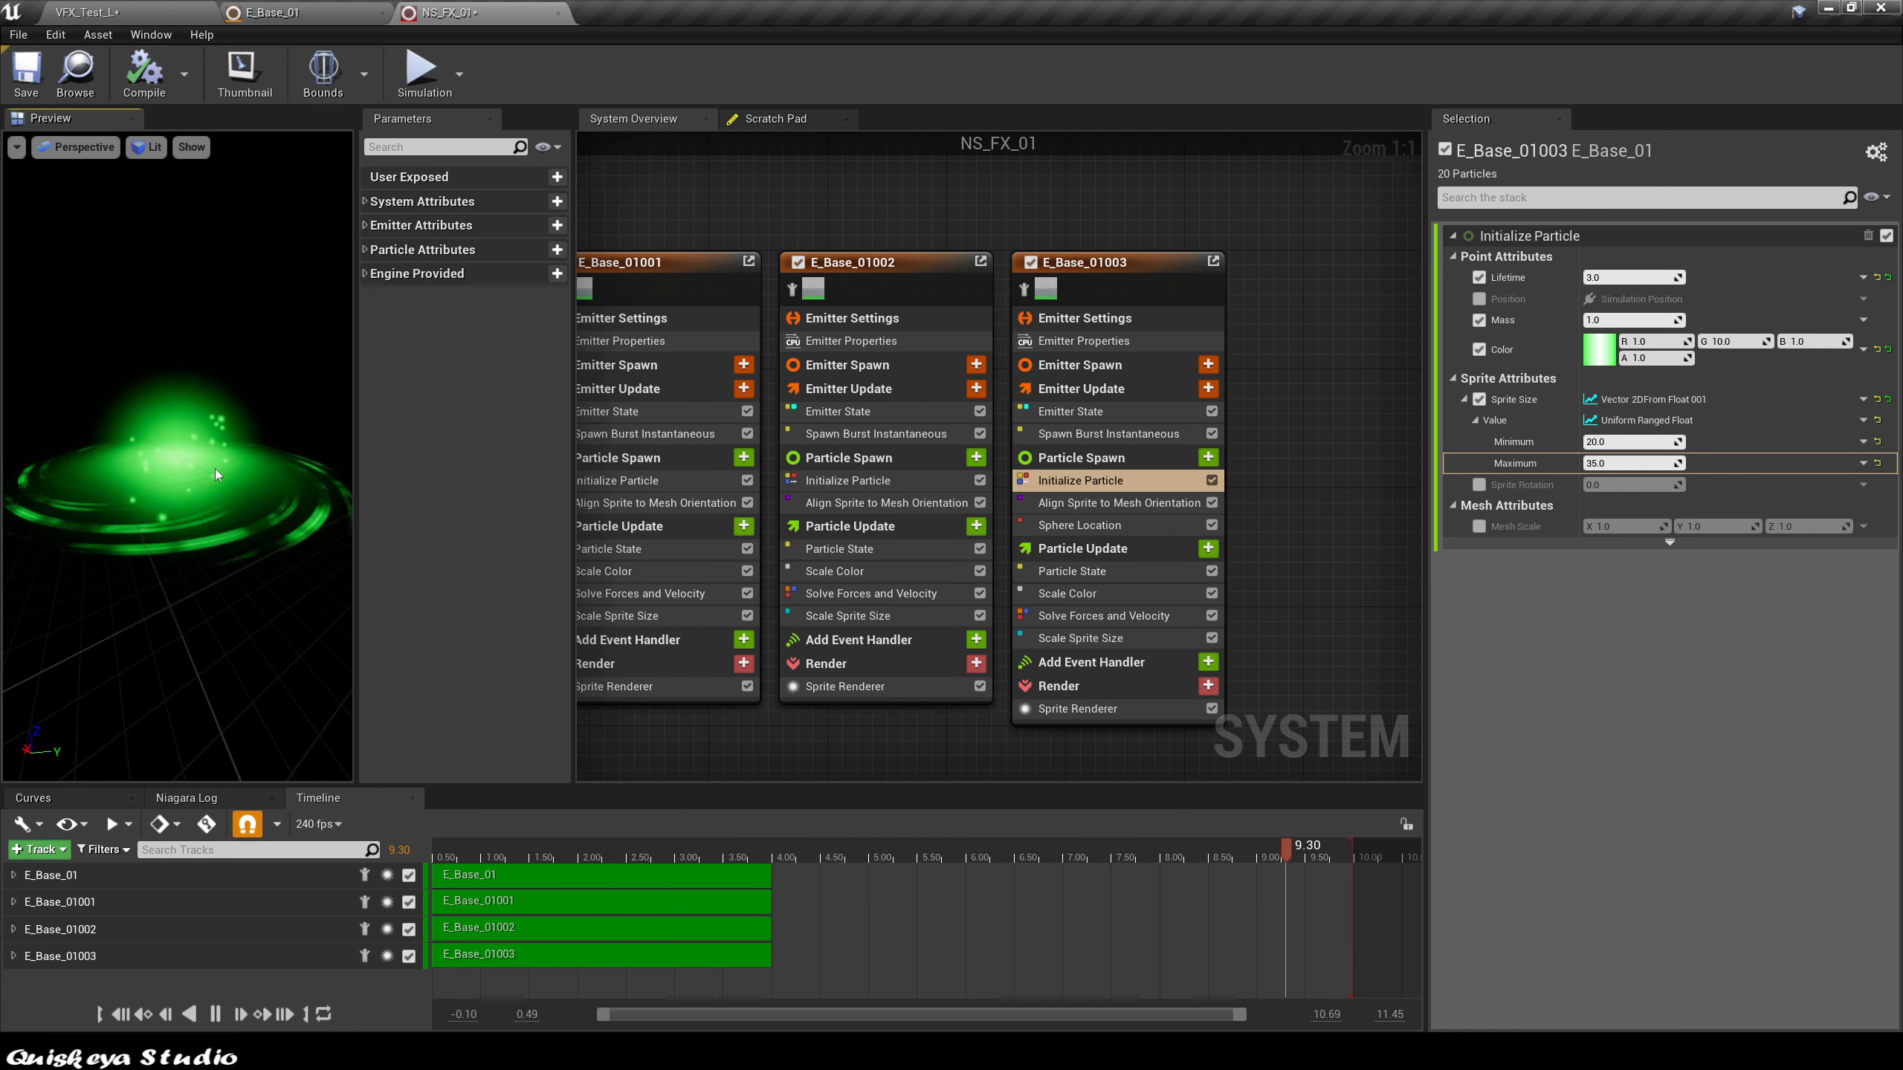
# Step: Add an Add Velocity module to the Particle Update stage of E_Base_01003 and fix its dependency order
pyautogui.click(1206, 547)
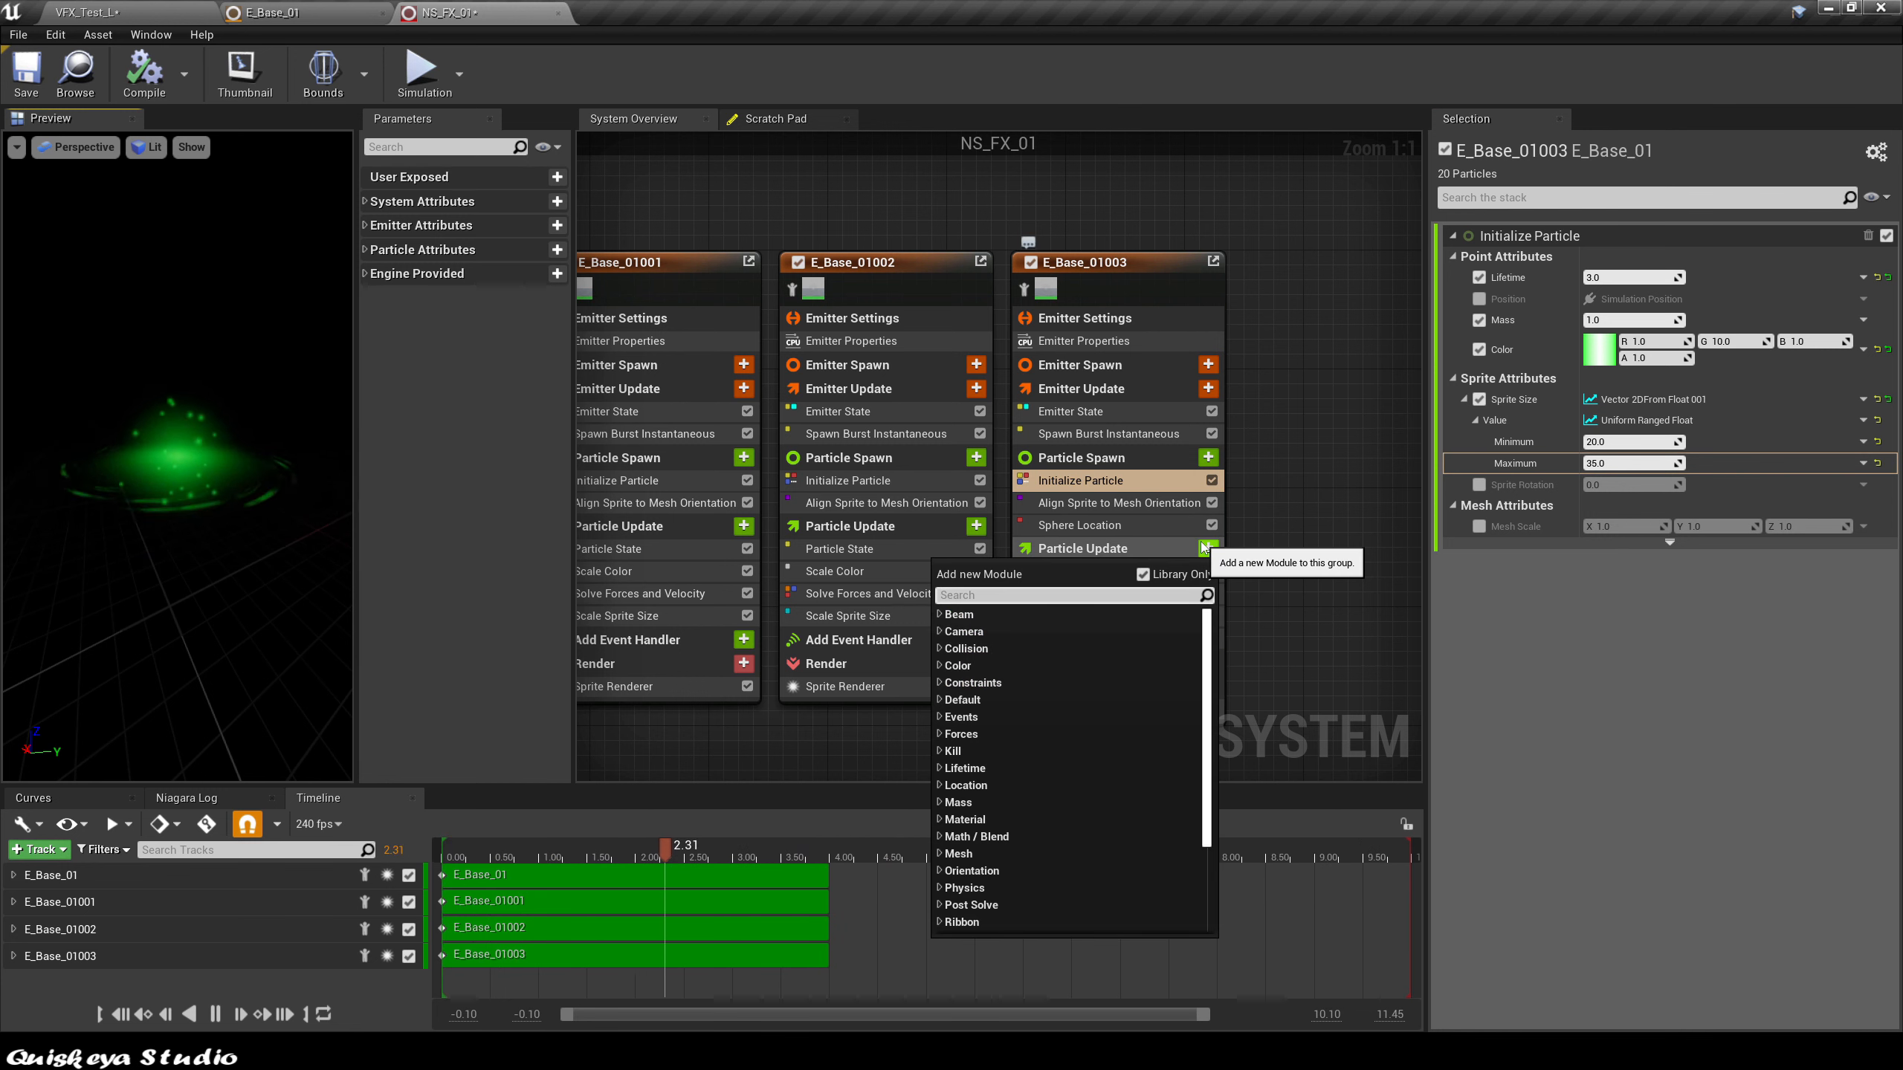
pyautogui.write('veloc')
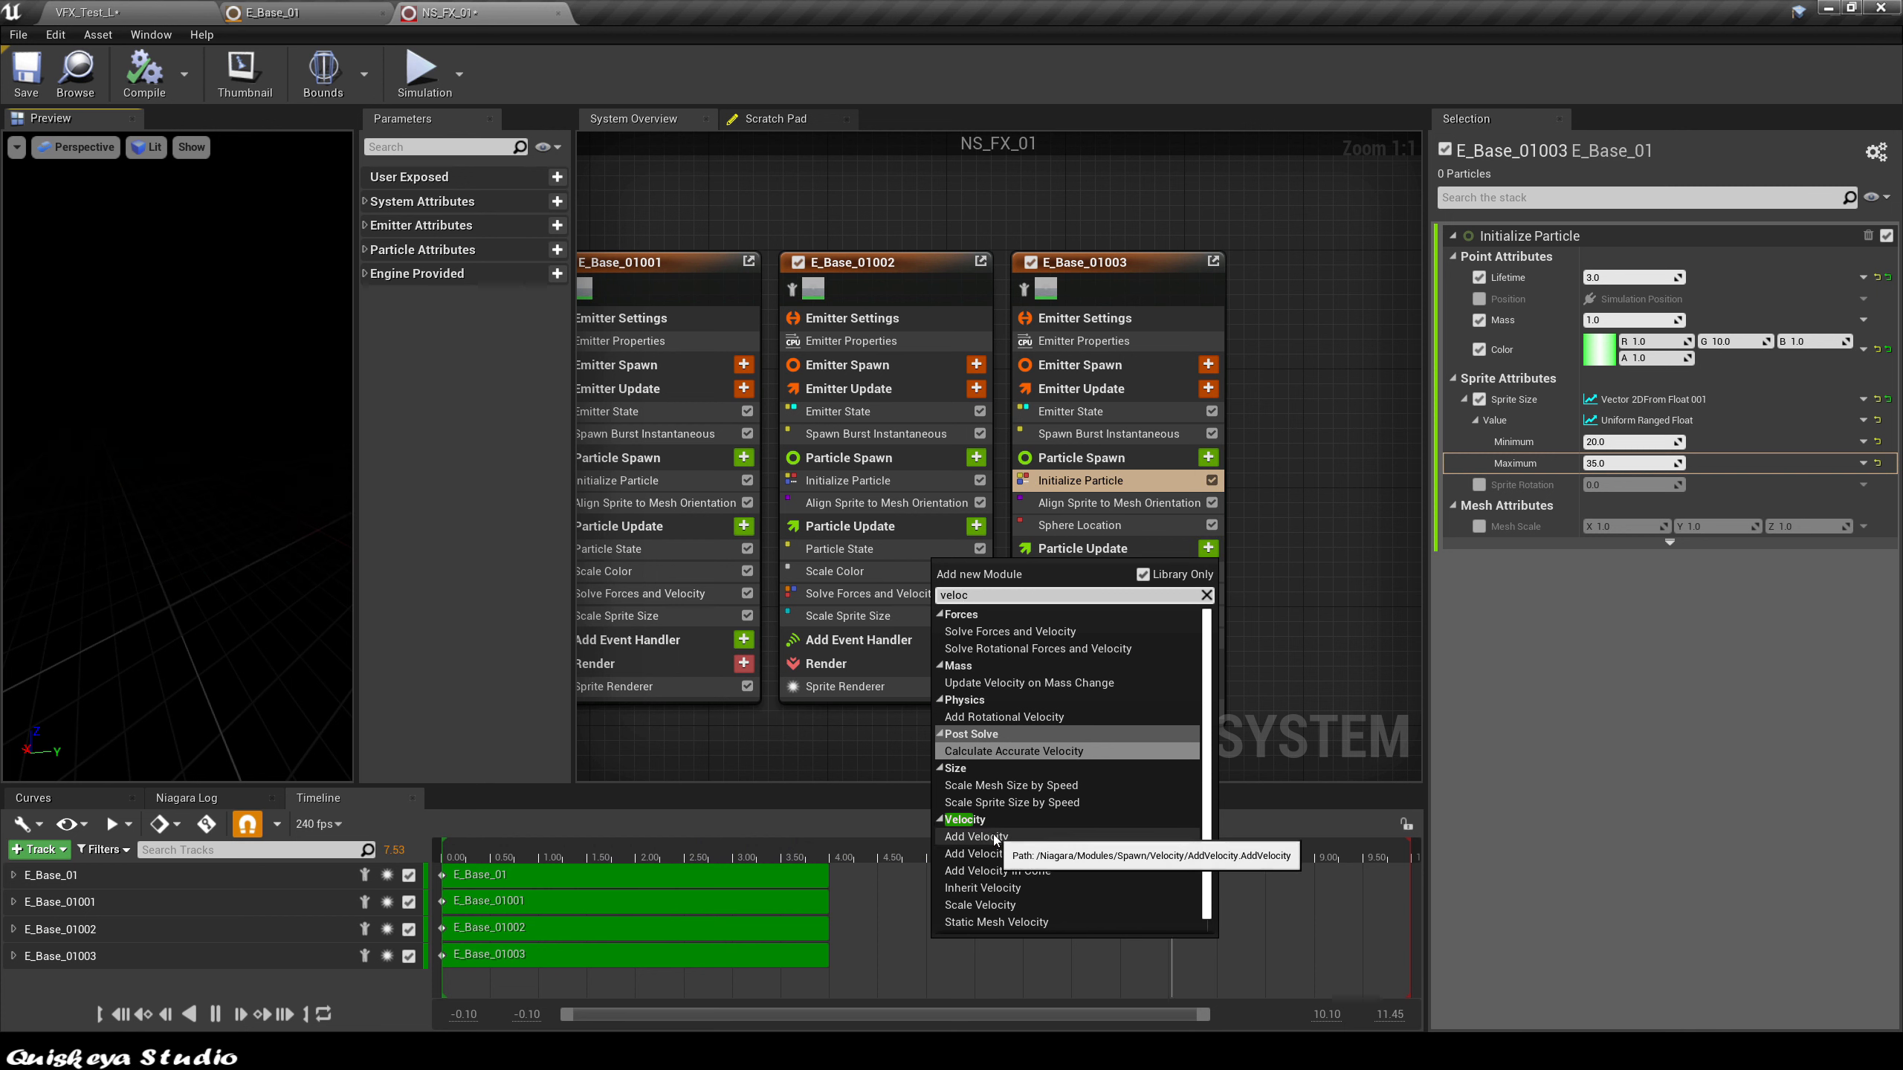
pyautogui.click(1086, 836)
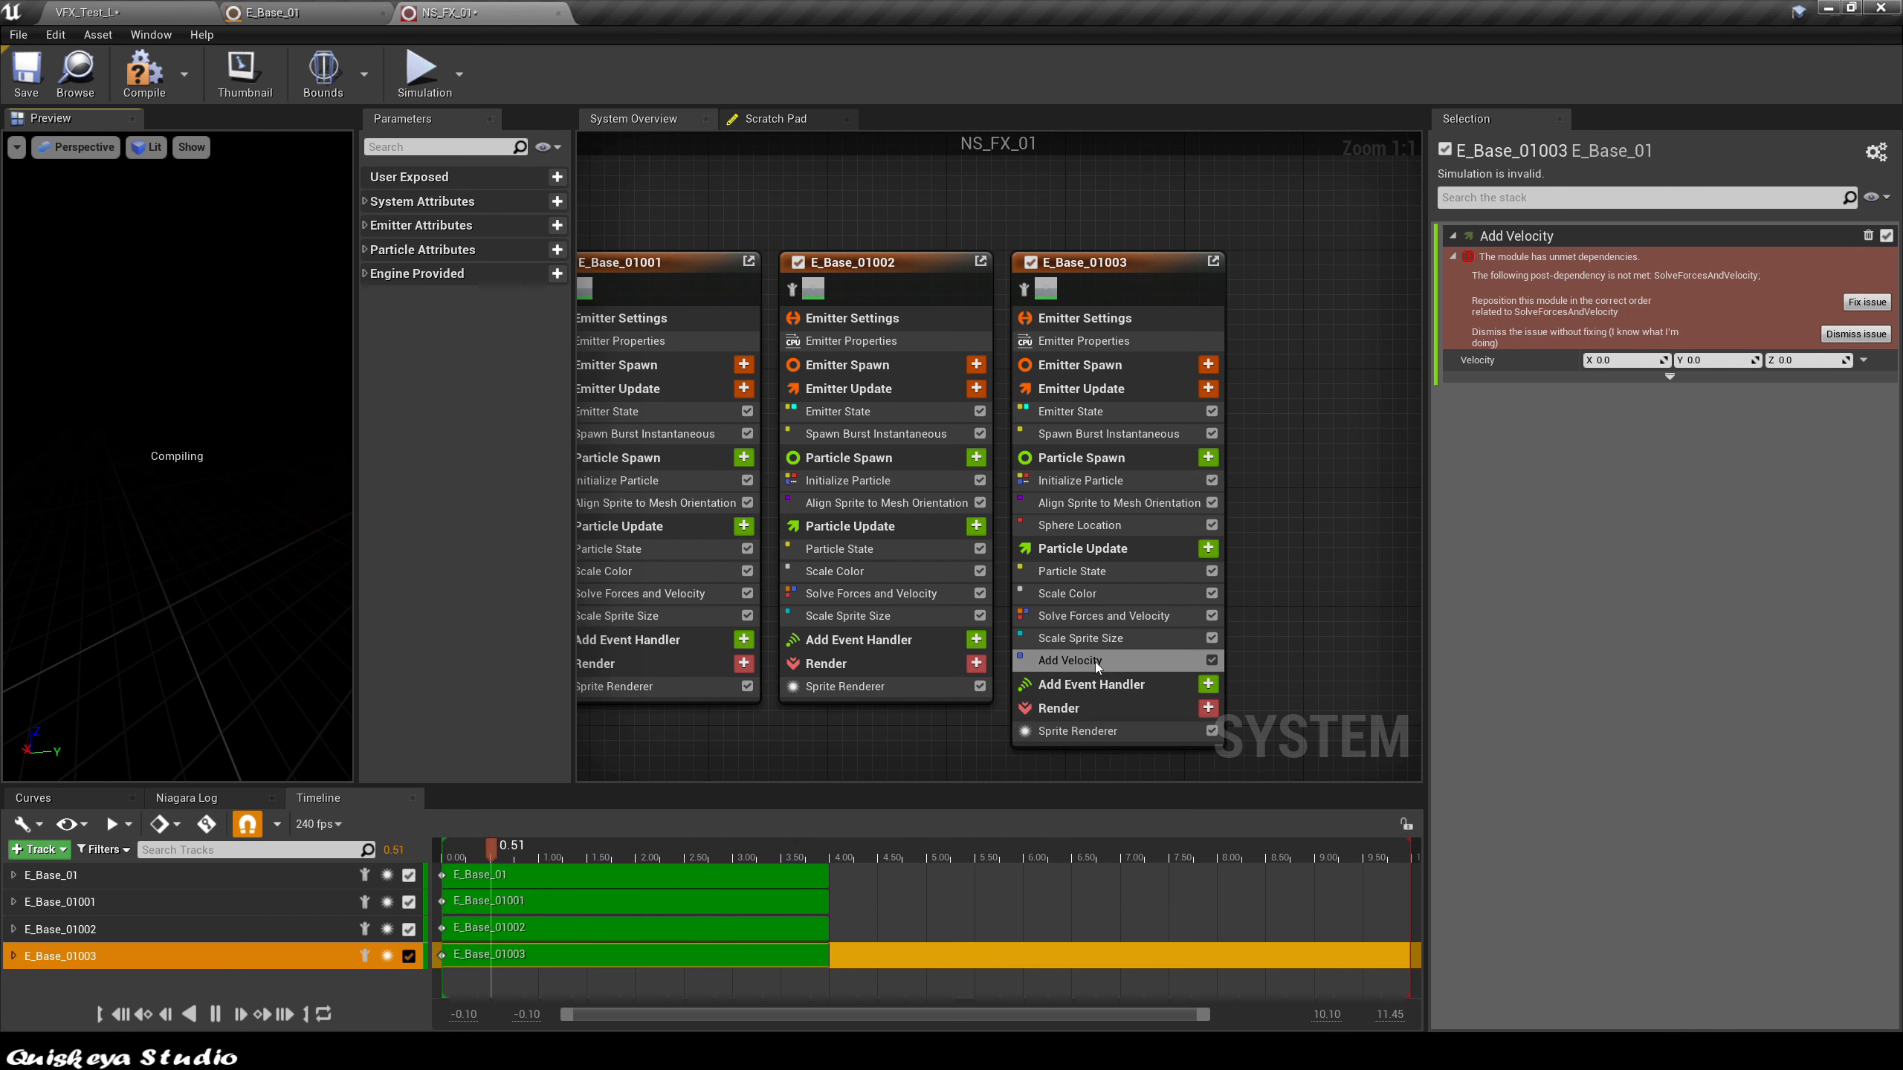
pyautogui.click(1857, 302)
# Step: Set the Z velocity of the Add Velocity module in E_Base_01003 to 1
pyautogui.click(1803, 257)
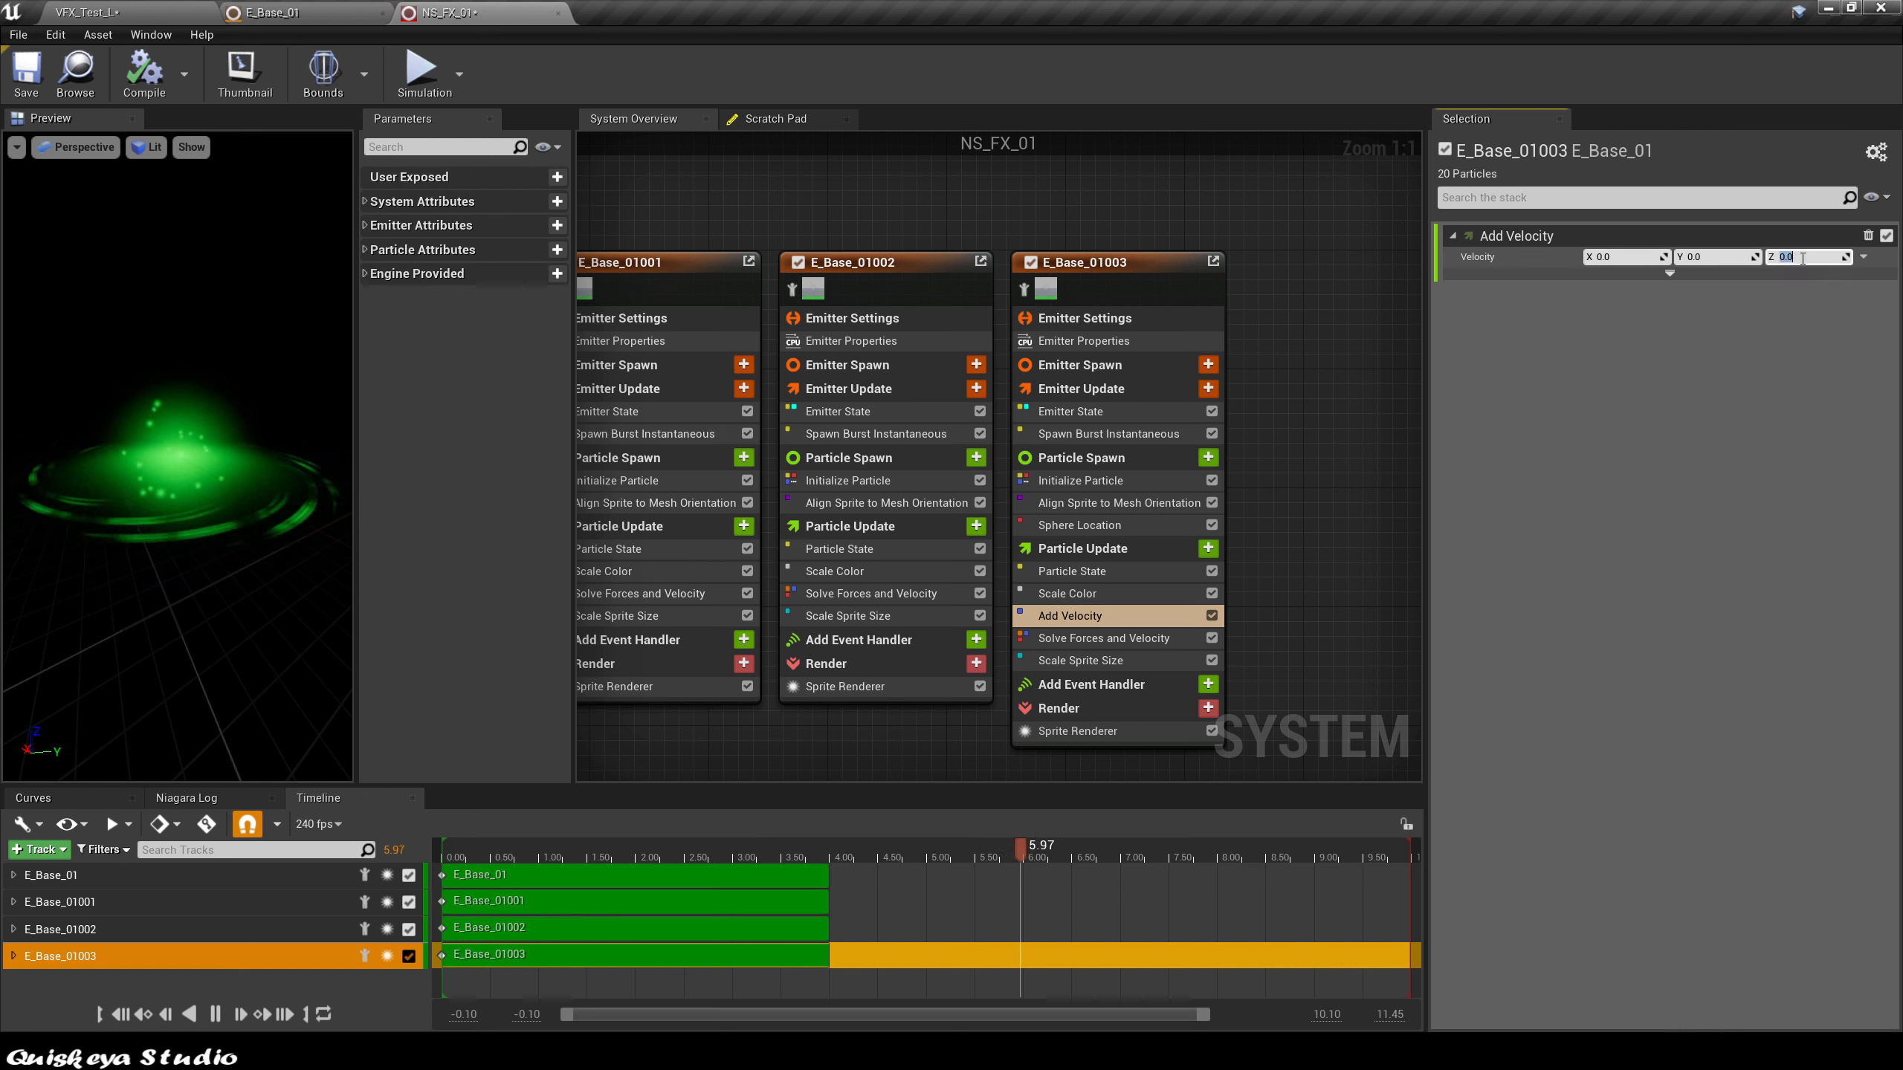
pyautogui.write('5')
pyautogui.press('Return')
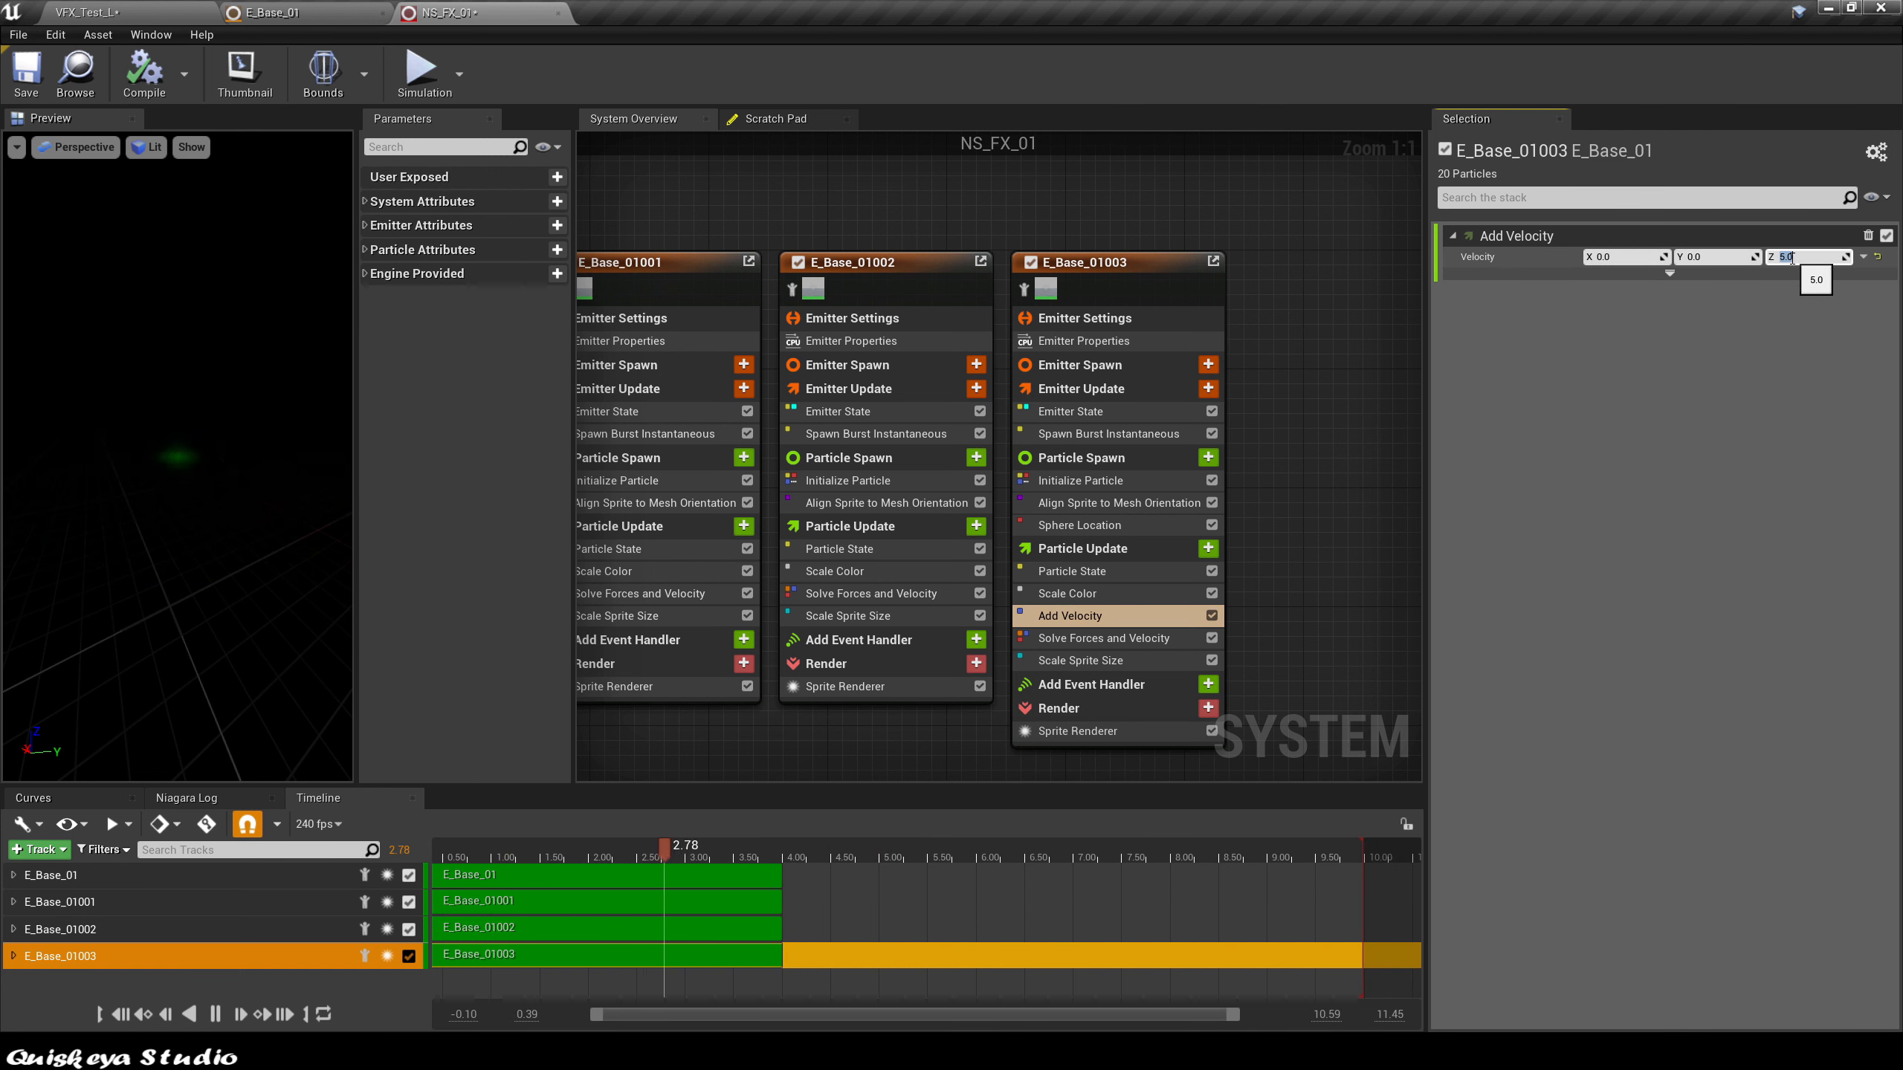
pyautogui.write('3')
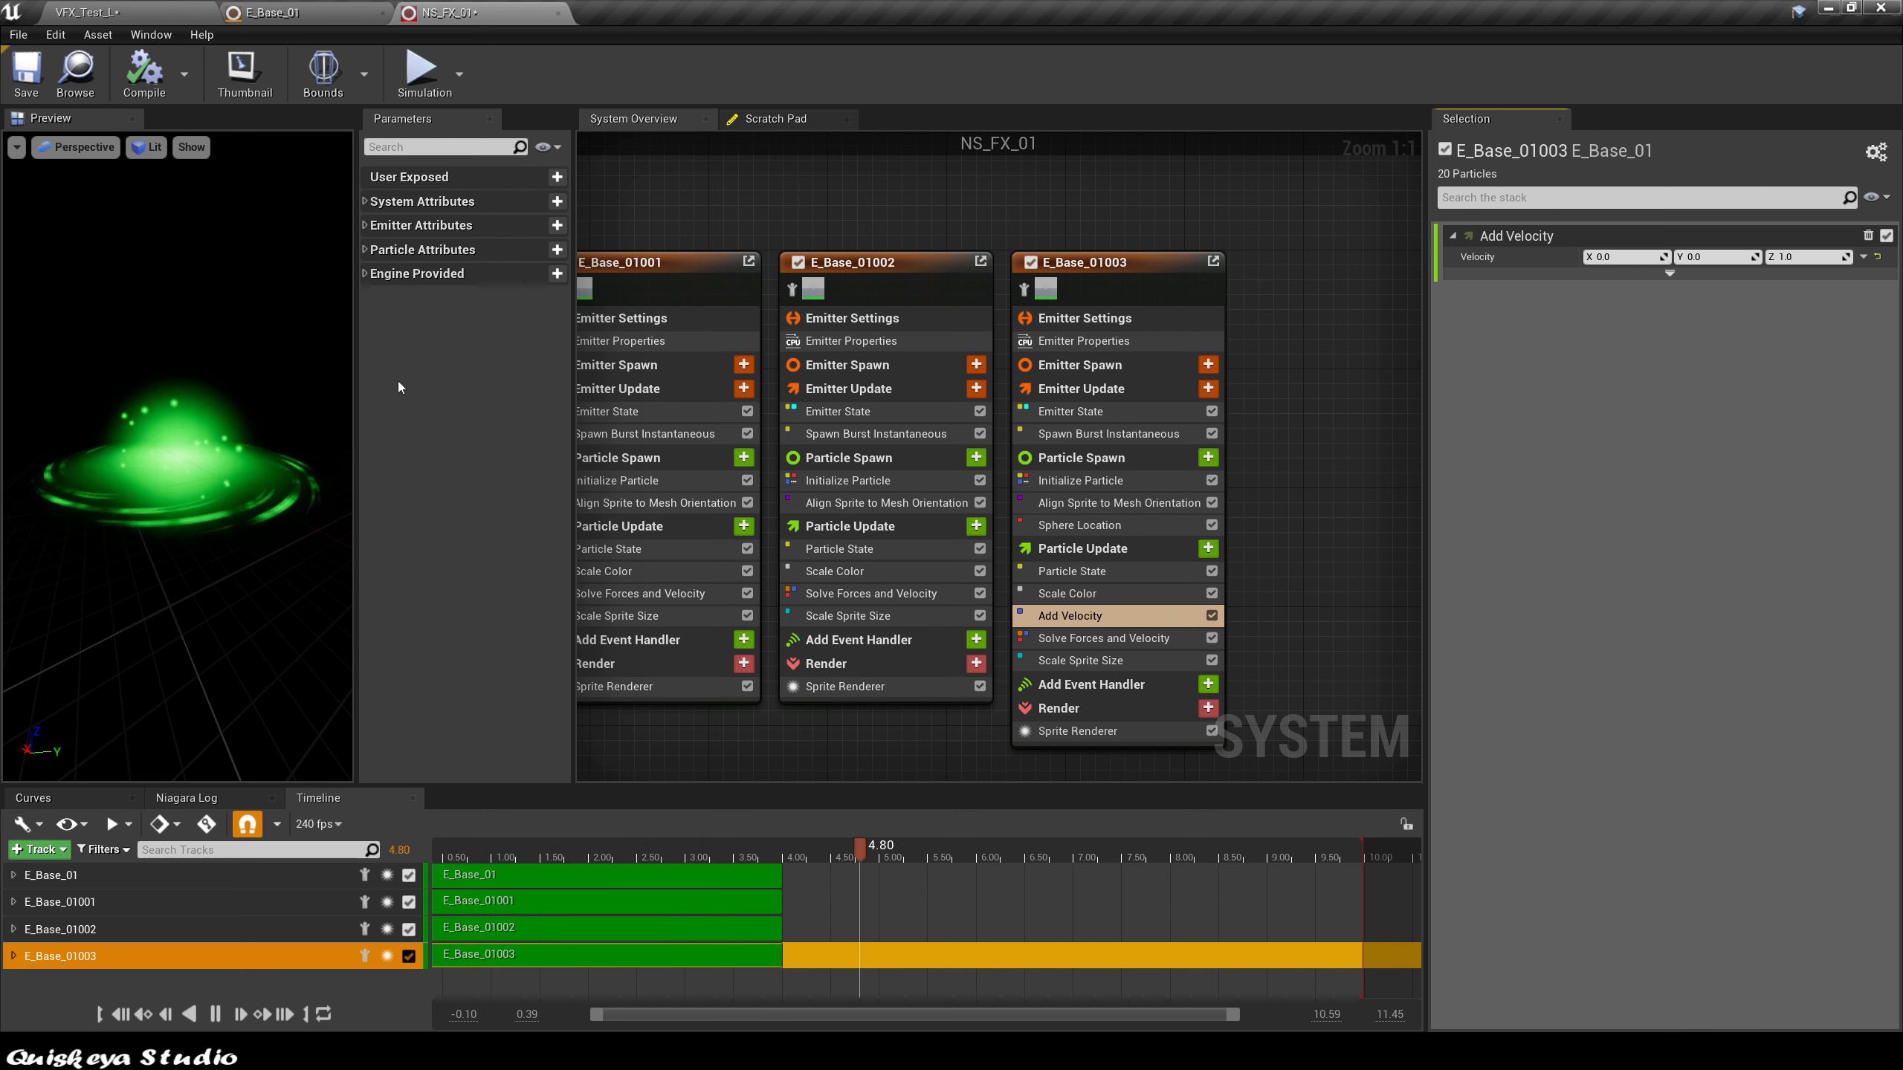
# Step: View the effect from a higher angle and widen the preview and parameters areas
pyautogui.moveTo(196, 462); pyautogui.dragTo(193, 503)
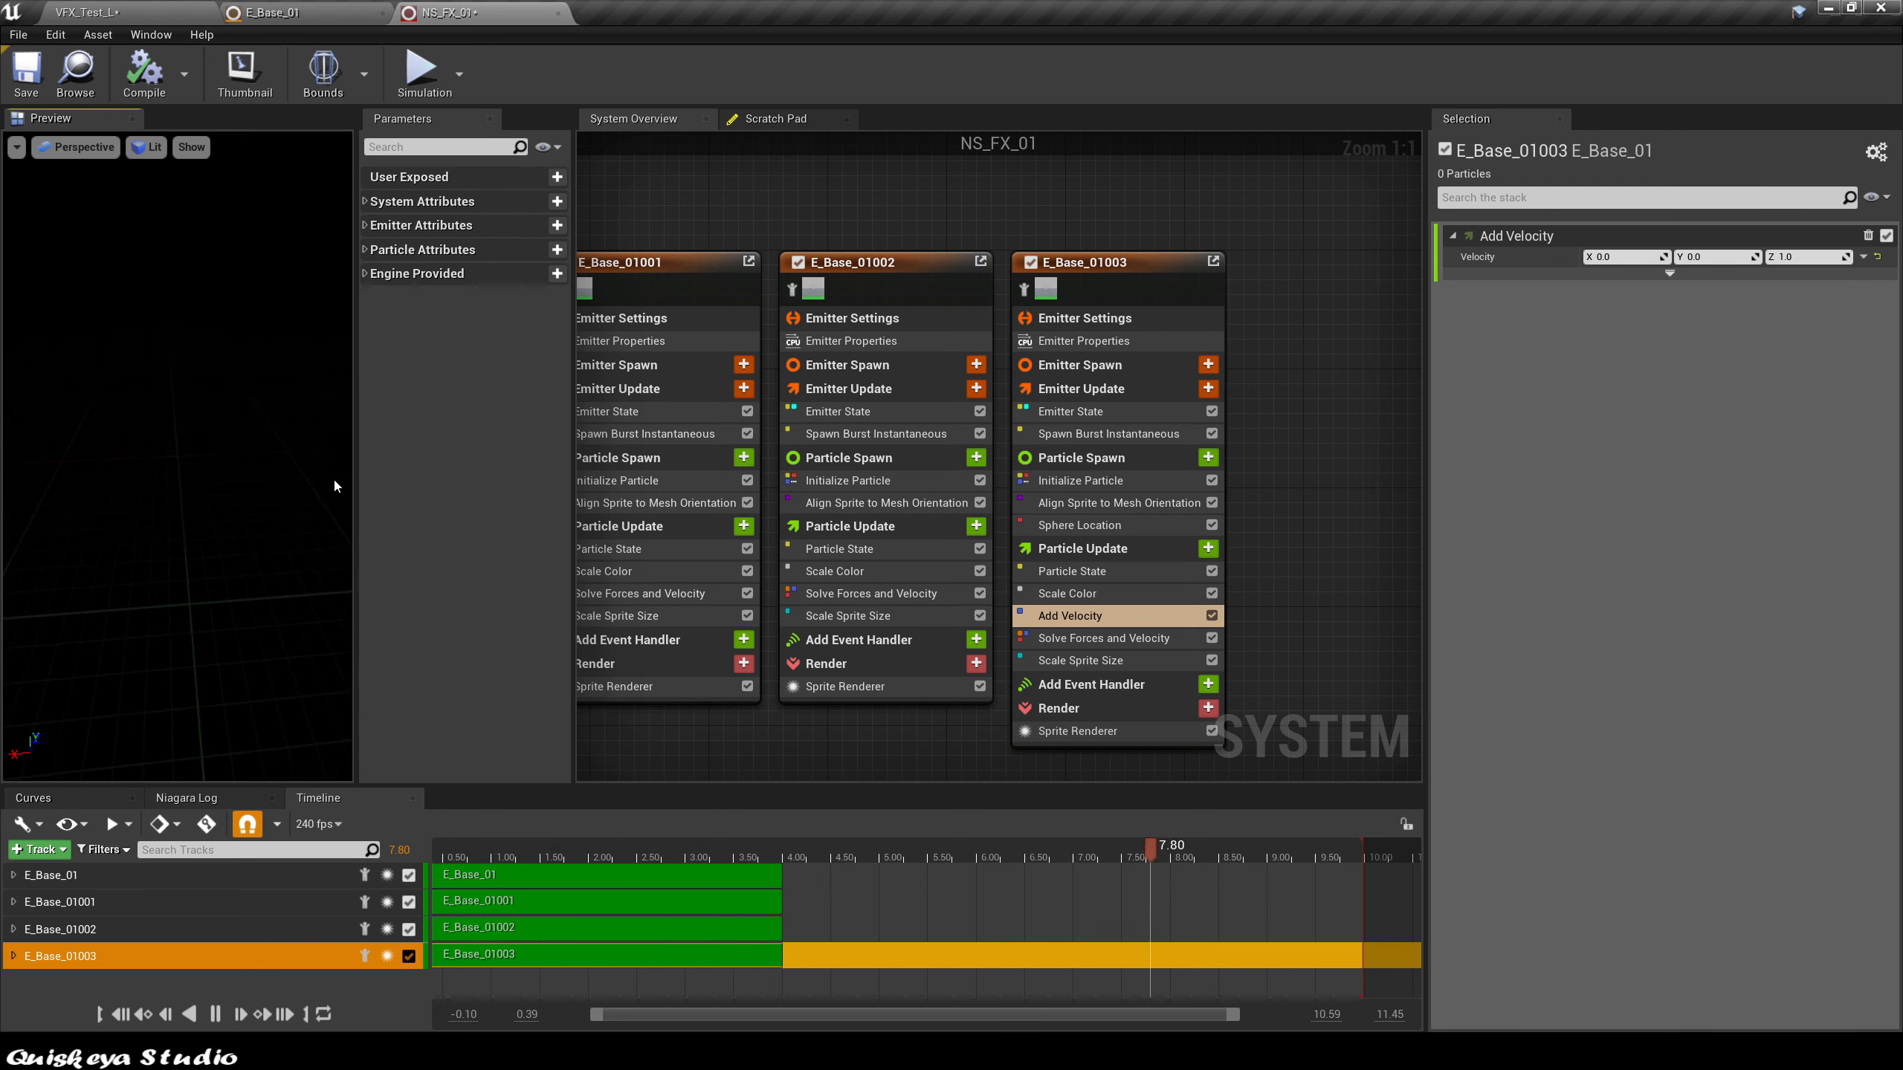
pyautogui.moveTo(357, 480); pyautogui.dragTo(461, 478)
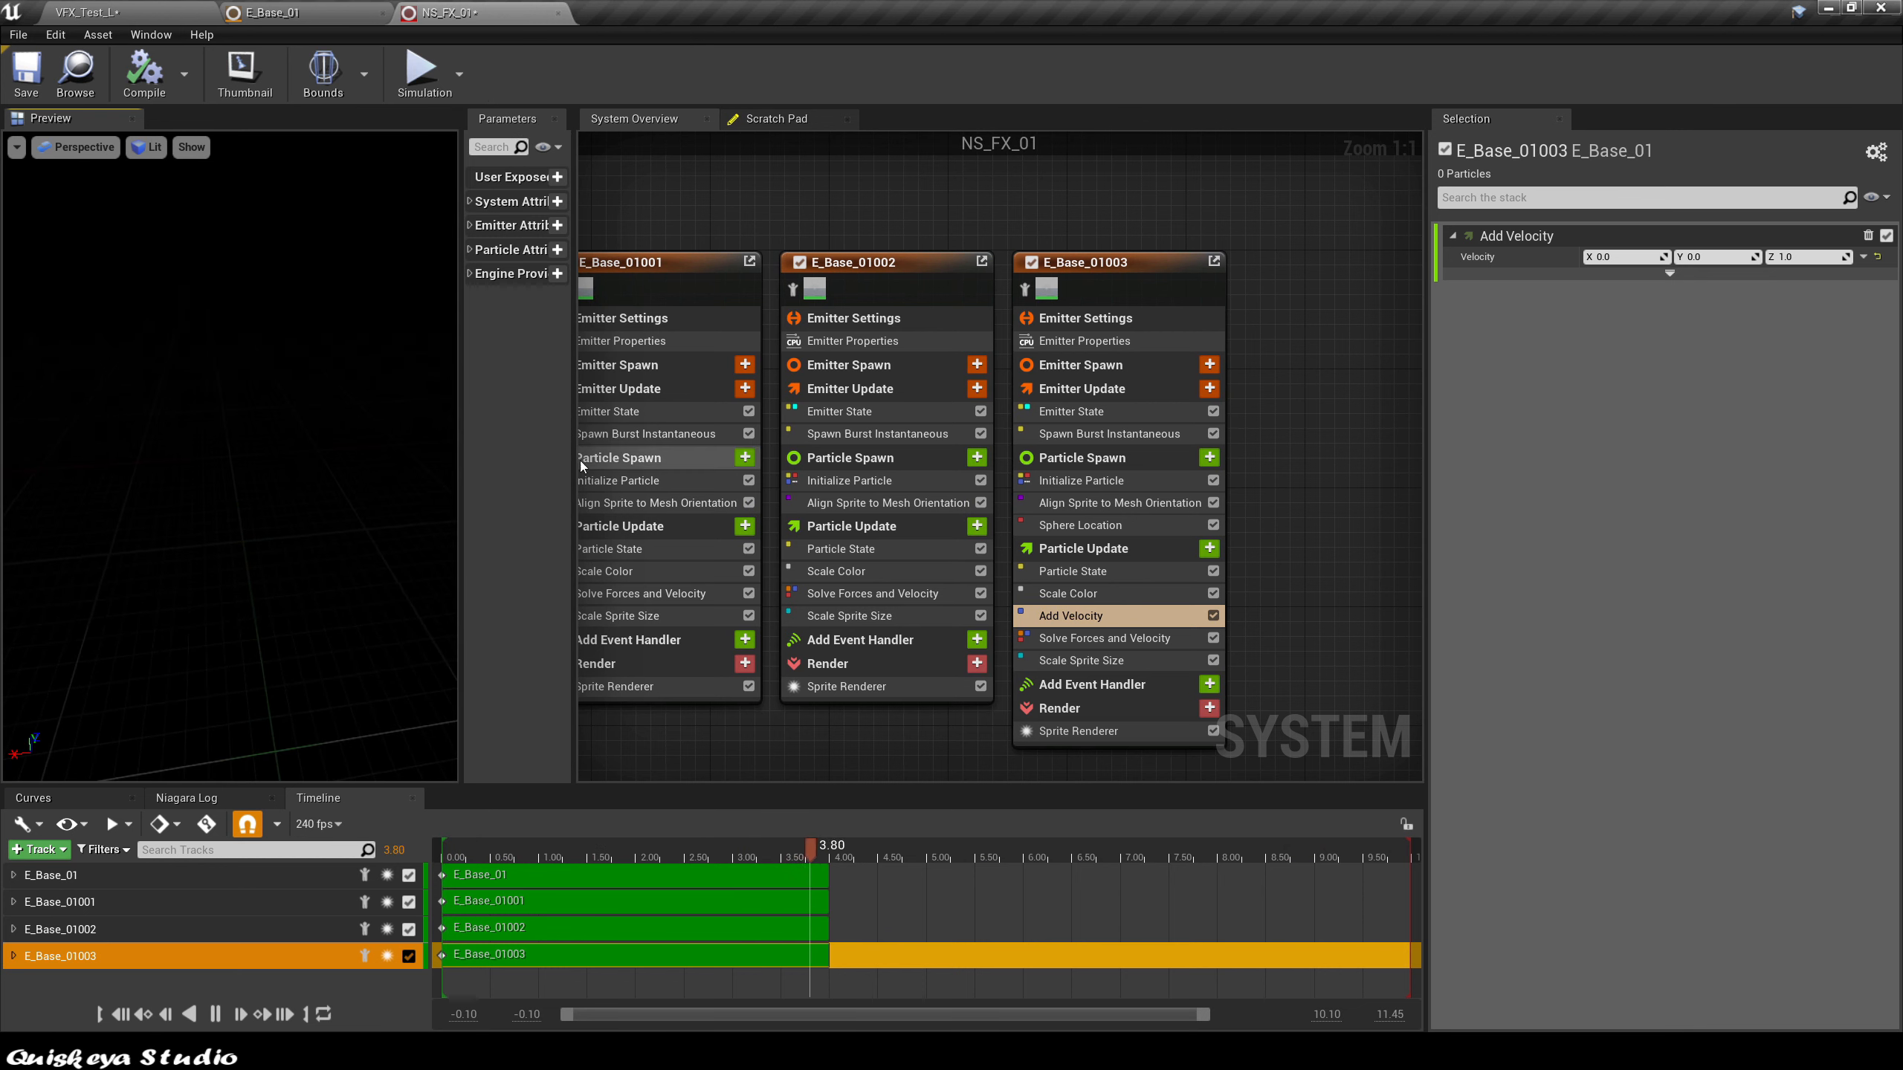
pyautogui.moveTo(576, 465); pyautogui.dragTo(677, 469)
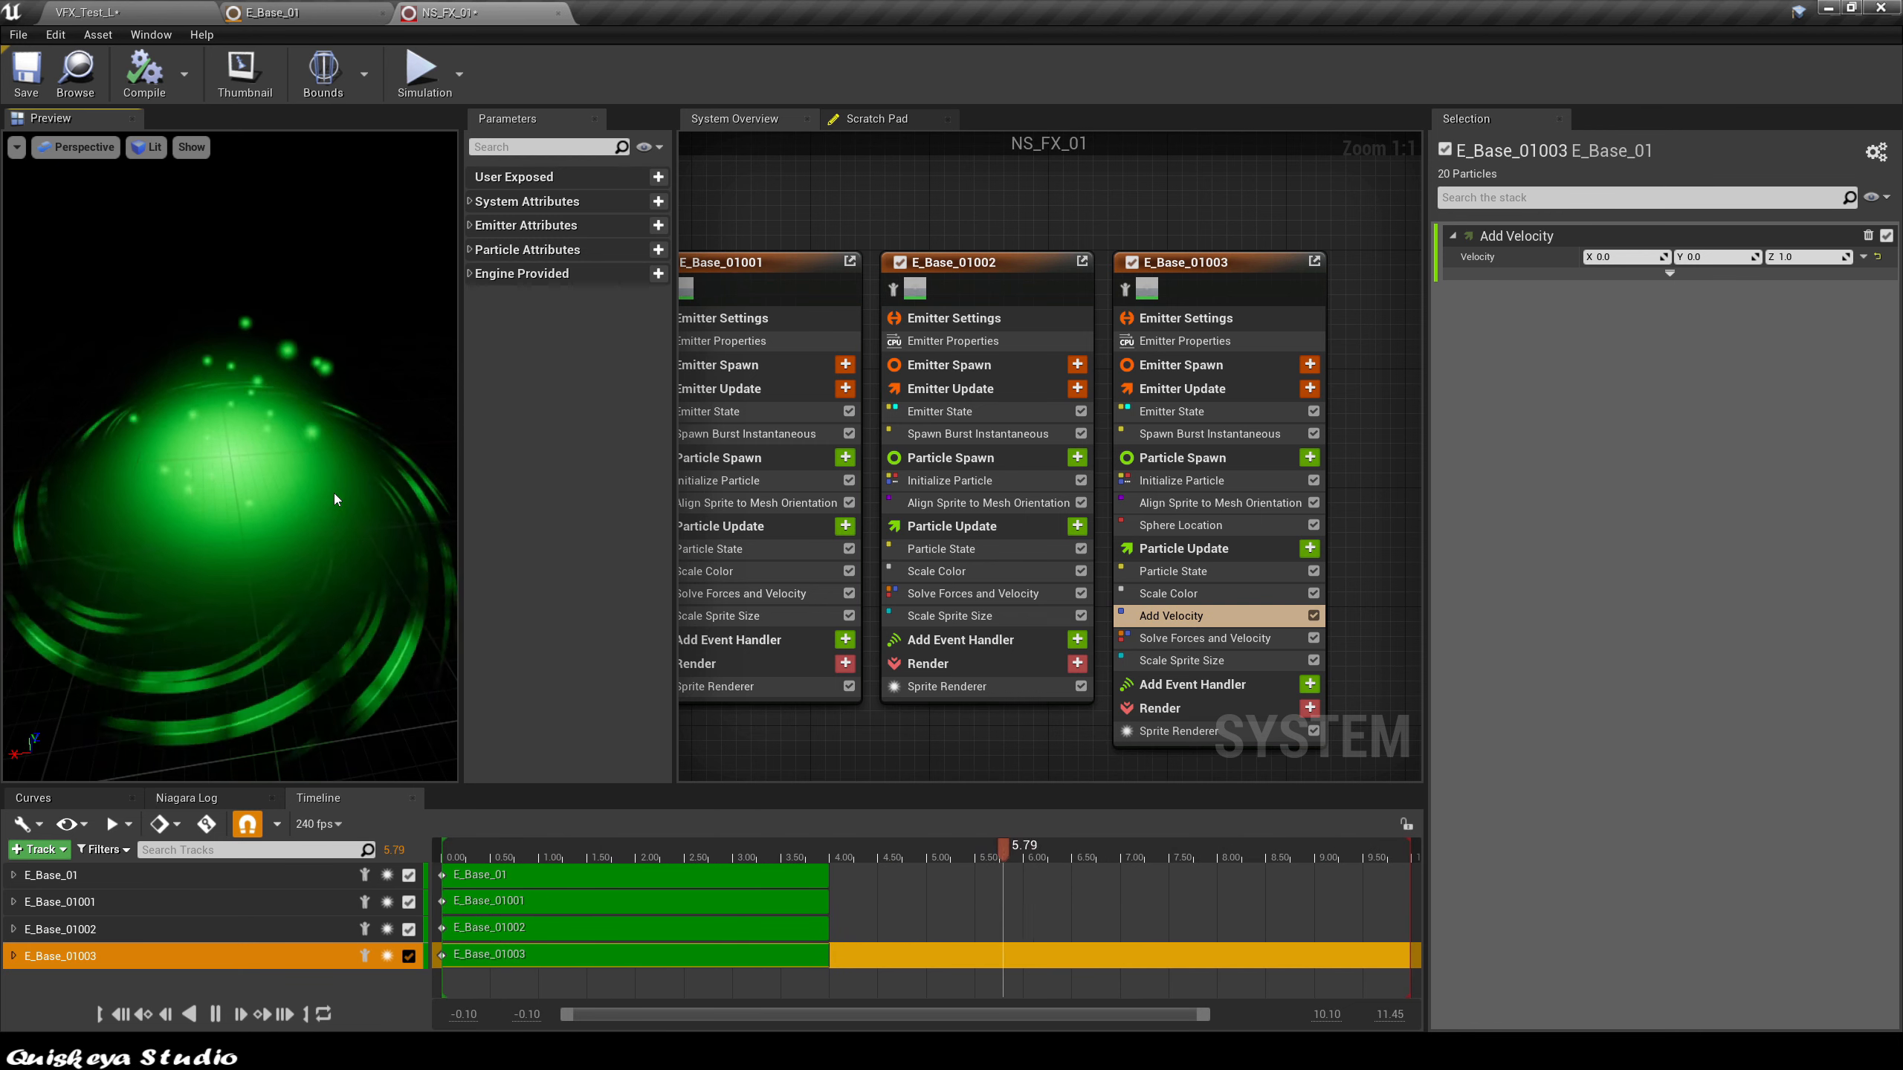
# Step: Duplicate the E_Base_01 emitter in the system overview
pyautogui.moveTo(1348, 246); pyautogui.dragTo(1107, 244, button='right')
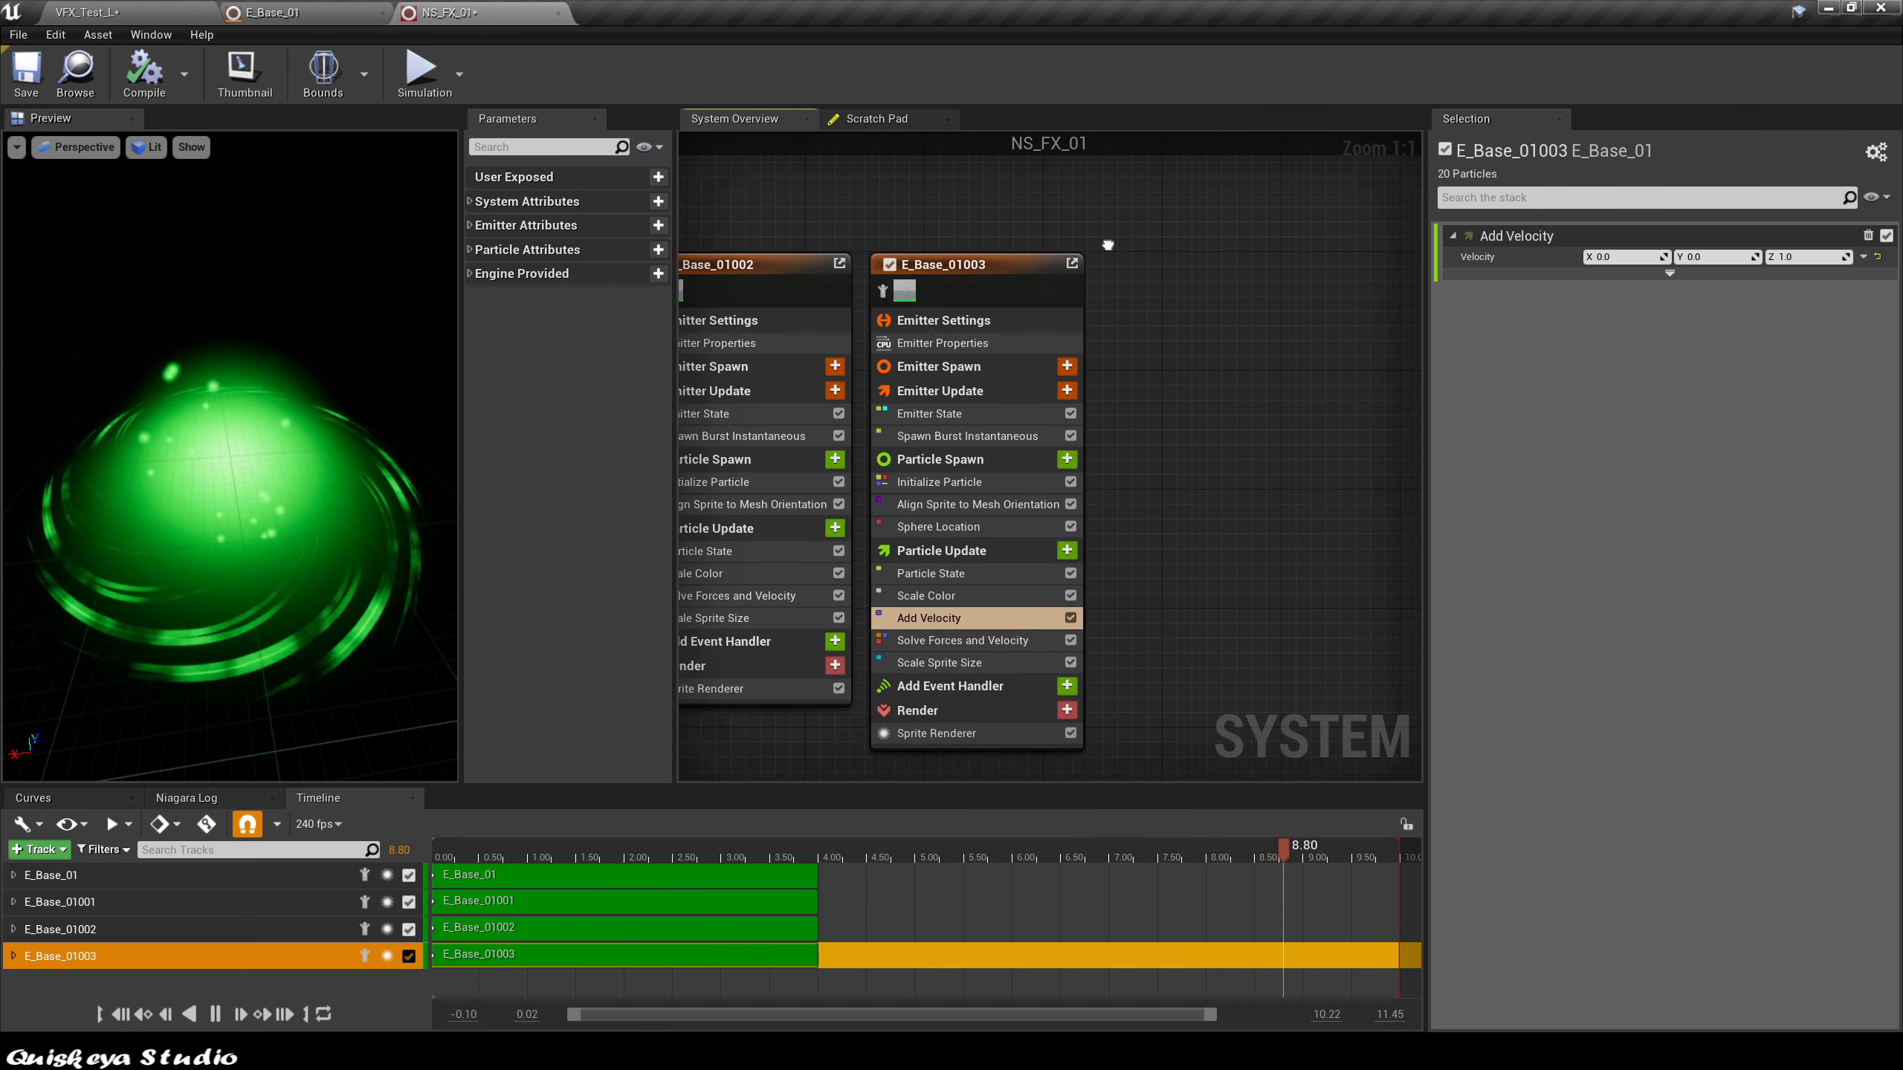
pyautogui.scroll(-4, 1128, 295)
pyautogui.scroll(2, 1206, 323)
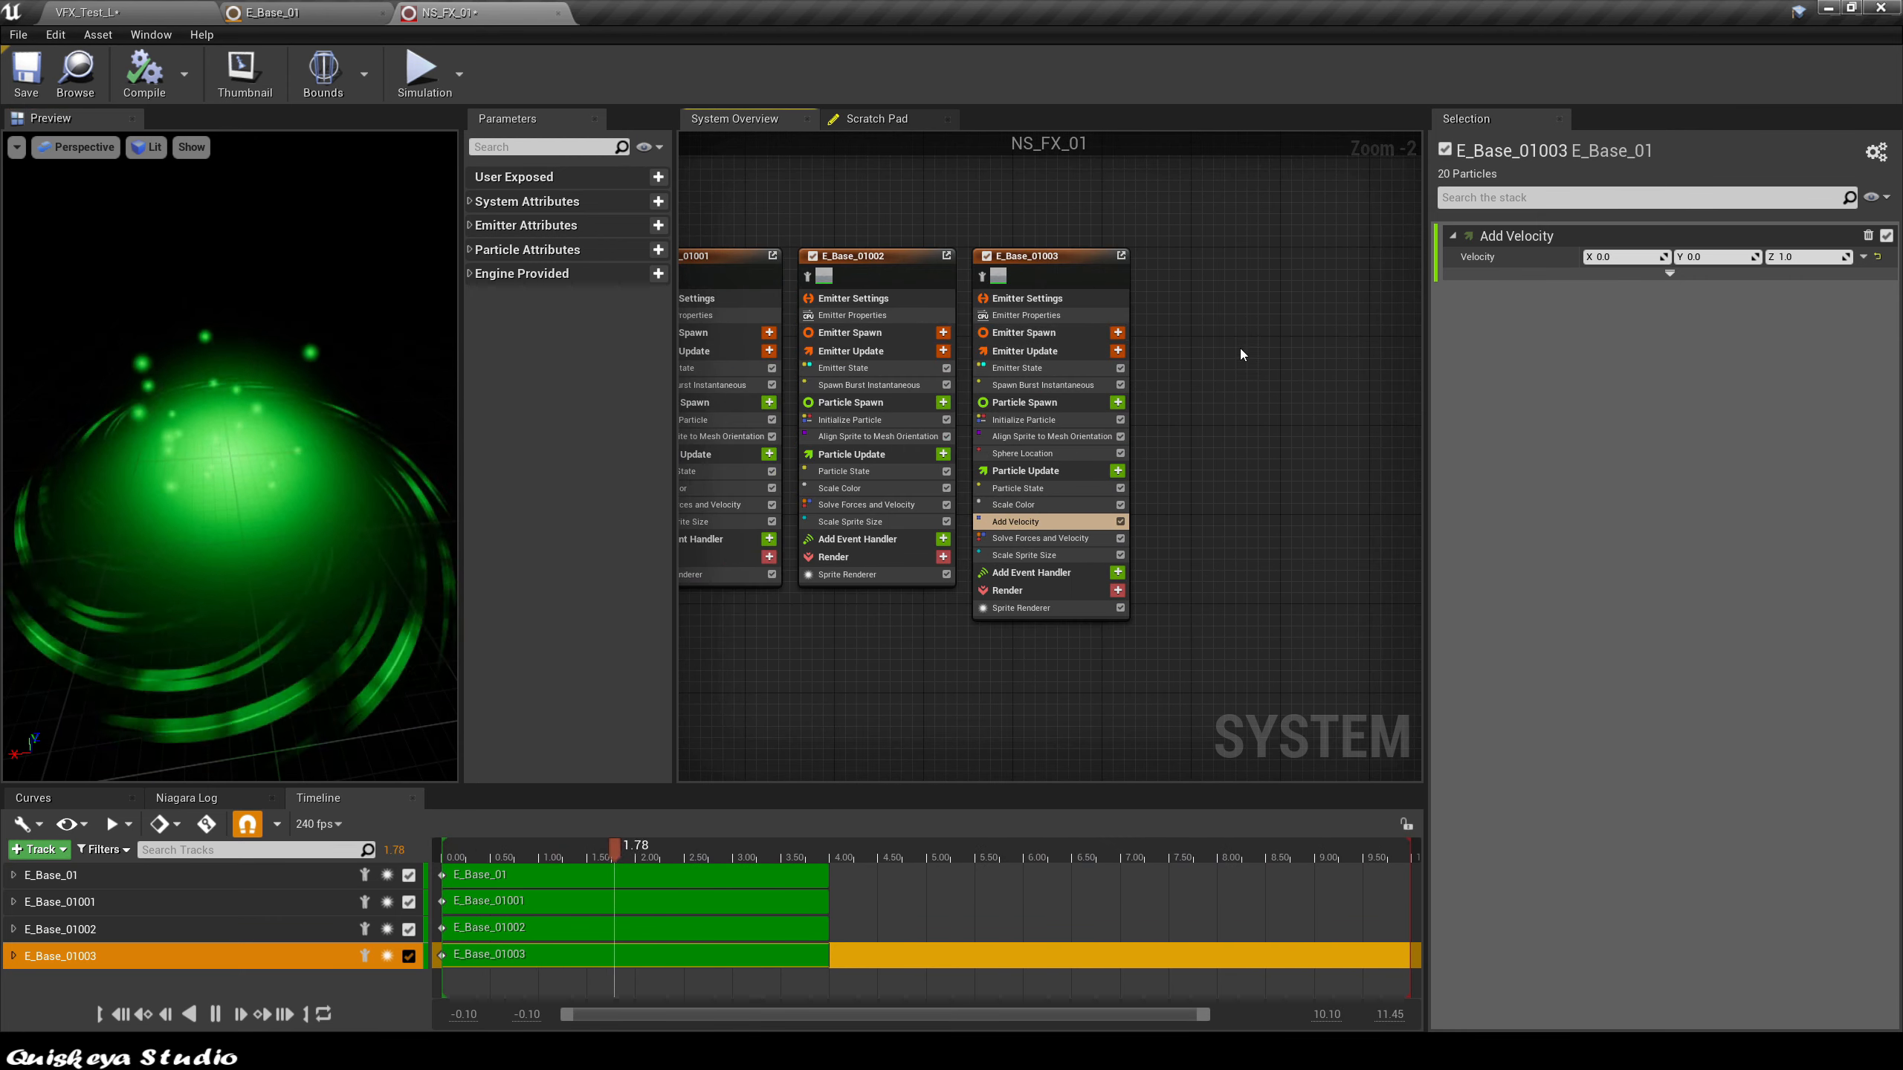
pyautogui.scroll(-1, 1358, 304)
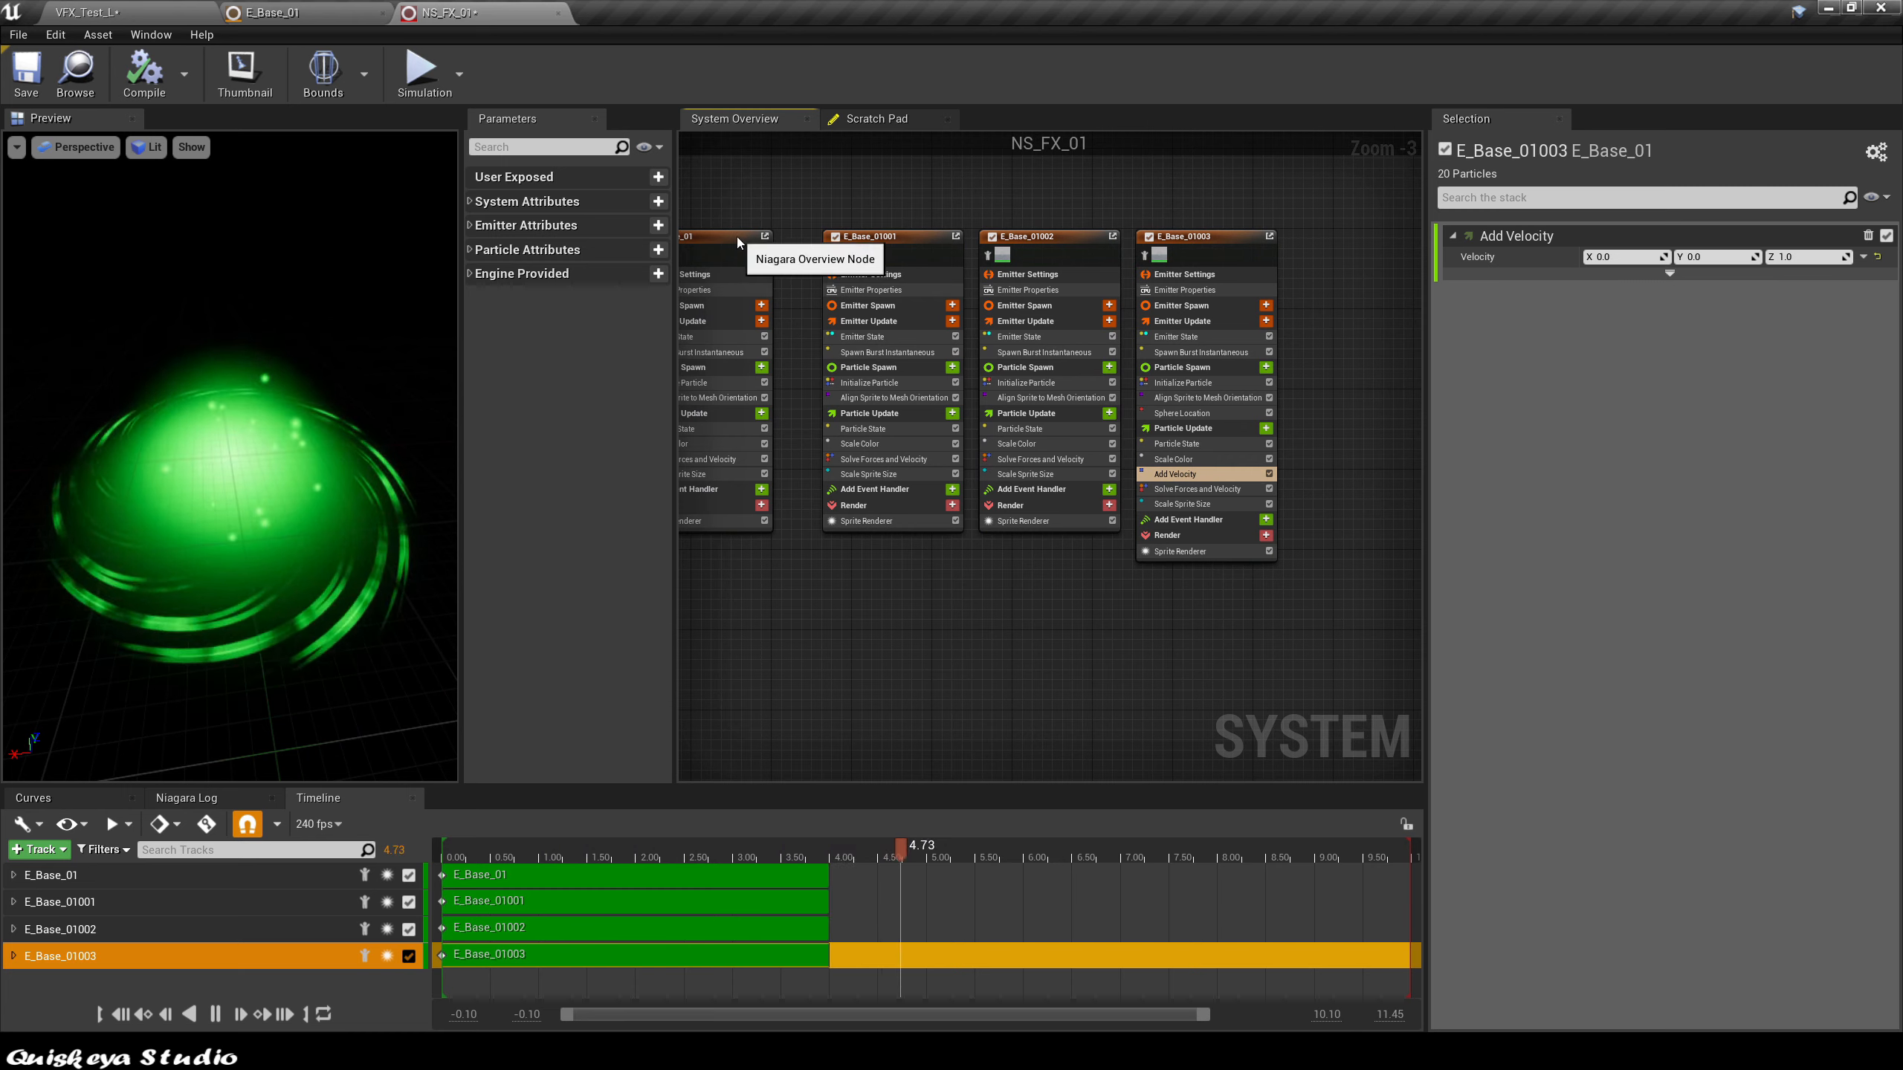
pyautogui.click(737, 237)
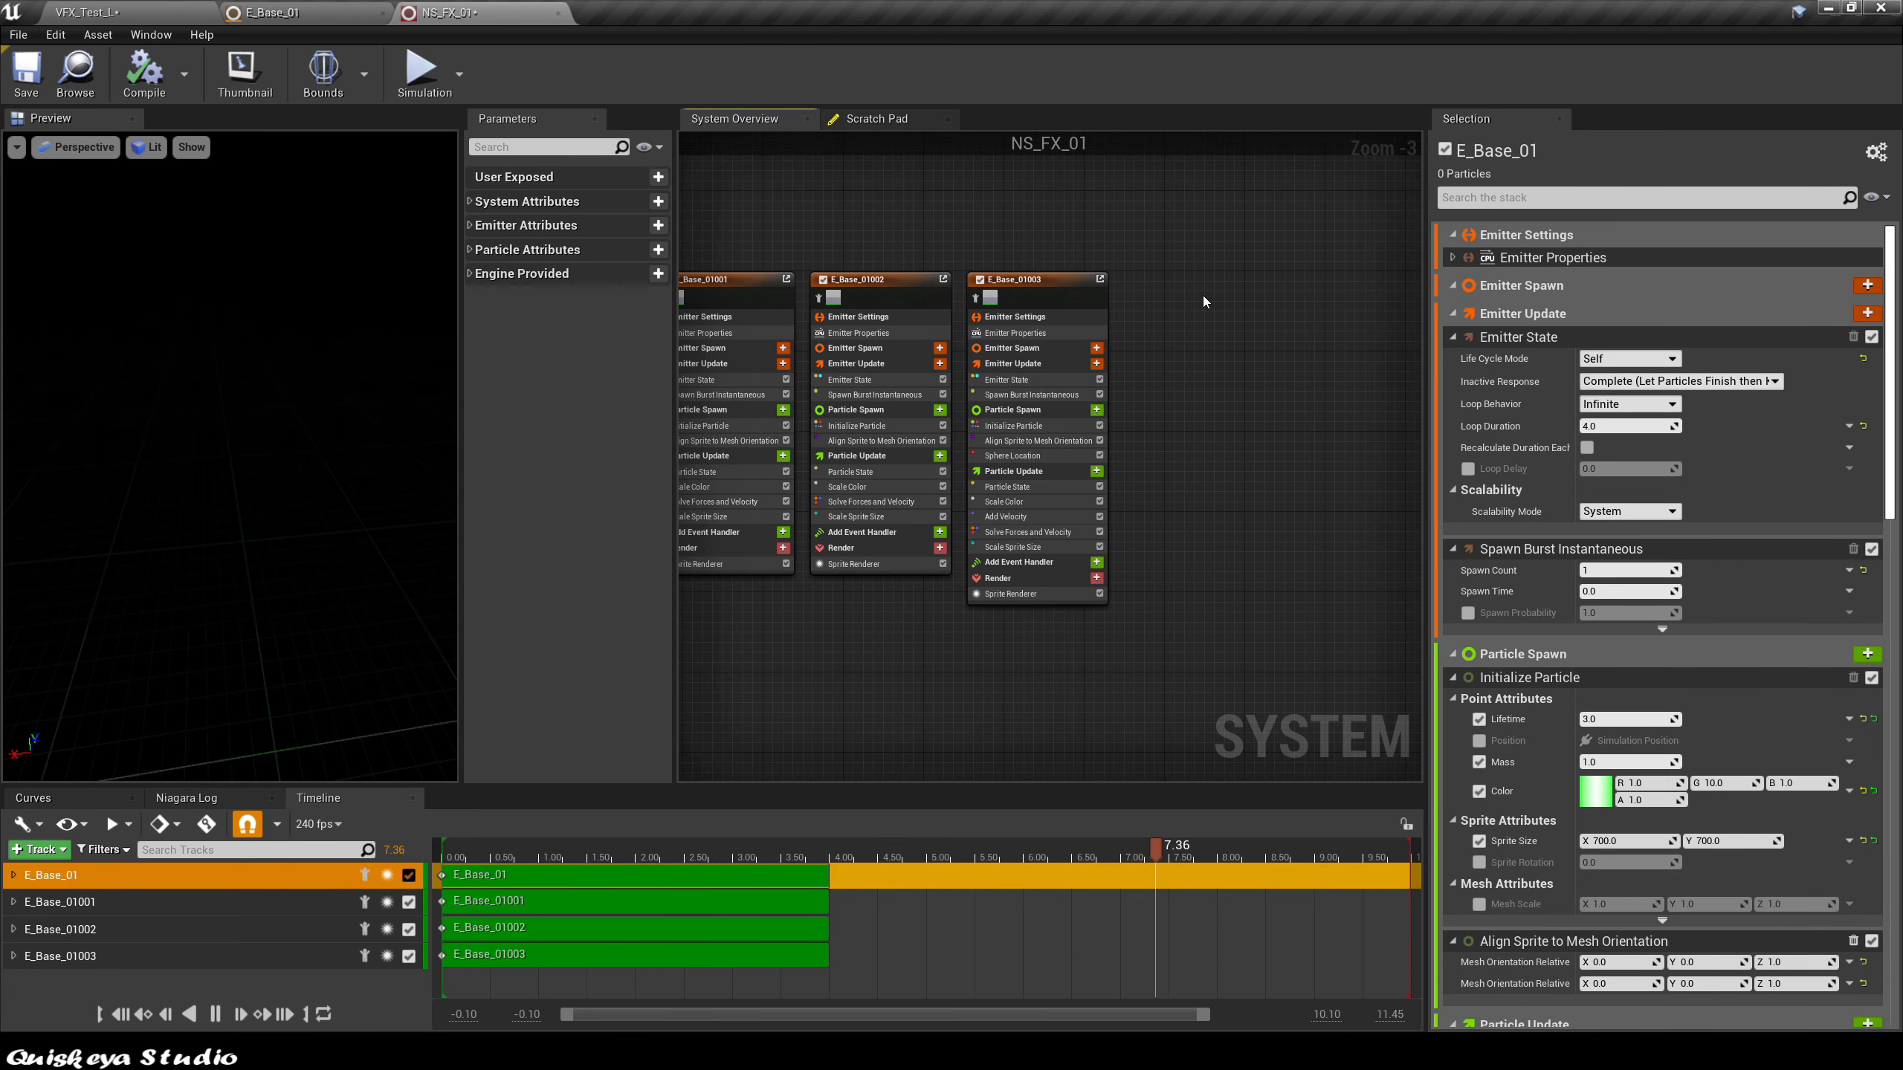
pyautogui.hotkey('ctrl', 'v')
pyautogui.scroll(3, 1289, 378)
pyautogui.moveTo(1303, 417); pyautogui.dragTo(1225, 407, button='right')
# Step: Disable the Sprite Renderer of E_Base_01004 and add a Mesh Renderer to the emitter
pyautogui.click(1052, 638)
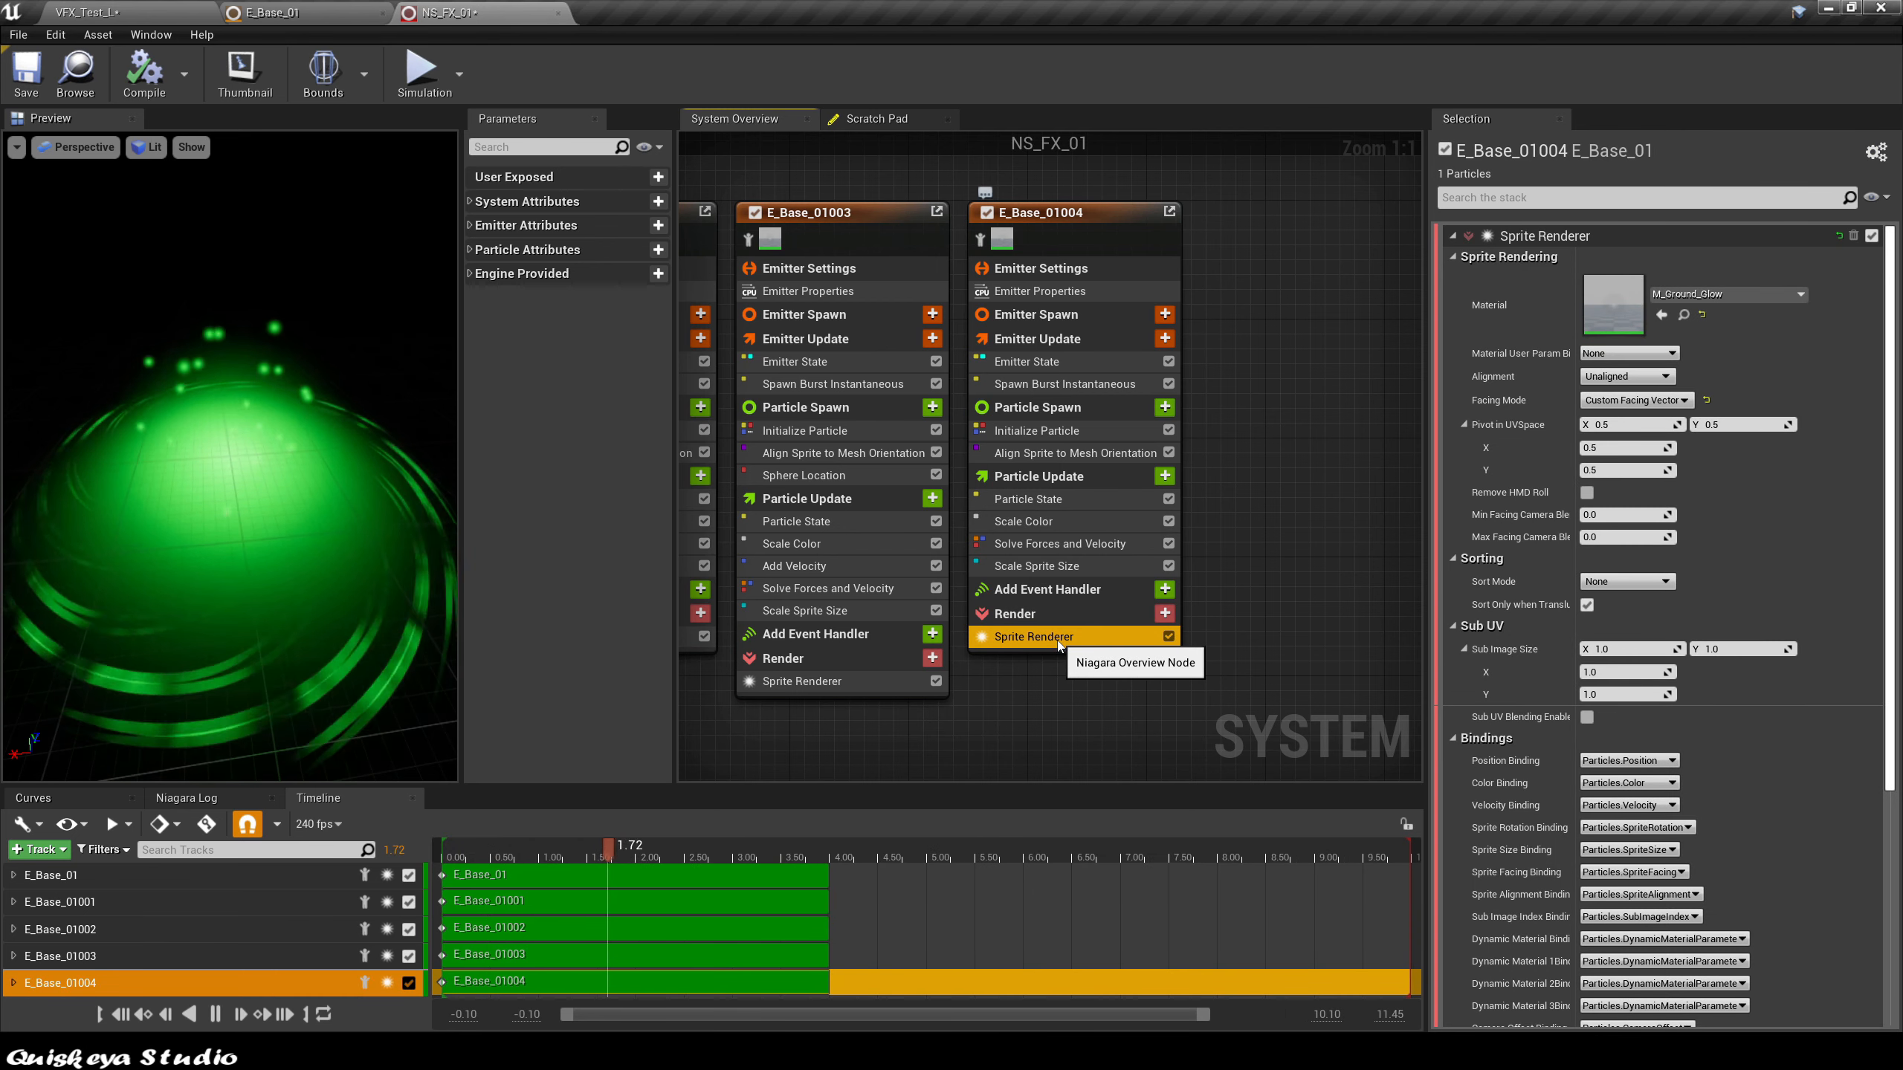
pyautogui.click(1168, 637)
pyautogui.click(1164, 613)
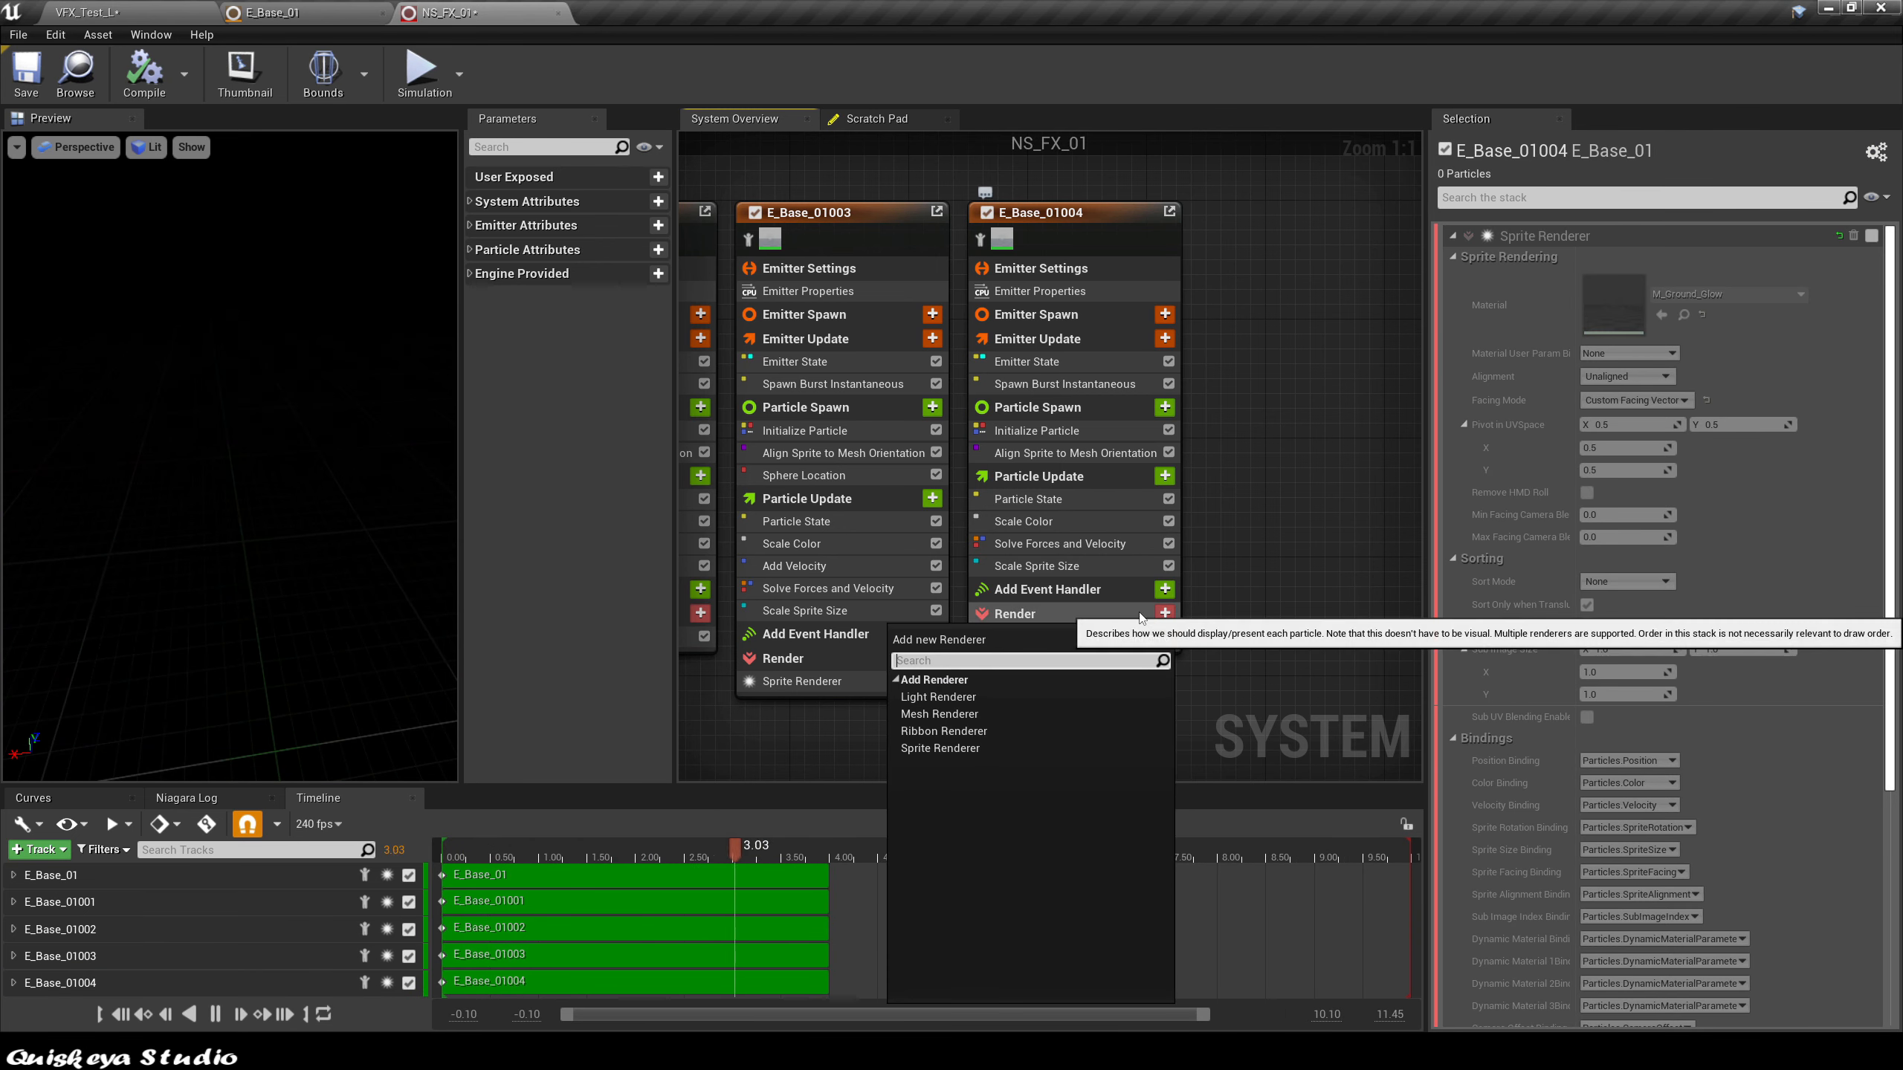
pyautogui.click(1023, 696)
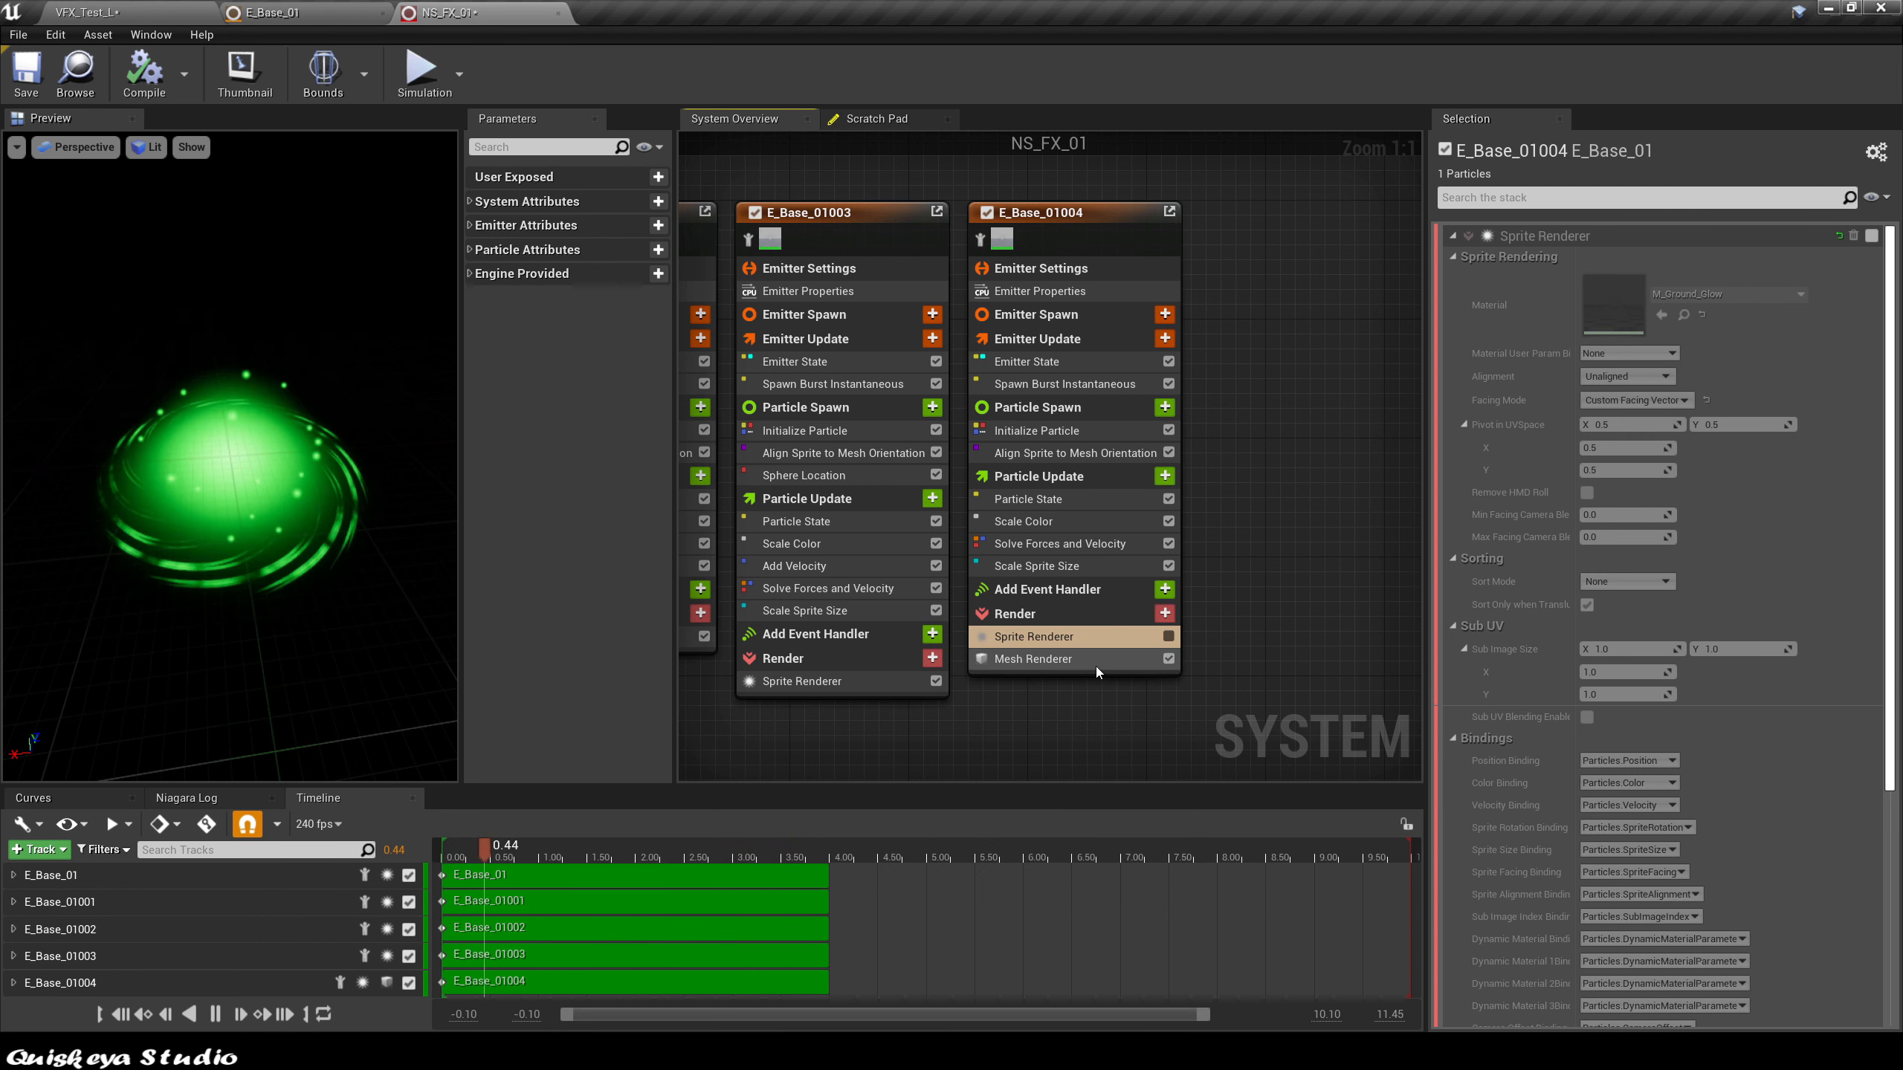
# Step: Assign VFX_Meshes from the VFX_01 Assets folder as the particle mesh of the Mesh Renderer in E_Base_01004
pyautogui.click(1073, 657)
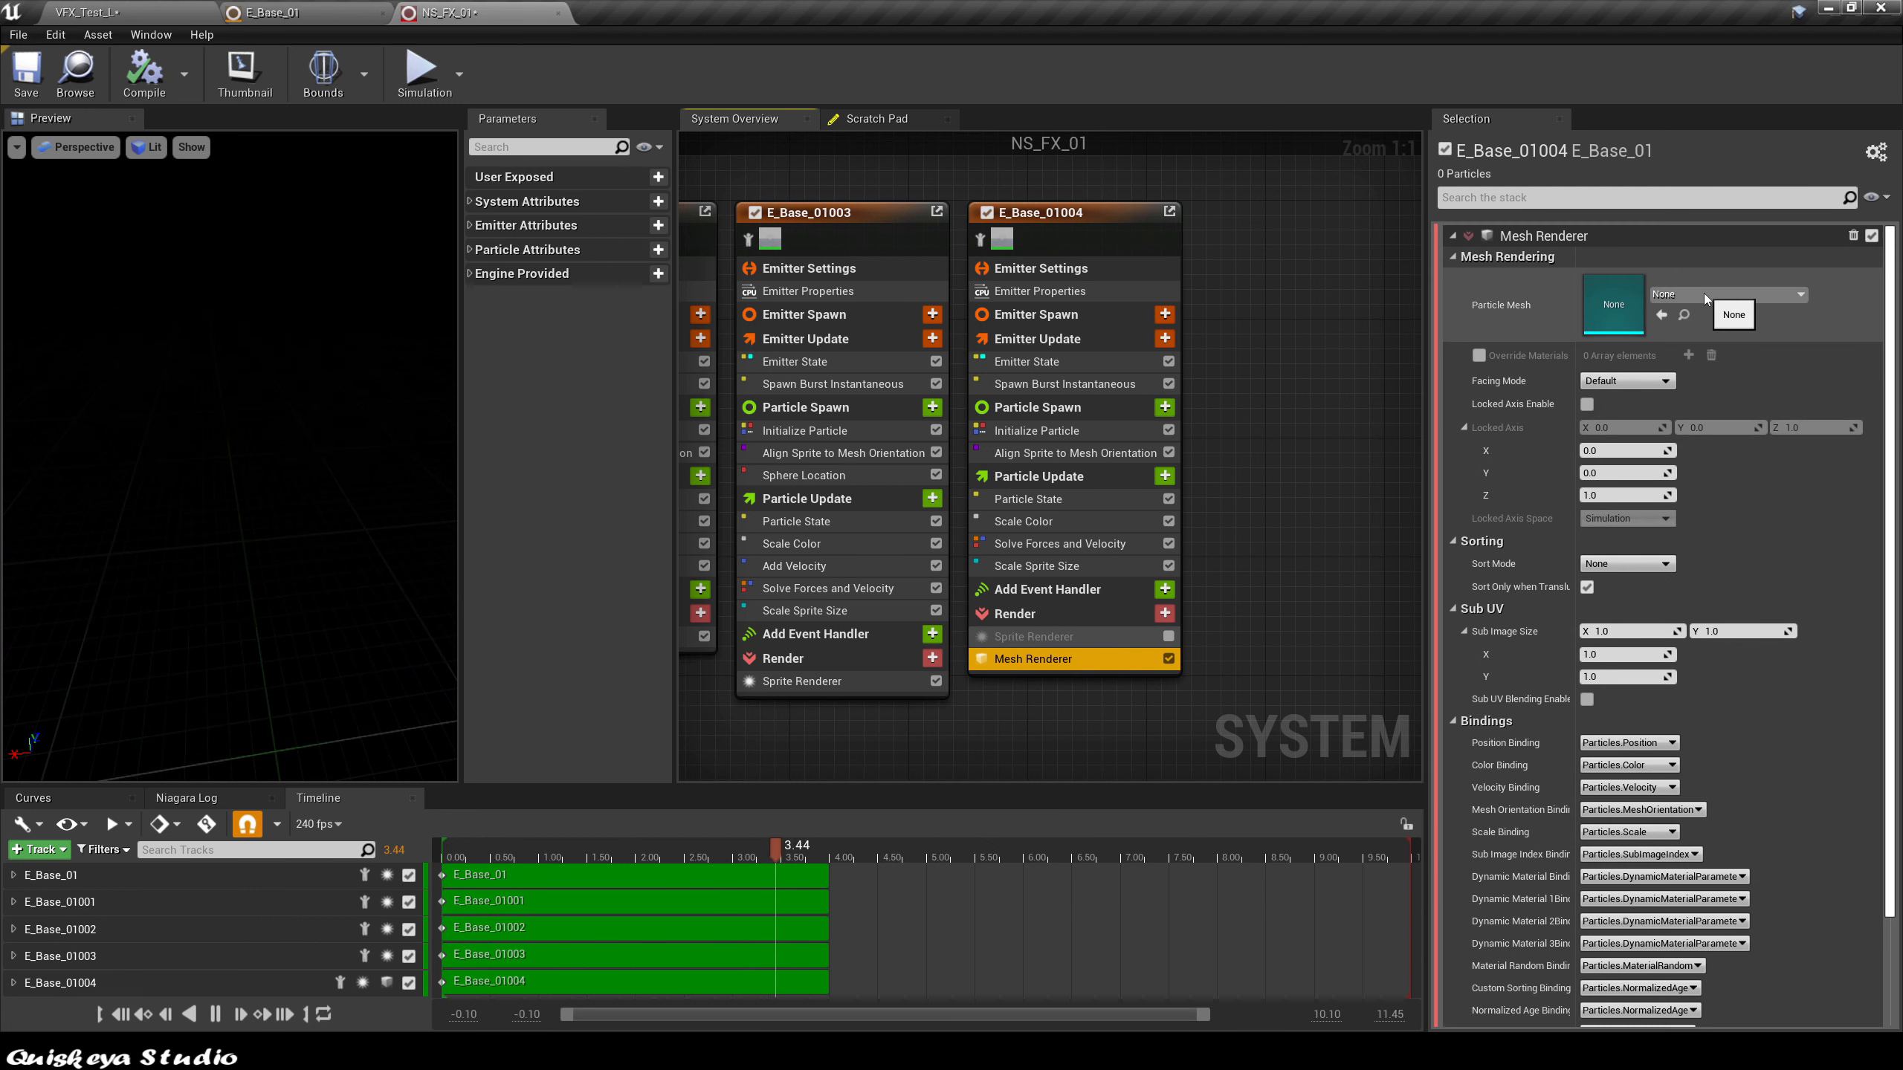
pyautogui.click(166, 8)
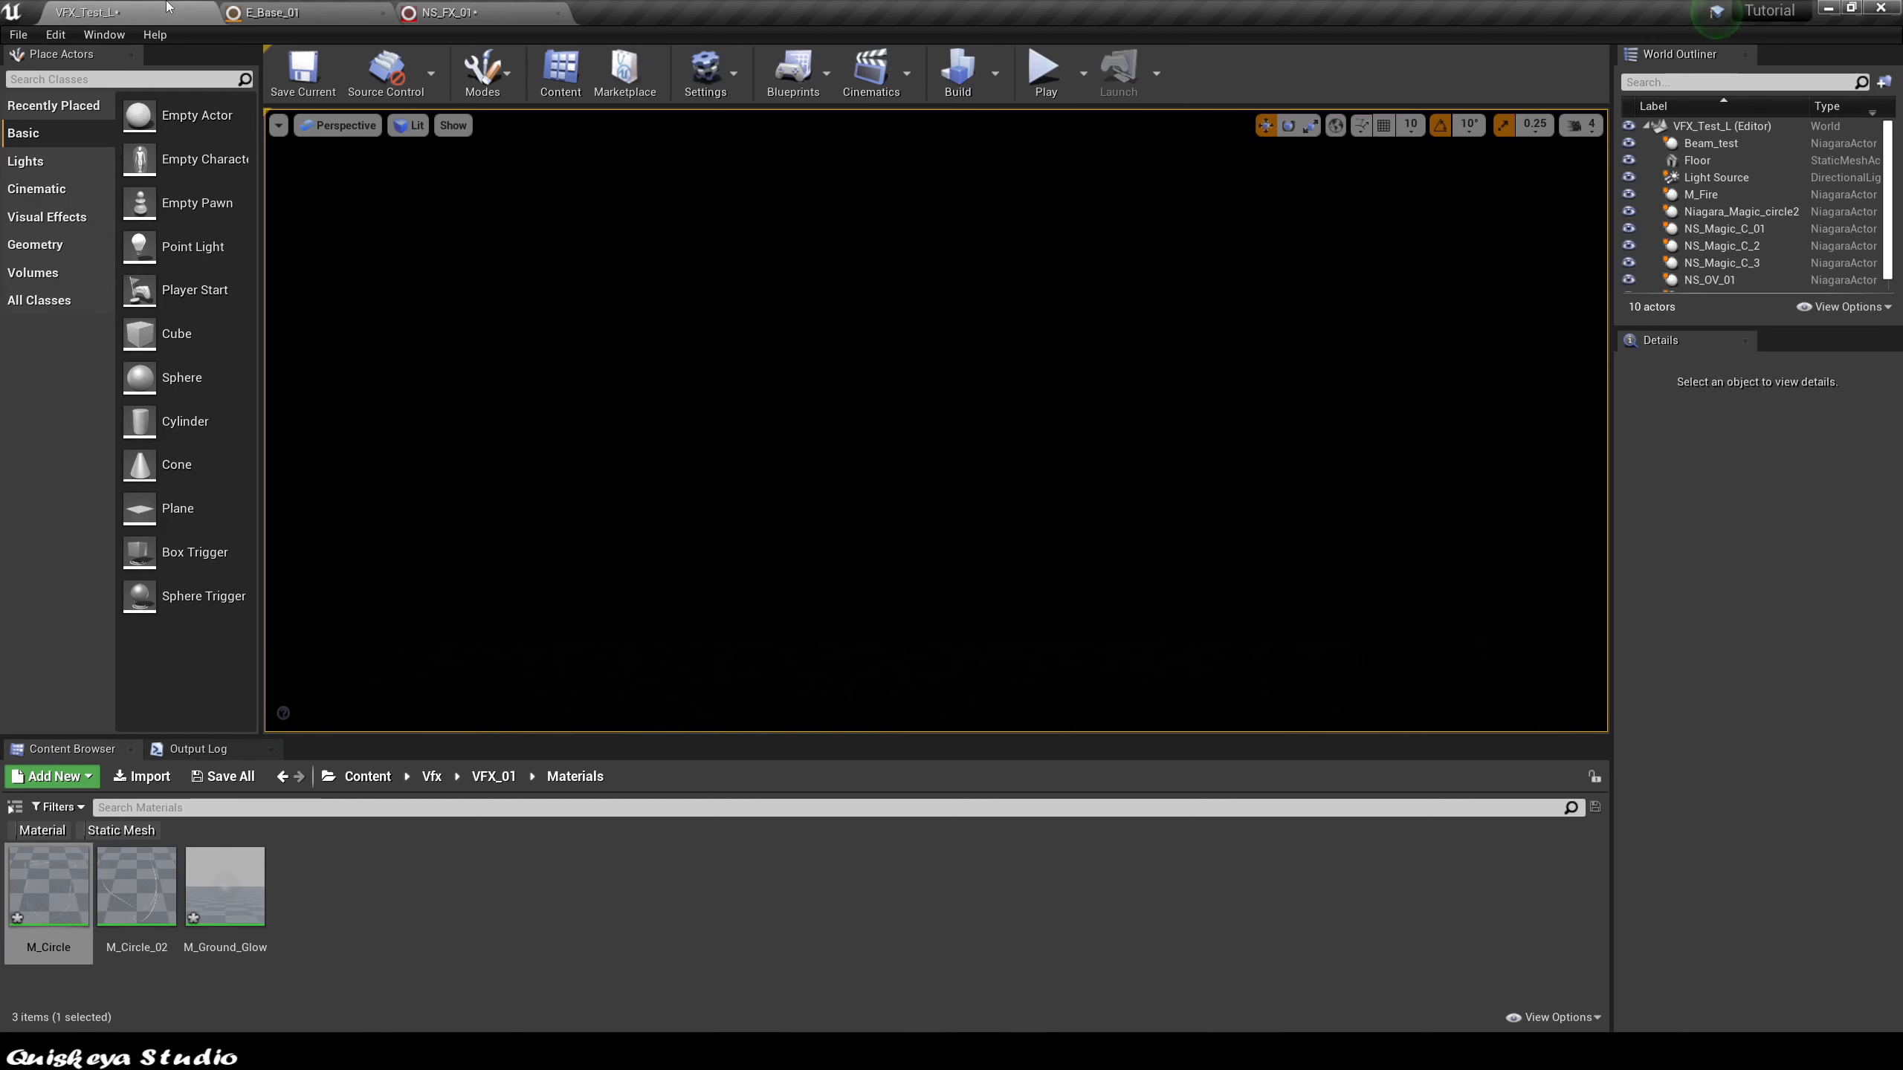
pyautogui.click(494, 777)
pyautogui.doubleClick(132, 885)
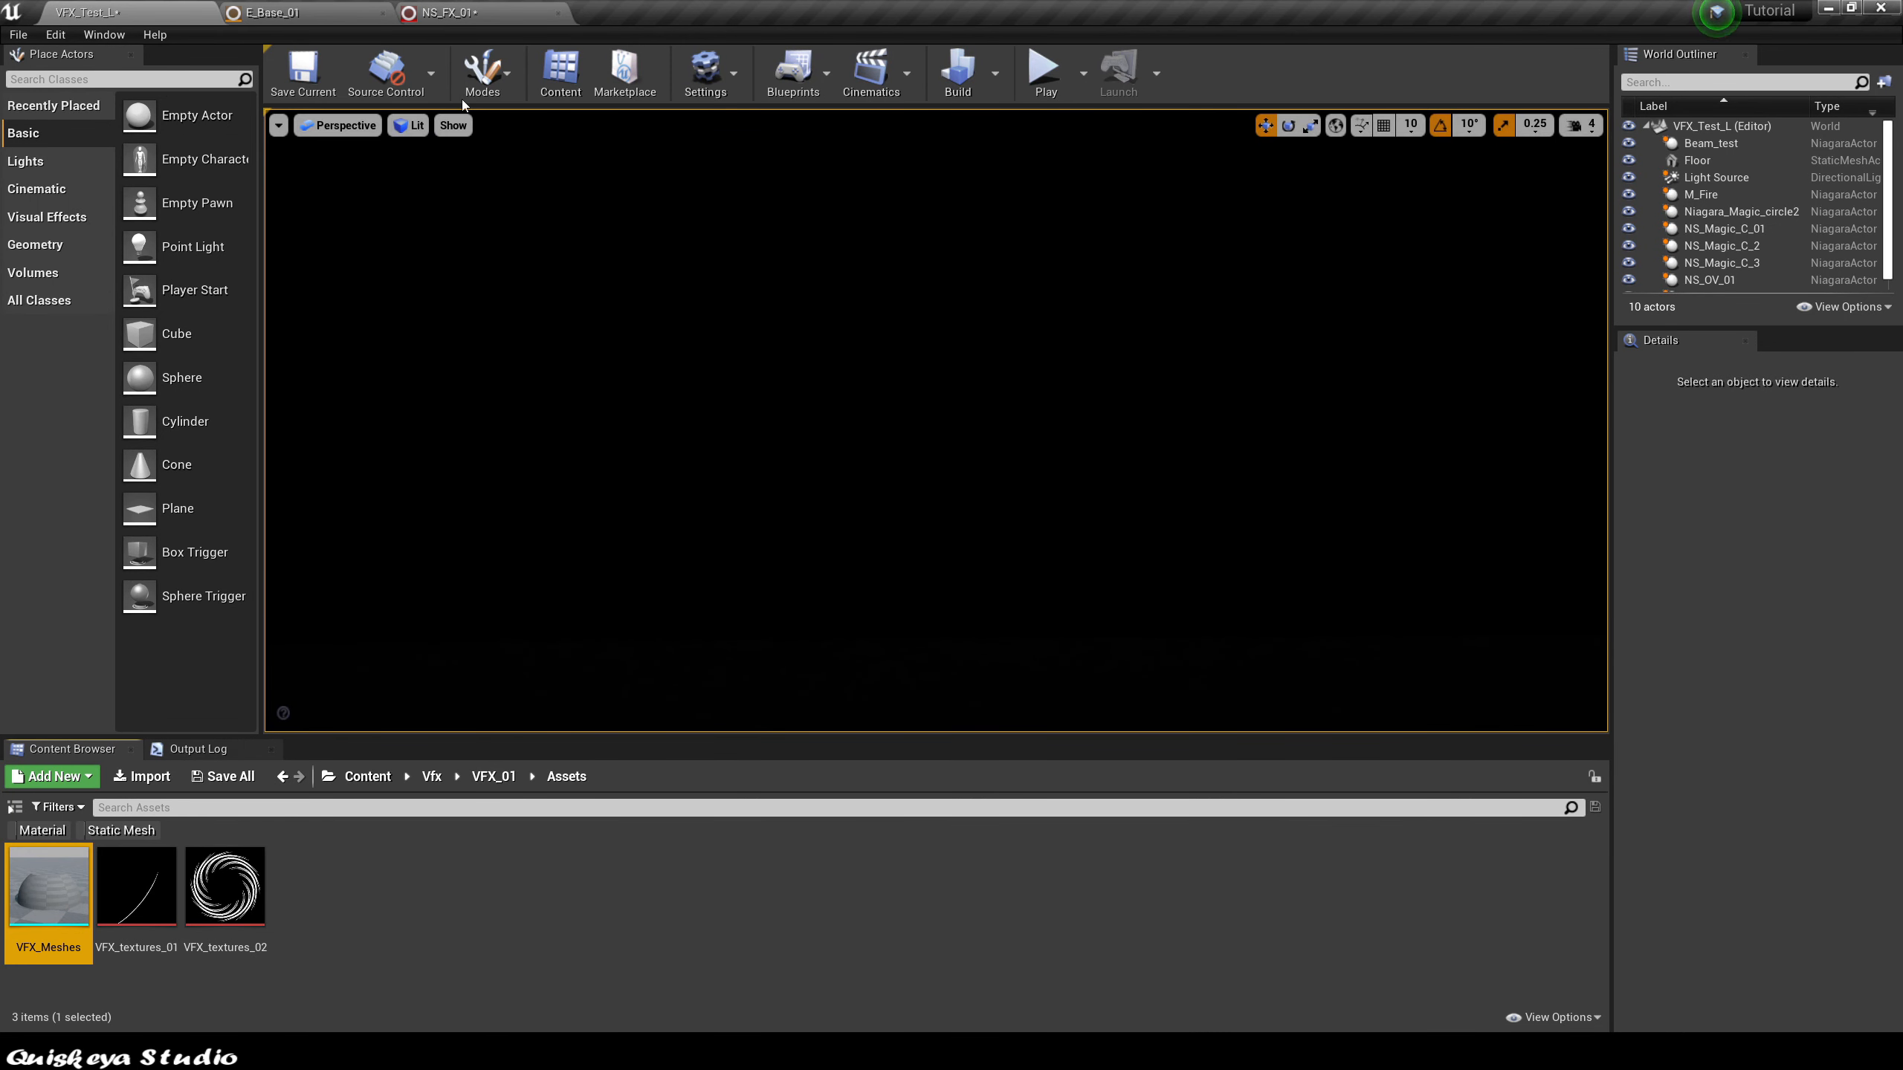
pyautogui.click(444, 10)
pyautogui.click(1663, 317)
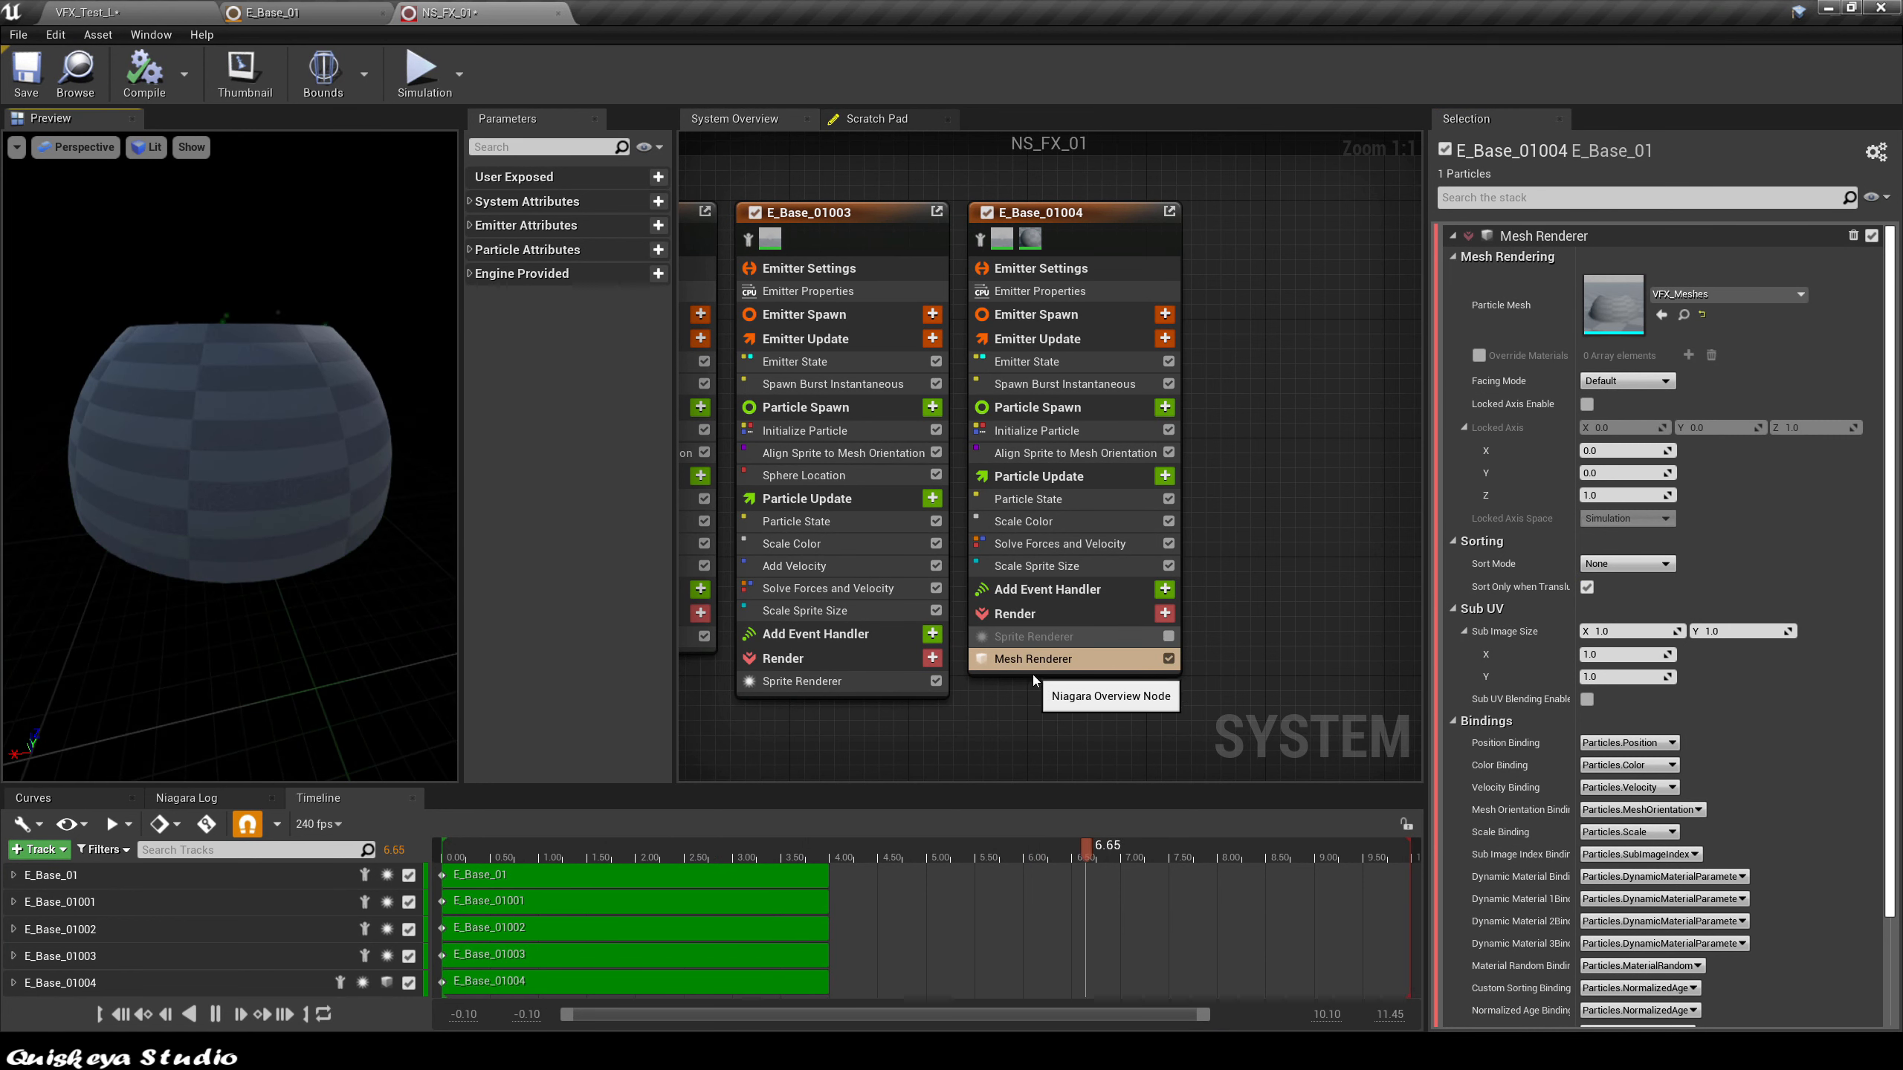
# Step: Delete the Scale Sprite Size module from the Particle Update stage of E_Base_01004
pyautogui.scroll(-1, 1151, 689)
pyautogui.scroll(1, 1152, 689)
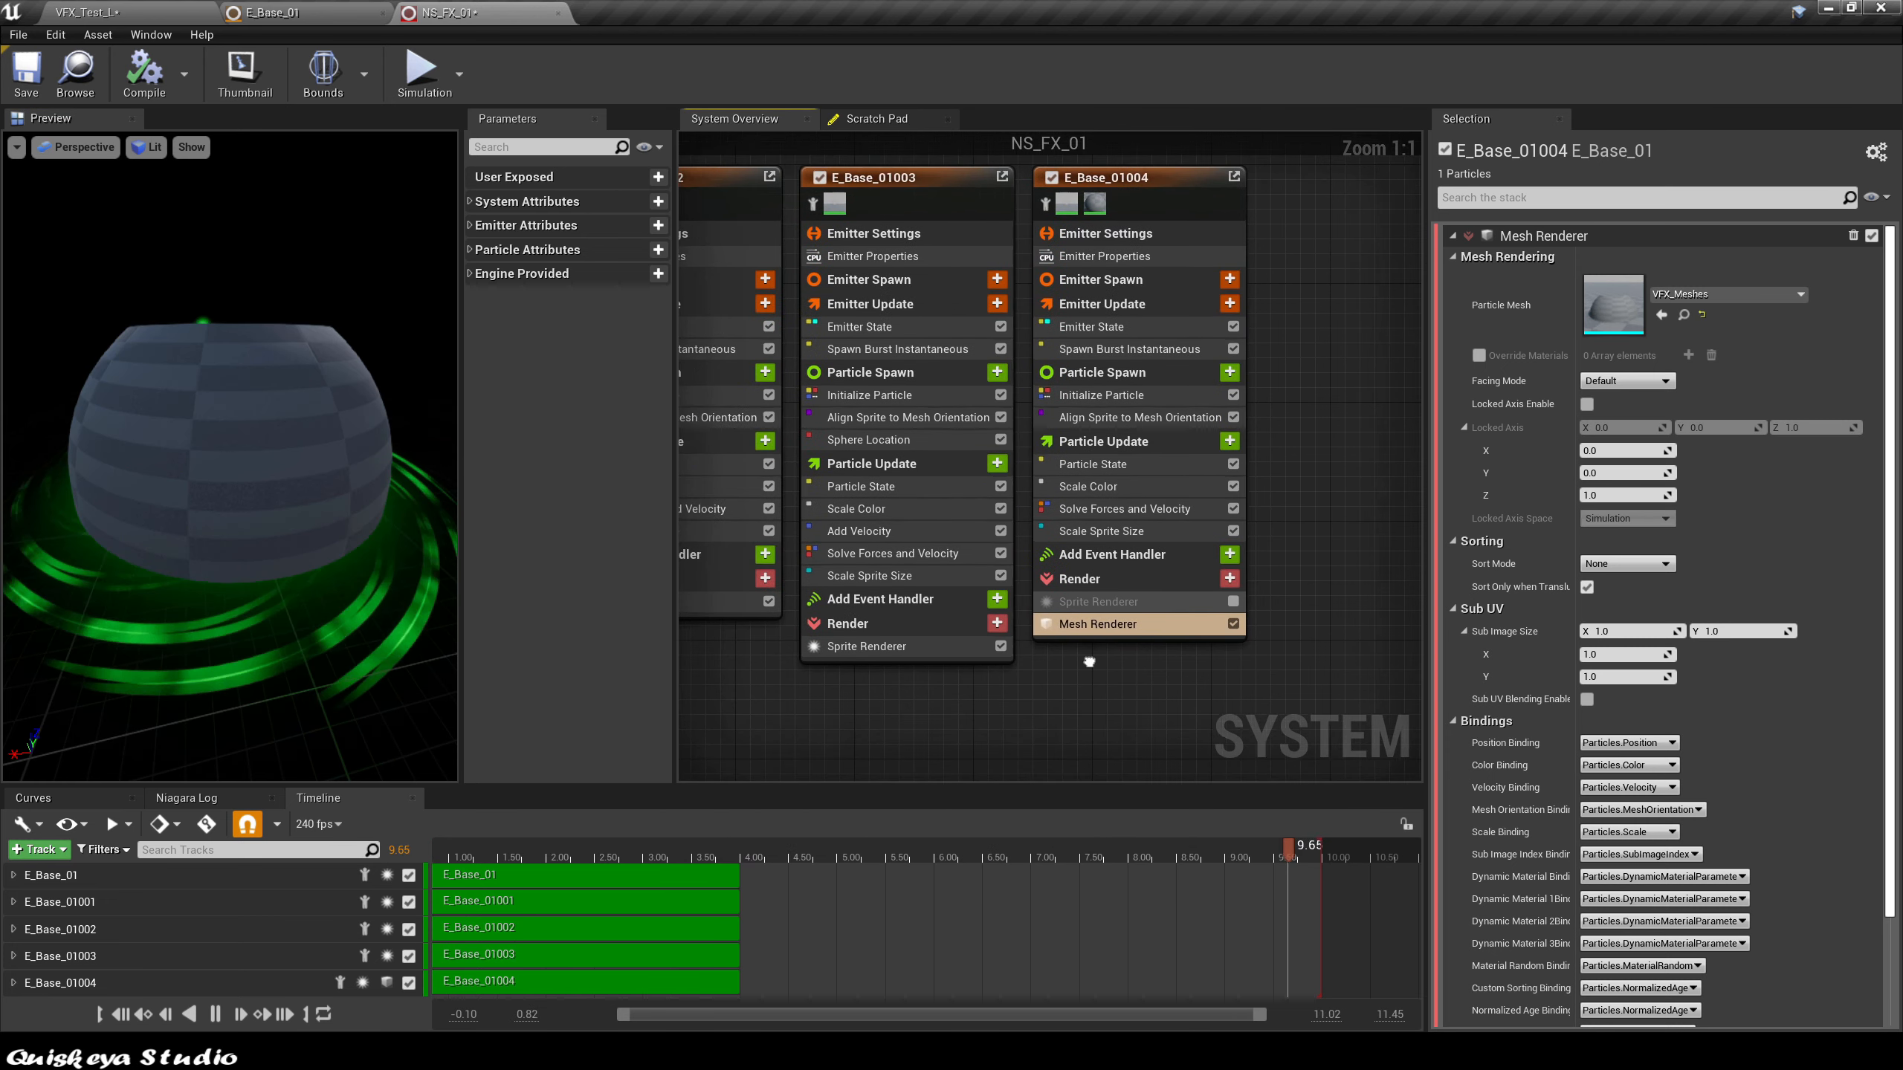
pyautogui.click(1099, 530)
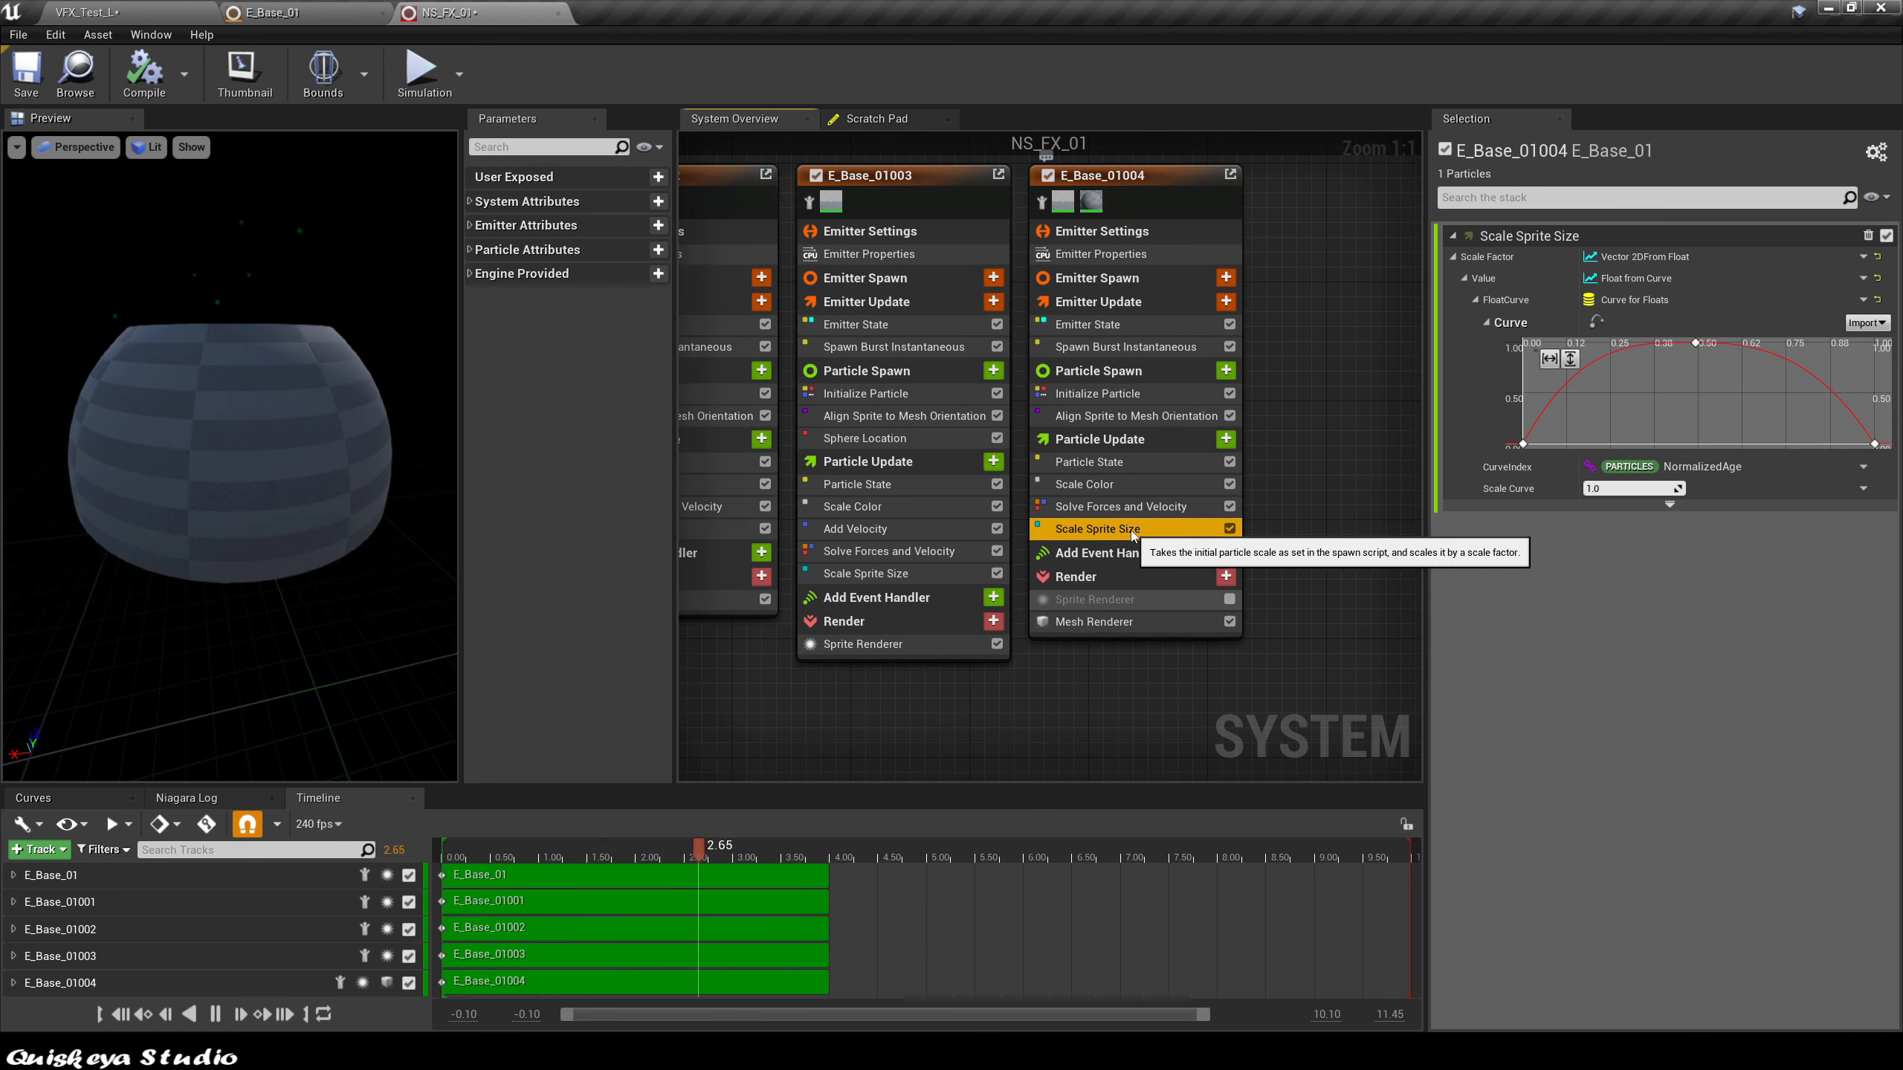
pyautogui.click(1657, 303)
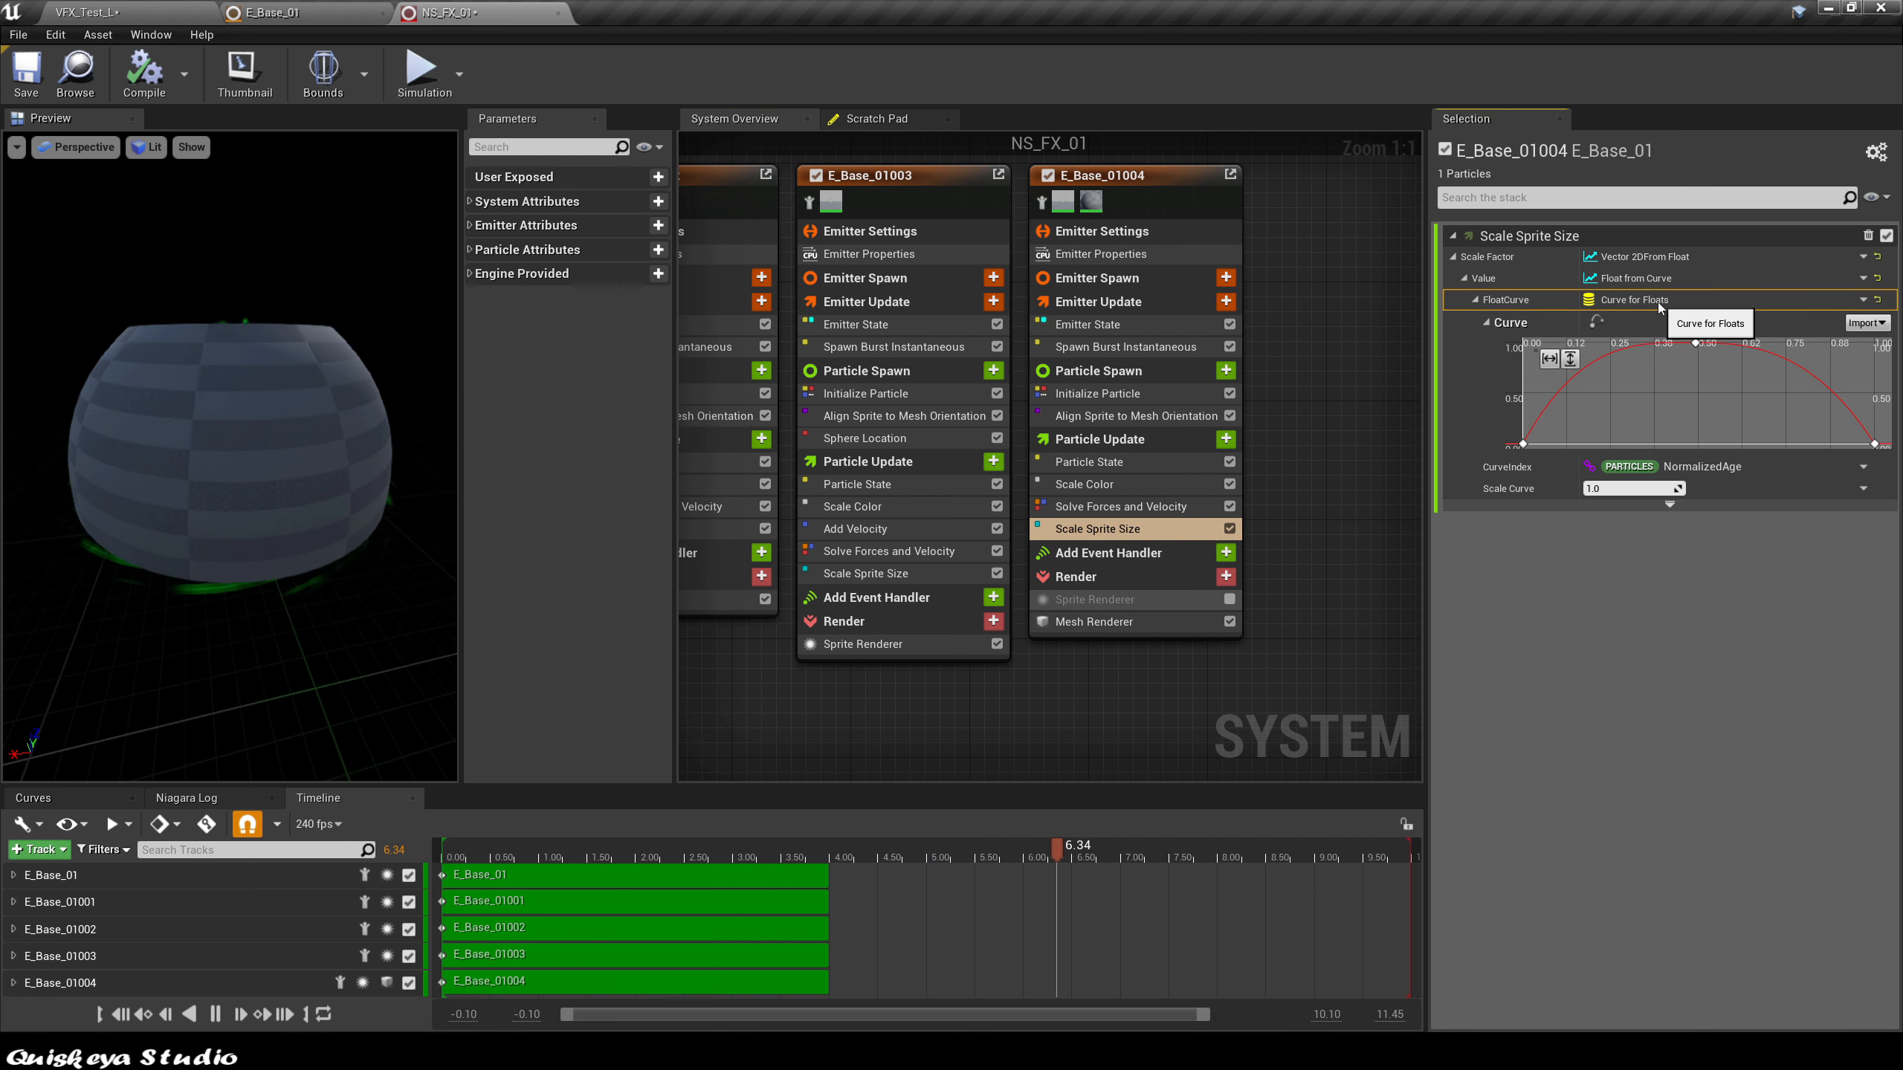
pyautogui.rightClick(1658, 302)
pyautogui.click(1698, 395)
pyautogui.rightClick(1095, 533)
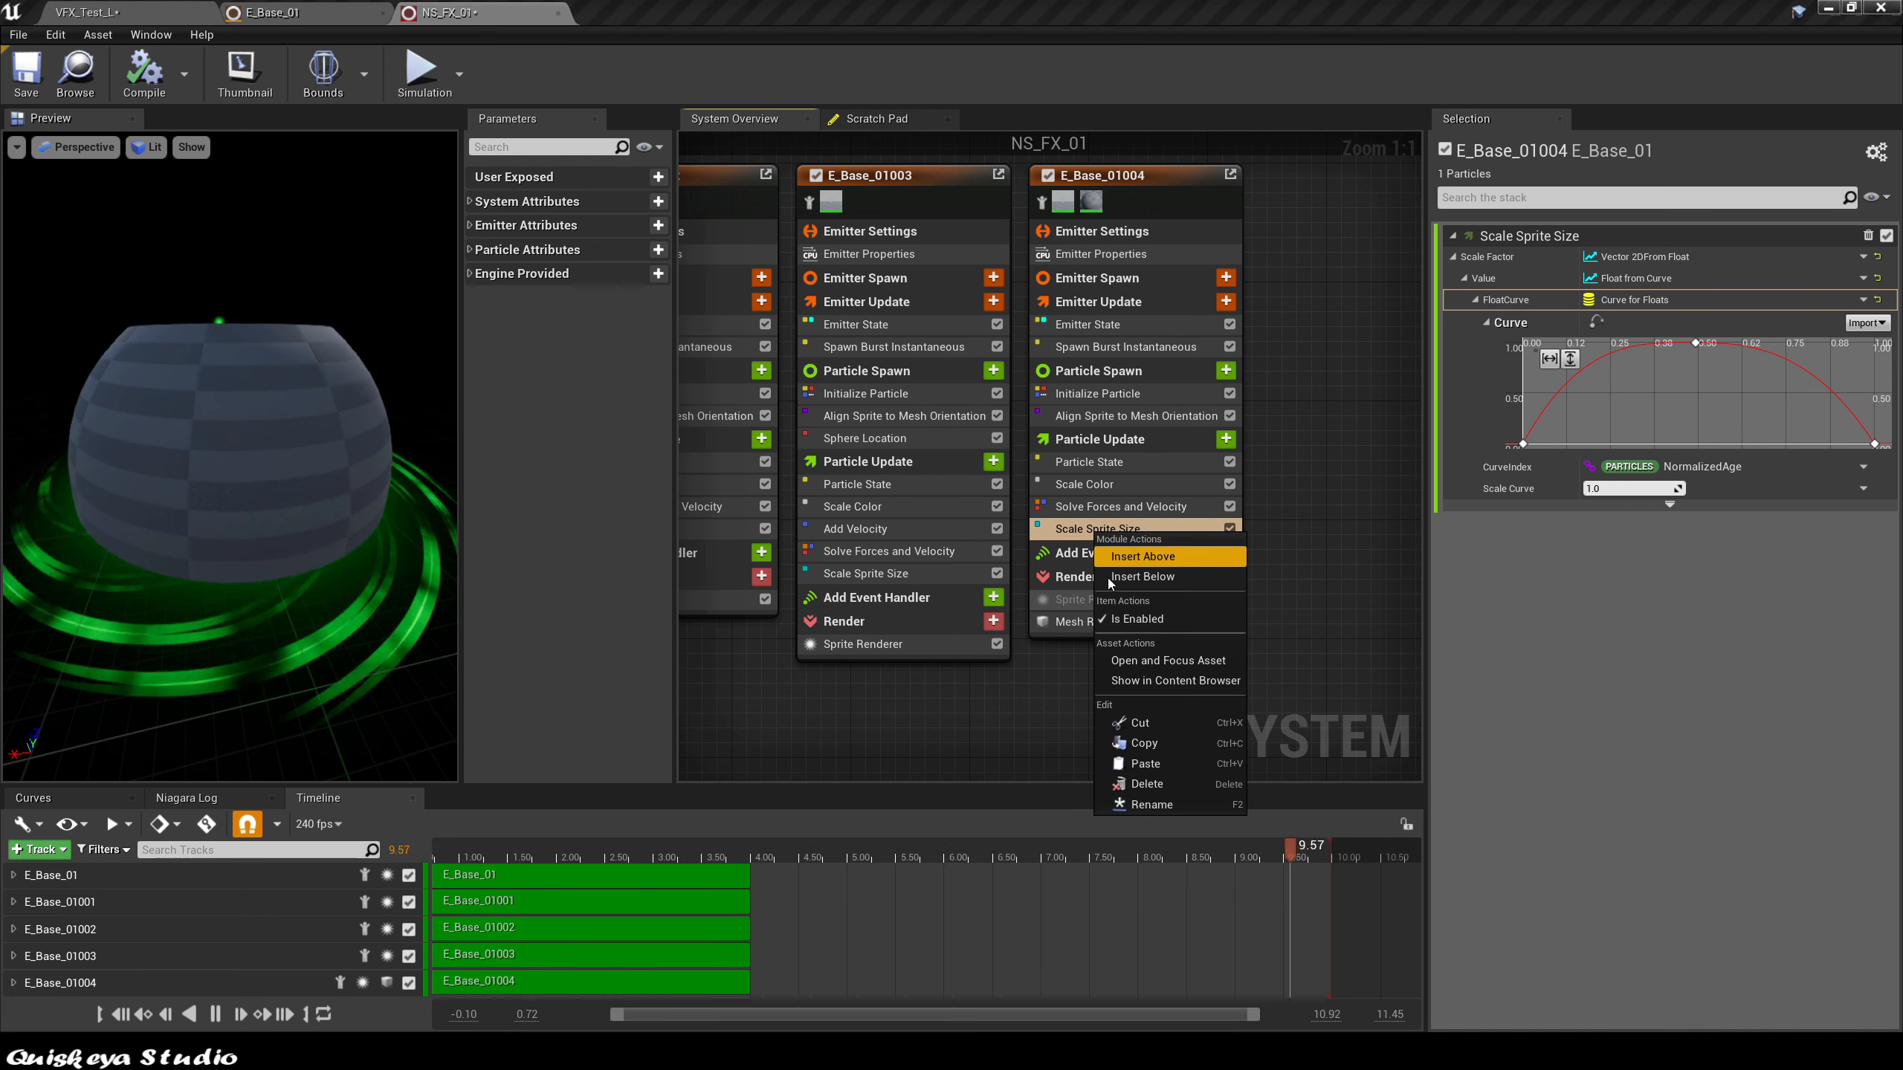
pyautogui.click(1157, 755)
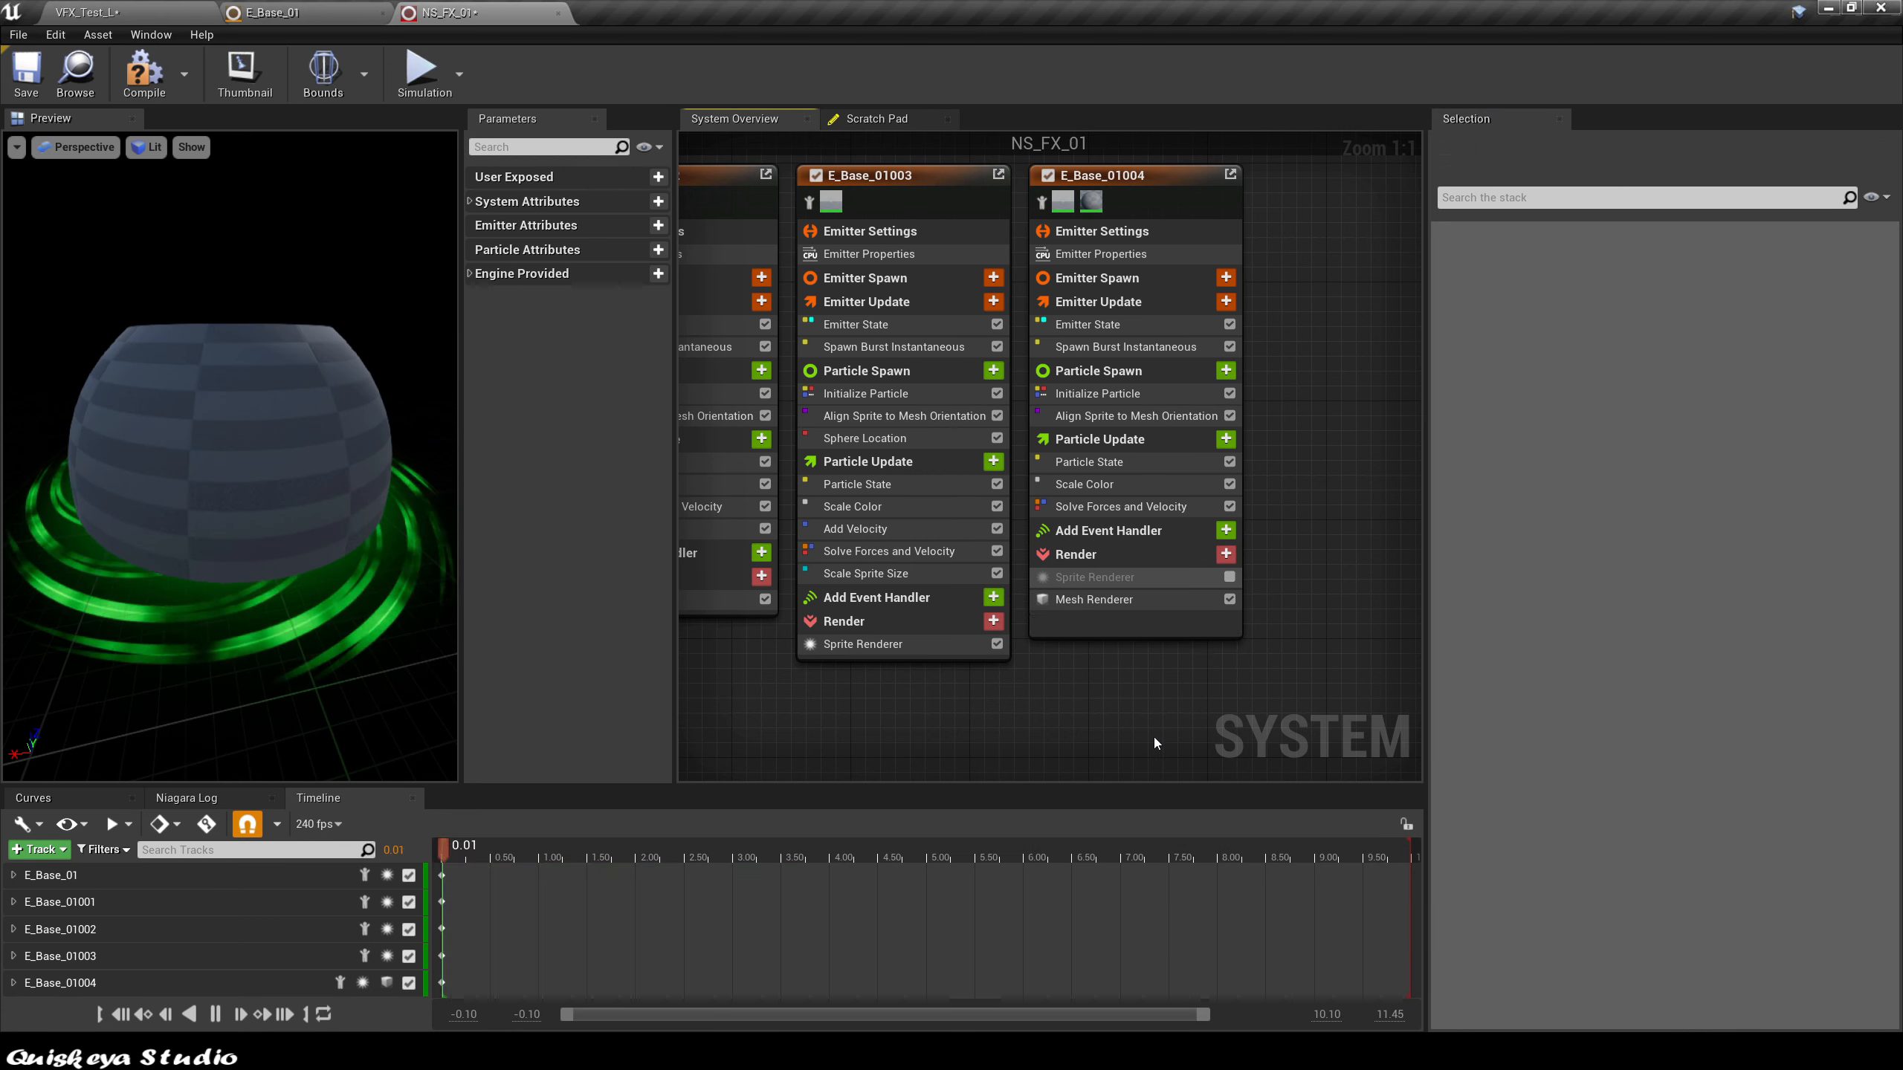
# Step: Add a Scale Mesh Size module to the Particle Update stage of E_Base_01004
pyautogui.click(1226, 439)
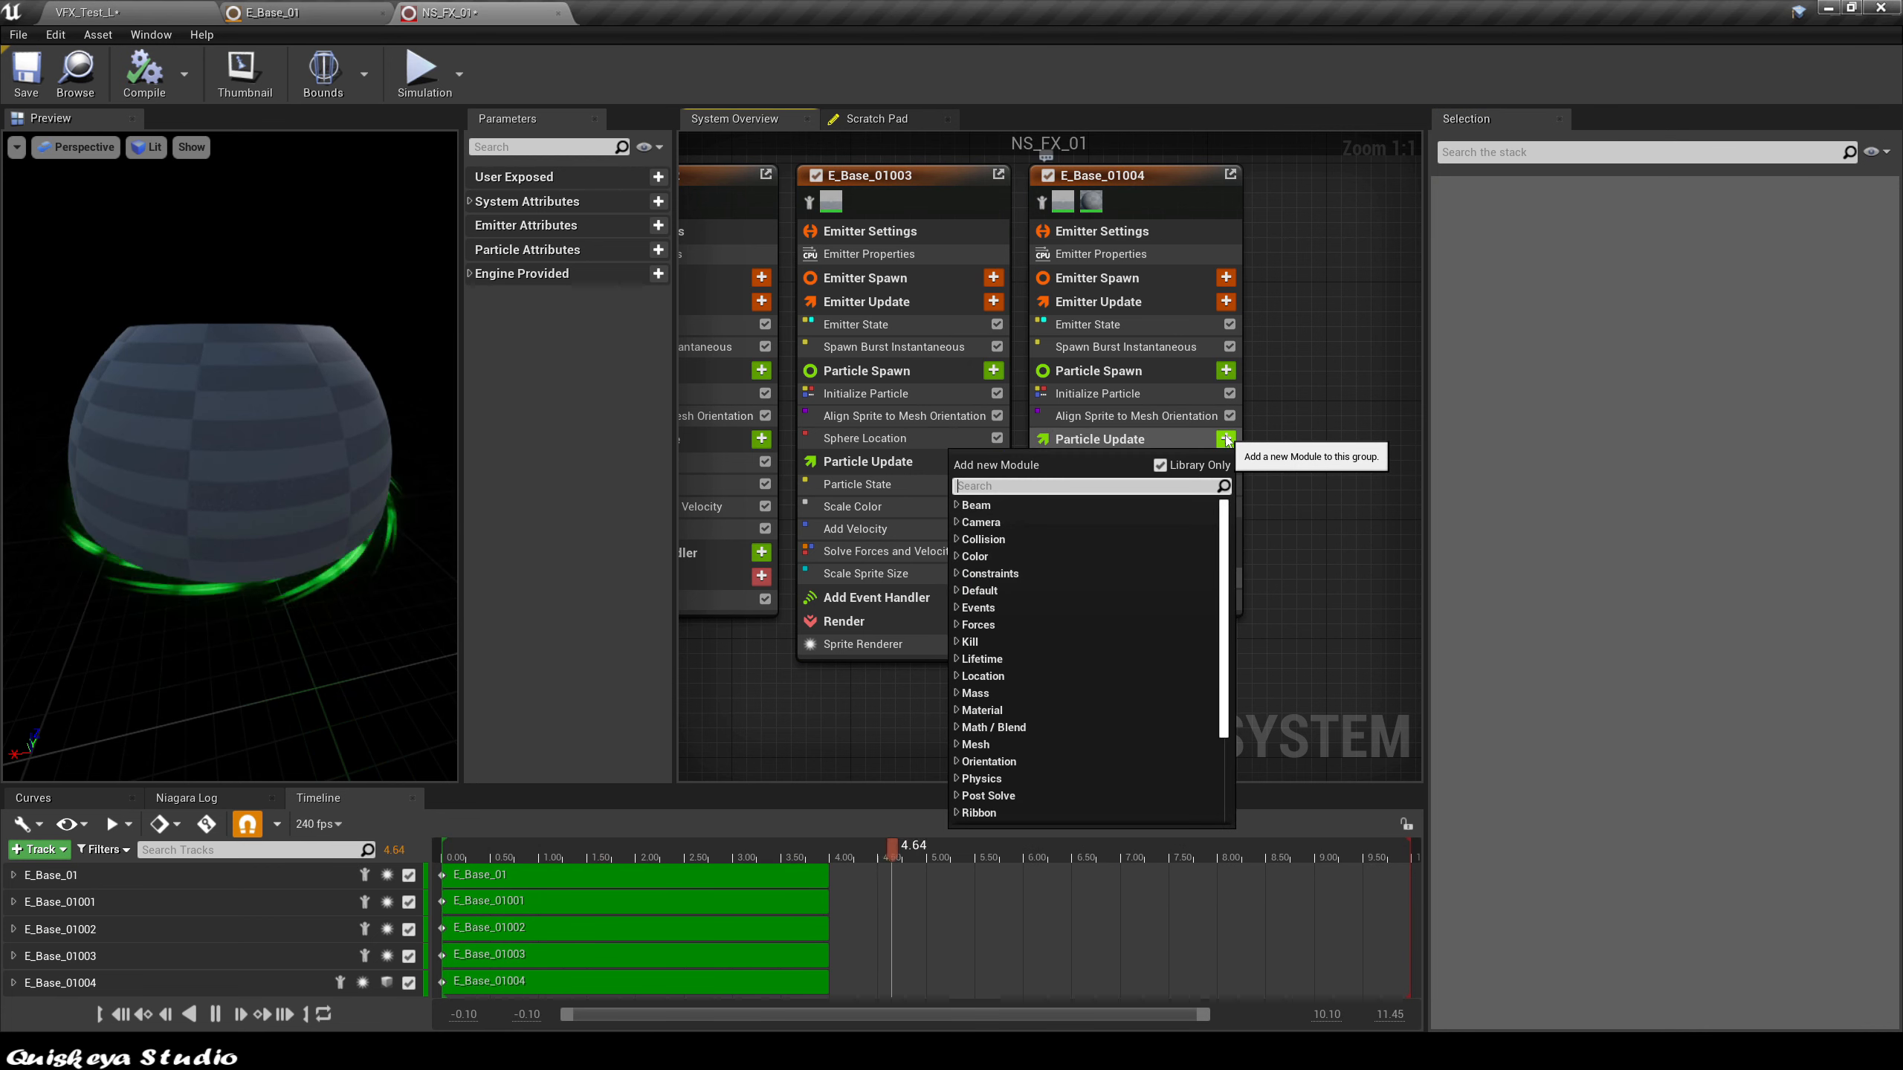
pyautogui.write('scal')
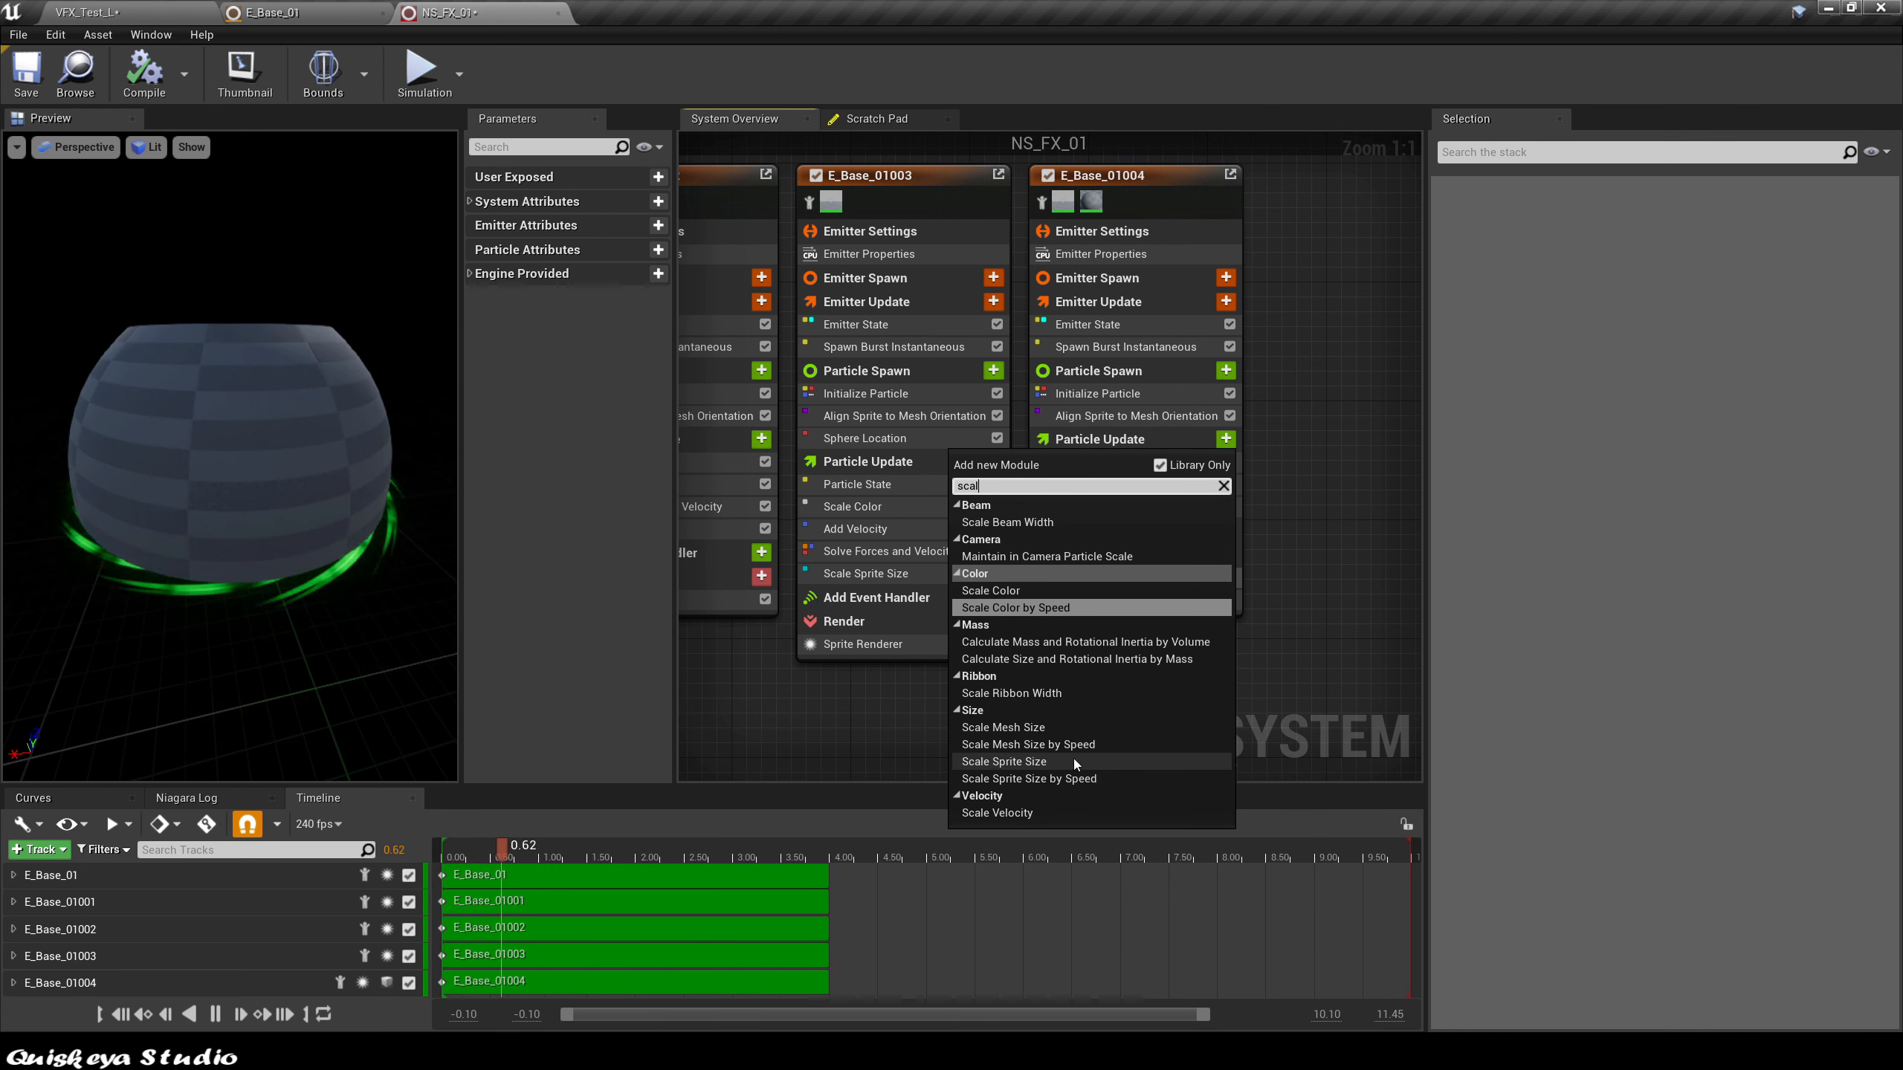
pyautogui.click(1060, 727)
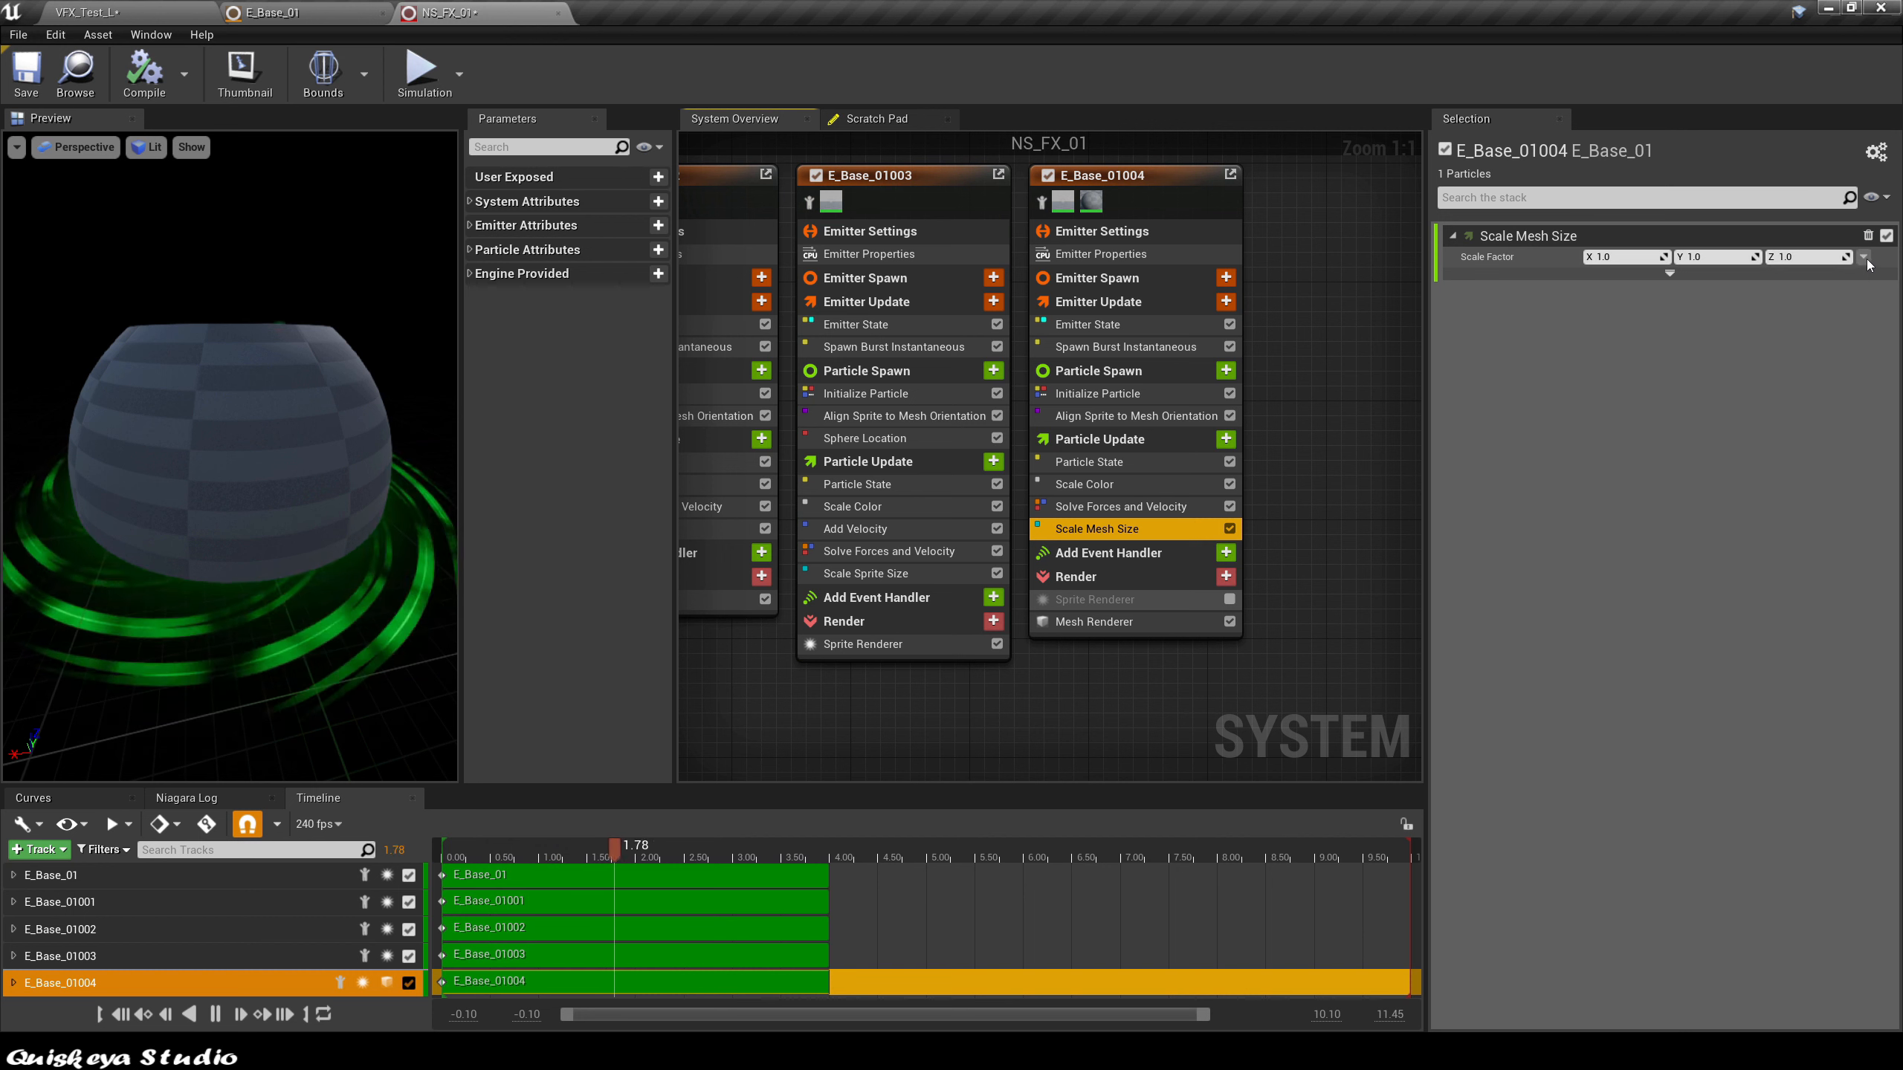
# Step: Drive the mesh Scale Factor with Vector from Float using Float from Curve, and paste the copied curve into its FloatCurve
pyautogui.click(1866, 259)
pyautogui.write('flo')
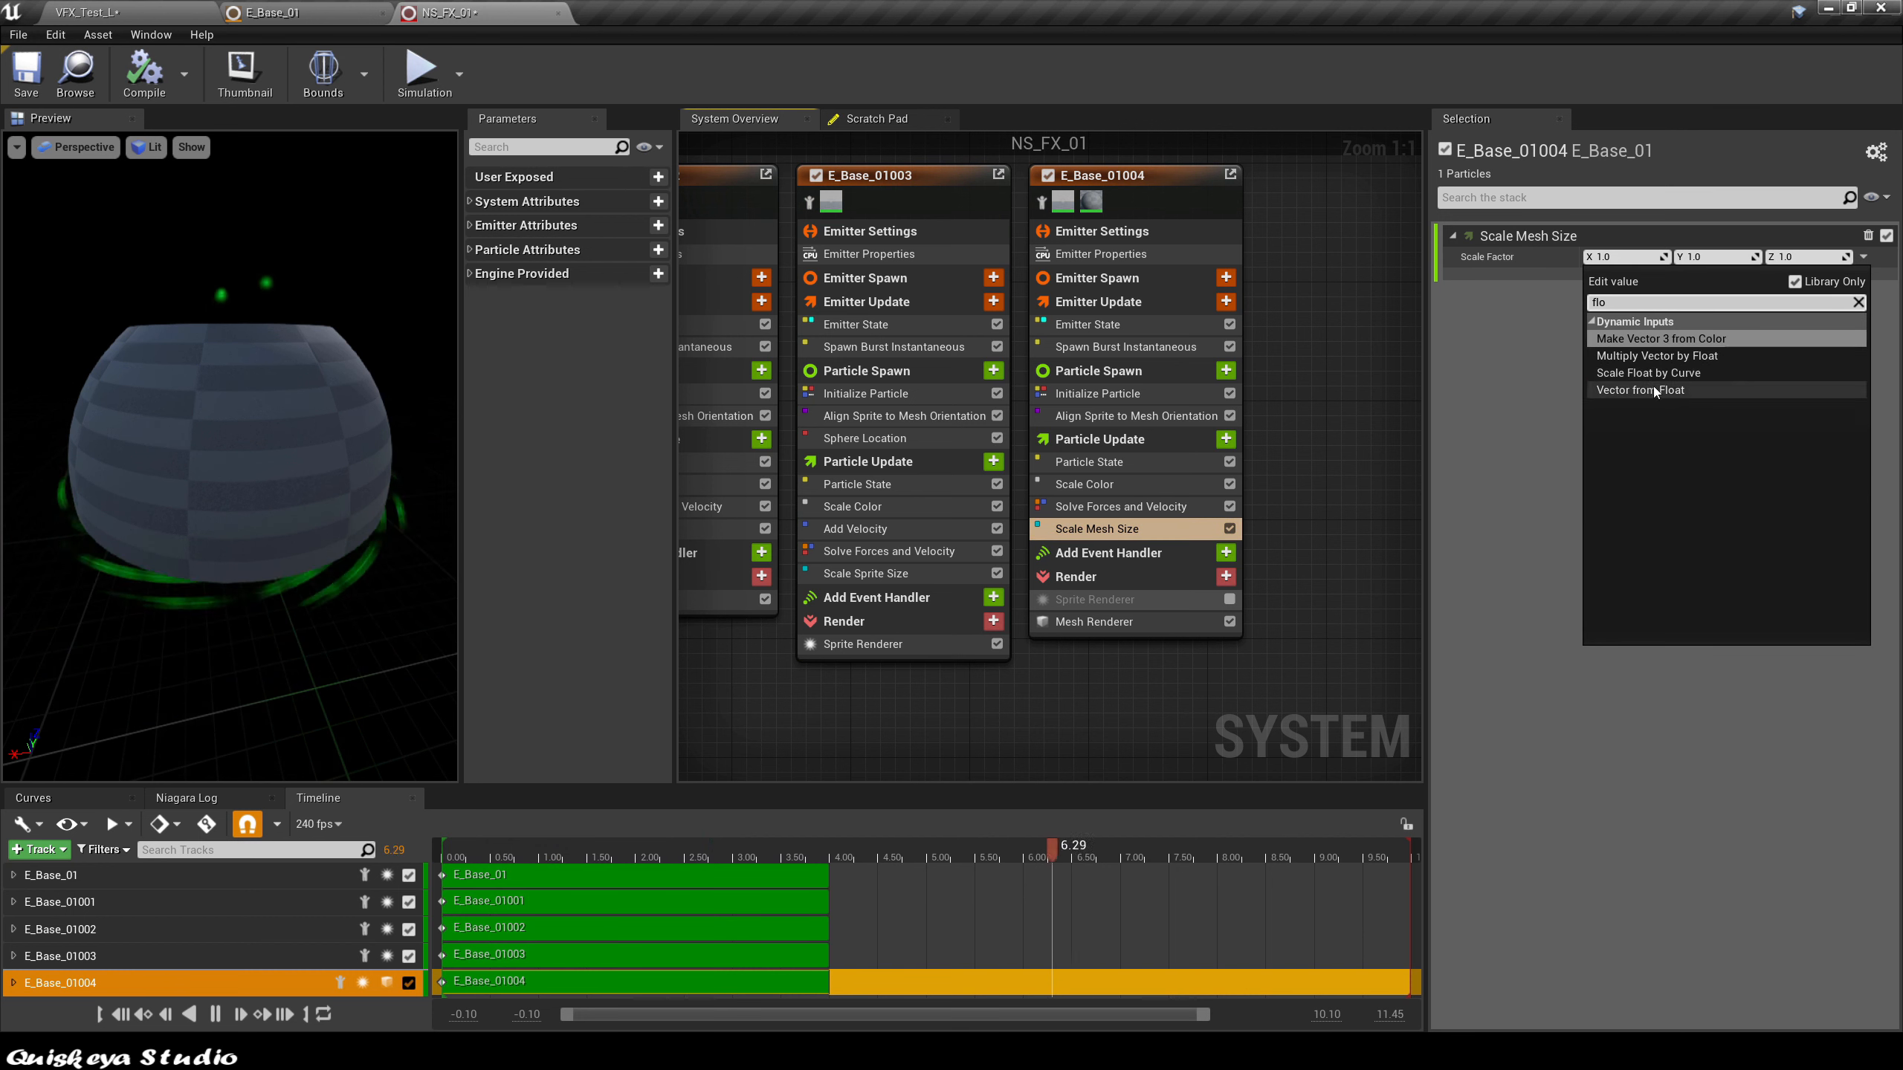
pyautogui.click(1653, 389)
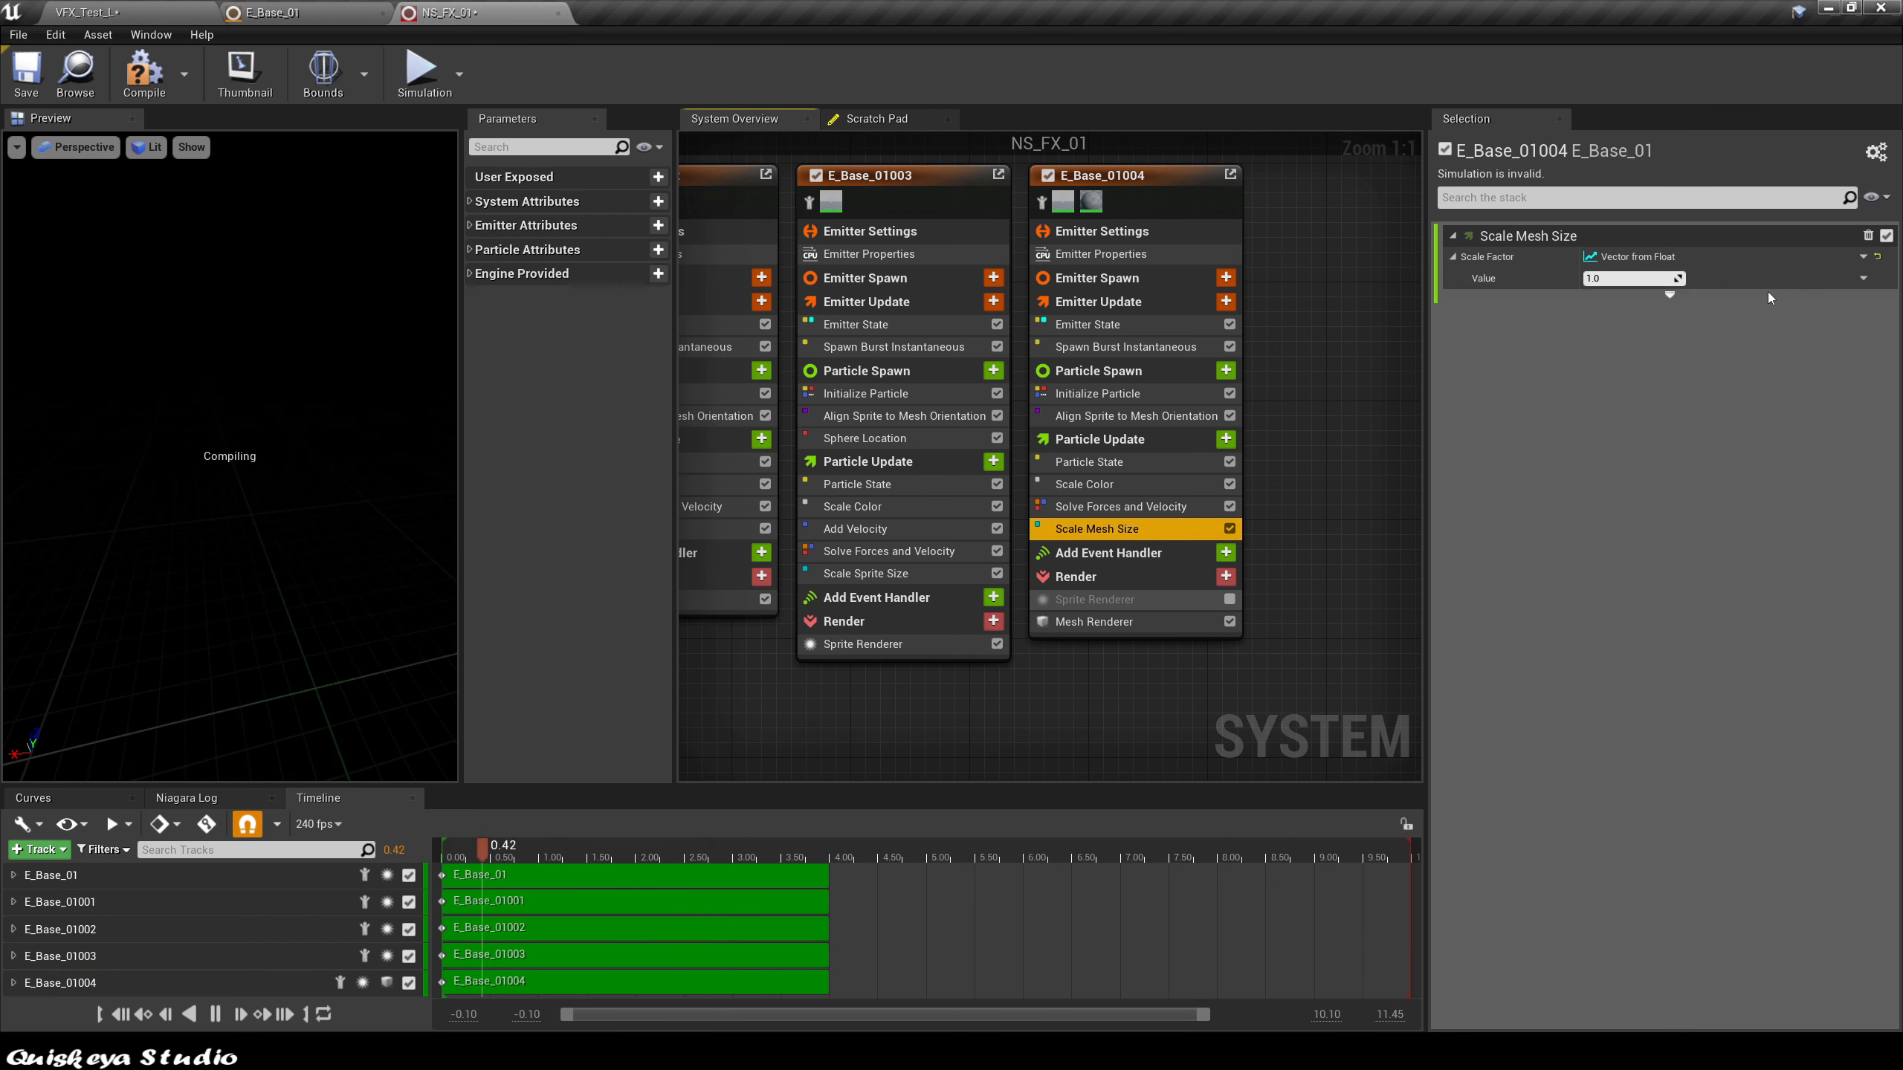
pyautogui.click(1863, 278)
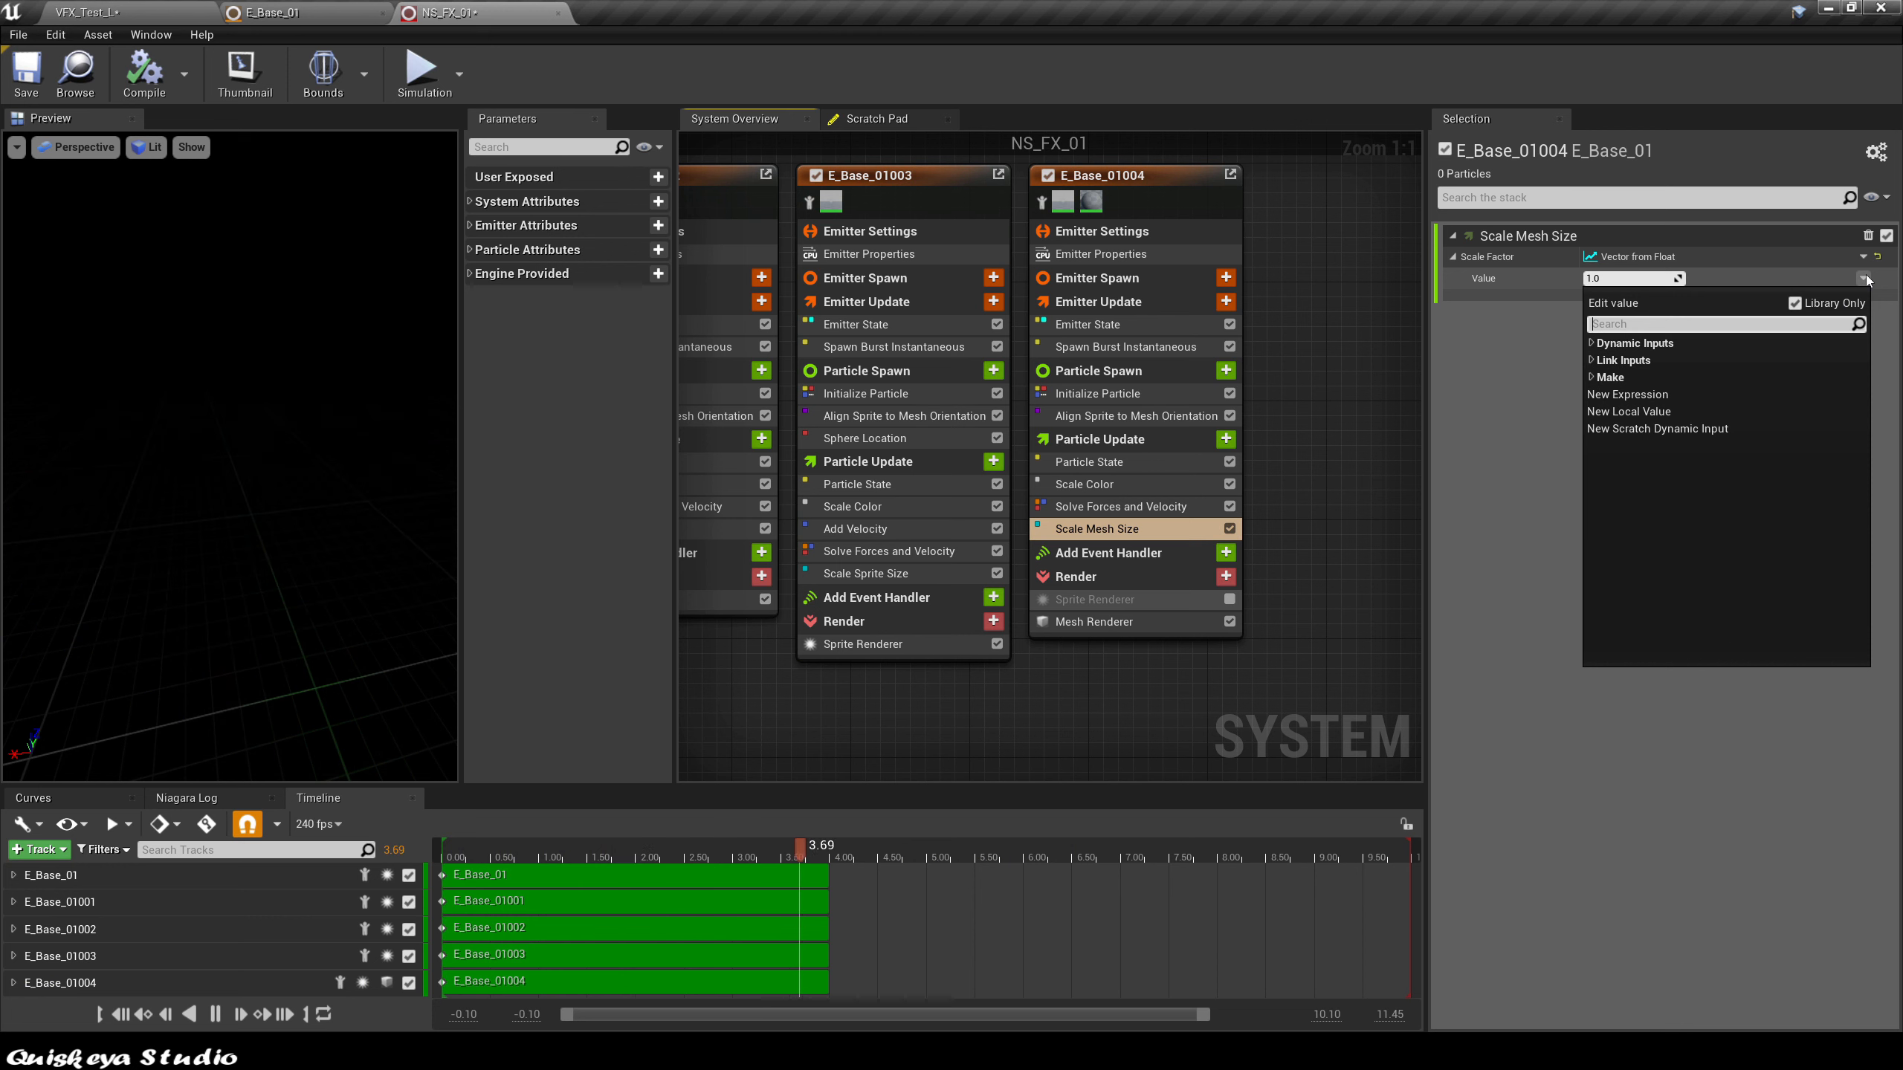
pyautogui.write('cur')
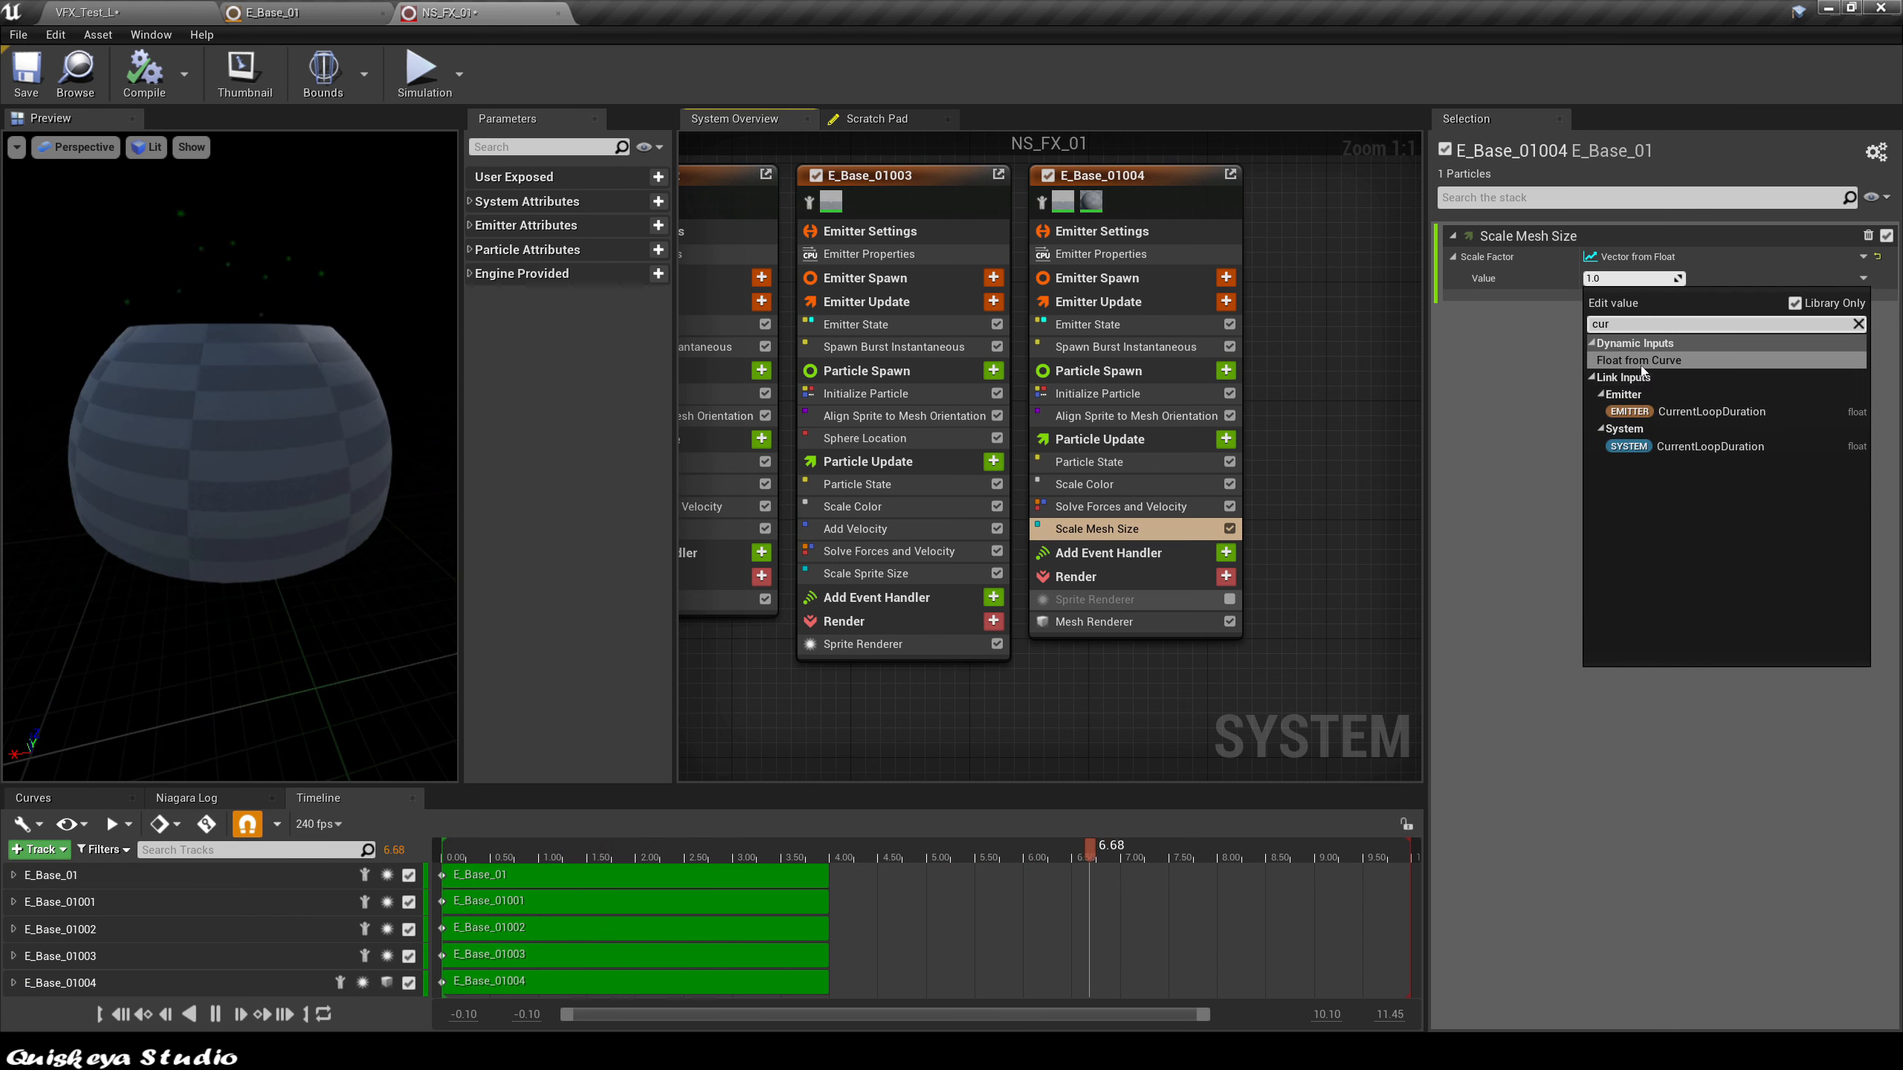
pyautogui.click(1640, 362)
pyautogui.rightClick(1635, 301)
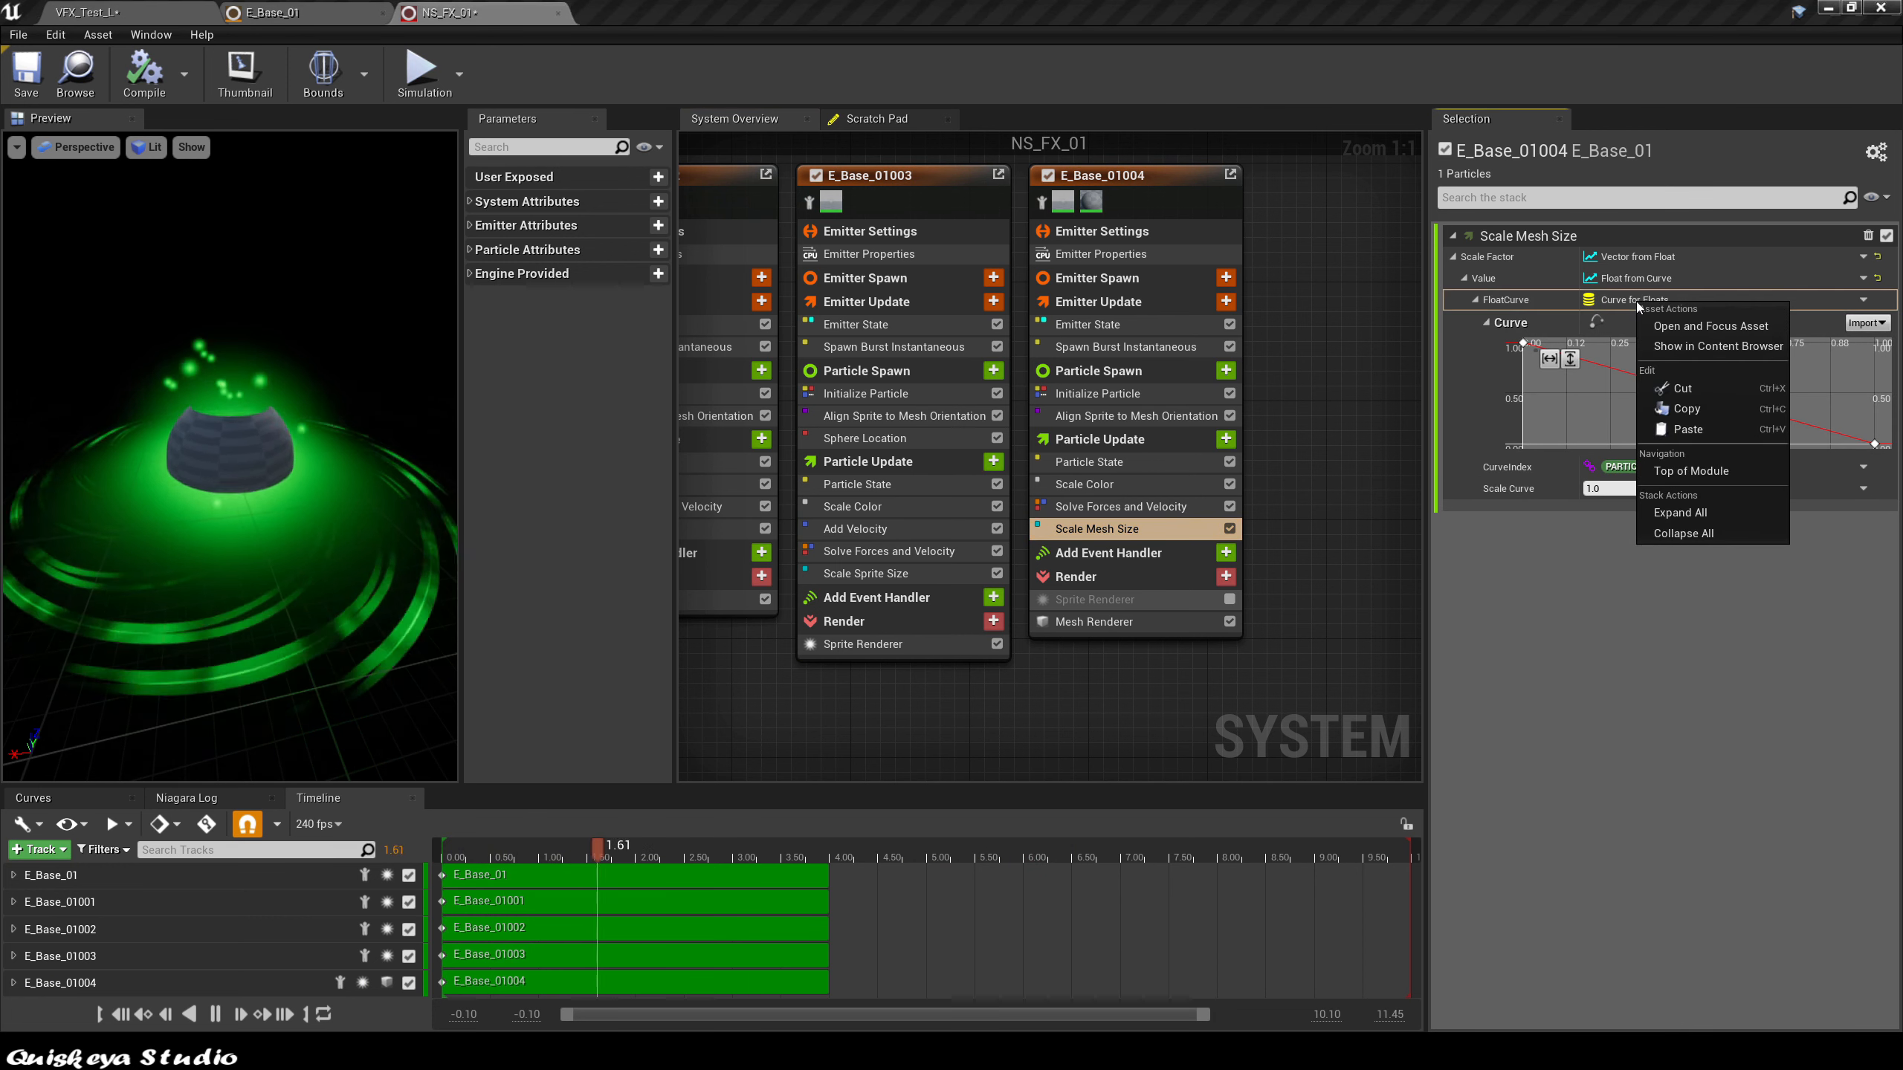
pyautogui.click(1690, 429)
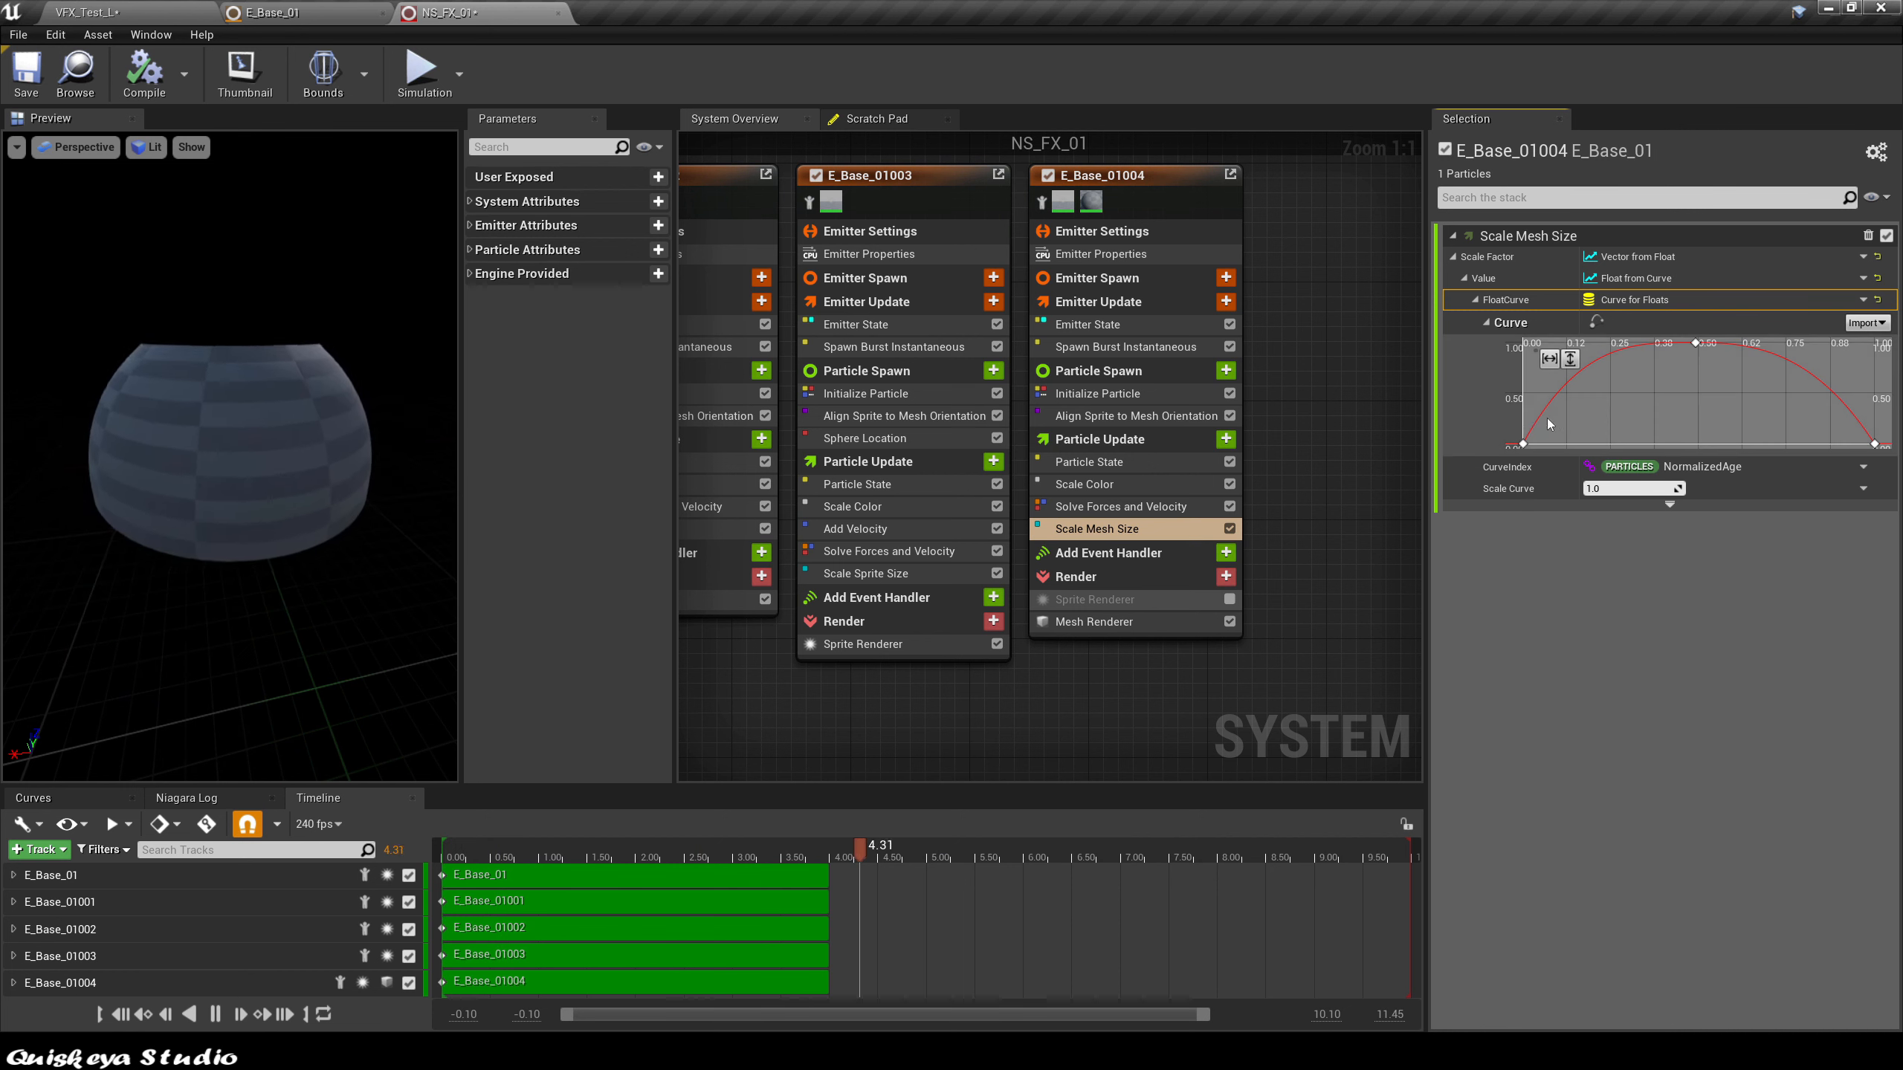
# Step: Move the Scale Mesh Size module above Solve Forces and Velocity in E_Base_01004
pyautogui.moveTo(1120, 528); pyautogui.dragTo(1127, 523)
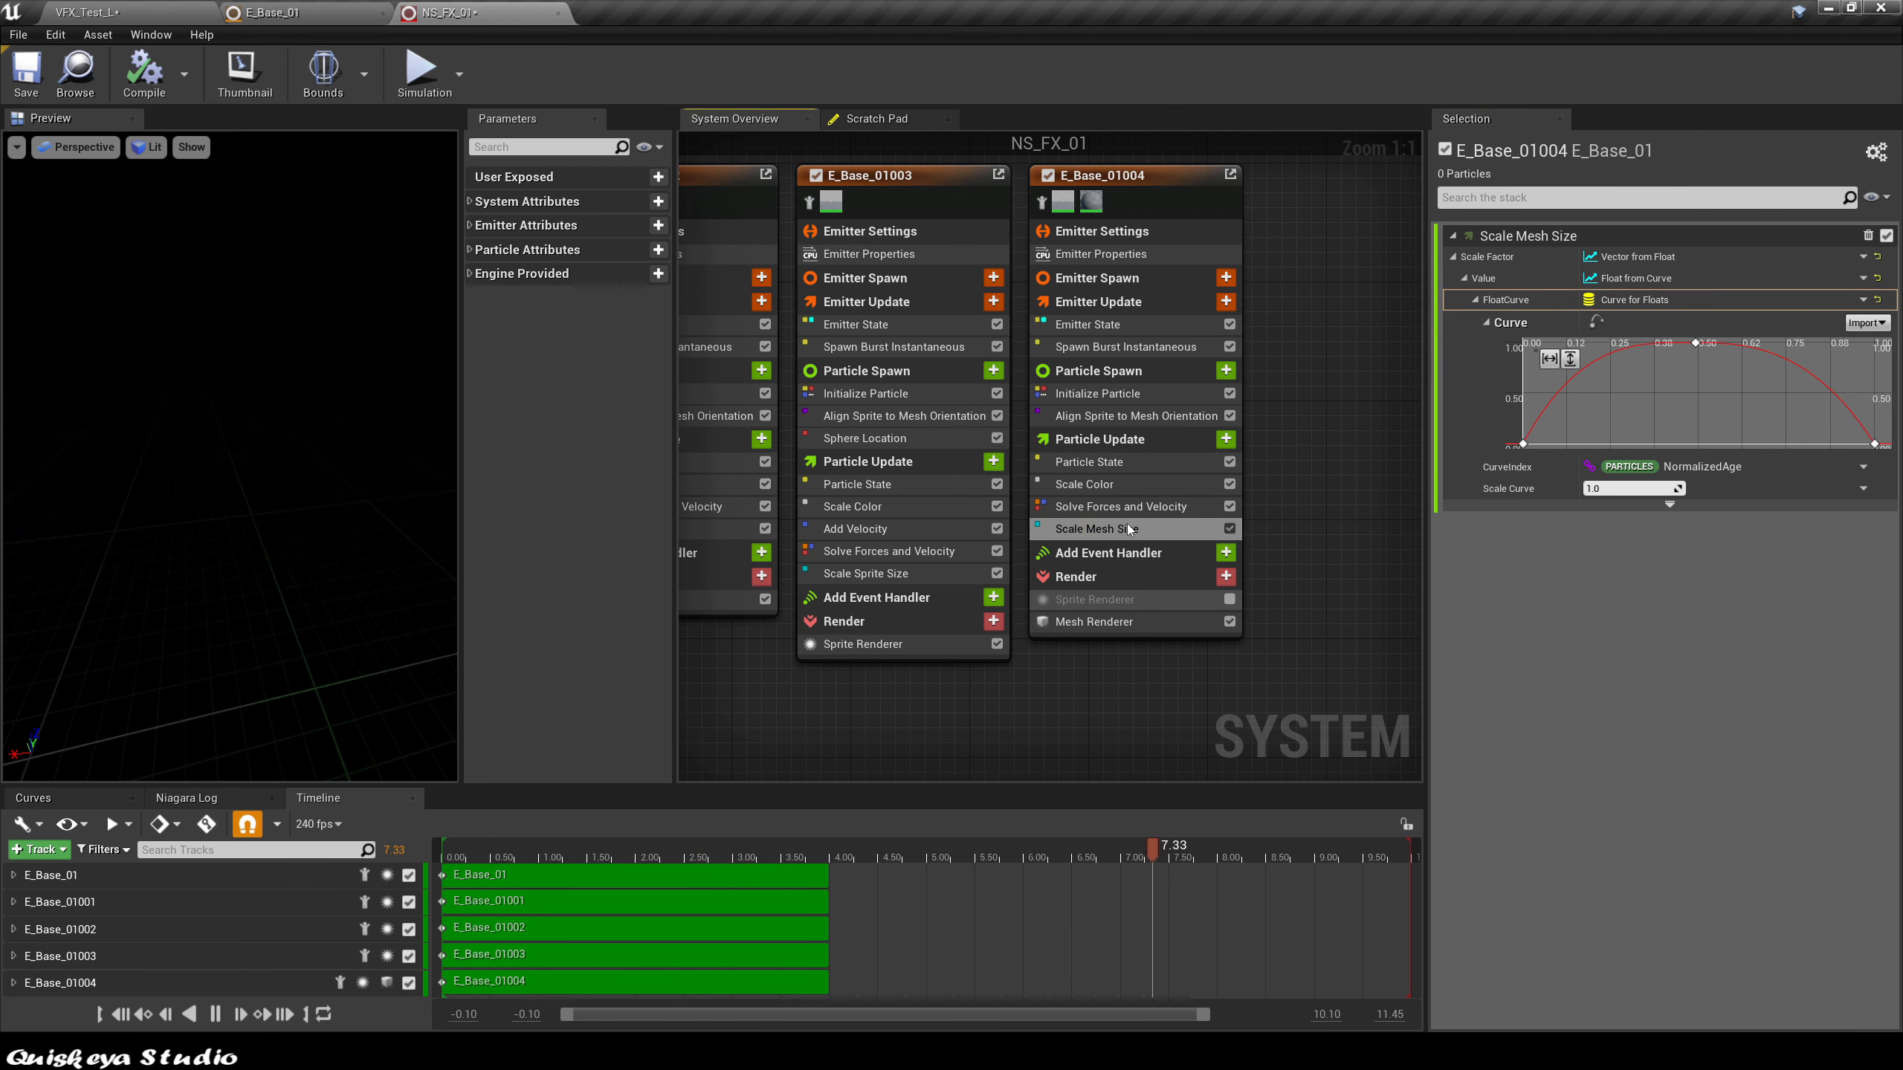
pyautogui.click(1147, 522)
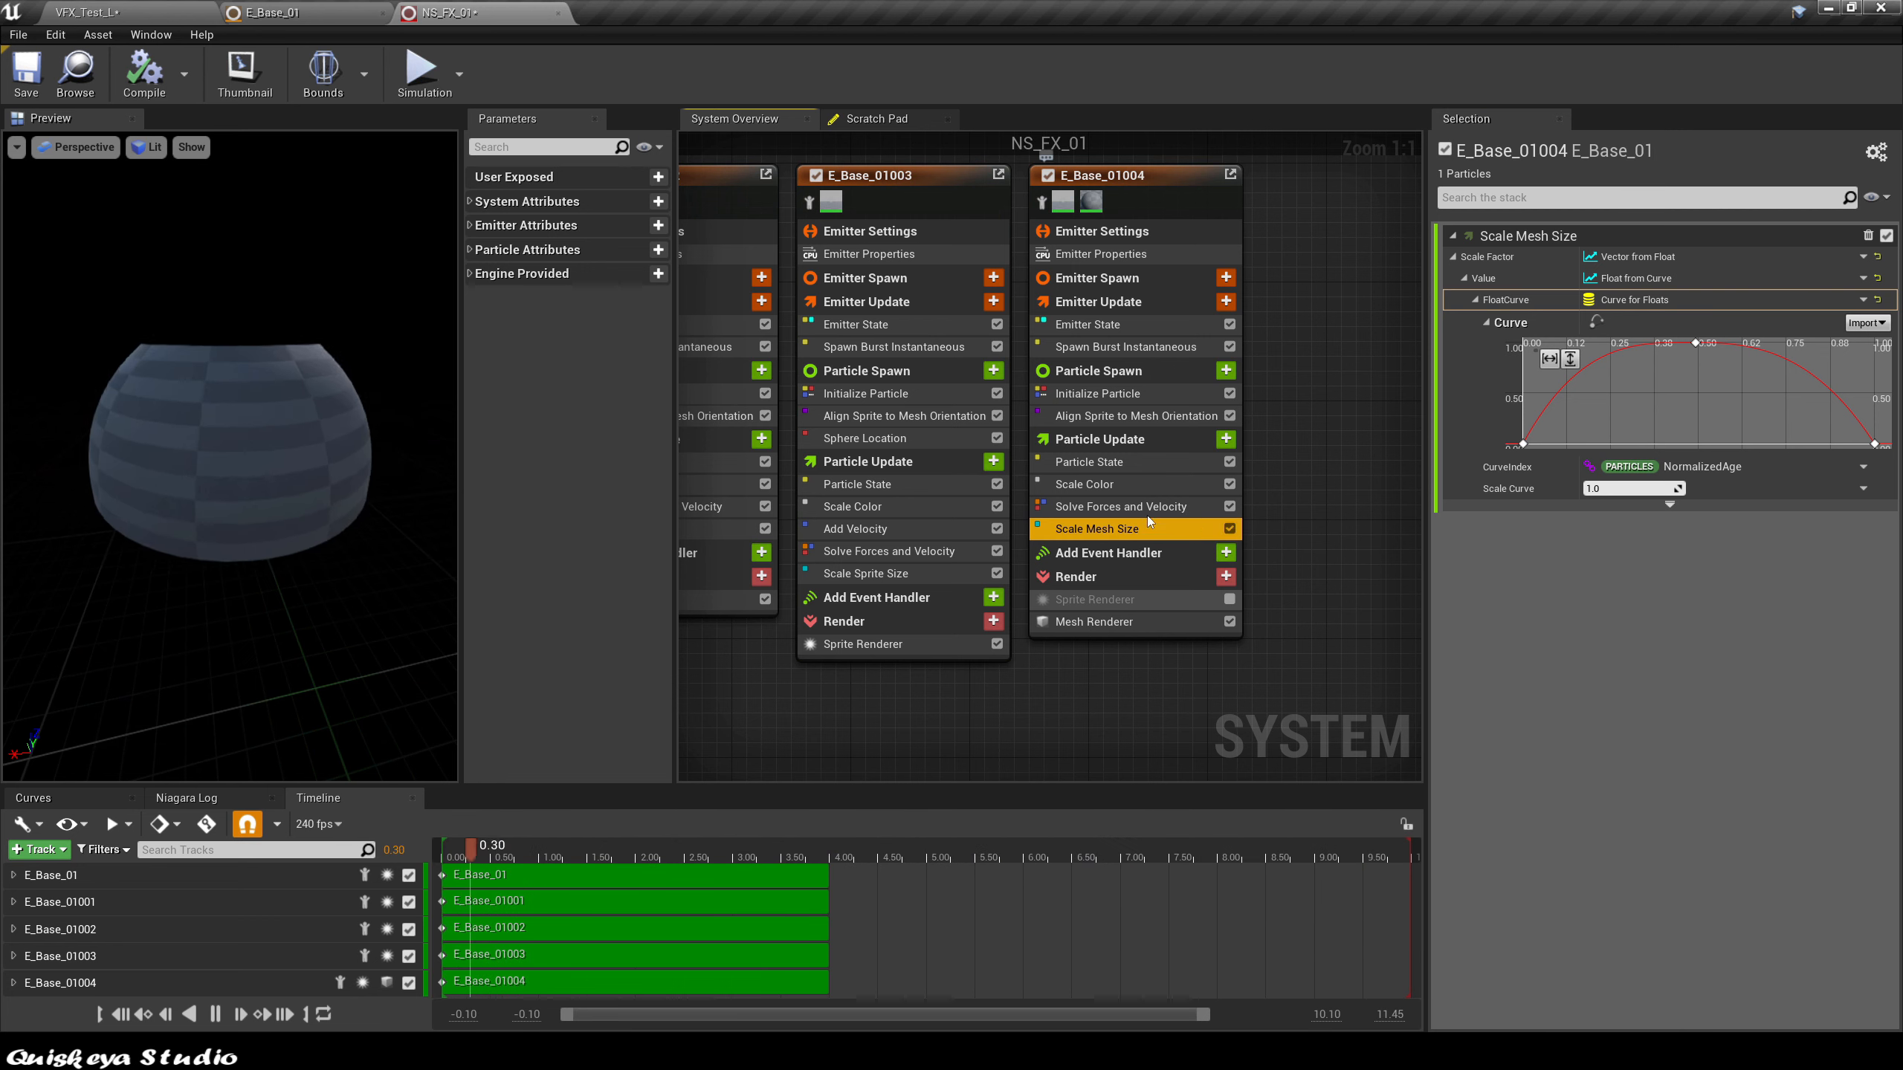
pyautogui.moveTo(1147, 523); pyautogui.dragTo(1144, 511)
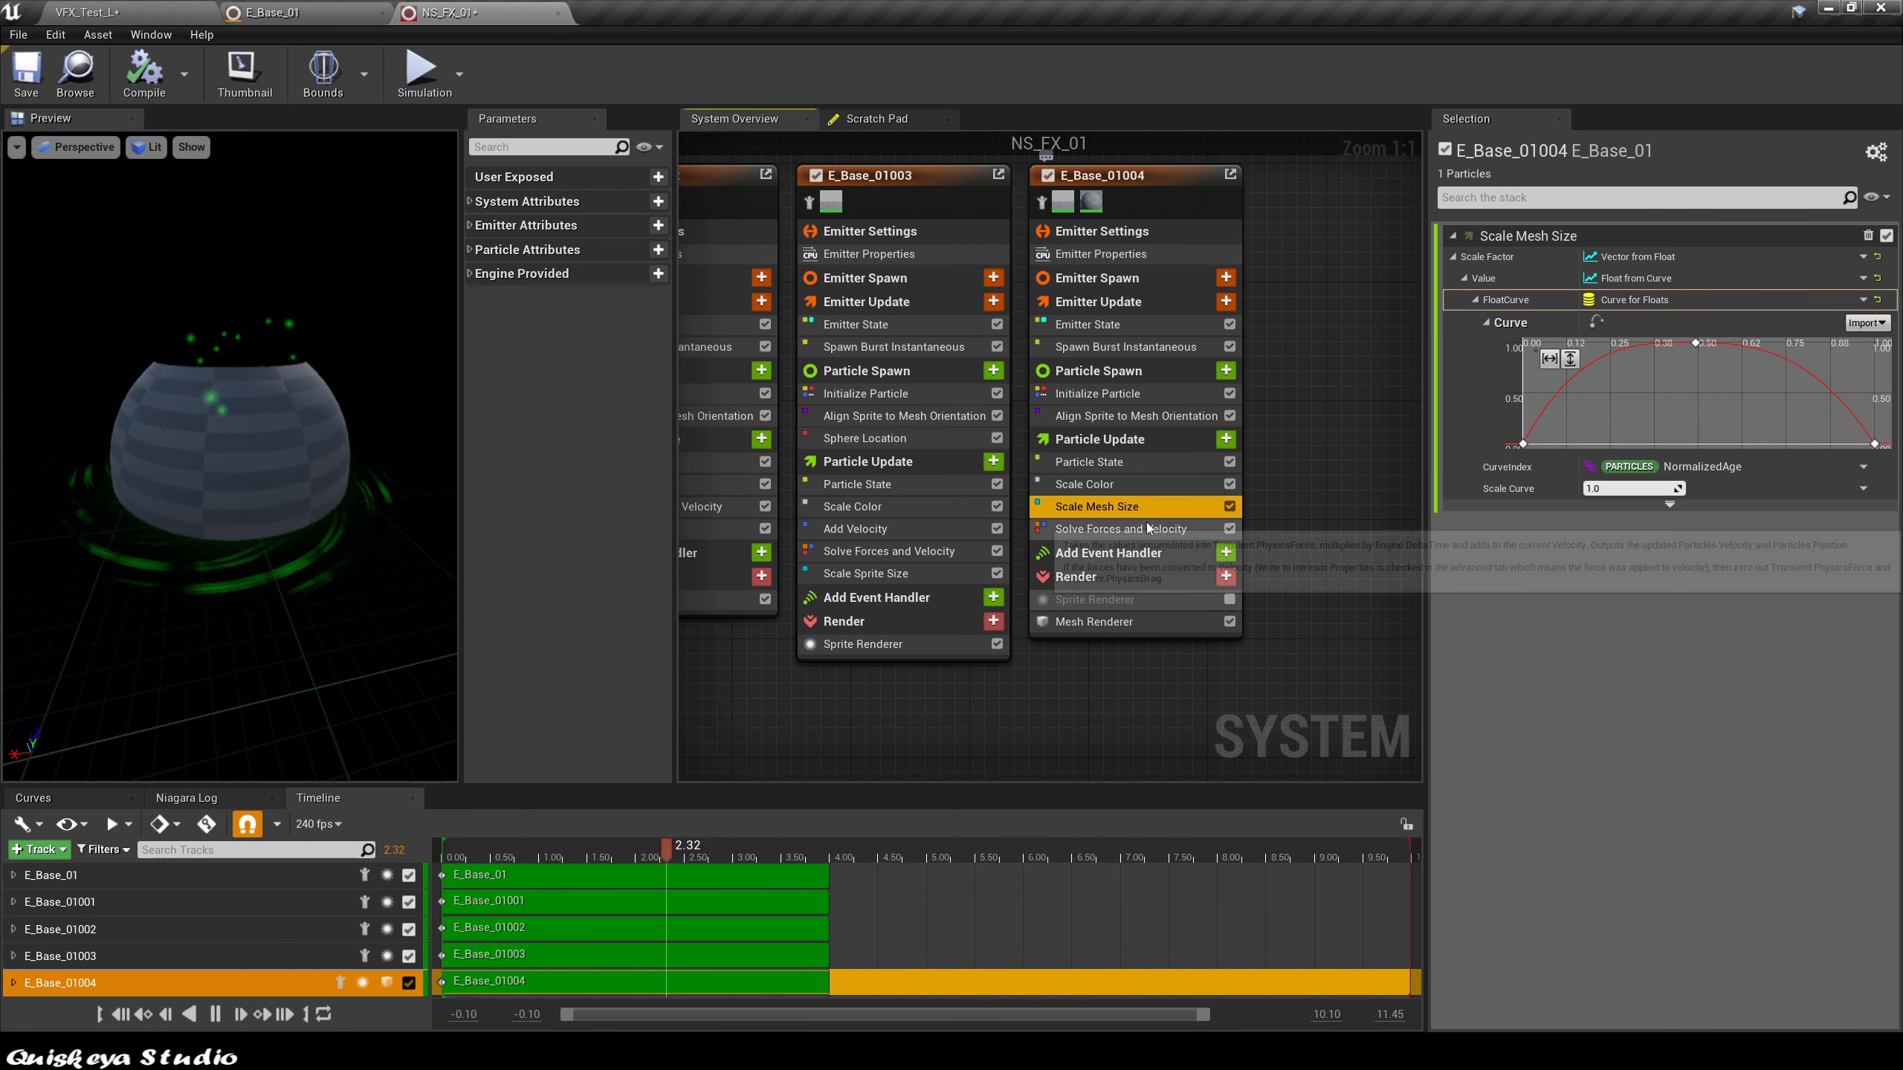
# Step: Enable Override Materials on the Mesh Renderer of E_Base_01004, add an element using M_Circle_02 from the Materials folder, and save the system
pyautogui.click(1093, 621)
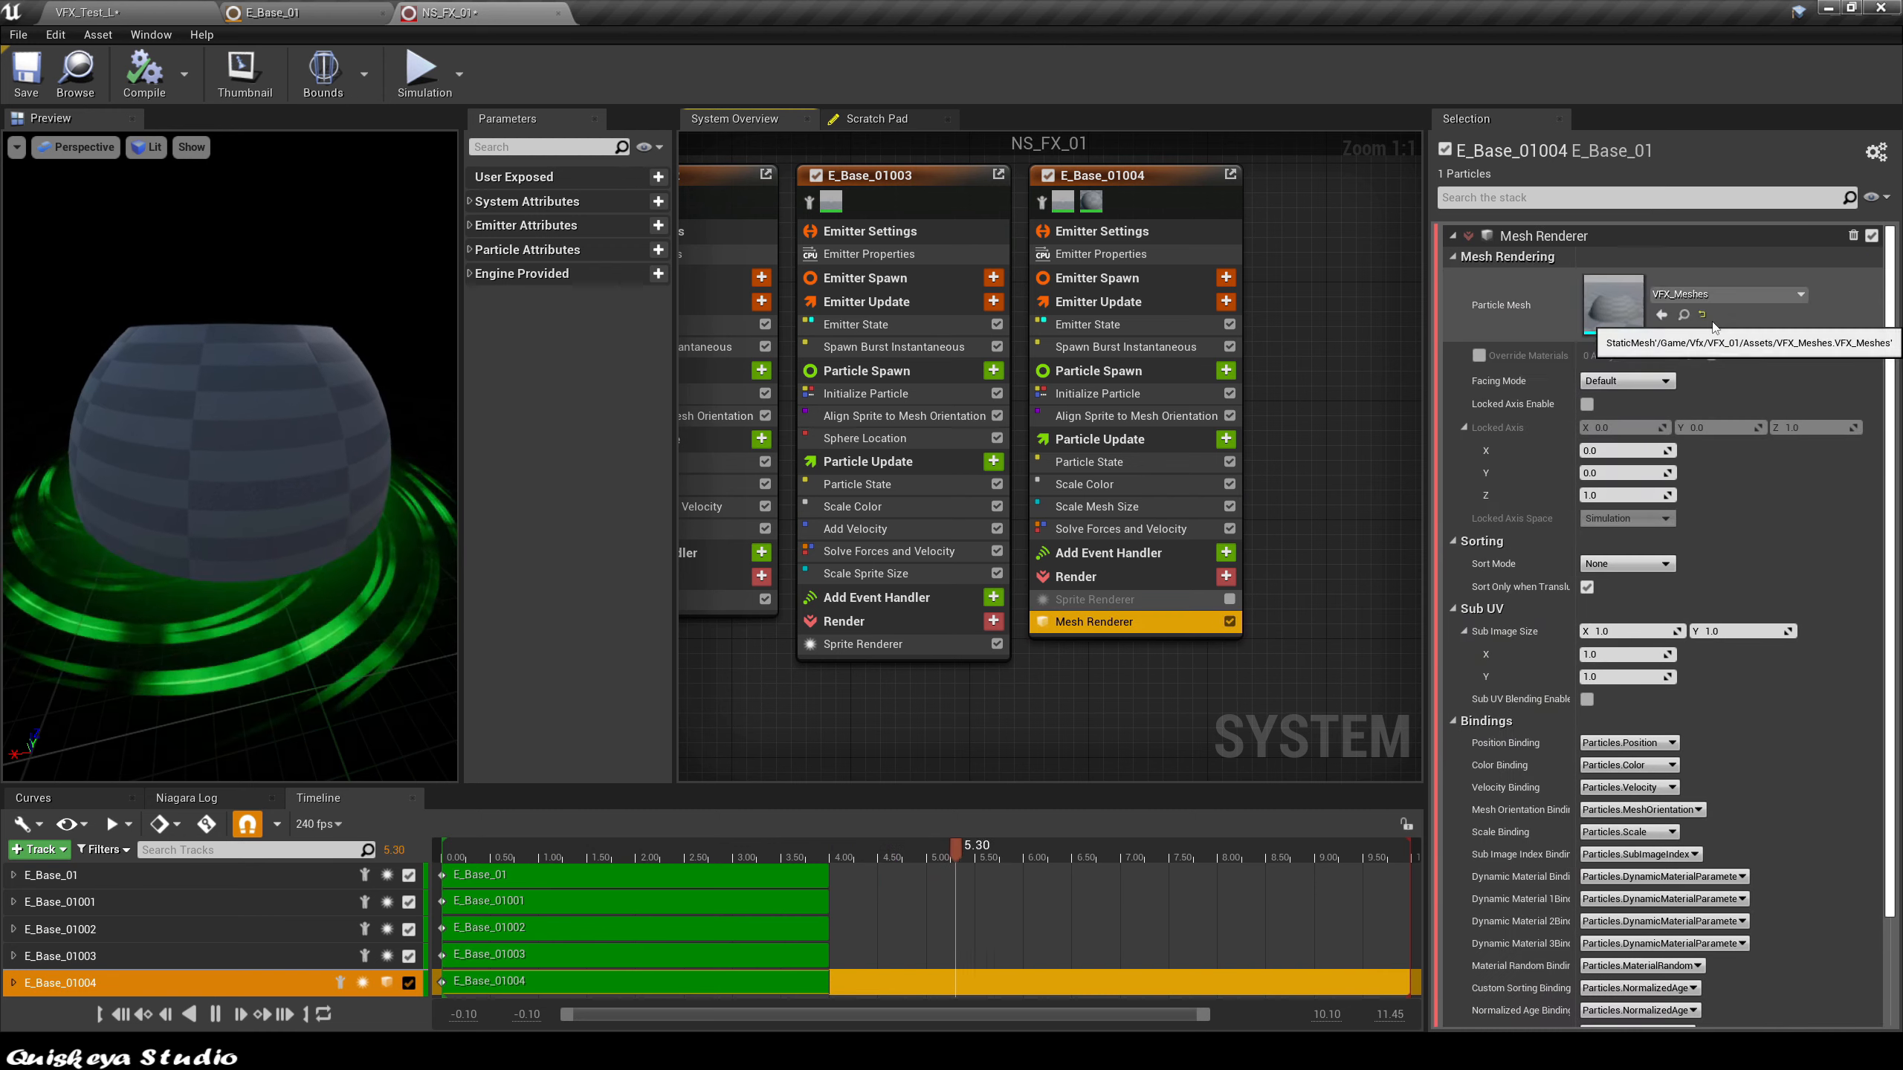
pyautogui.click(1479, 354)
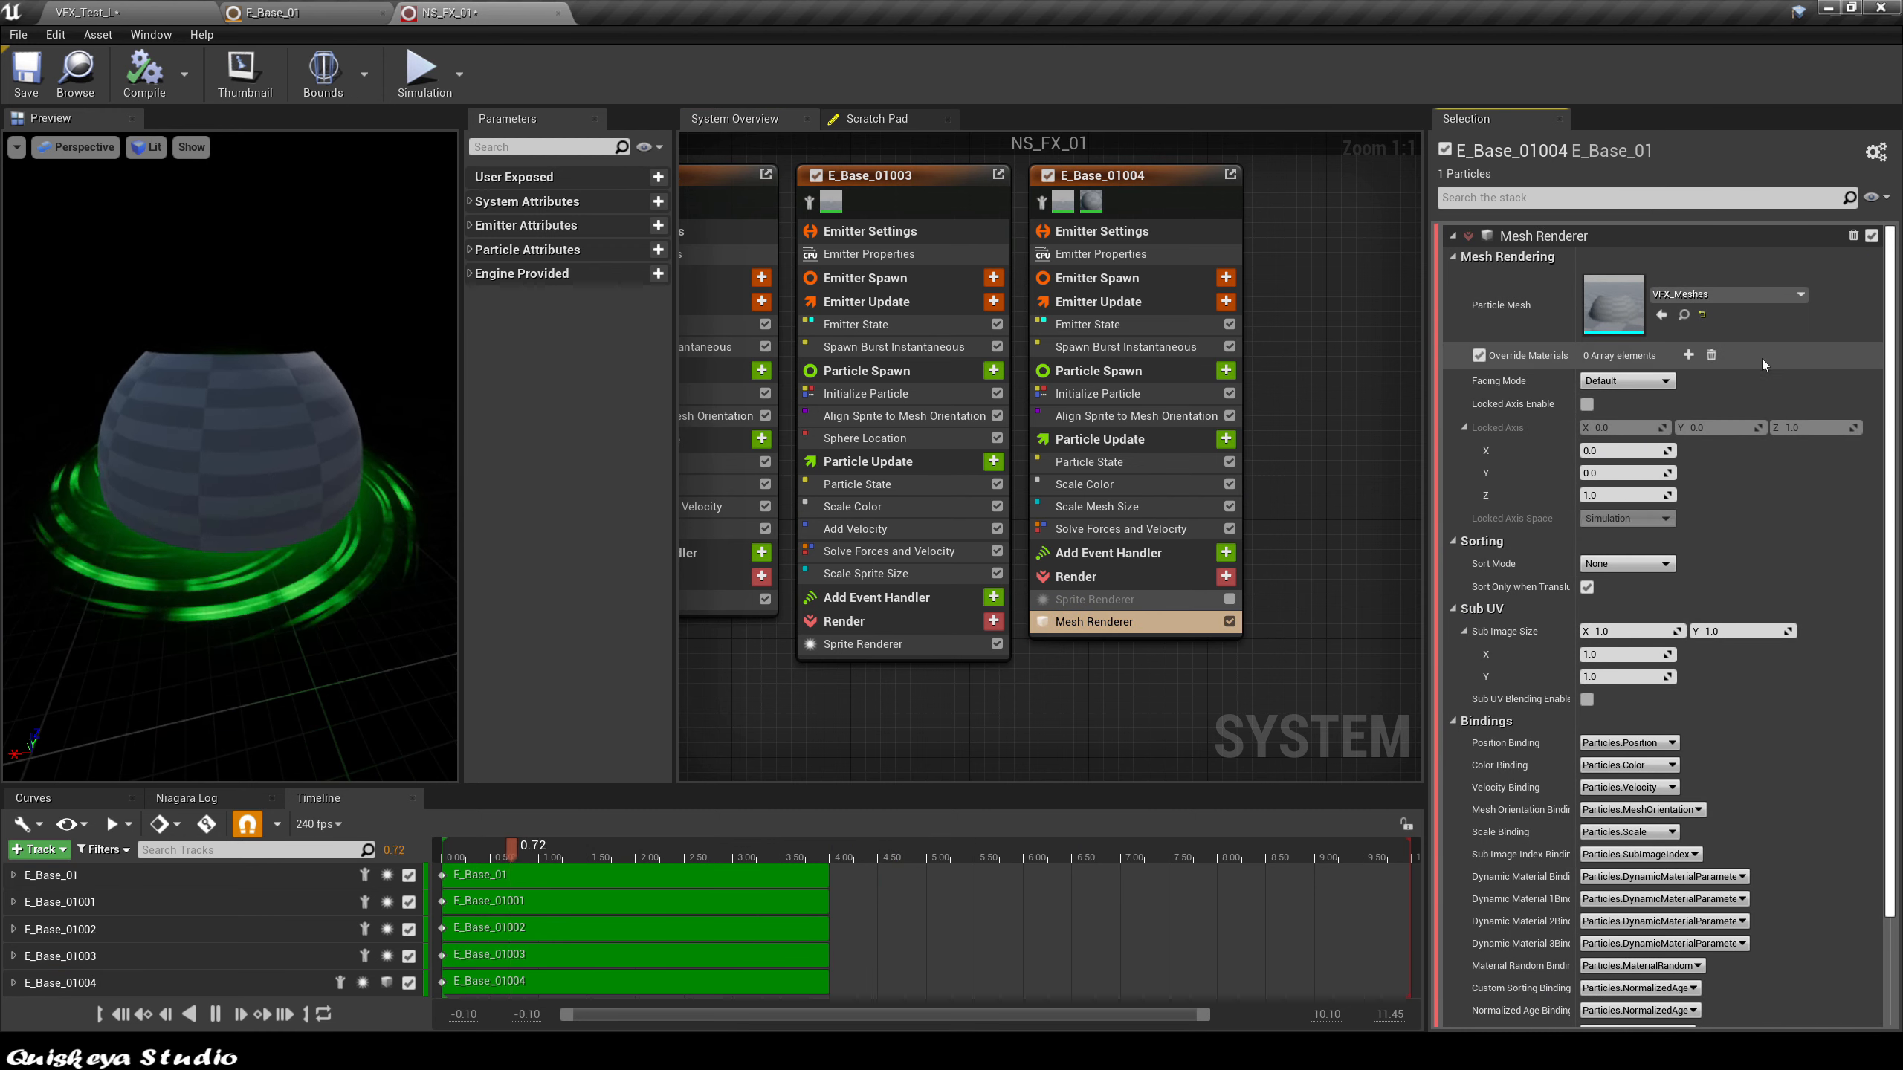
pyautogui.click(1688, 354)
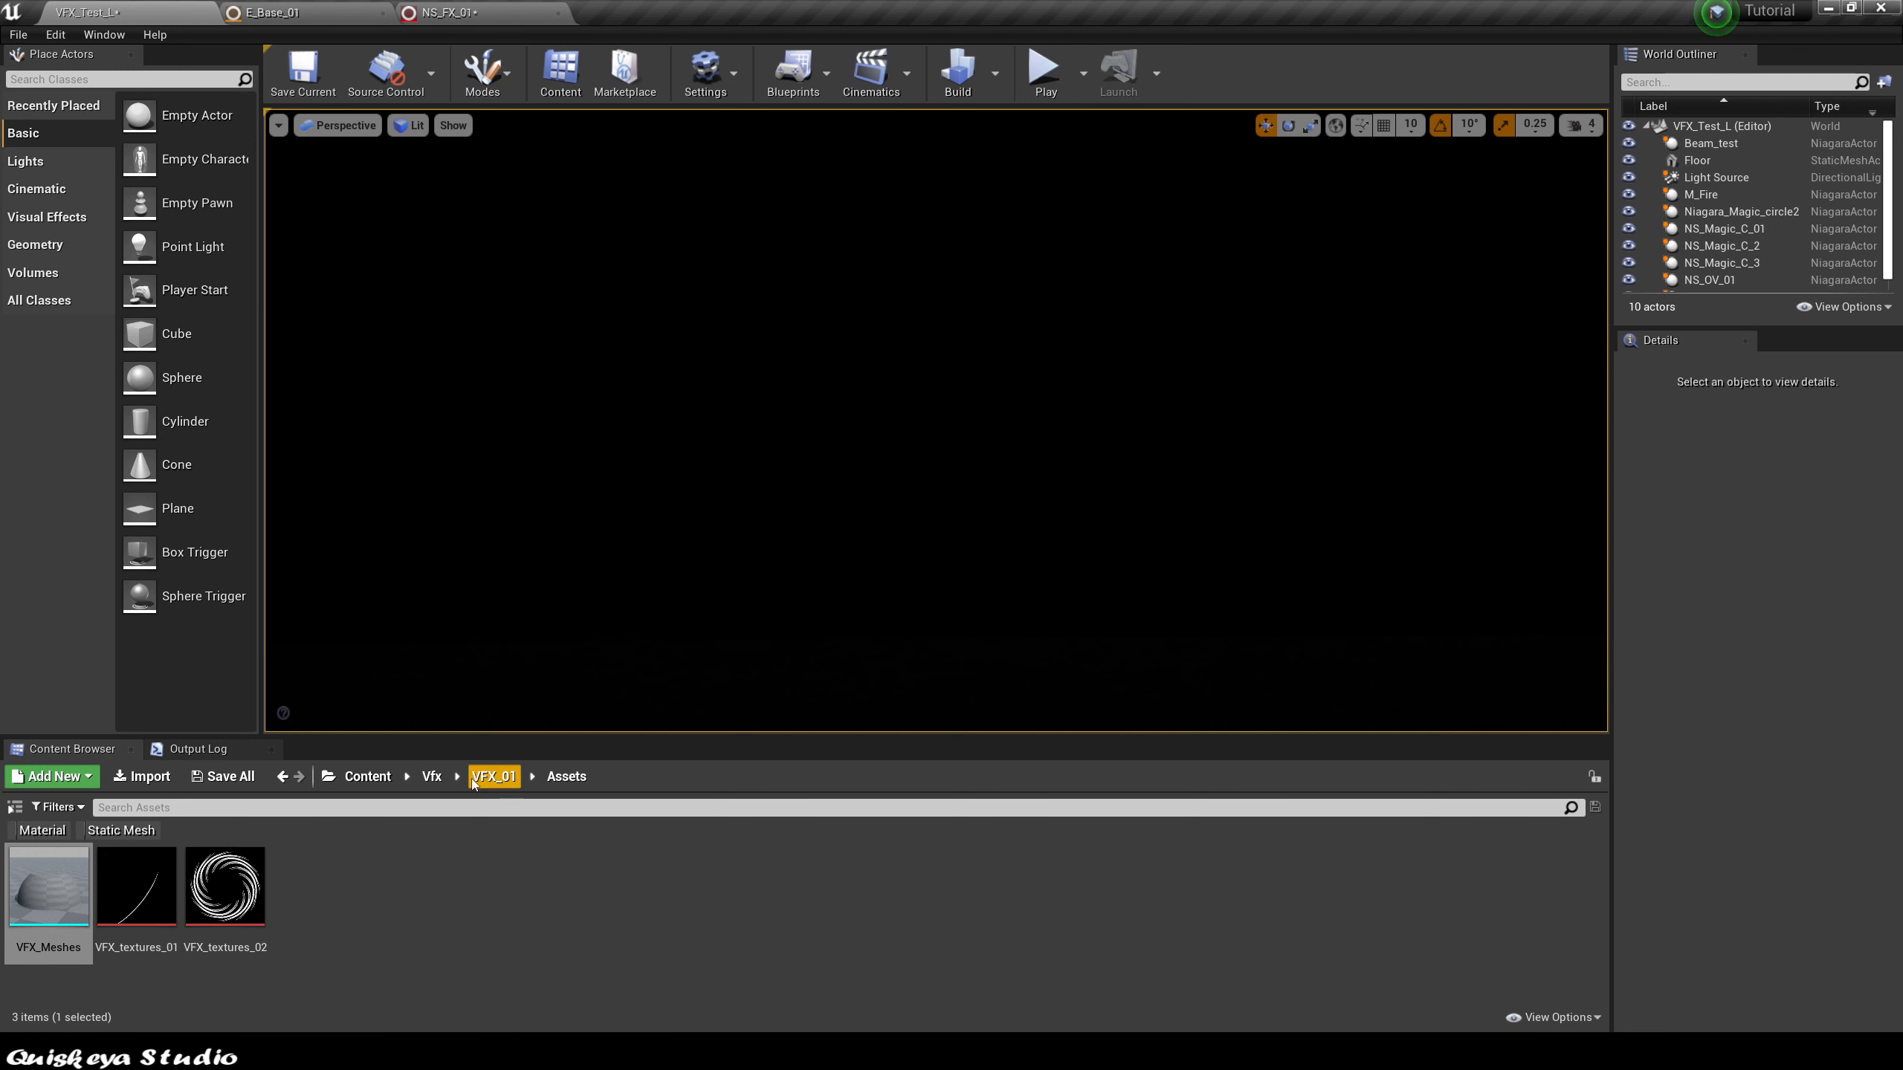
pyautogui.click(490, 776)
pyautogui.doubleClick(224, 912)
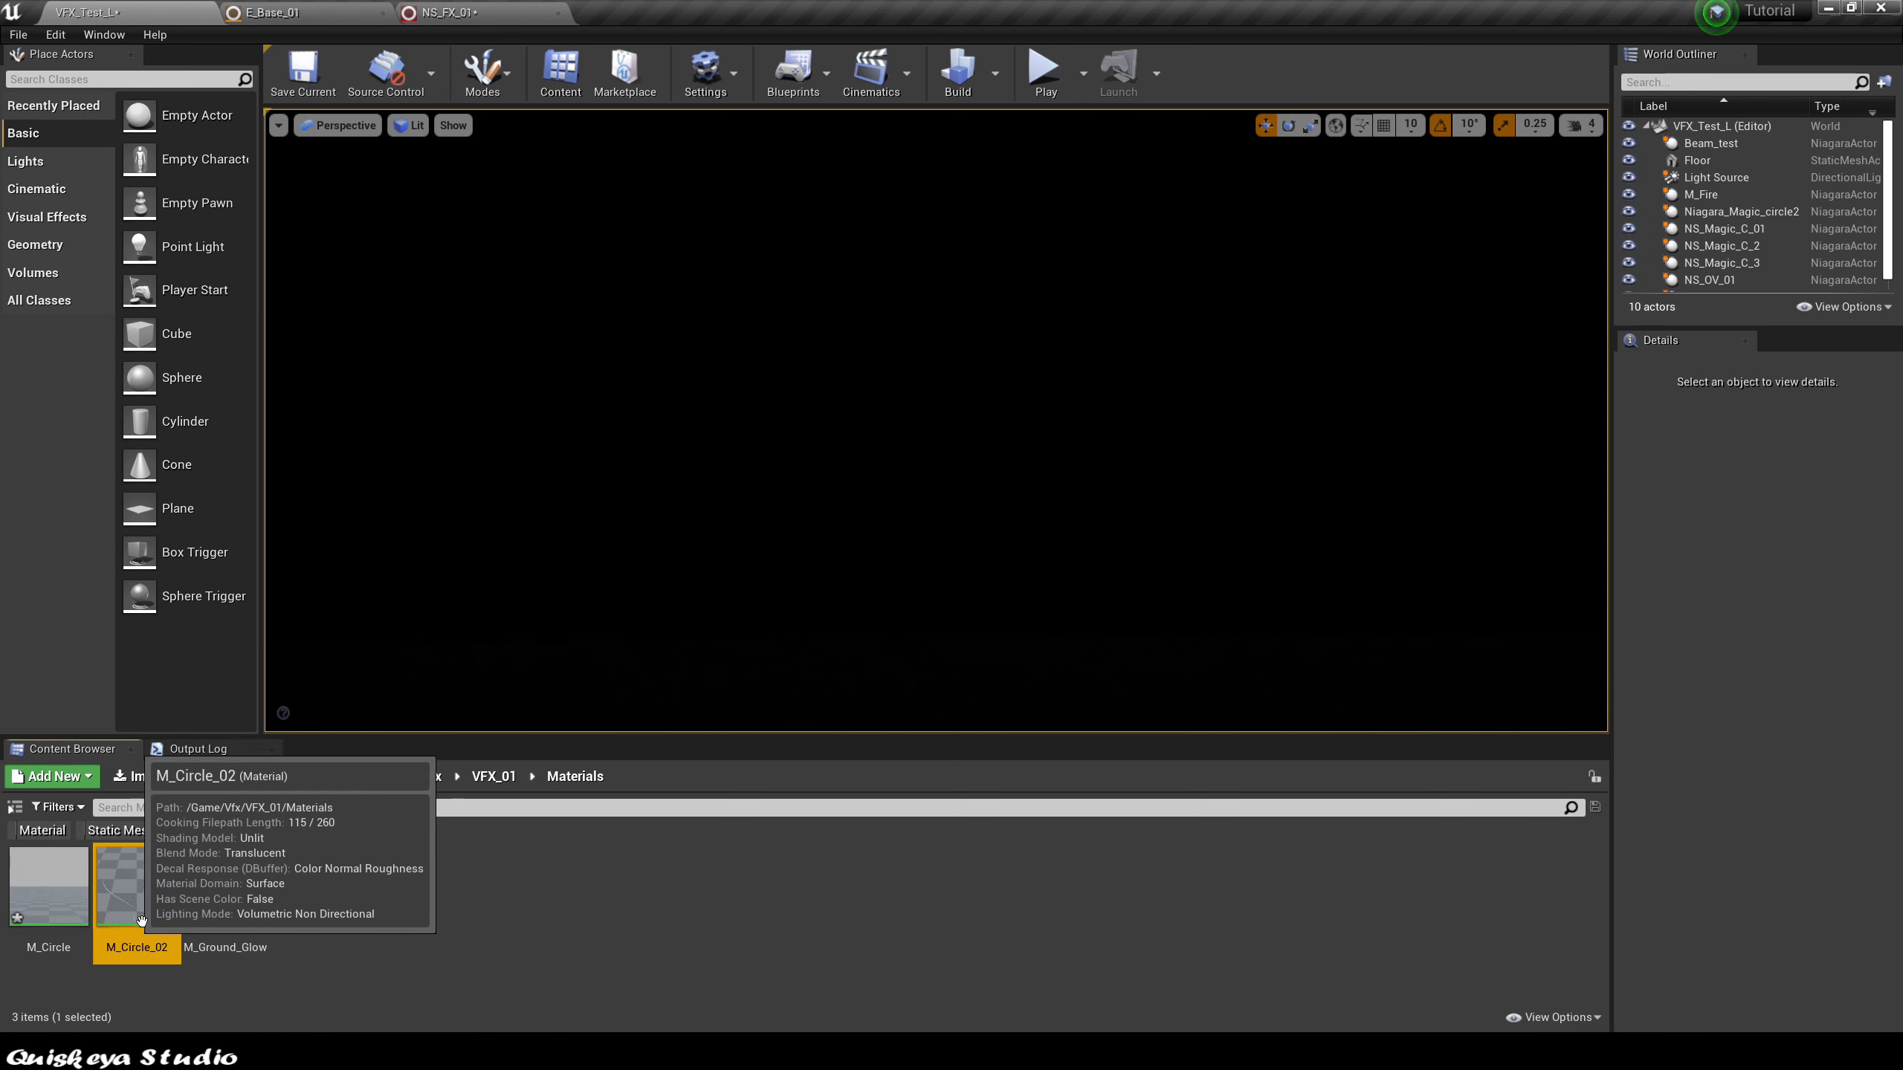
pyautogui.click(460, 18)
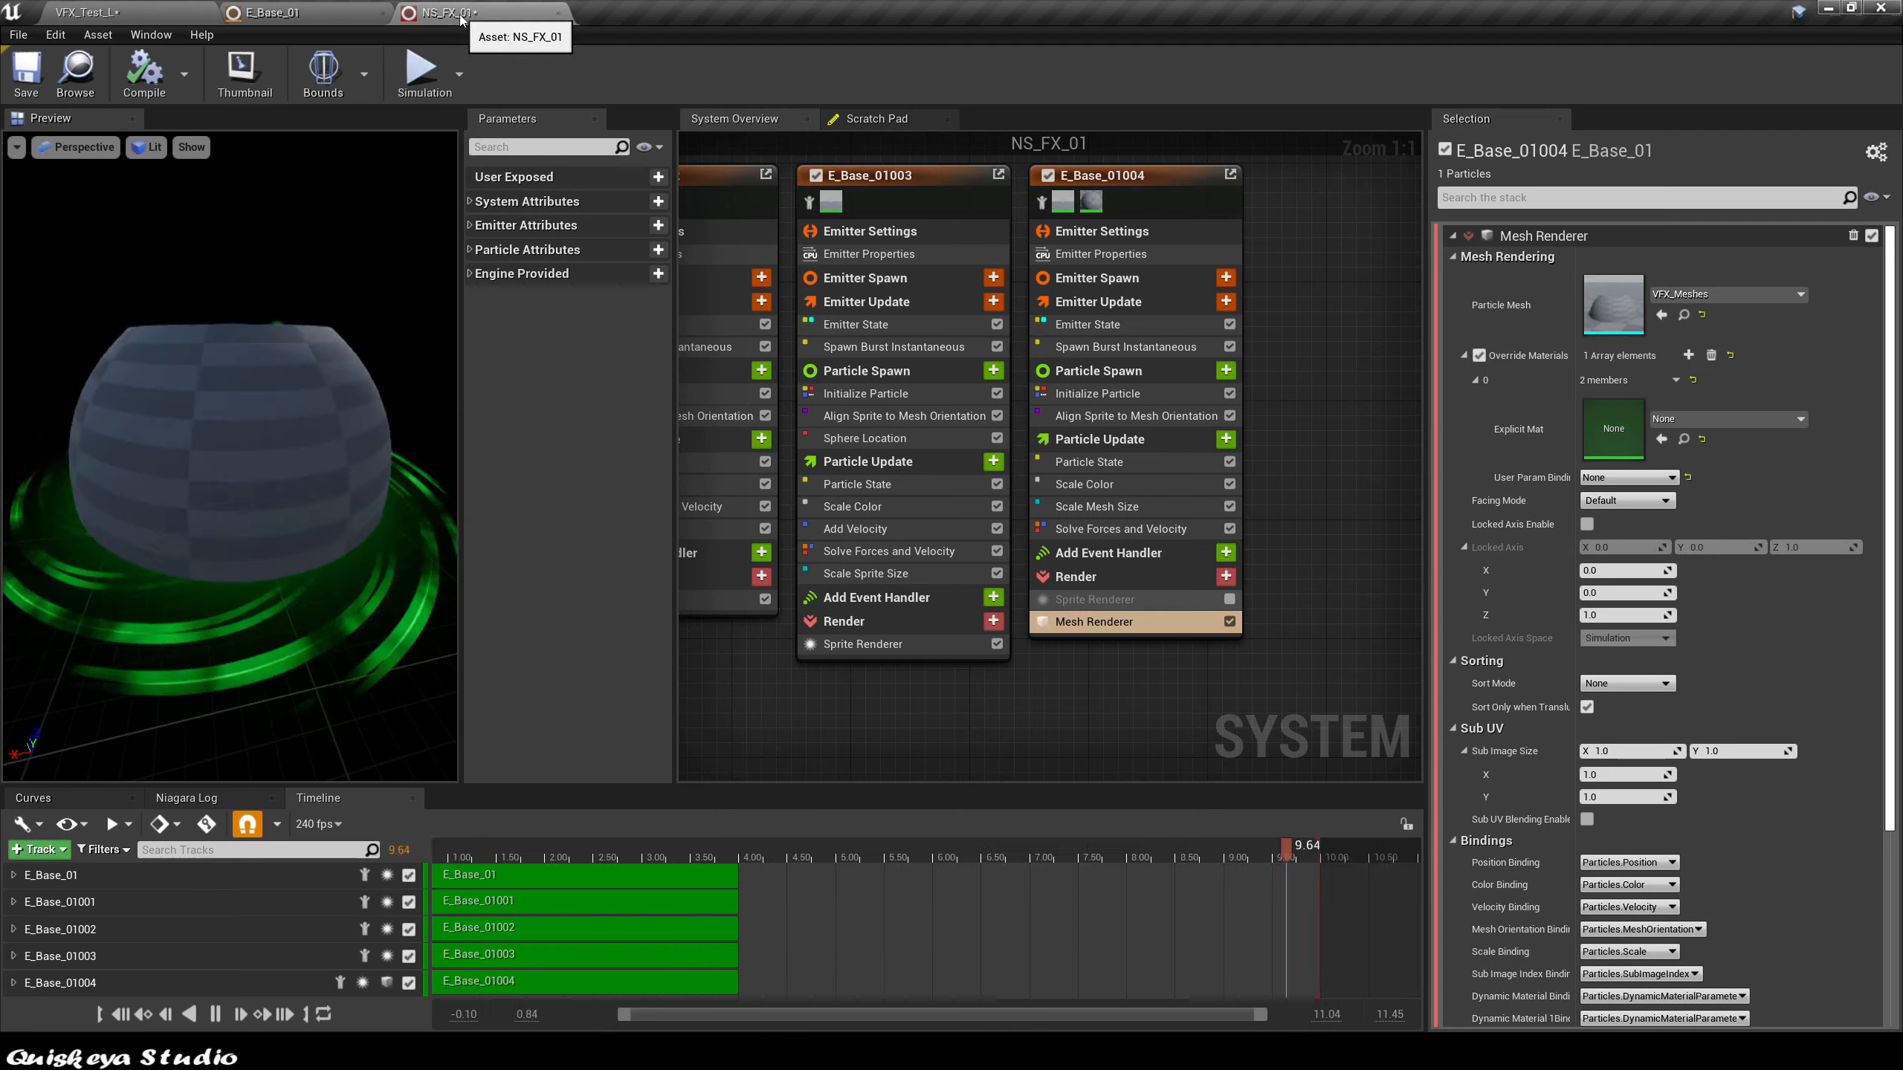
pyautogui.click(1662, 439)
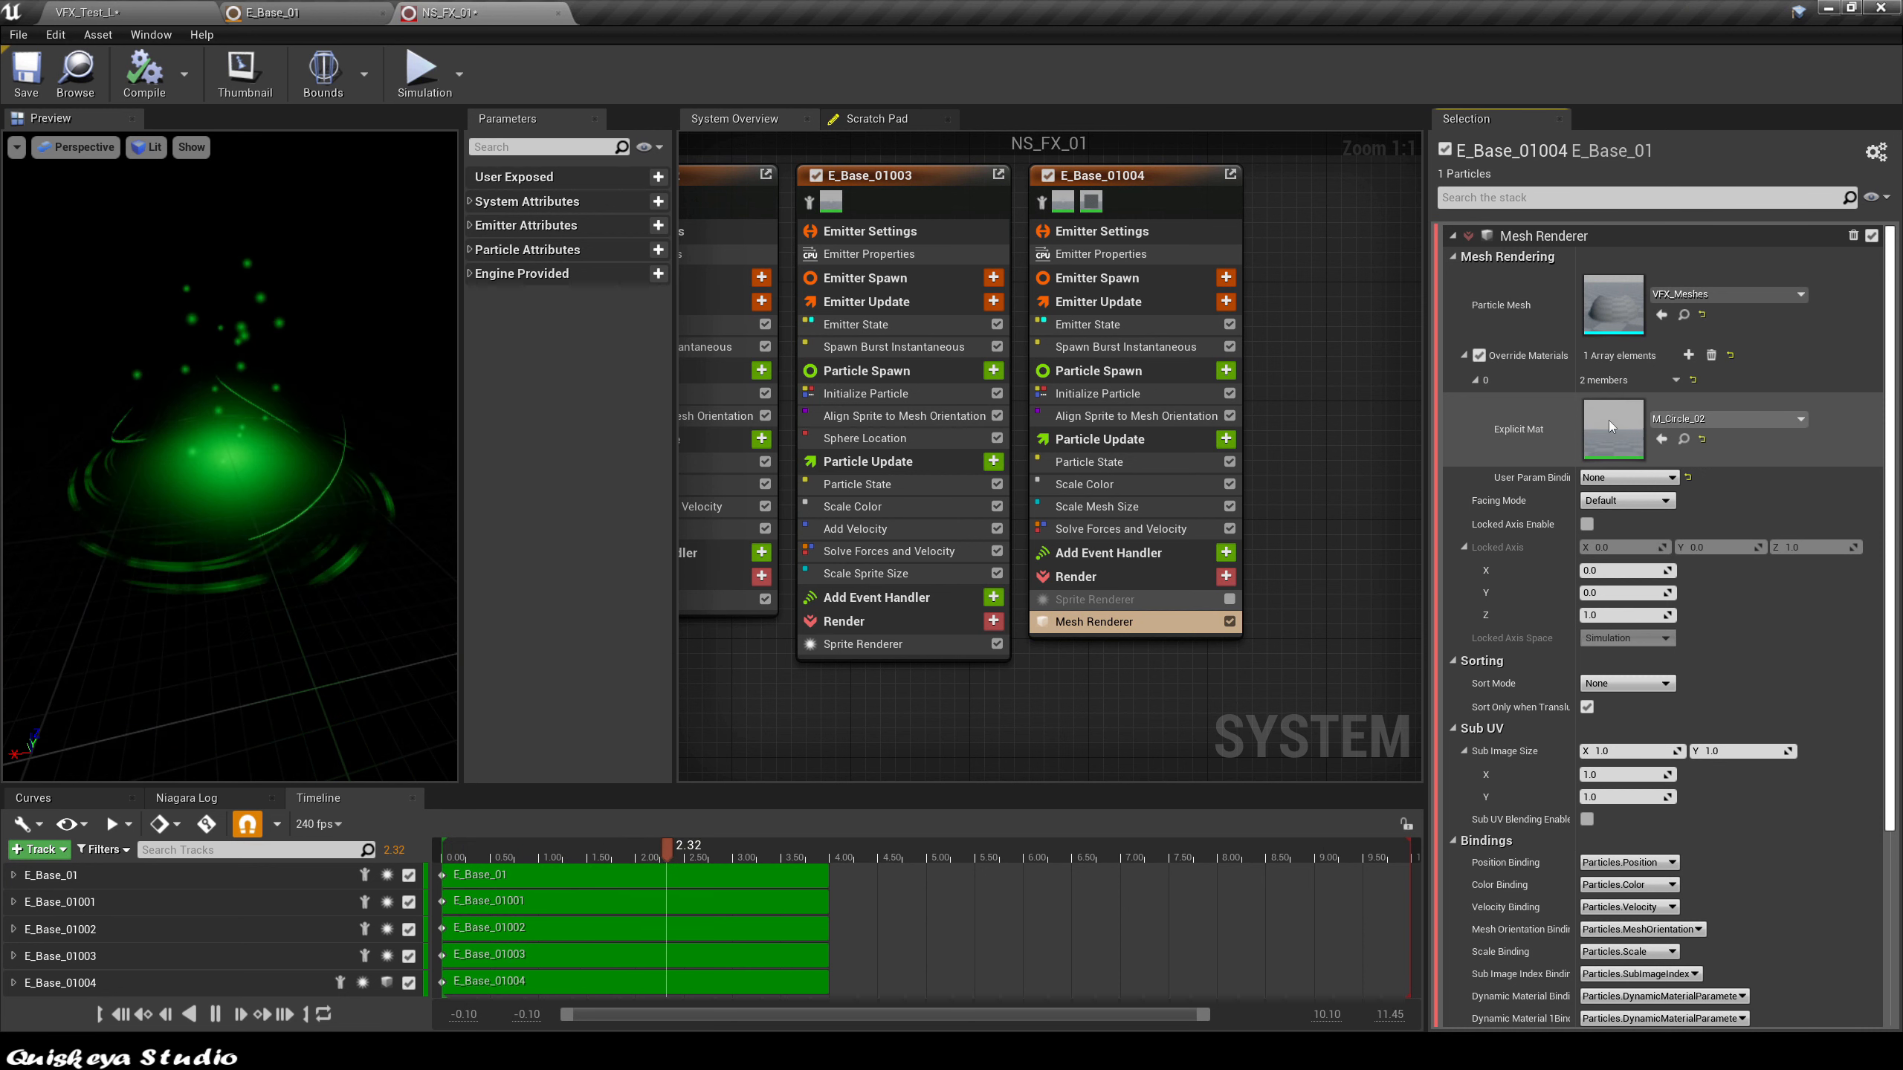
pyautogui.click(27, 75)
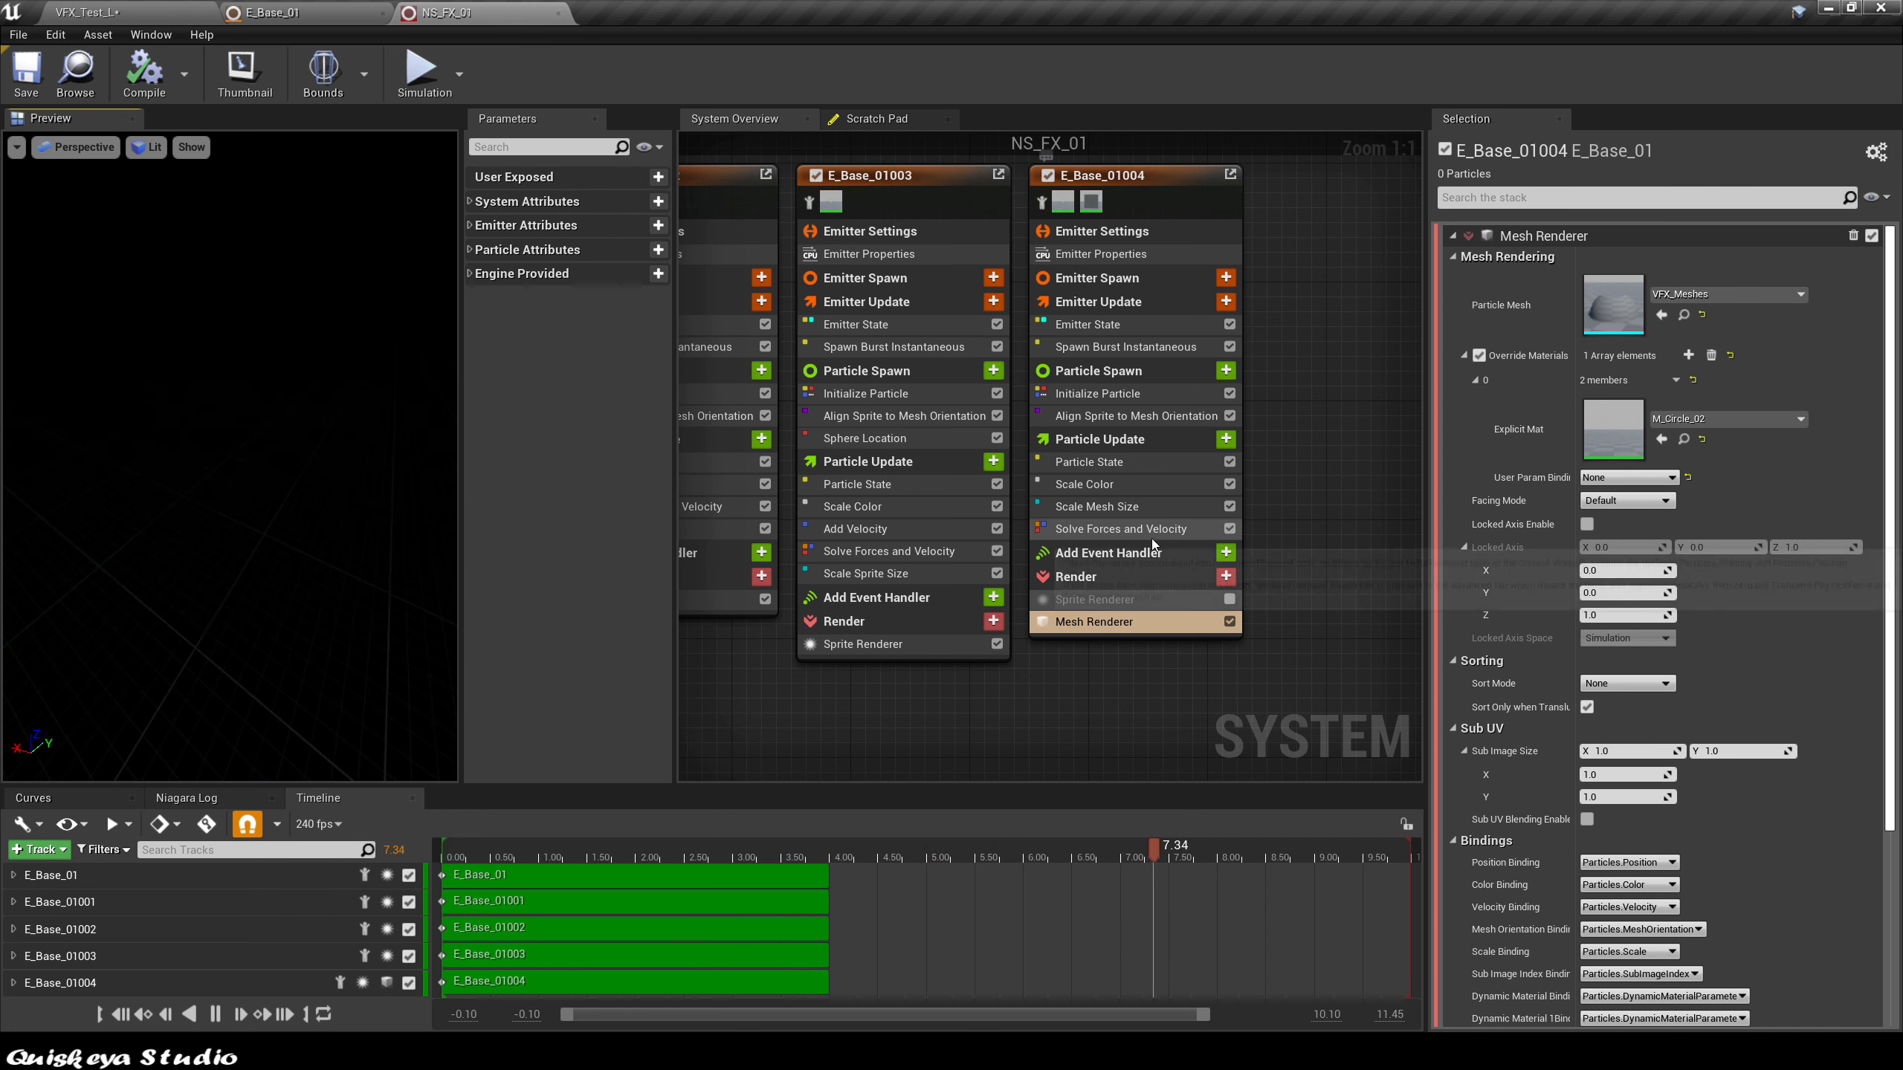
# Step: Add a Mesh Rotation Force module to Particle Update of E_Base_01004 and resolve its missing Solve Rotational Forces and Velocity dependency
pyautogui.click(1225, 440)
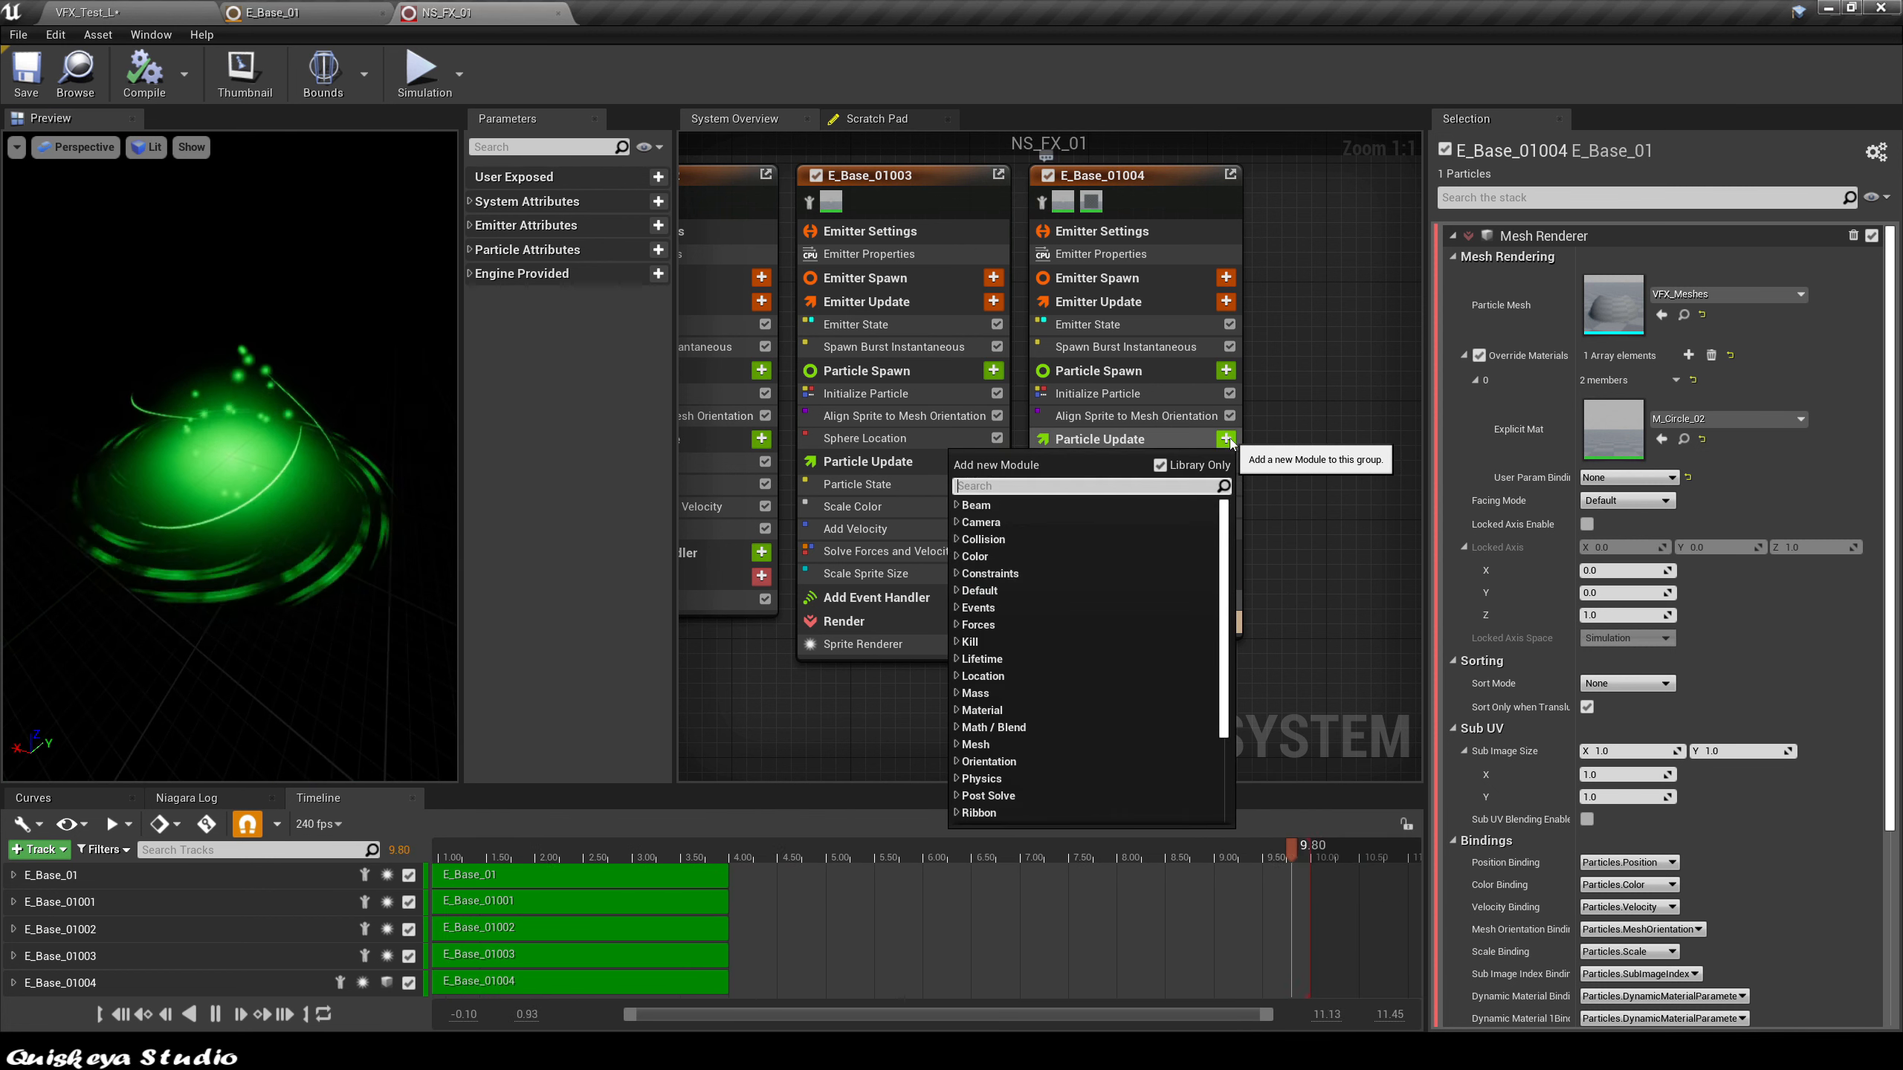
pyautogui.write('rota')
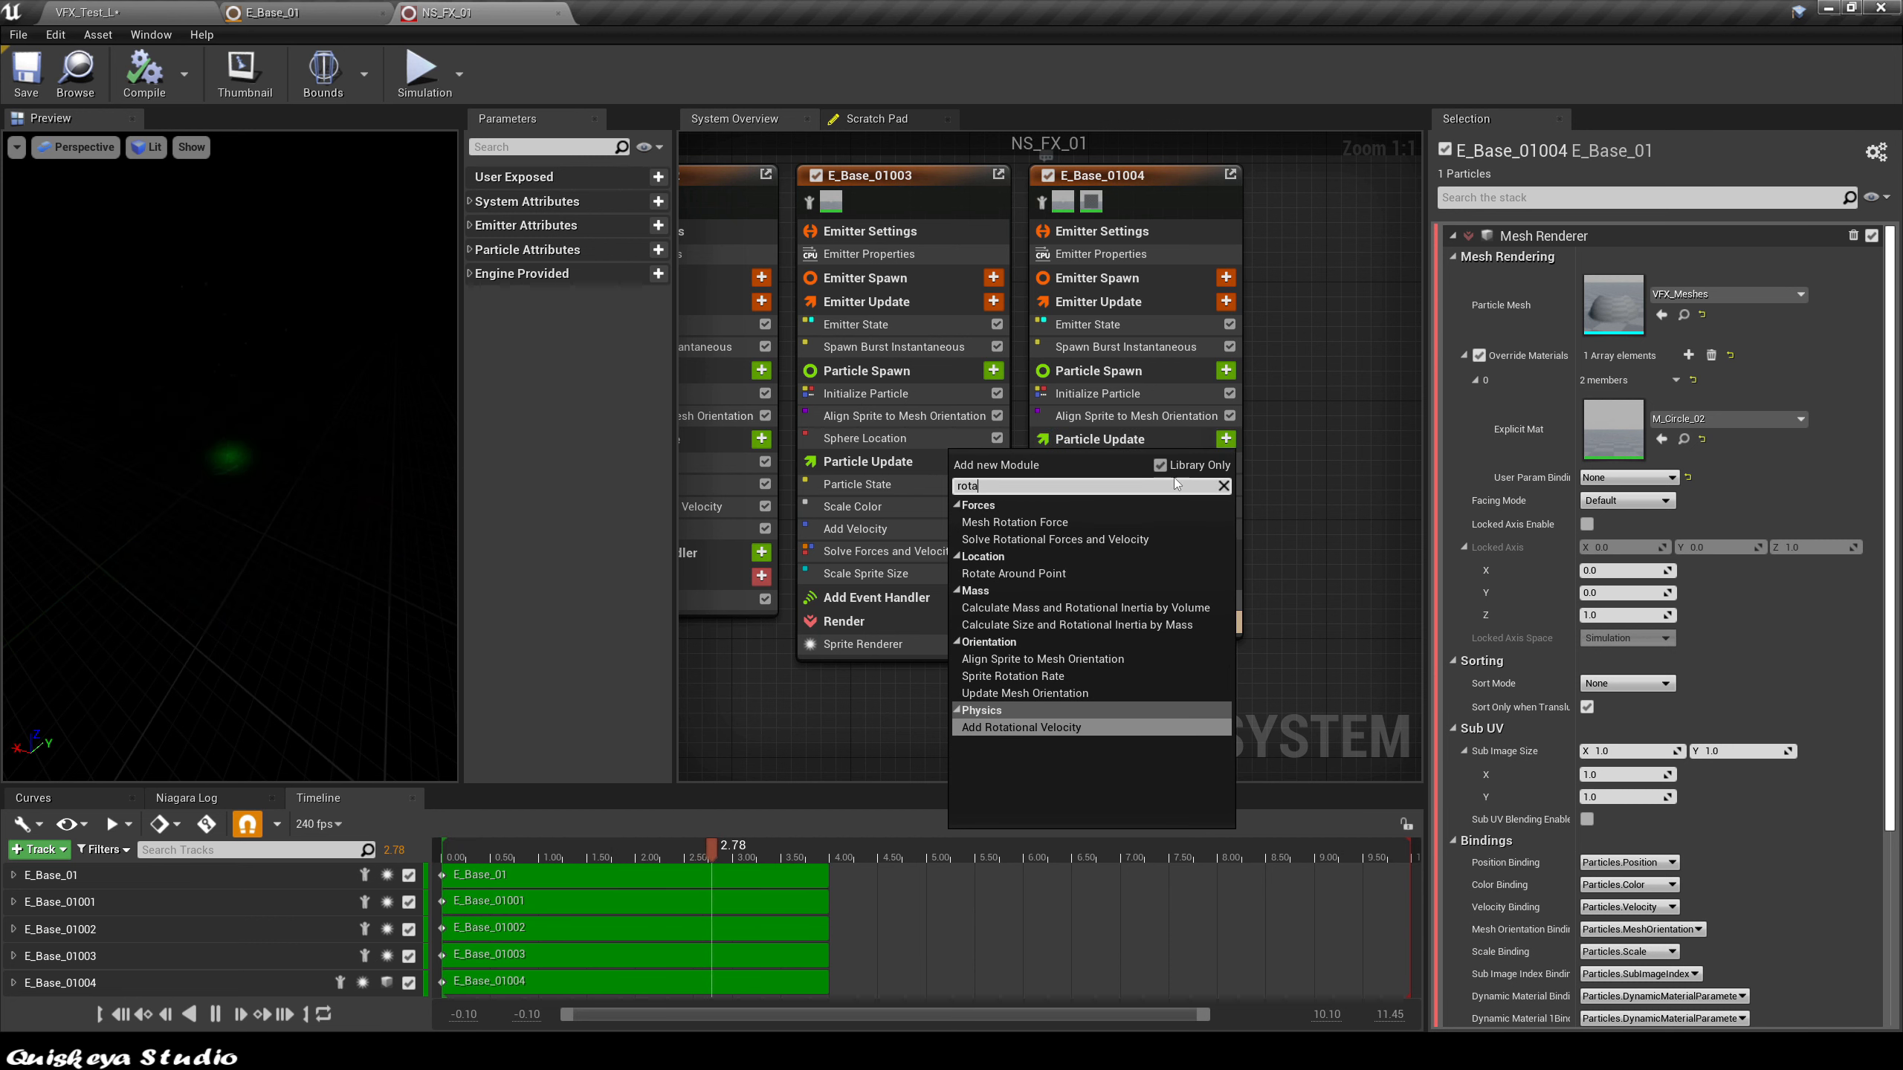
pyautogui.click(1111, 522)
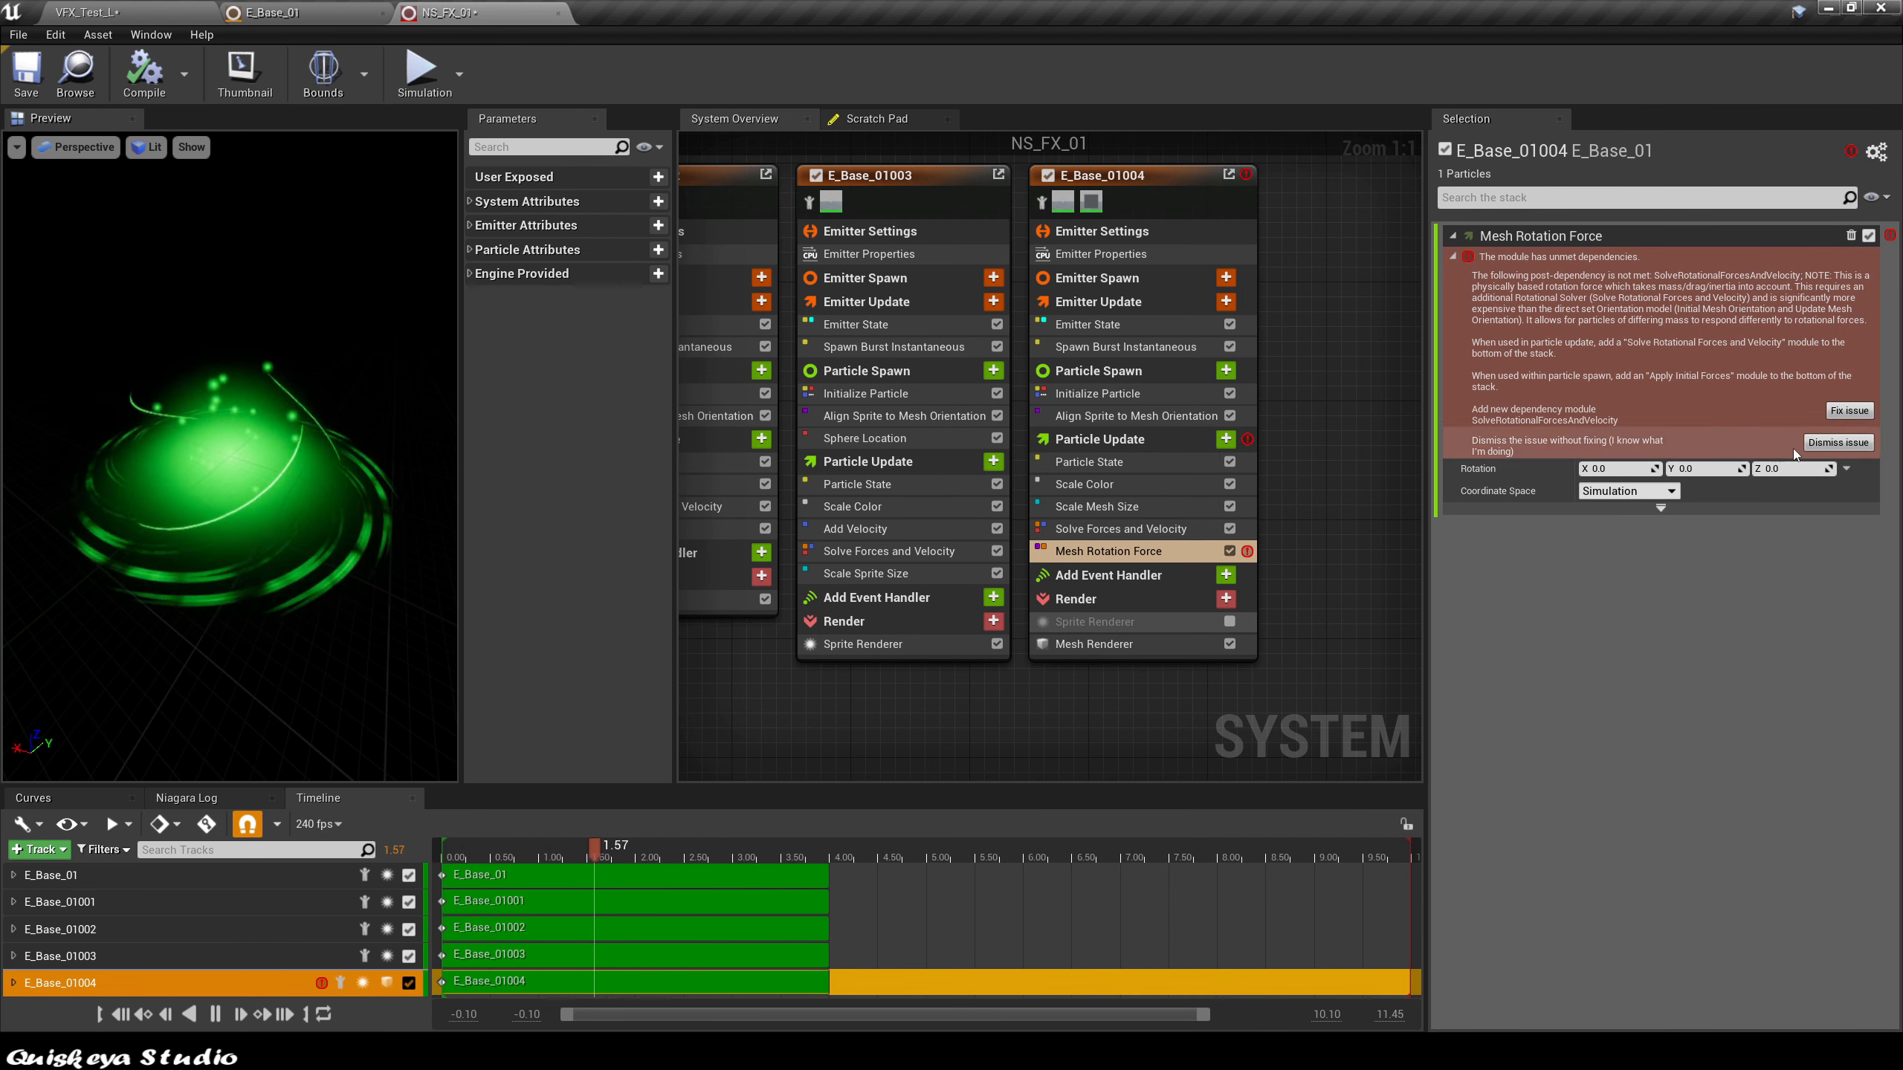
pyautogui.click(1830, 414)
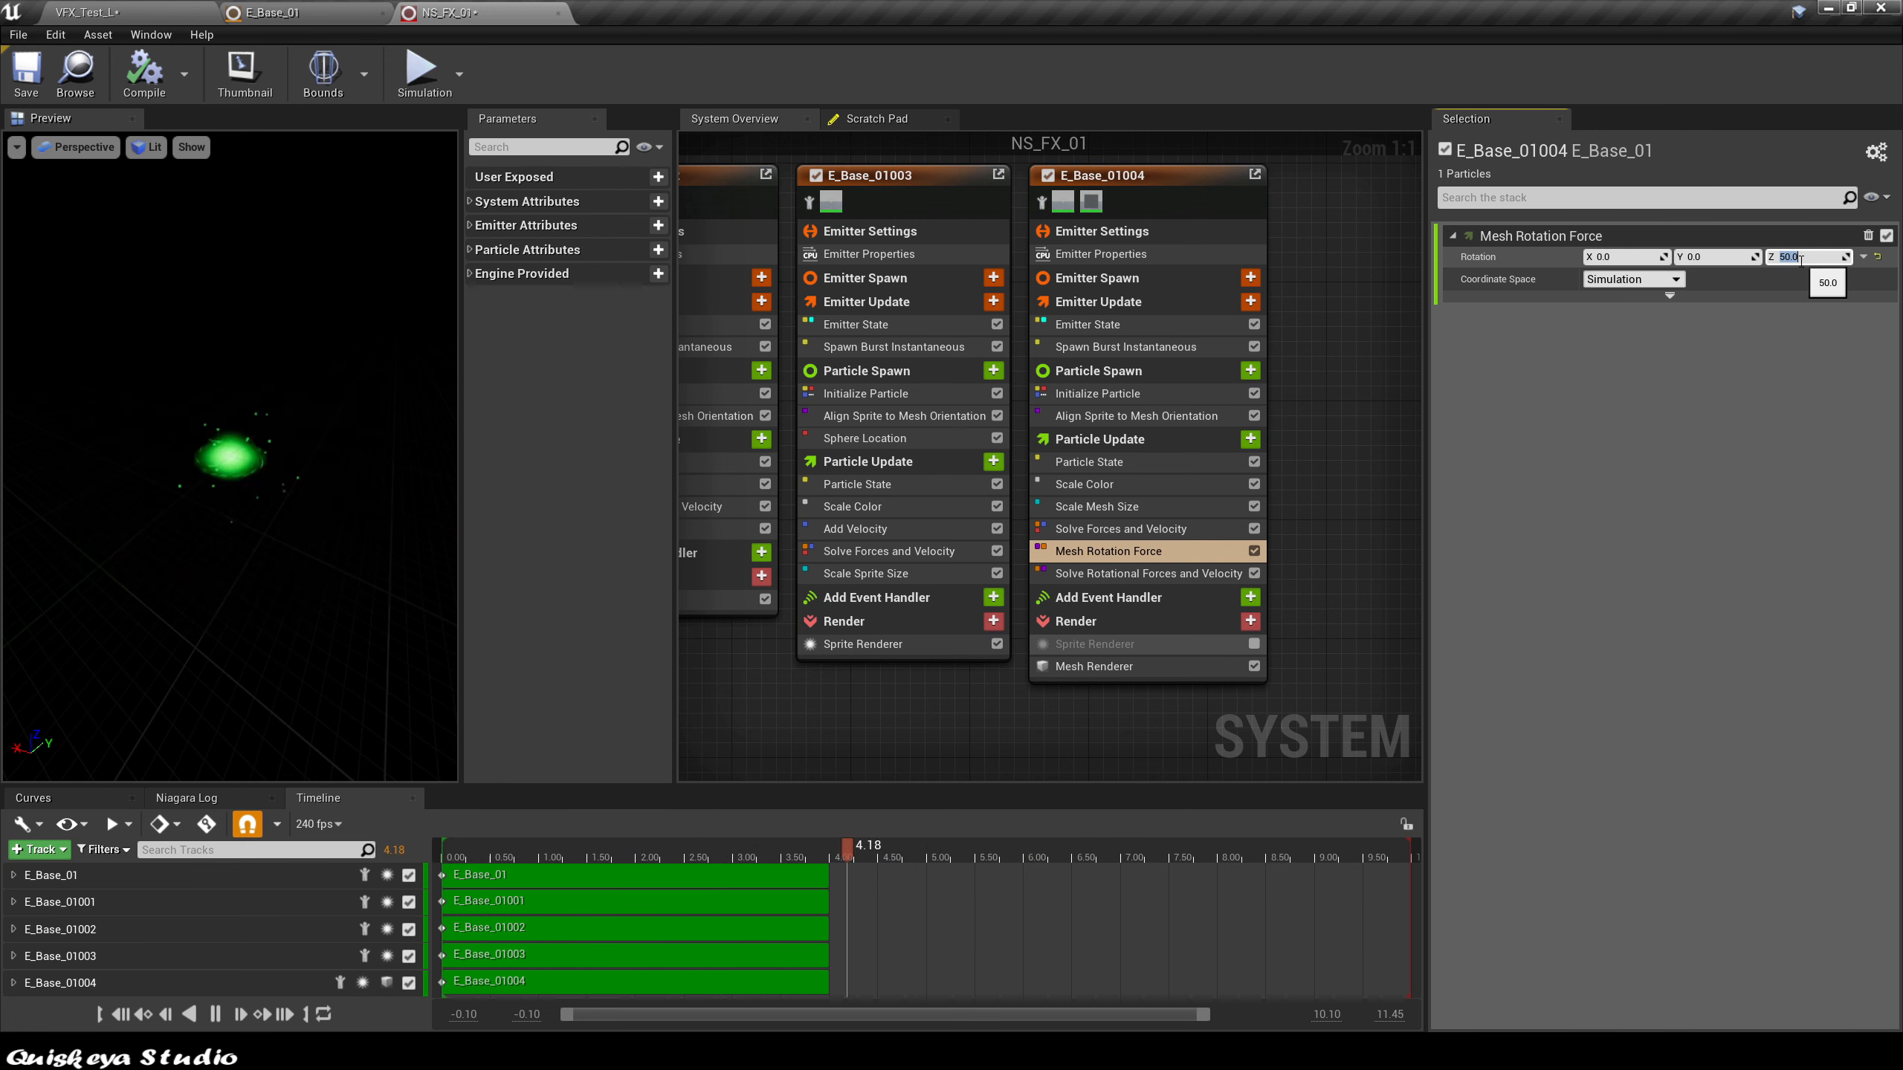
# Step: Set the Z rotation of the Mesh Rotation Force module to 360
pyautogui.write('100')
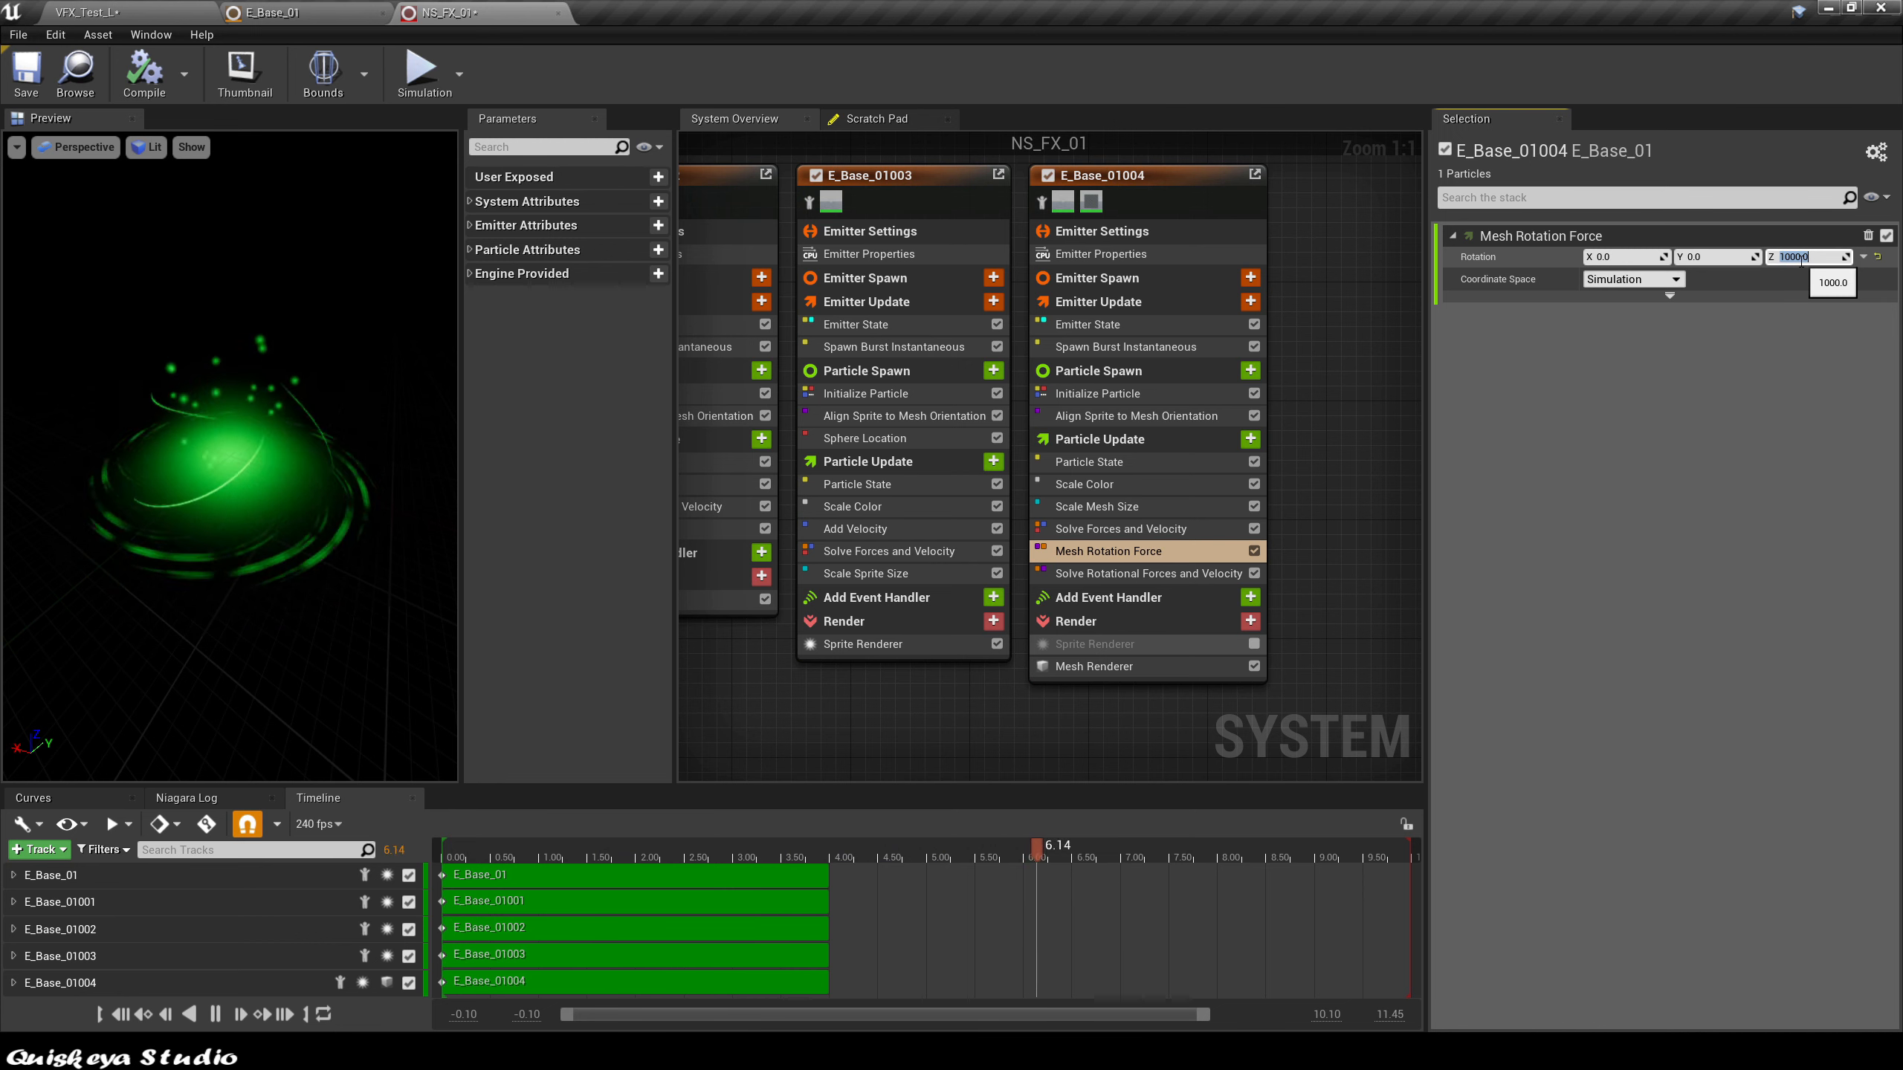
pyautogui.write('35')
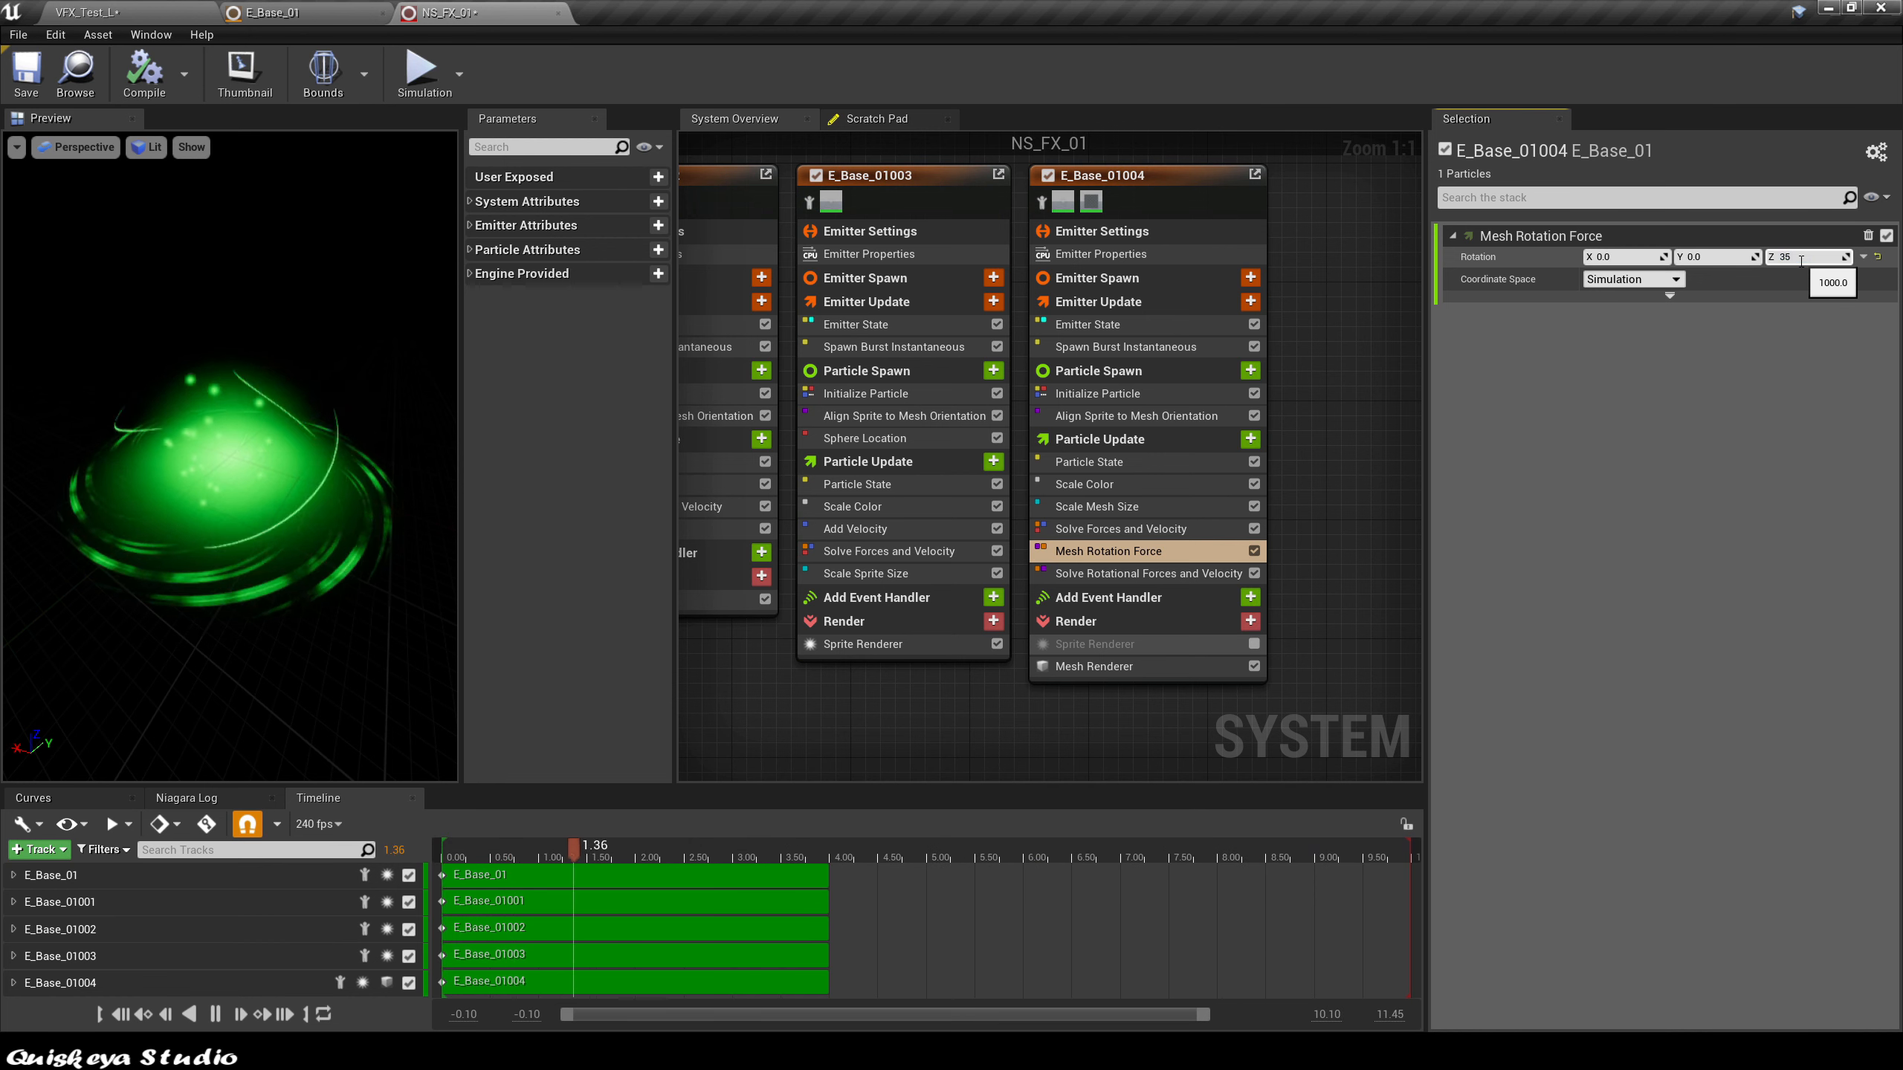
pyautogui.press('BackSpace')
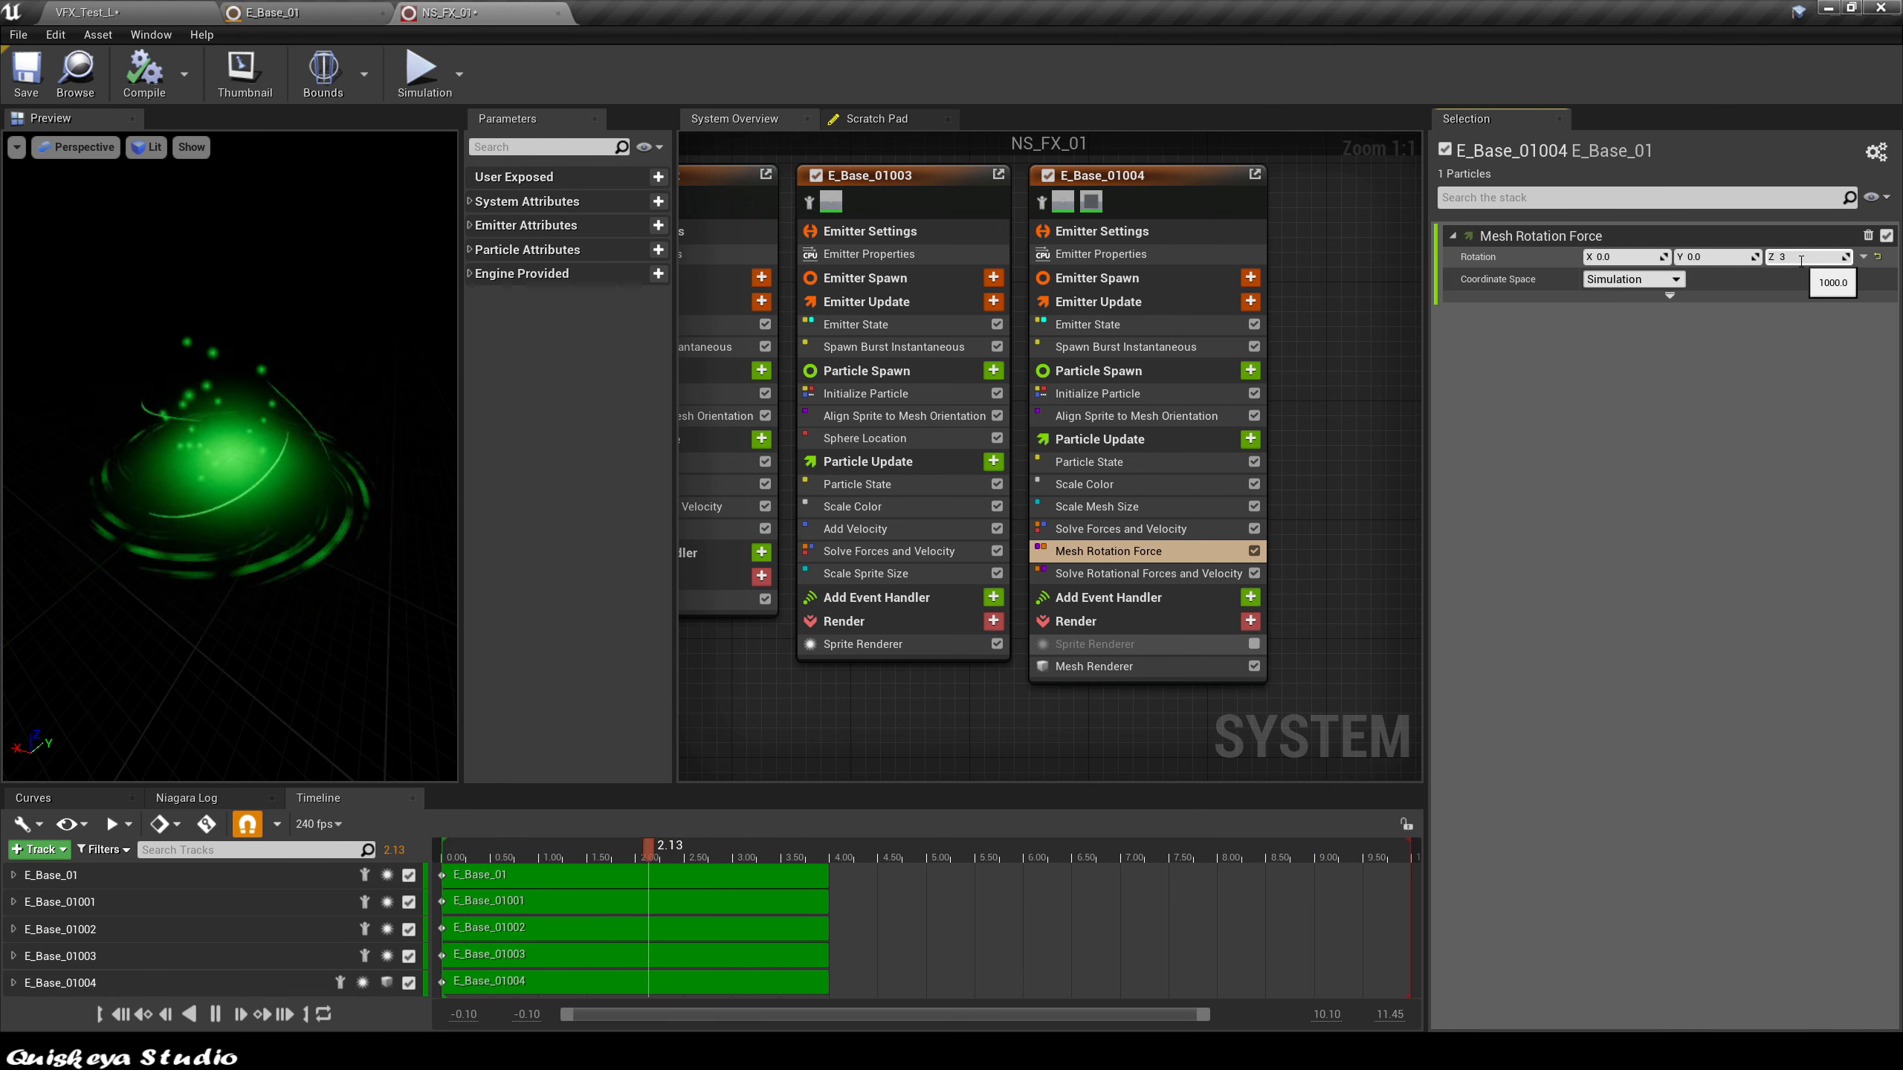
pyautogui.write('60.0')
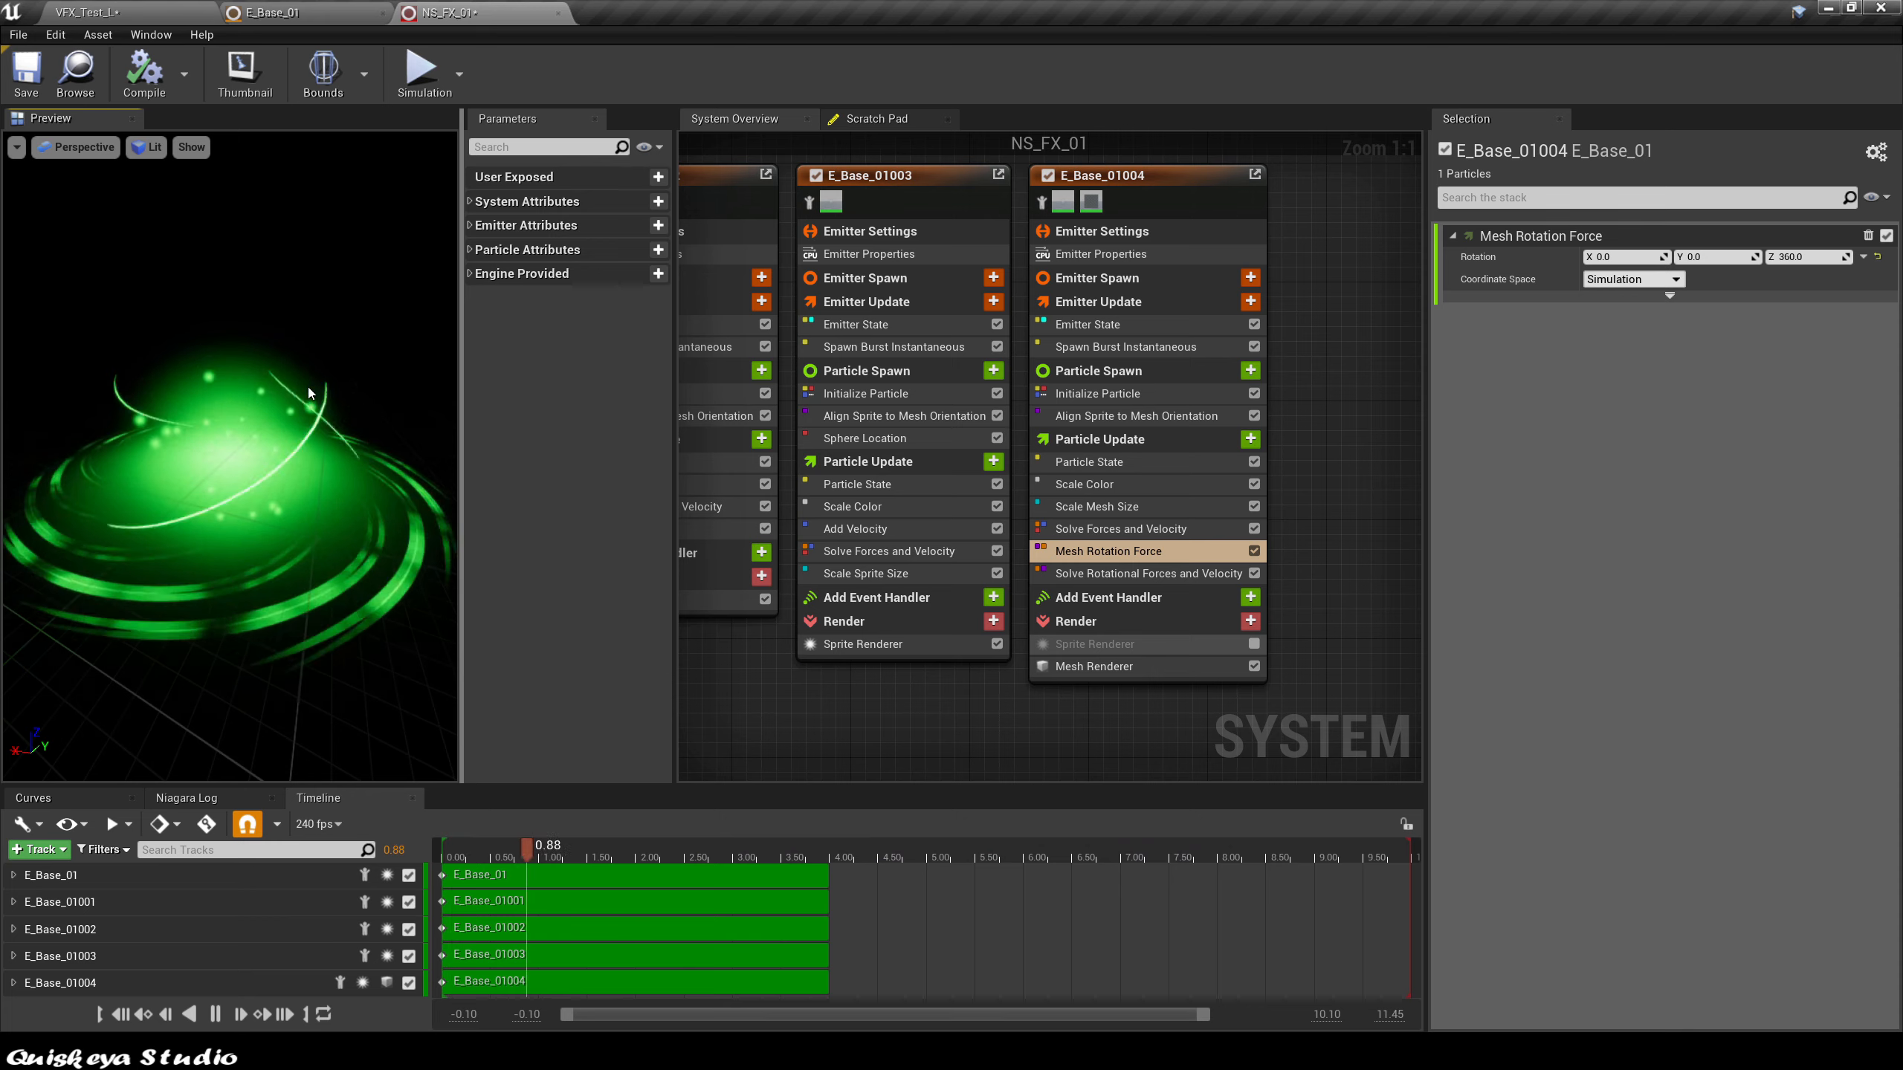
# Step: Place NS_FX_01 from the FX folder in the VFX_Test_L level and raise it slightly above the floor
pyautogui.click(87, 12)
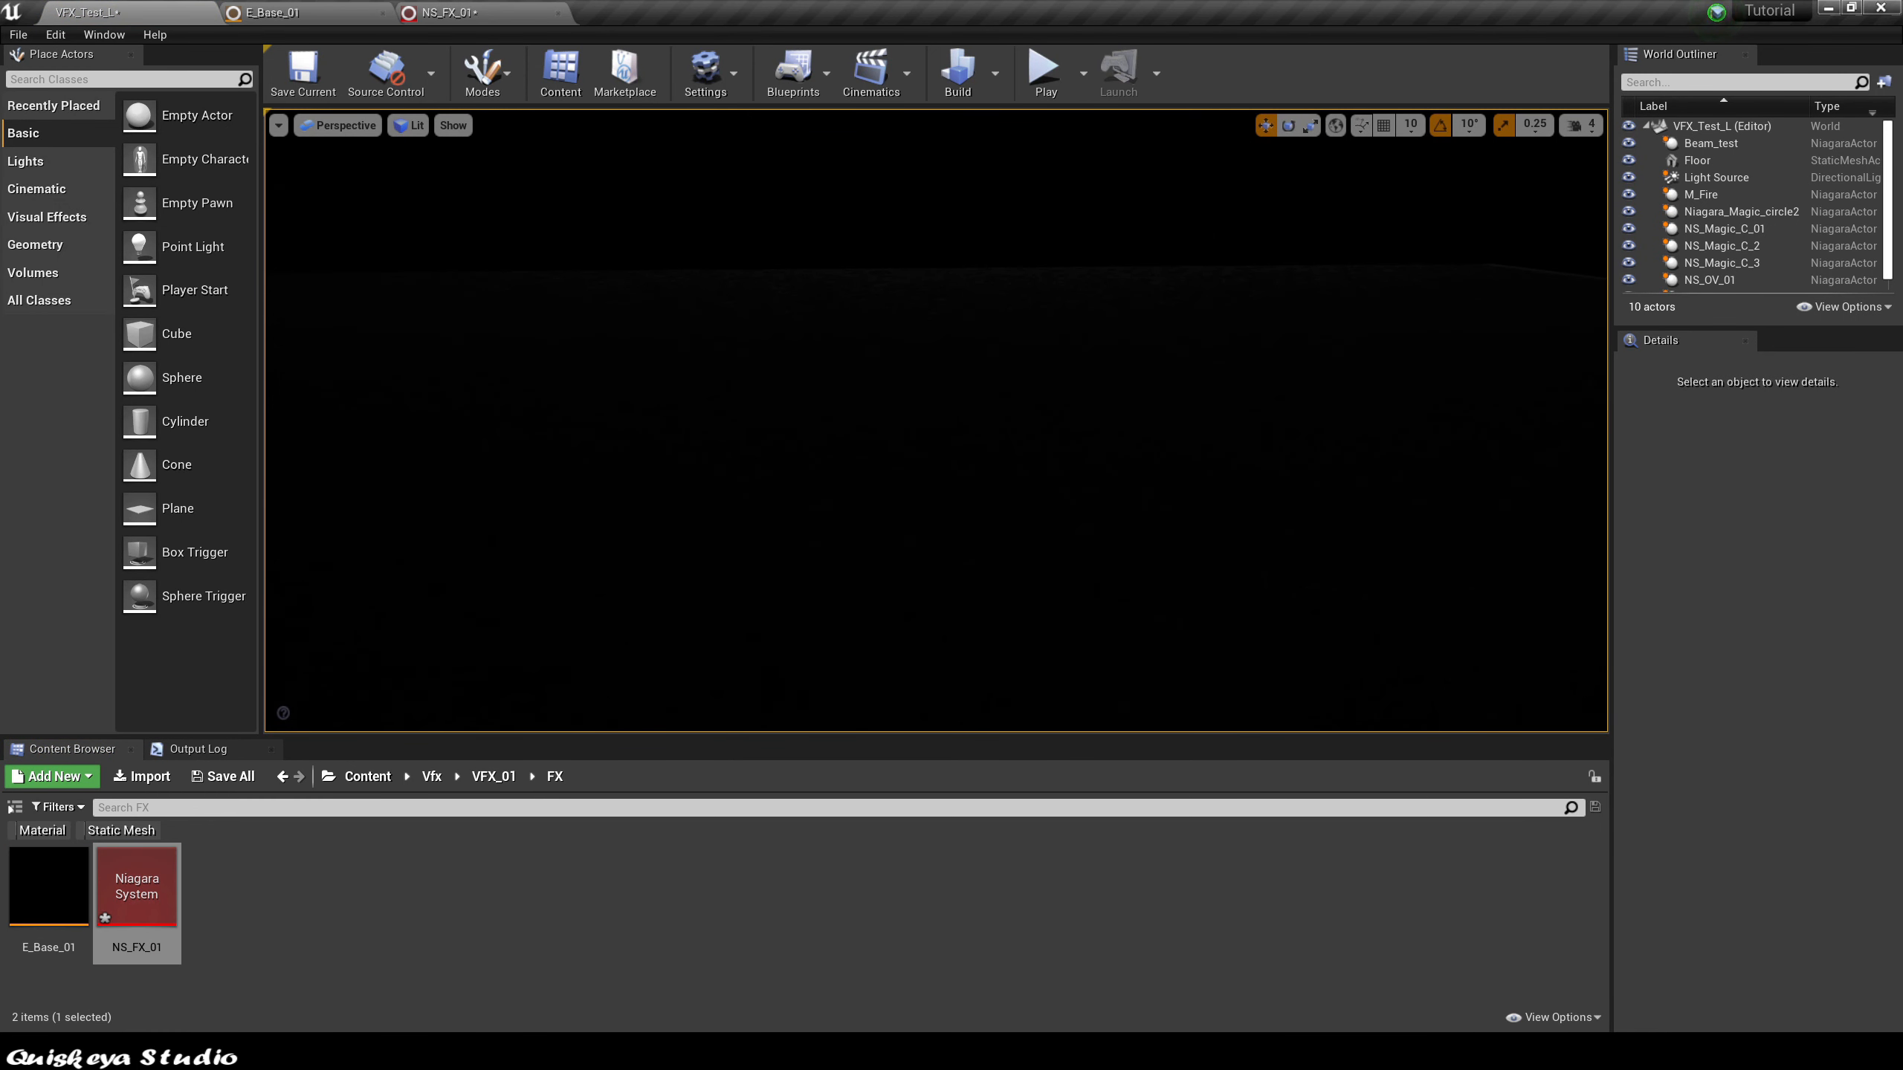
pyautogui.moveTo(136, 892); pyautogui.dragTo(891, 468)
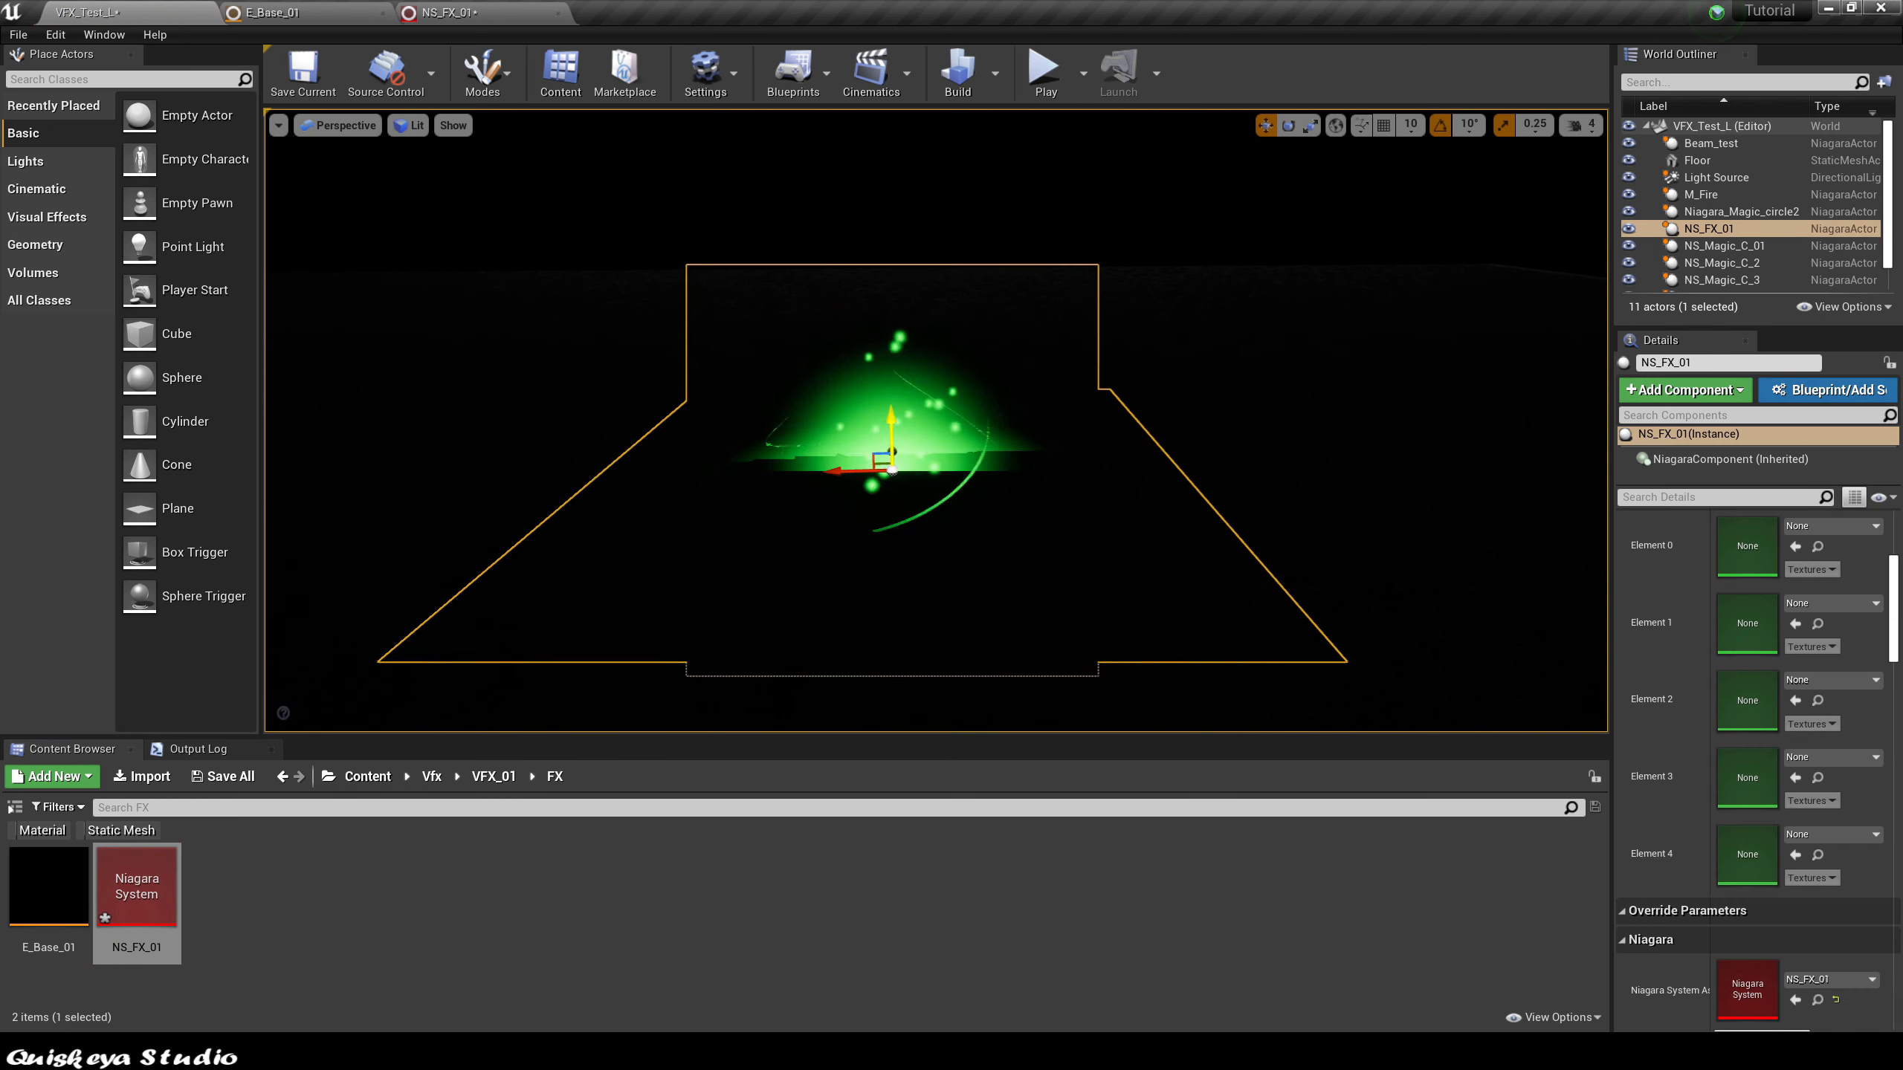
pyautogui.click(891, 554)
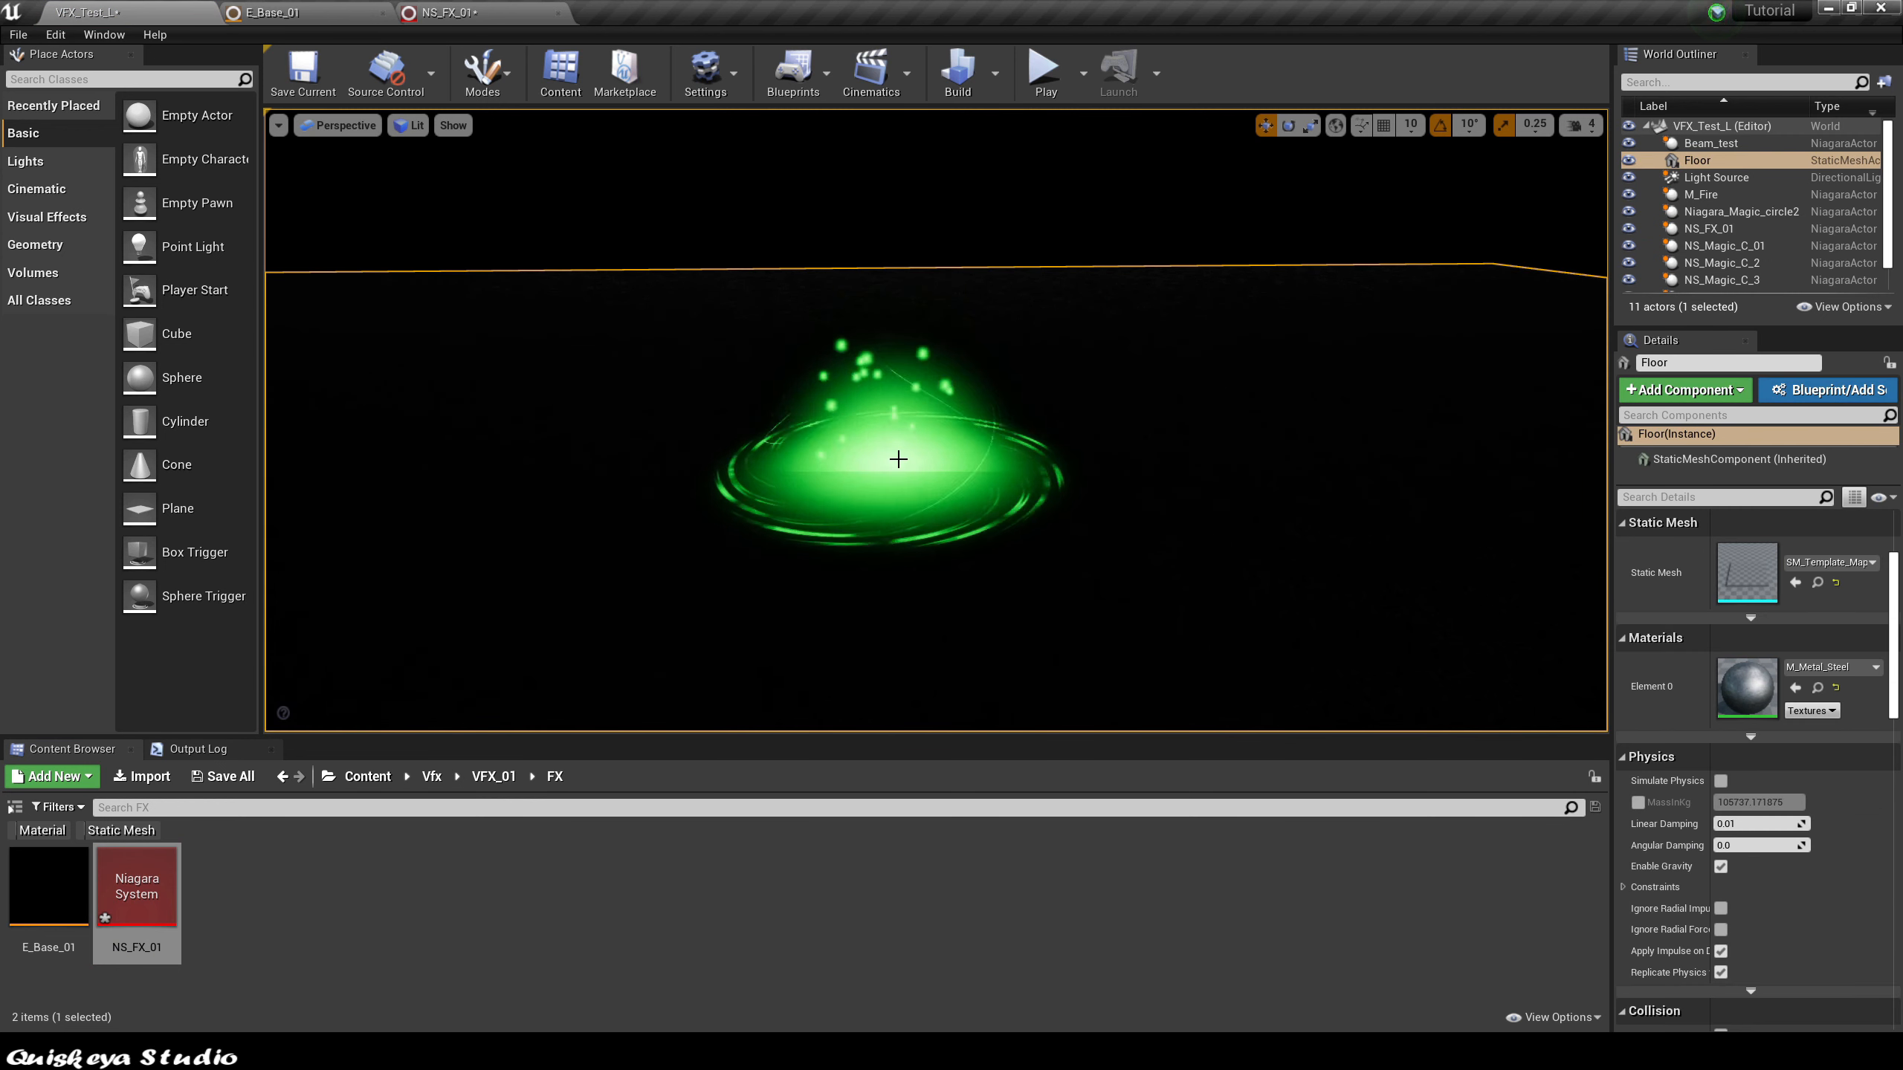
pyautogui.click(892, 457)
pyautogui.moveTo(890, 409); pyautogui.dragTo(890, 391)
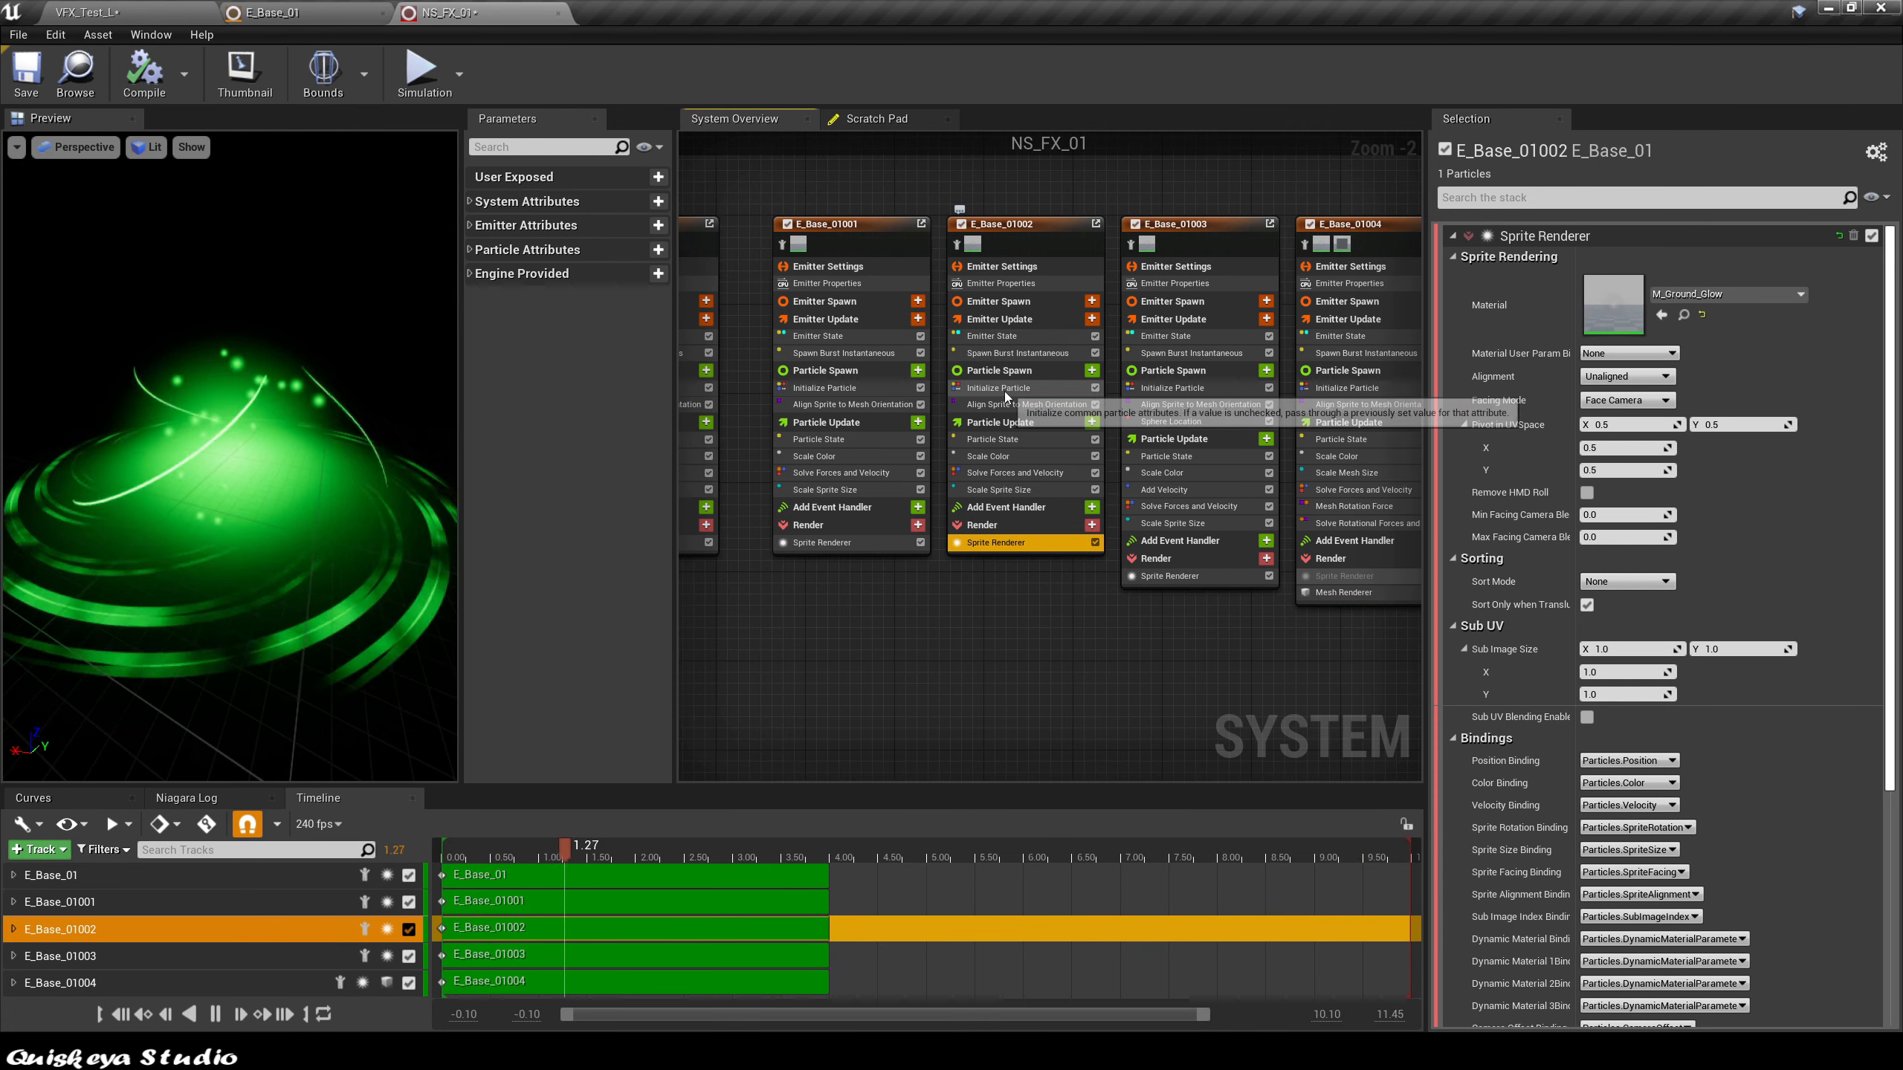
# Step: Adjust the green value of the particle Color in the Initialize Particle module of E_Base_01002
pyautogui.click(1002, 387)
pyautogui.click(1732, 341)
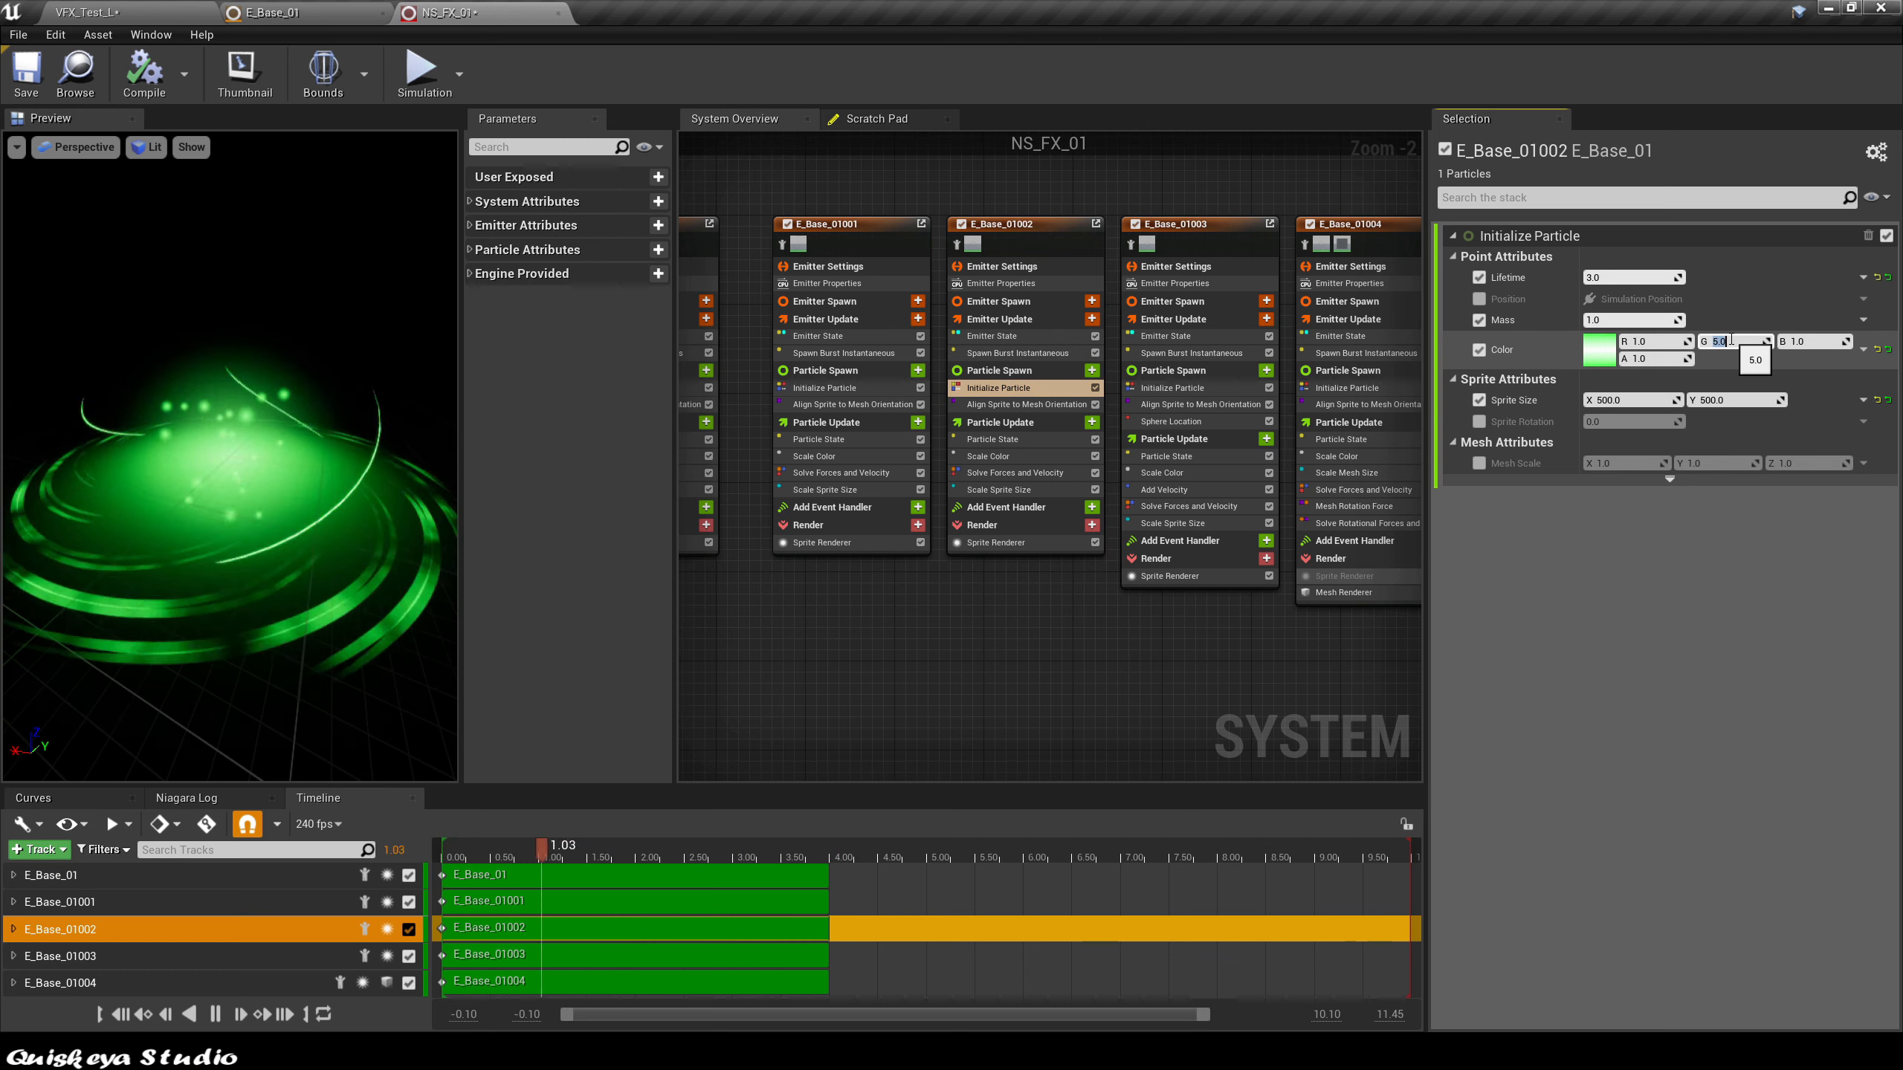
pyautogui.press('Return')
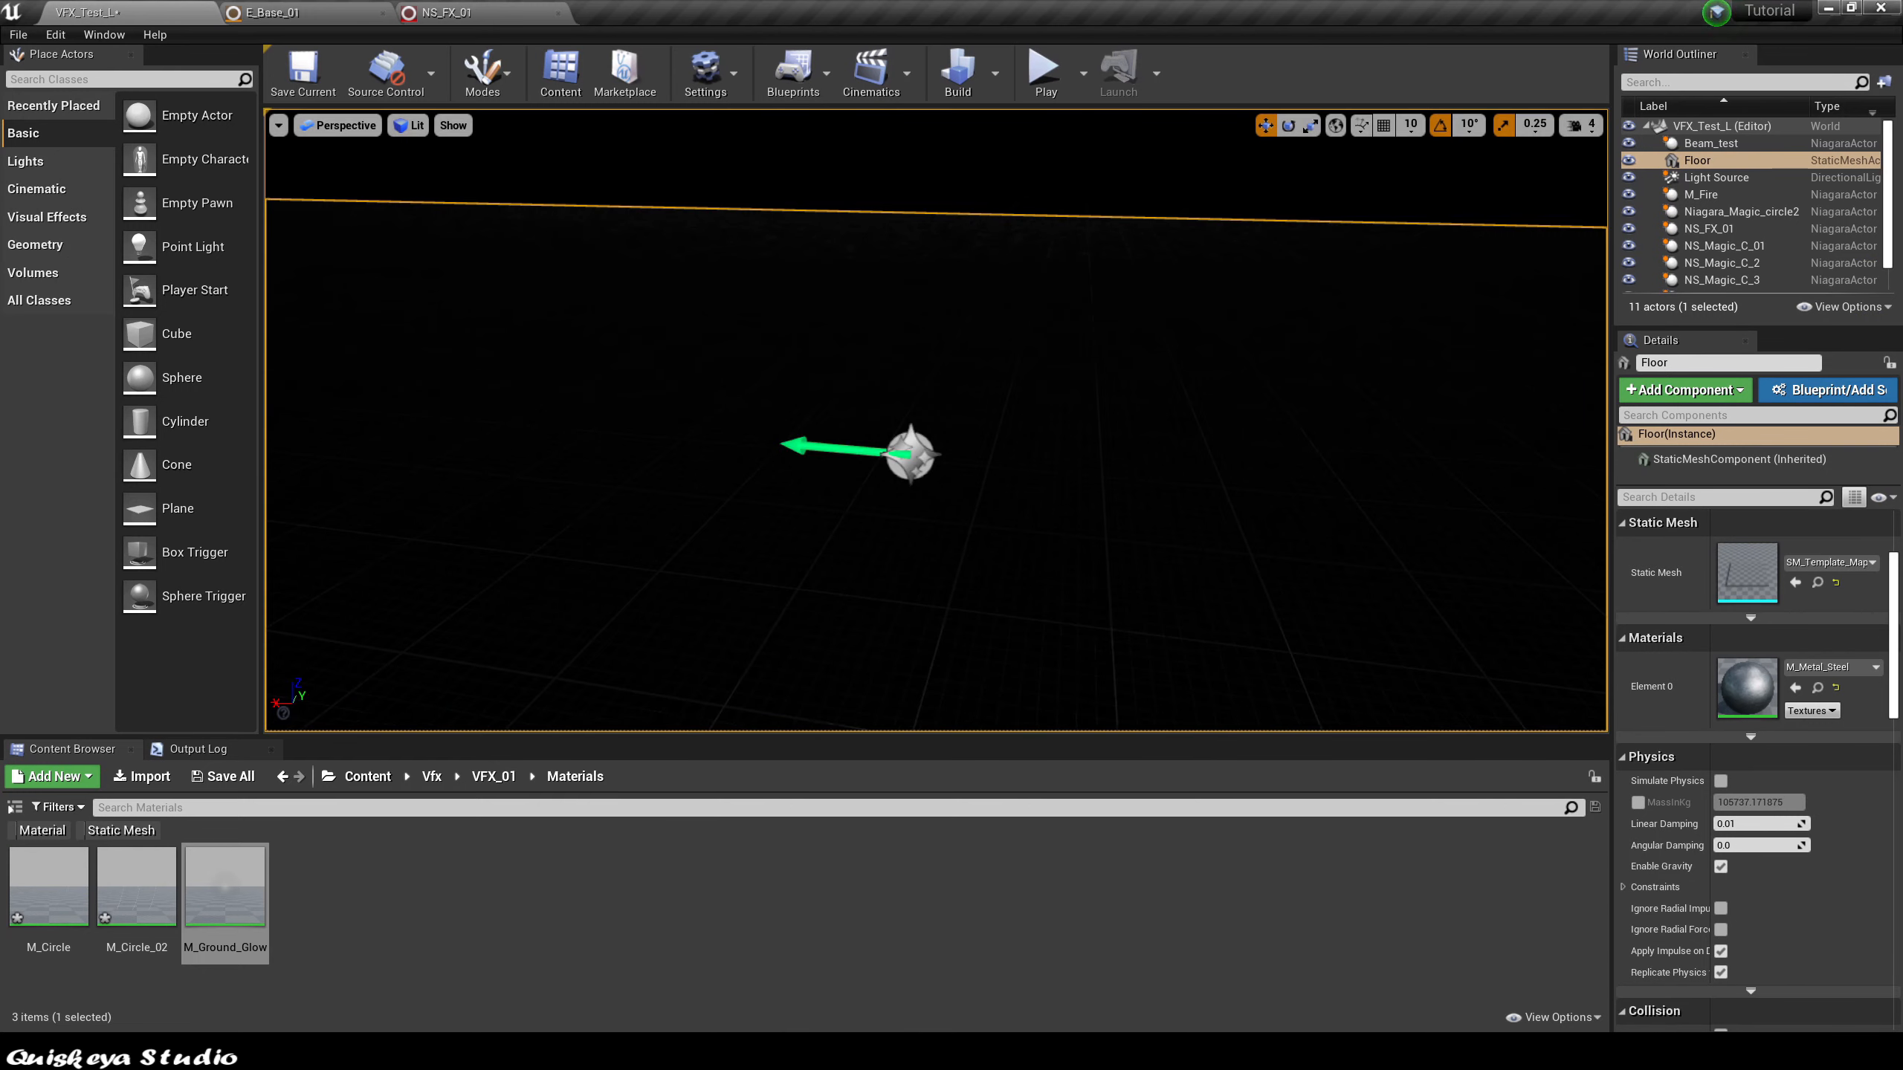
# Step: Raise the NS_FX_01 actor higher above the floor in the level
pyautogui.moveTo(864, 570); pyautogui.dragTo(917, 426, button='right')
pyautogui.click(861, 593)
pyautogui.moveTo(863, 569); pyautogui.dragTo(863, 528)
pyautogui.click(936, 524)
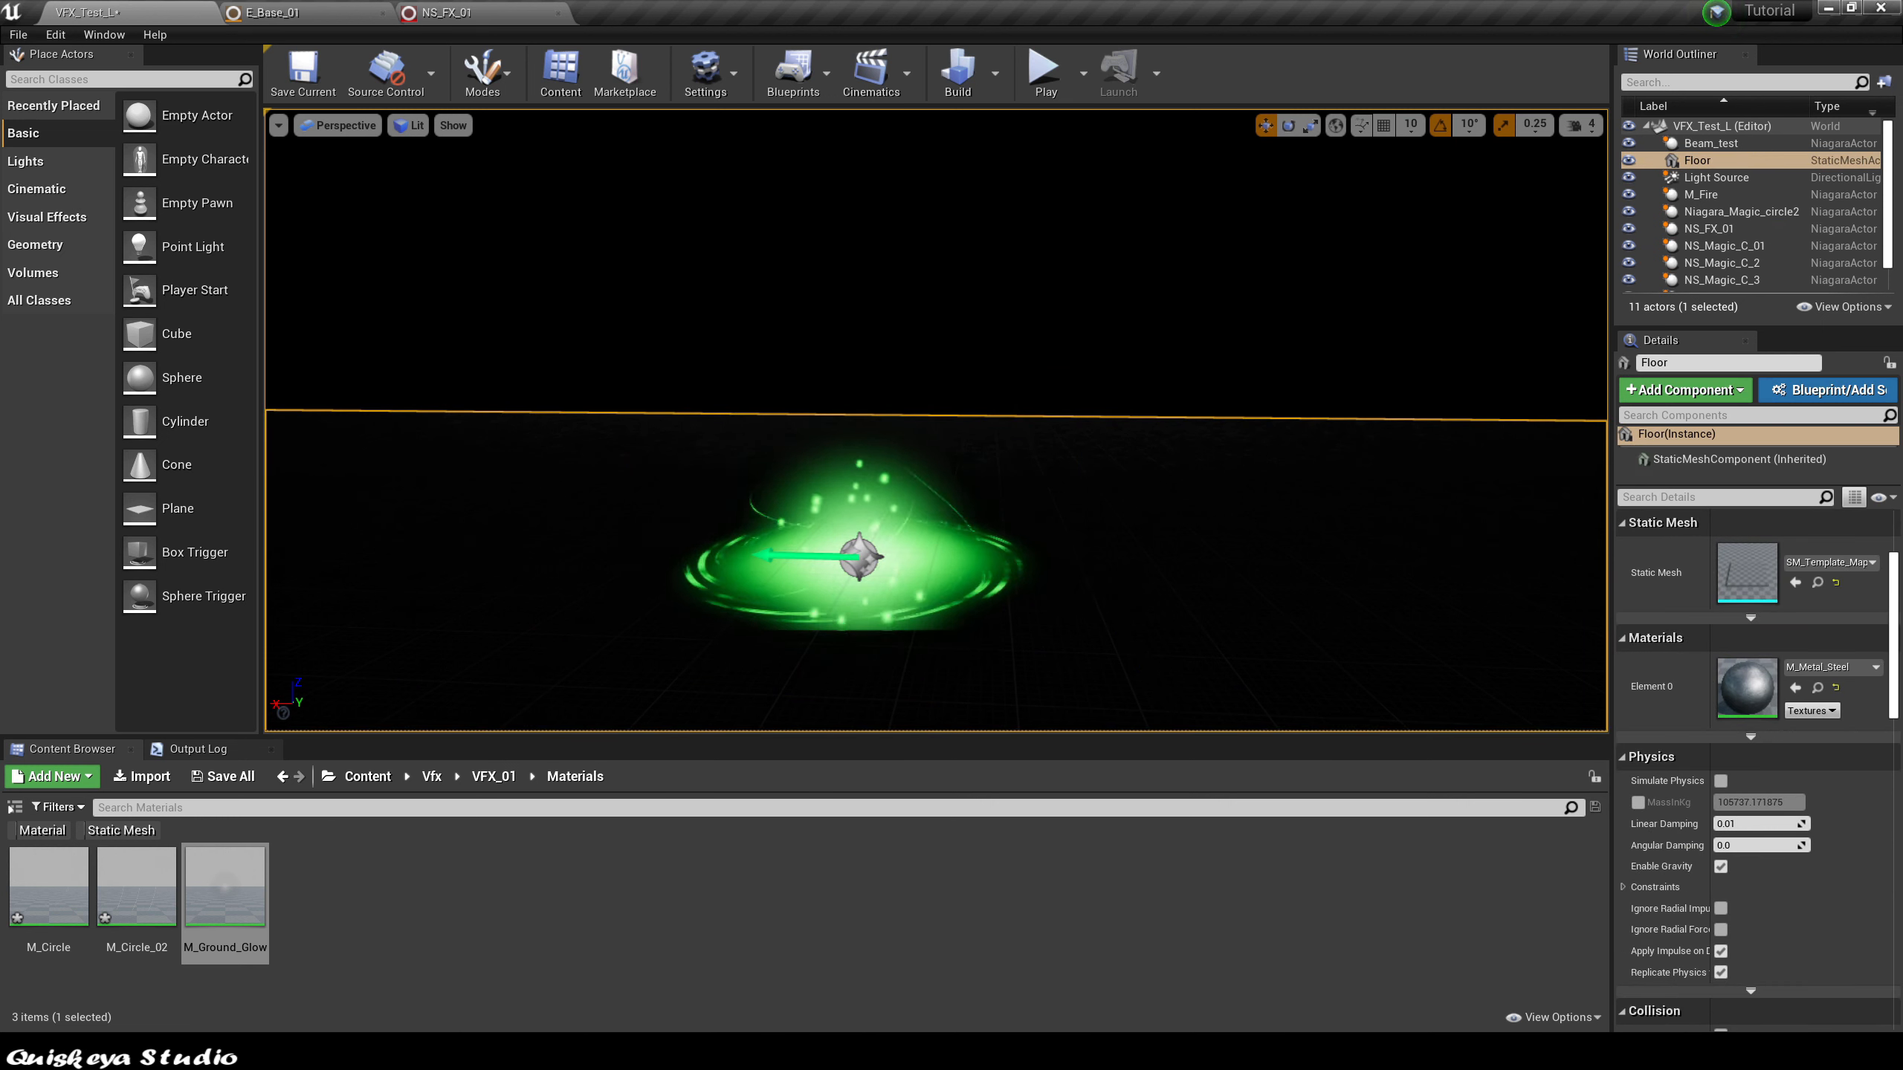
pyautogui.click(861, 546)
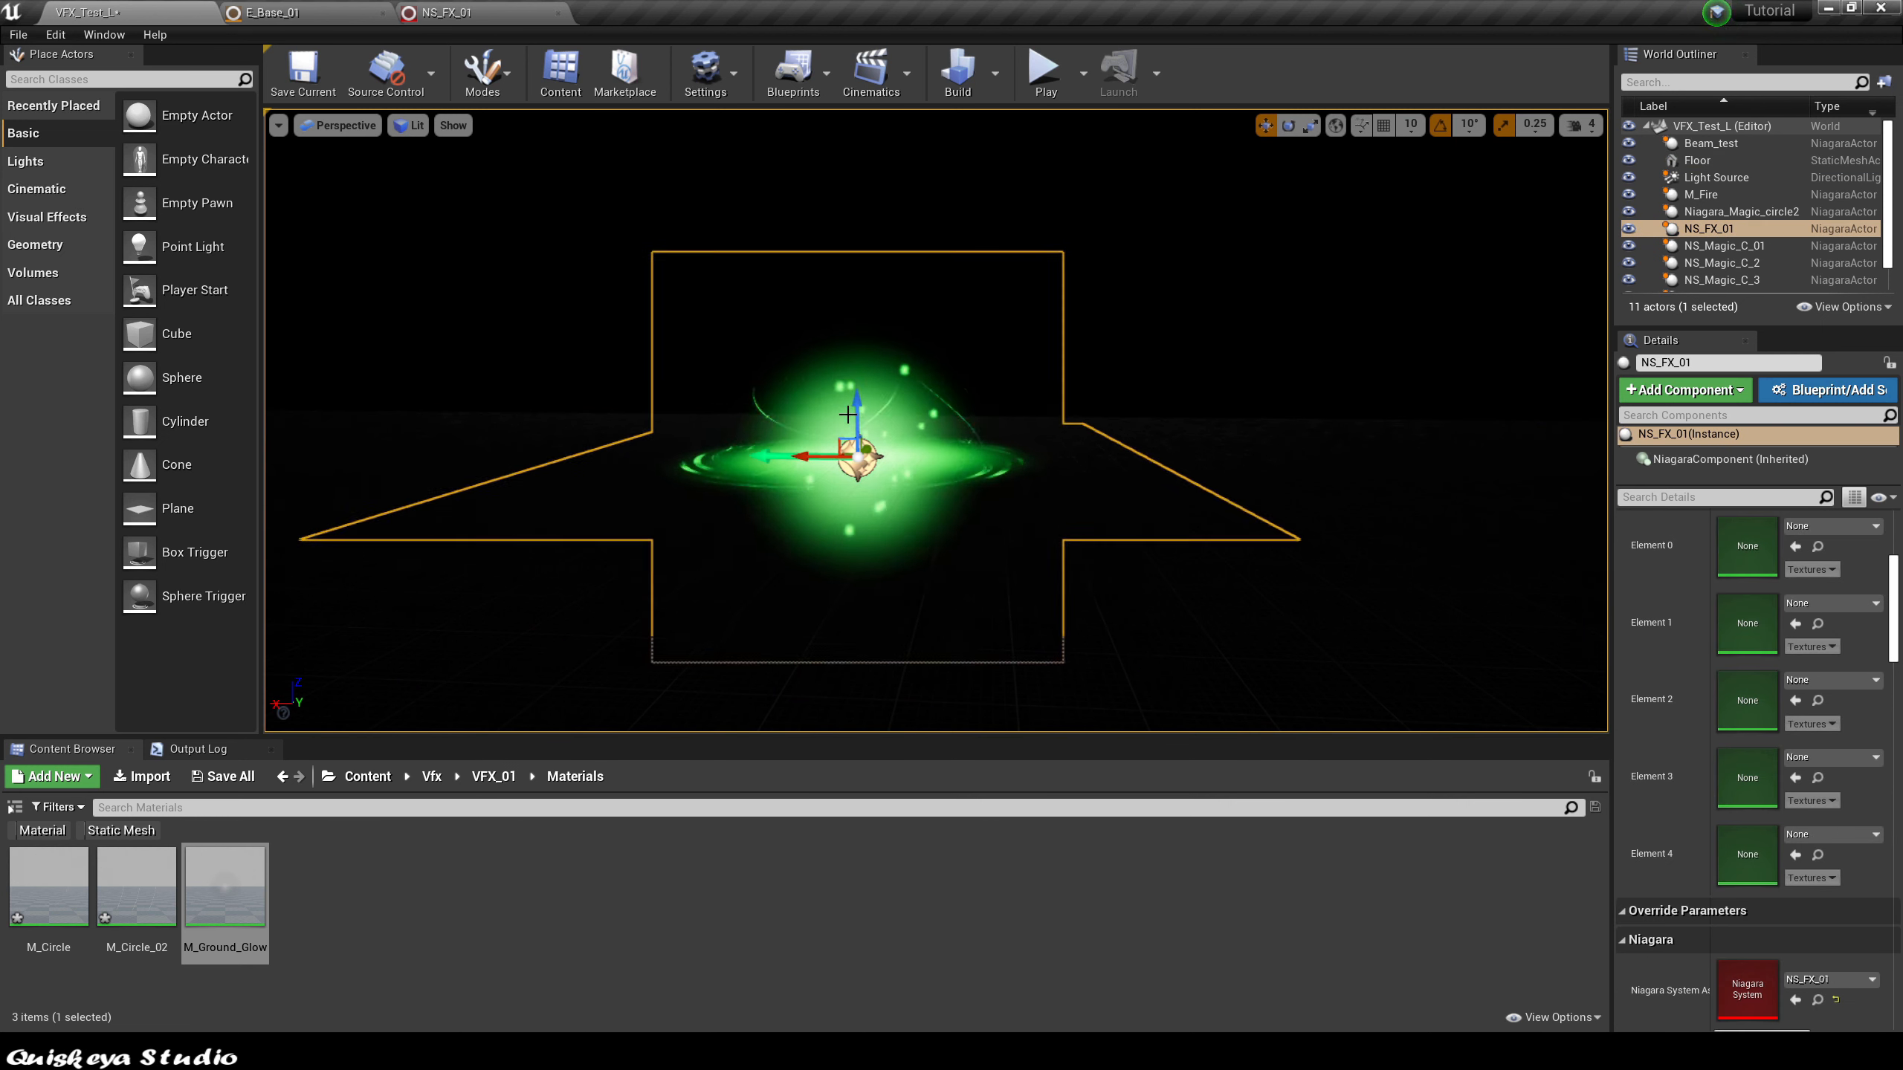
# Step: Duplicate the E_Base_01004 emitter in the NS_FX_01 system and enable Mesh Scale in the copy's Initialize Particle module
pyautogui.click(849, 412)
pyautogui.moveTo(849, 412); pyautogui.dragTo(1034, 434, button='right')
pyautogui.press('s')
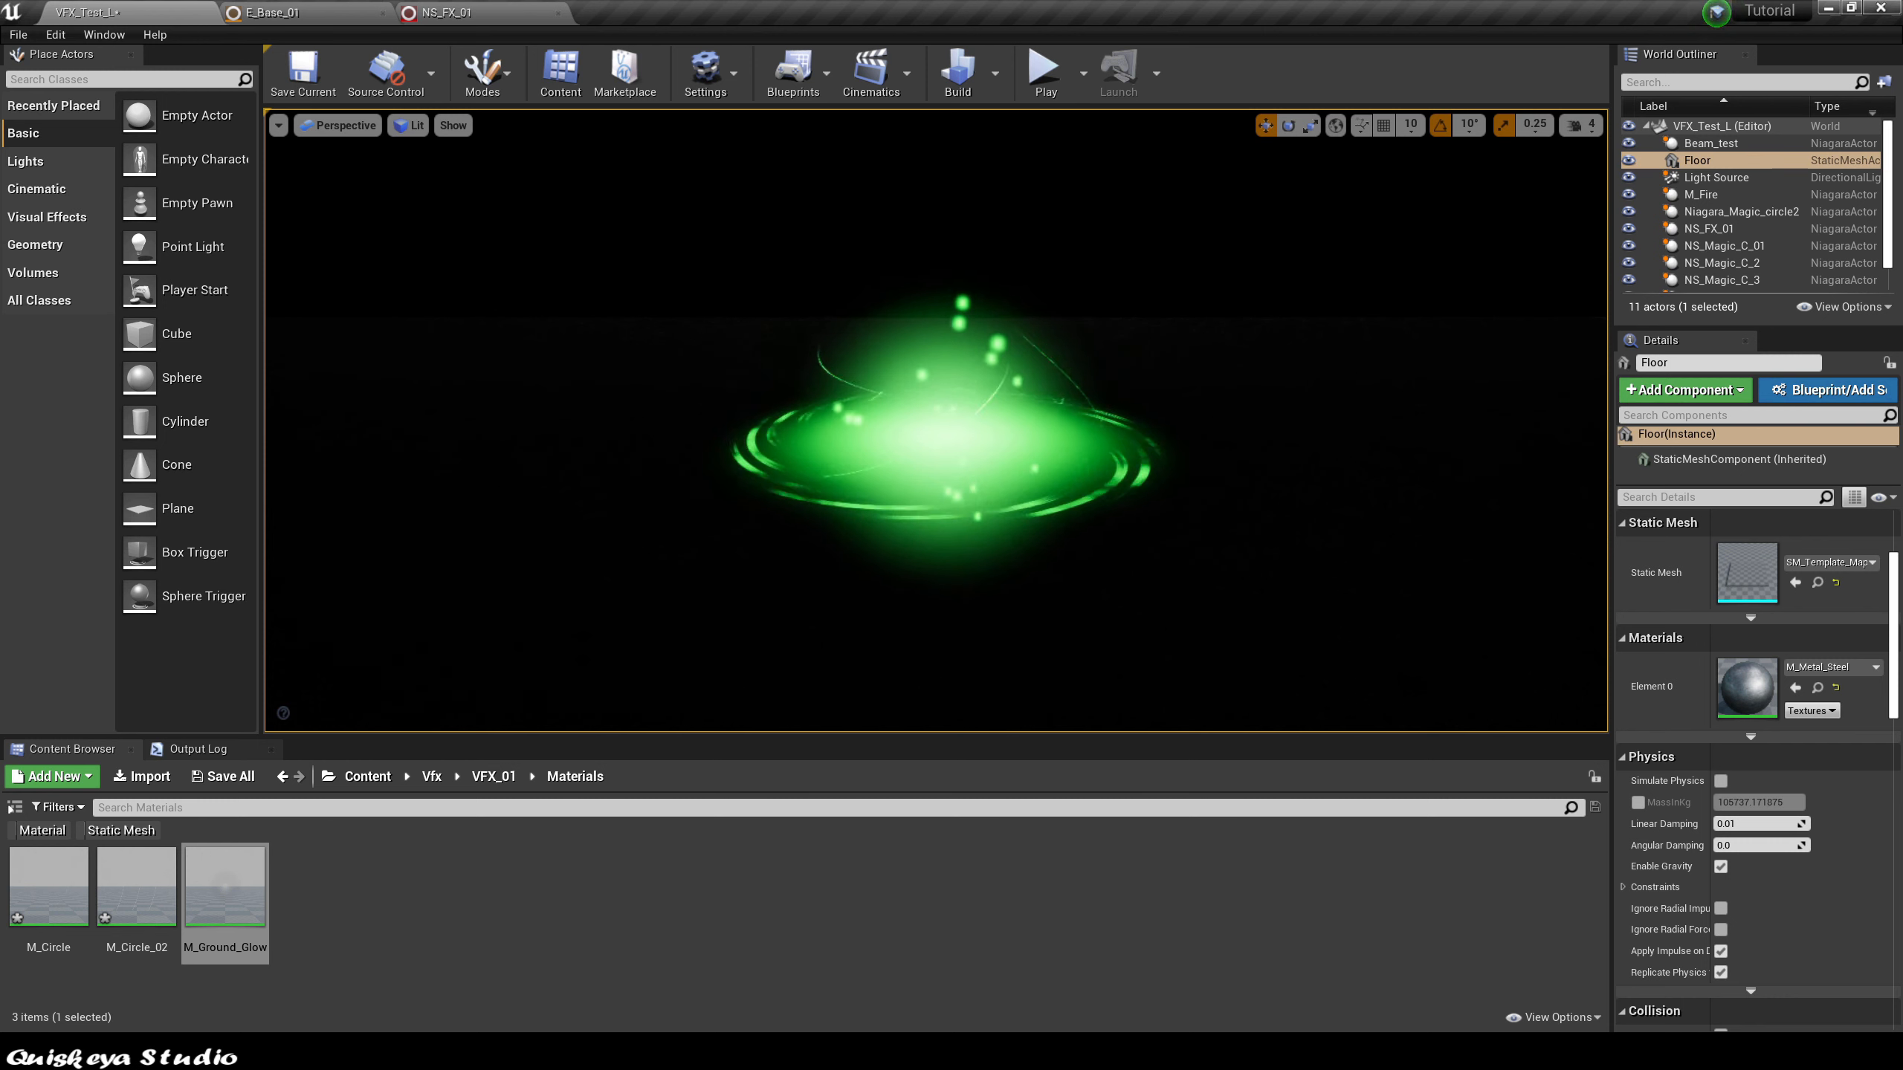
pyautogui.click(449, 12)
pyautogui.moveTo(1003, 608); pyautogui.dragTo(724, 633, button='right')
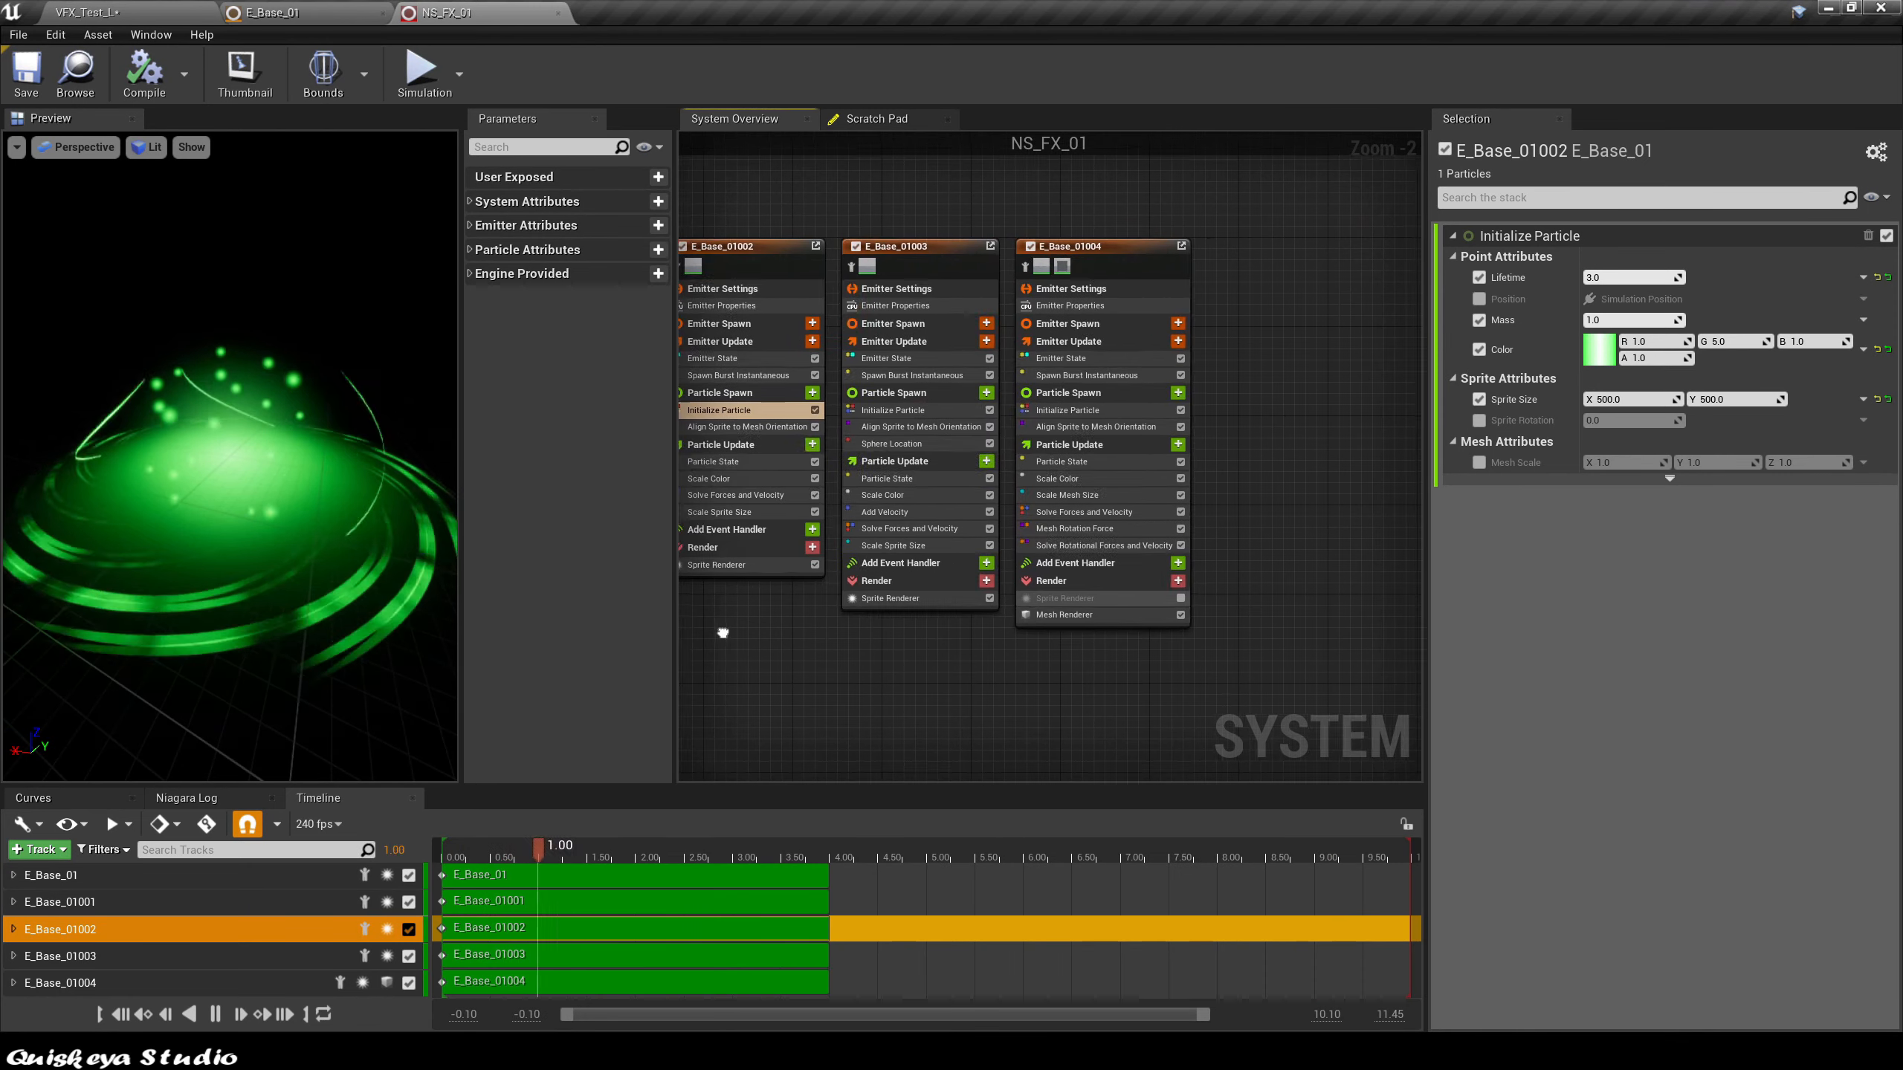
pyautogui.click(1087, 247)
pyautogui.moveTo(1204, 306); pyautogui.dragTo(1104, 304, button='right')
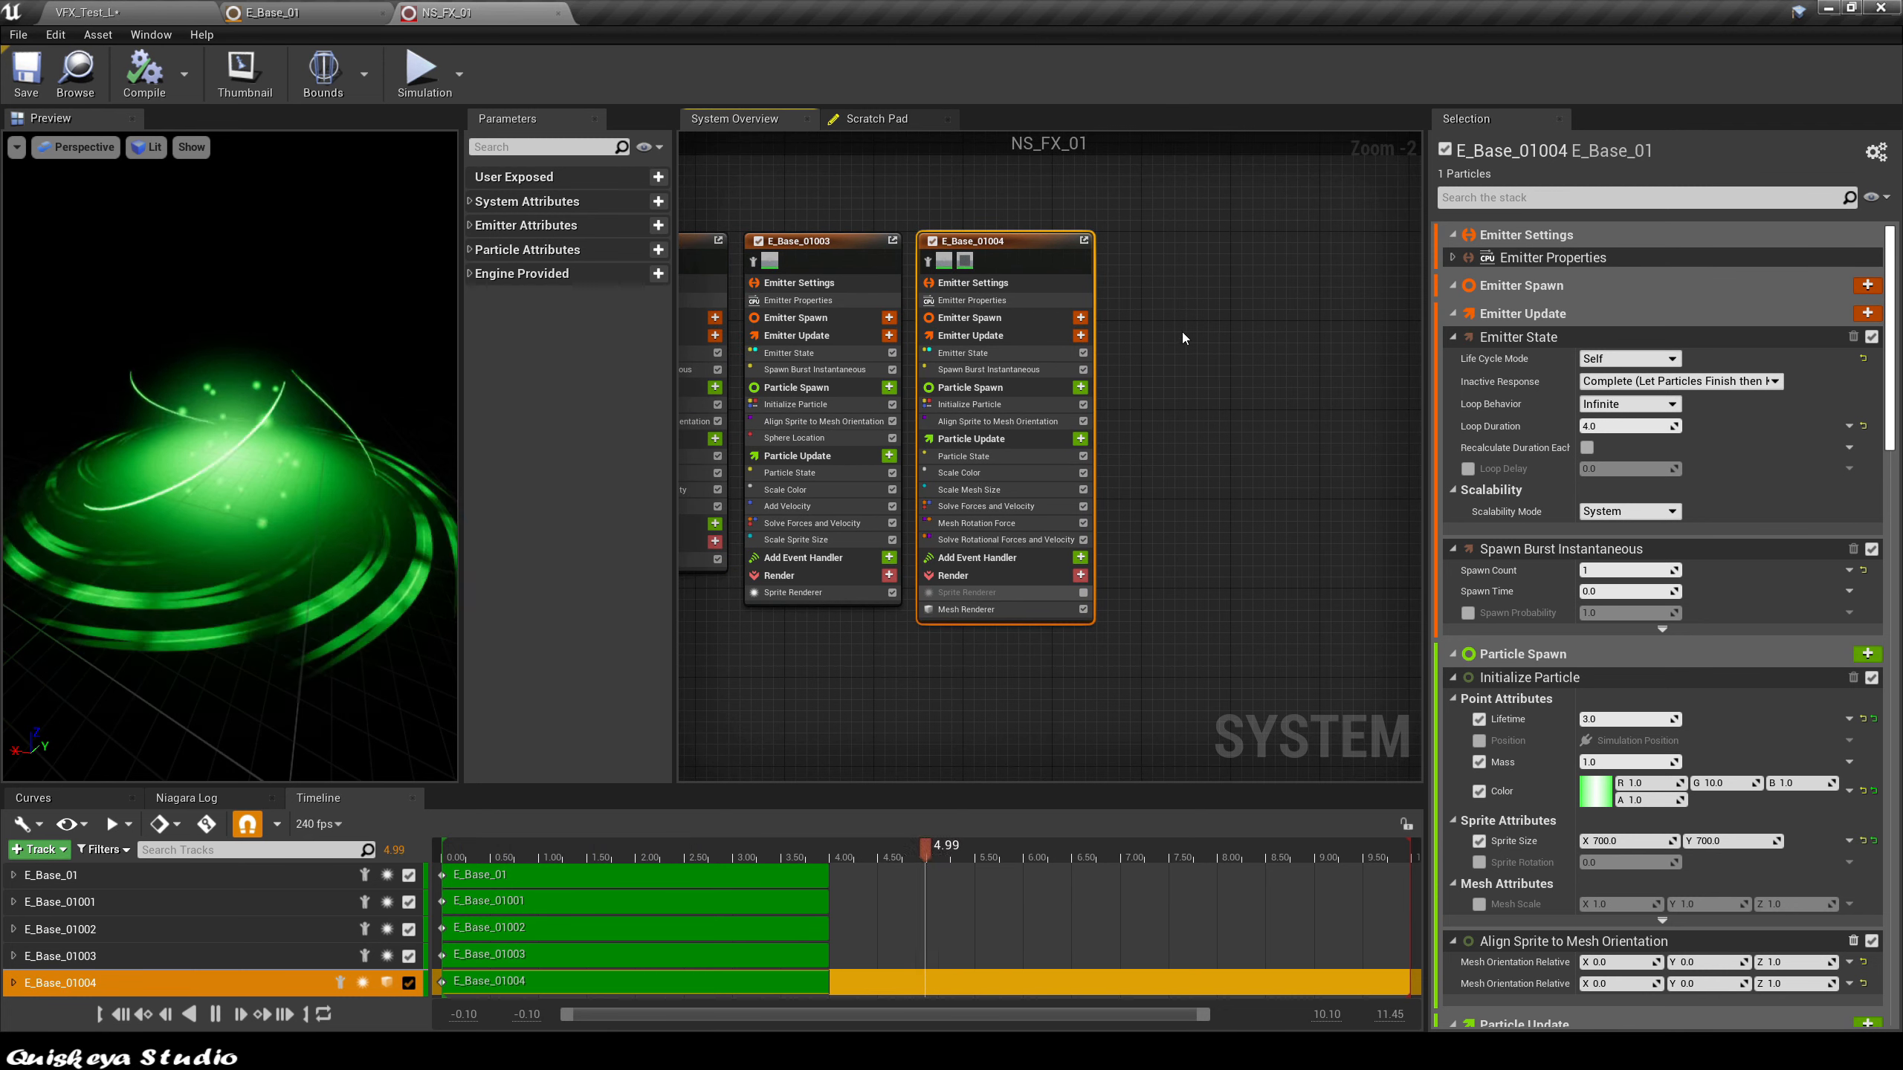
pyautogui.click(1159, 258)
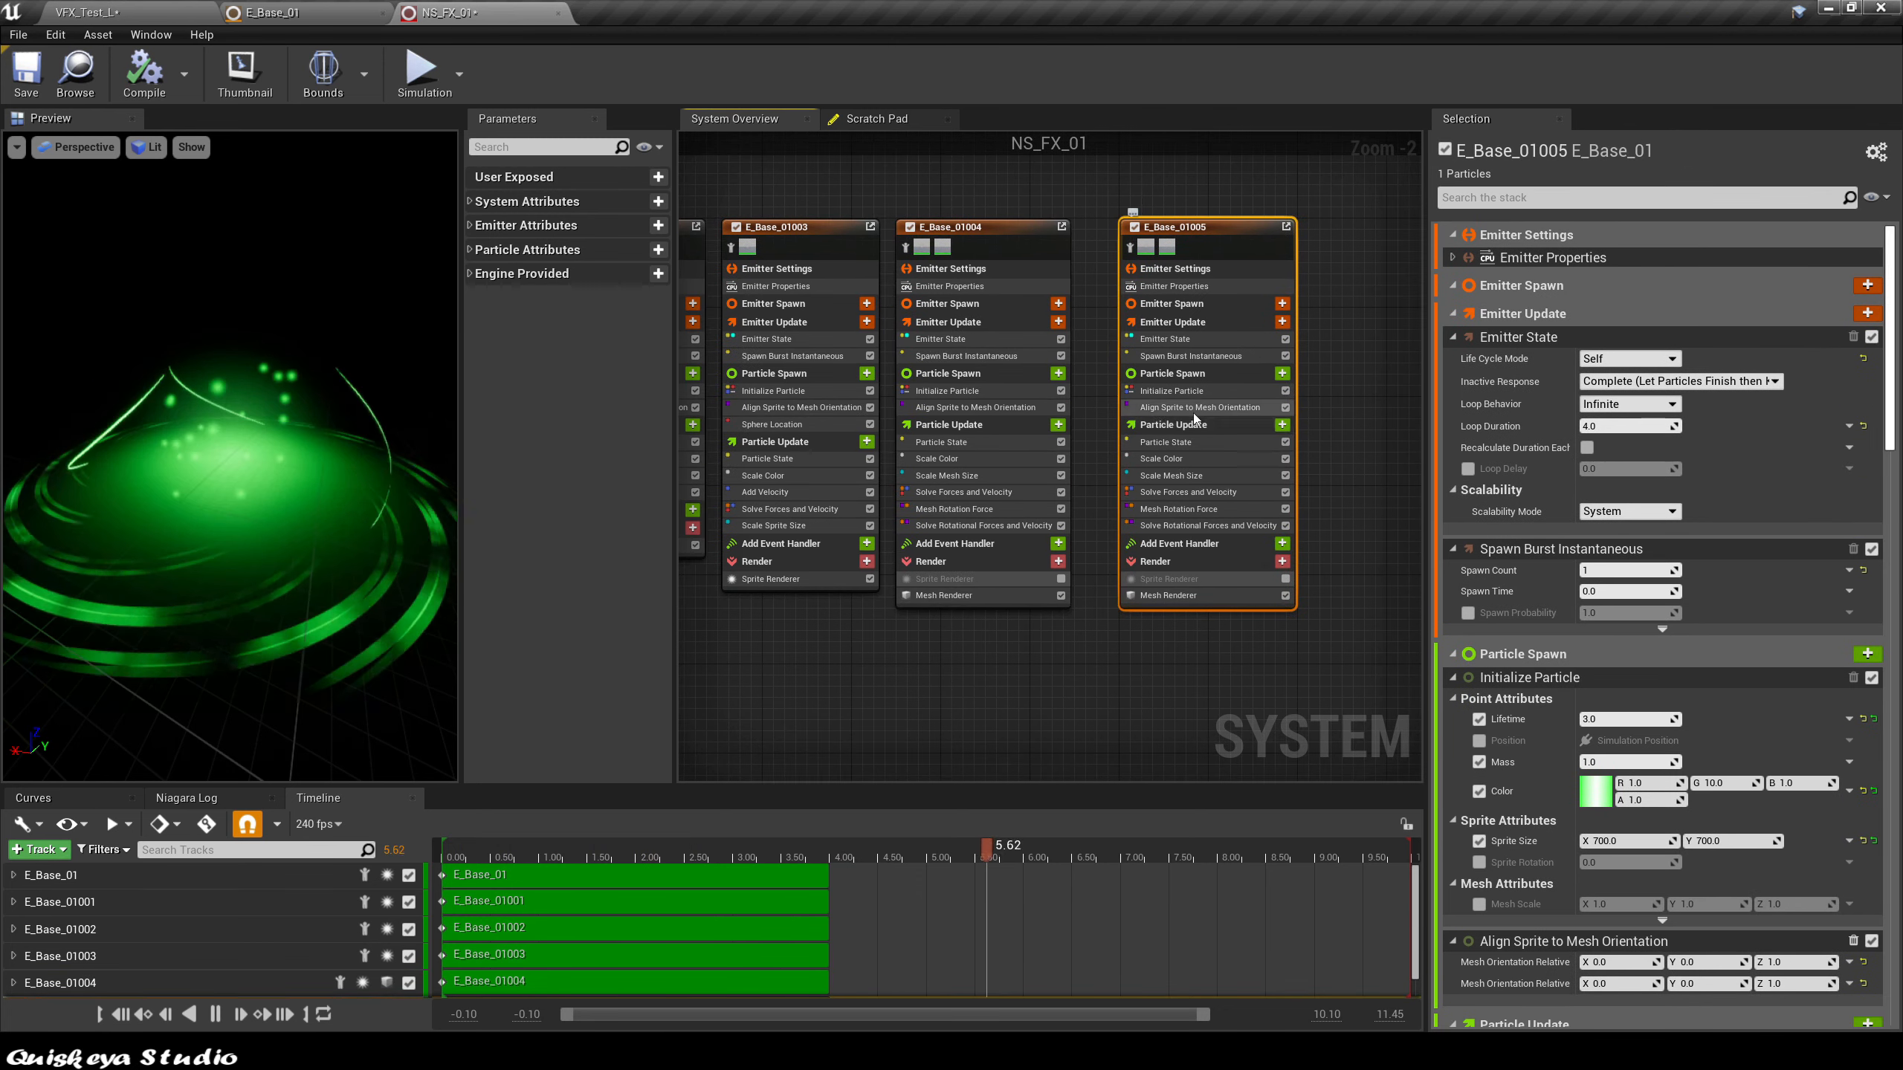
pyautogui.click(1172, 390)
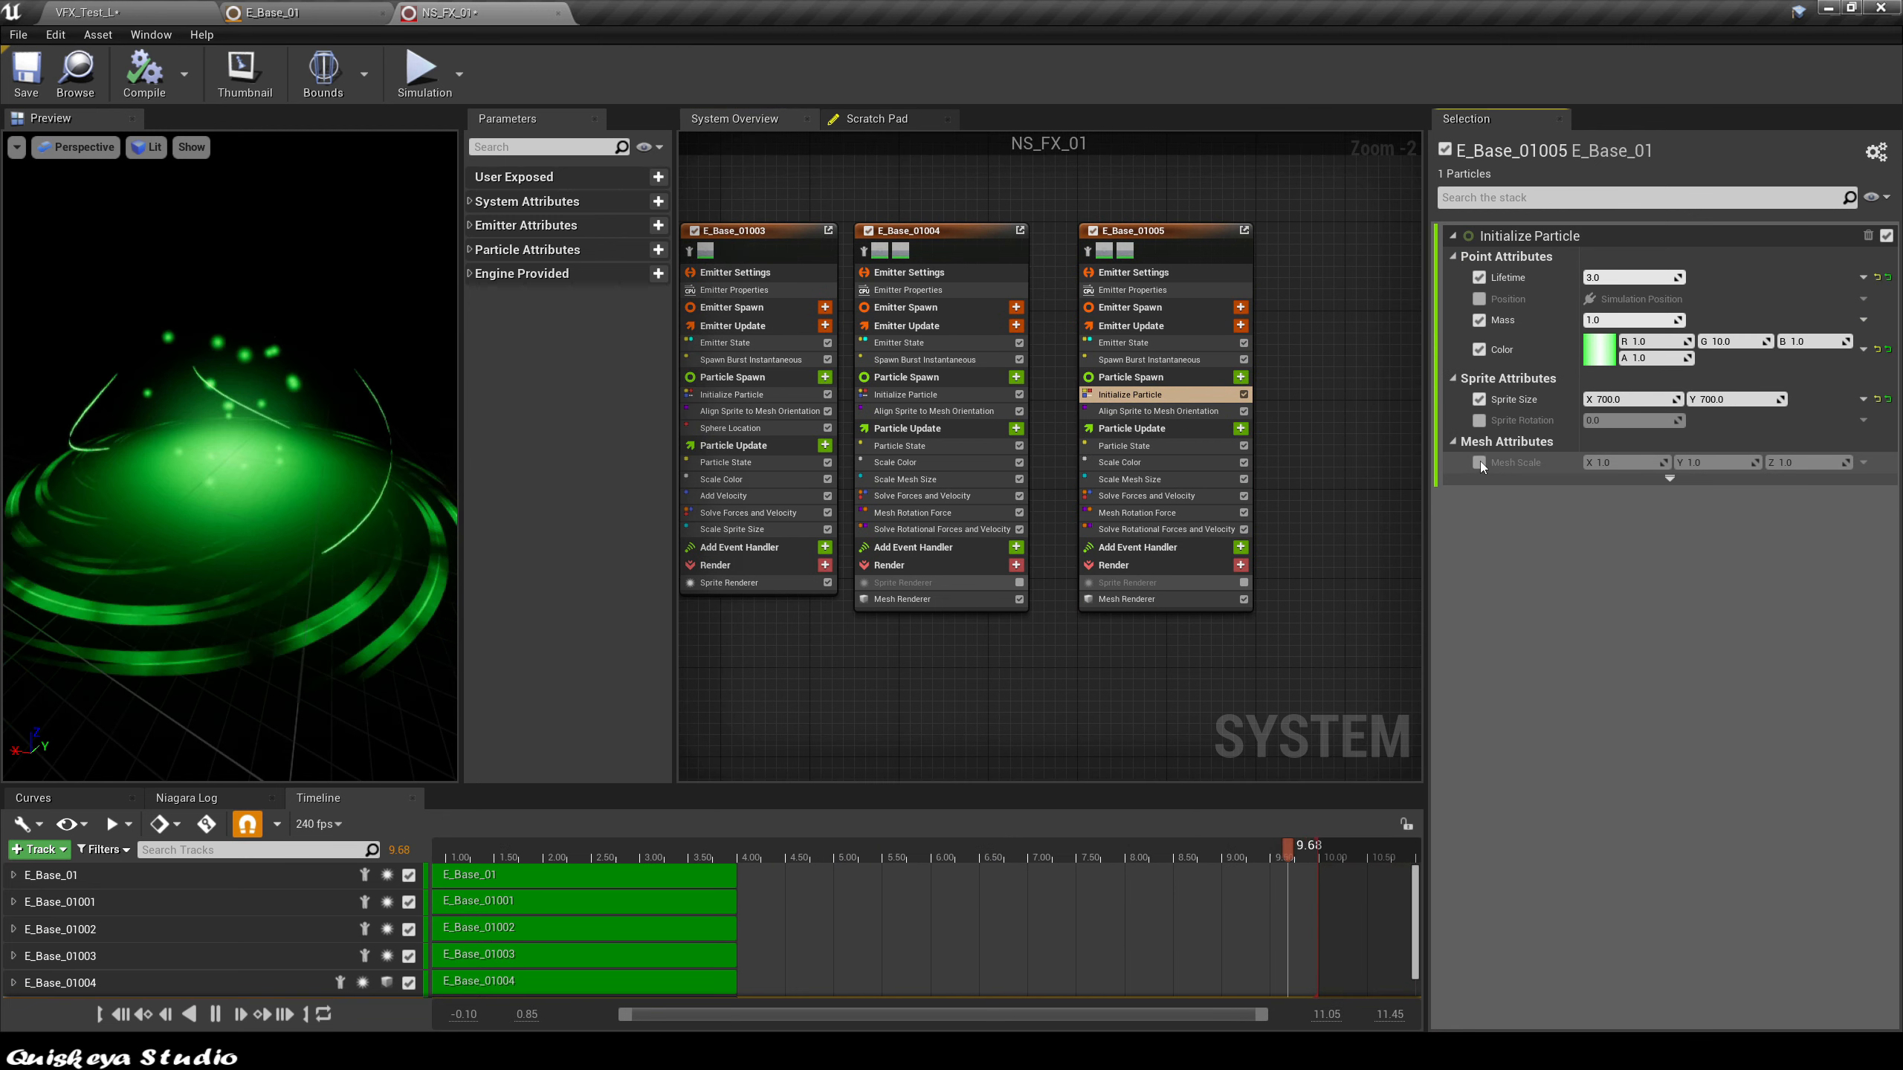
pyautogui.click(1479, 462)
pyautogui.click(1864, 462)
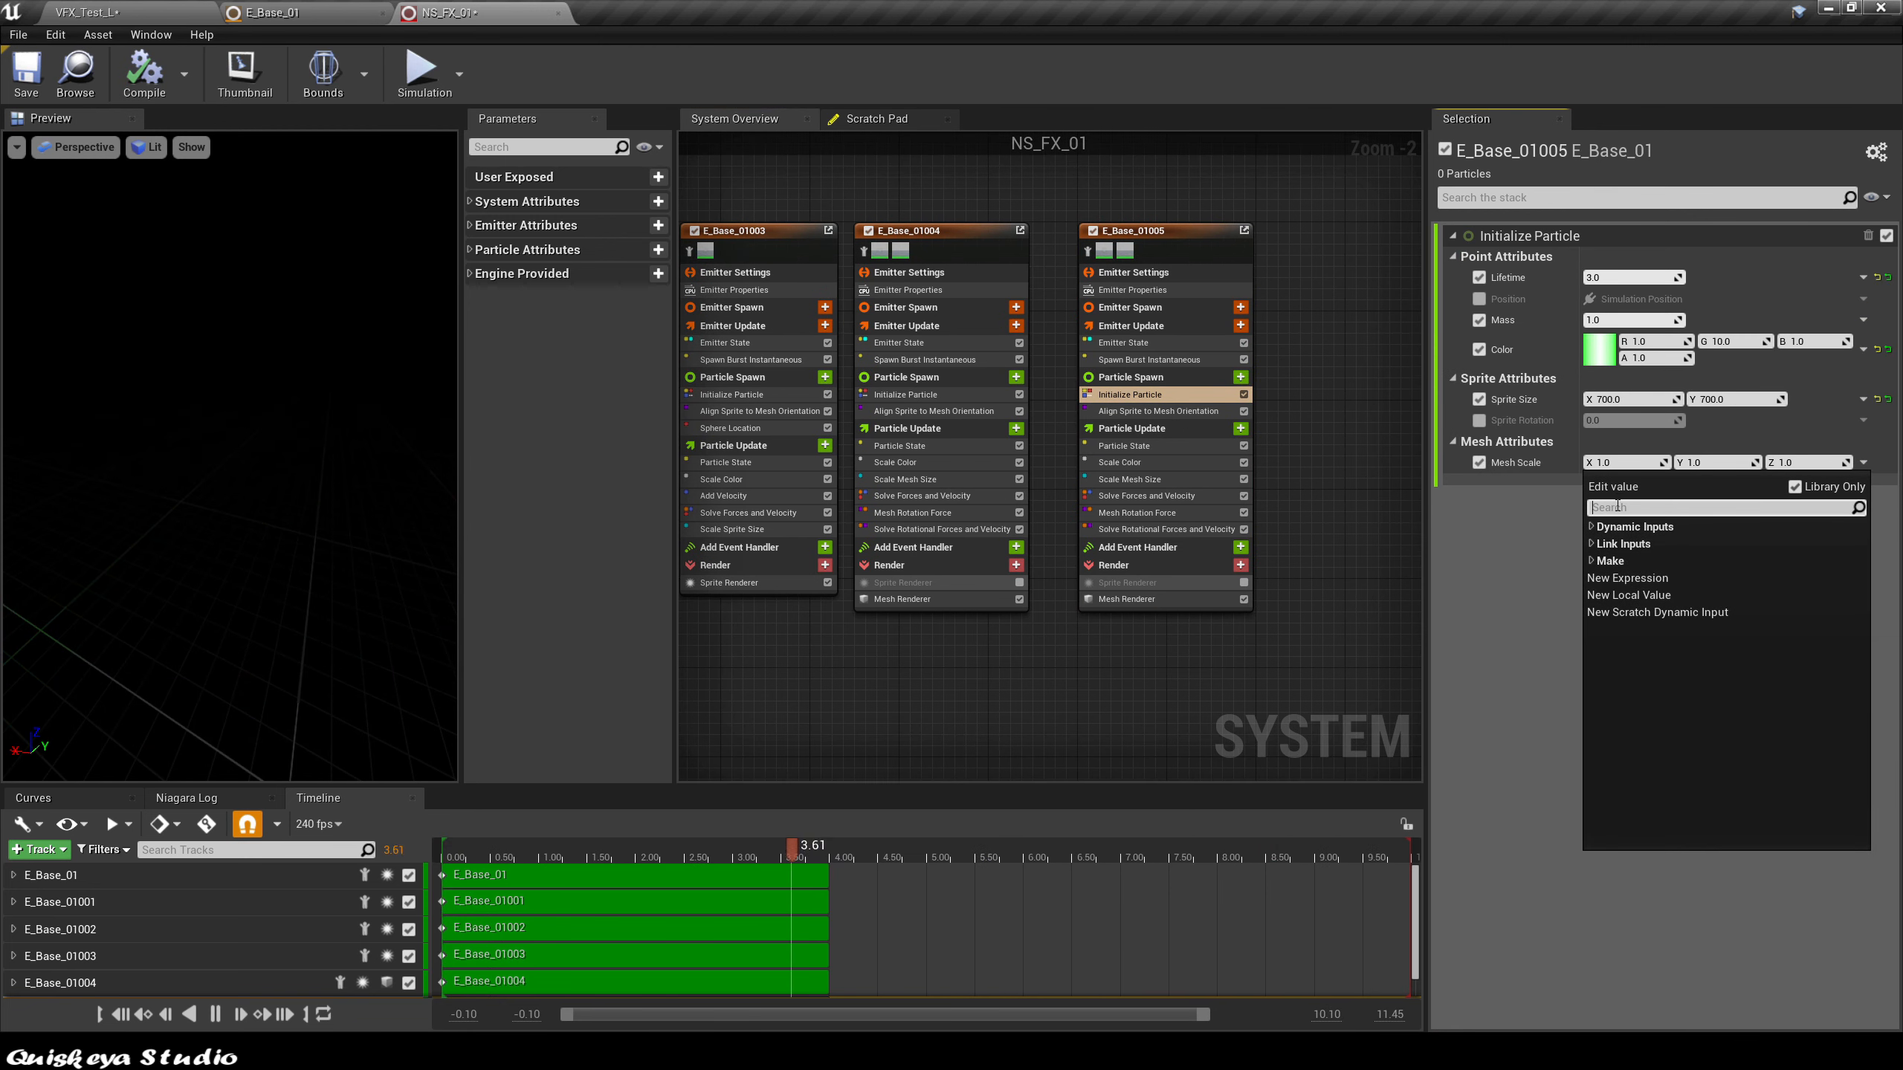
pyautogui.write('flo')
pyautogui.click(1666, 594)
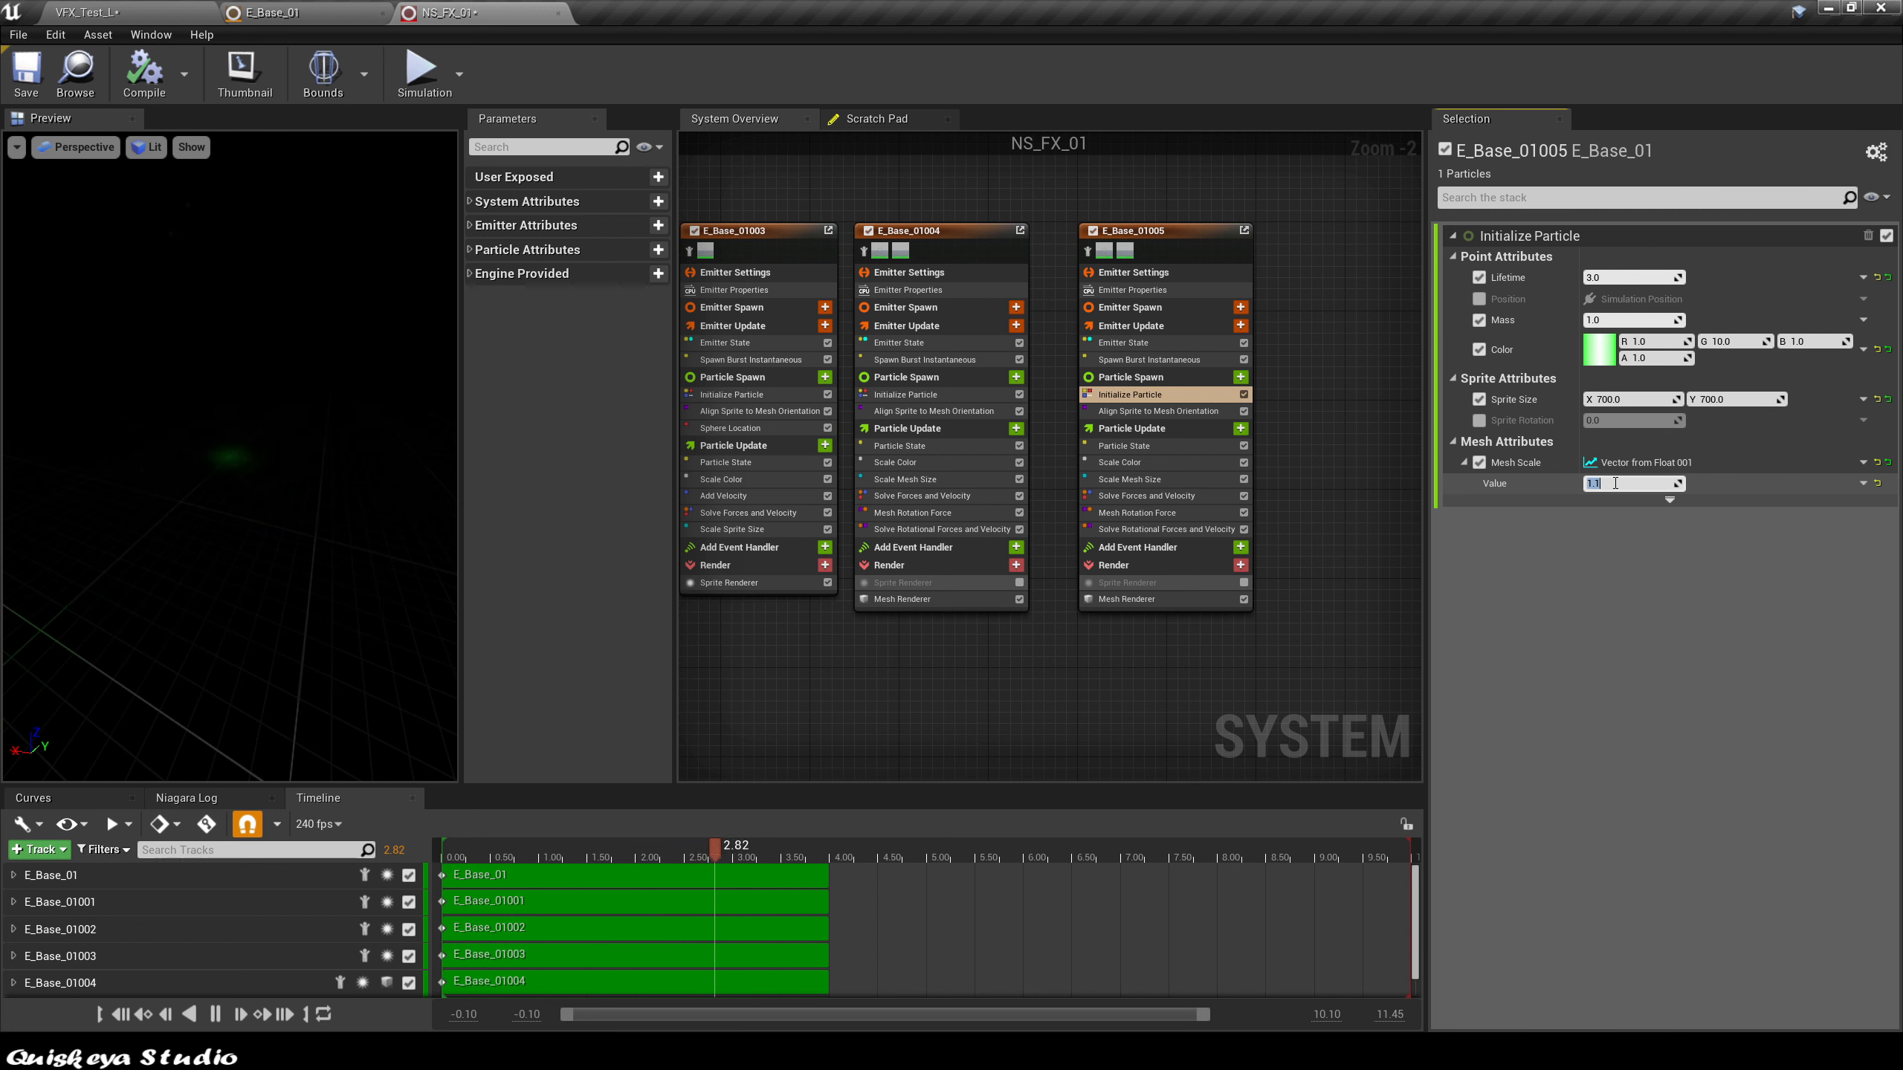
pyautogui.click(1147, 532)
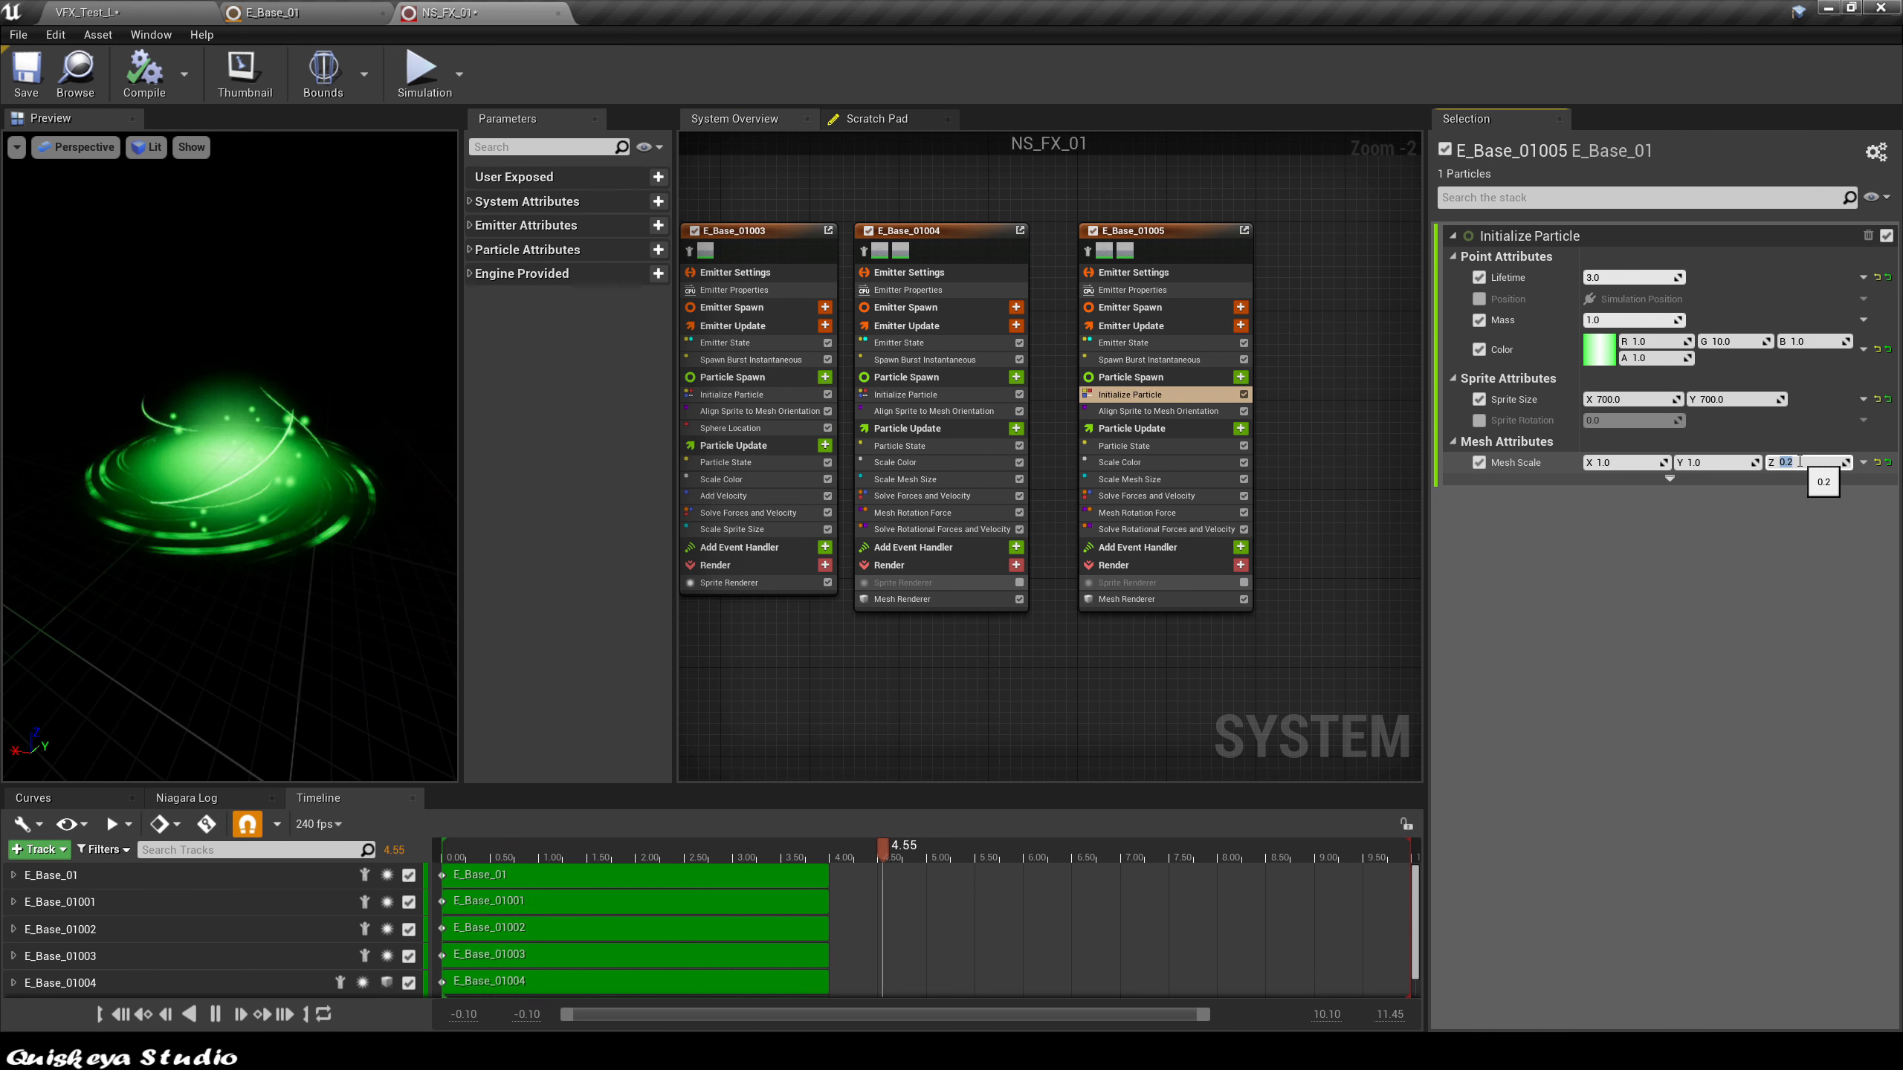
# Step: Set the Mesh Scale of the duplicated emitter's Initialize Particle module to X 0.5, Y 0.5 and Z 2
pyautogui.write('3')
pyautogui.press('Return')
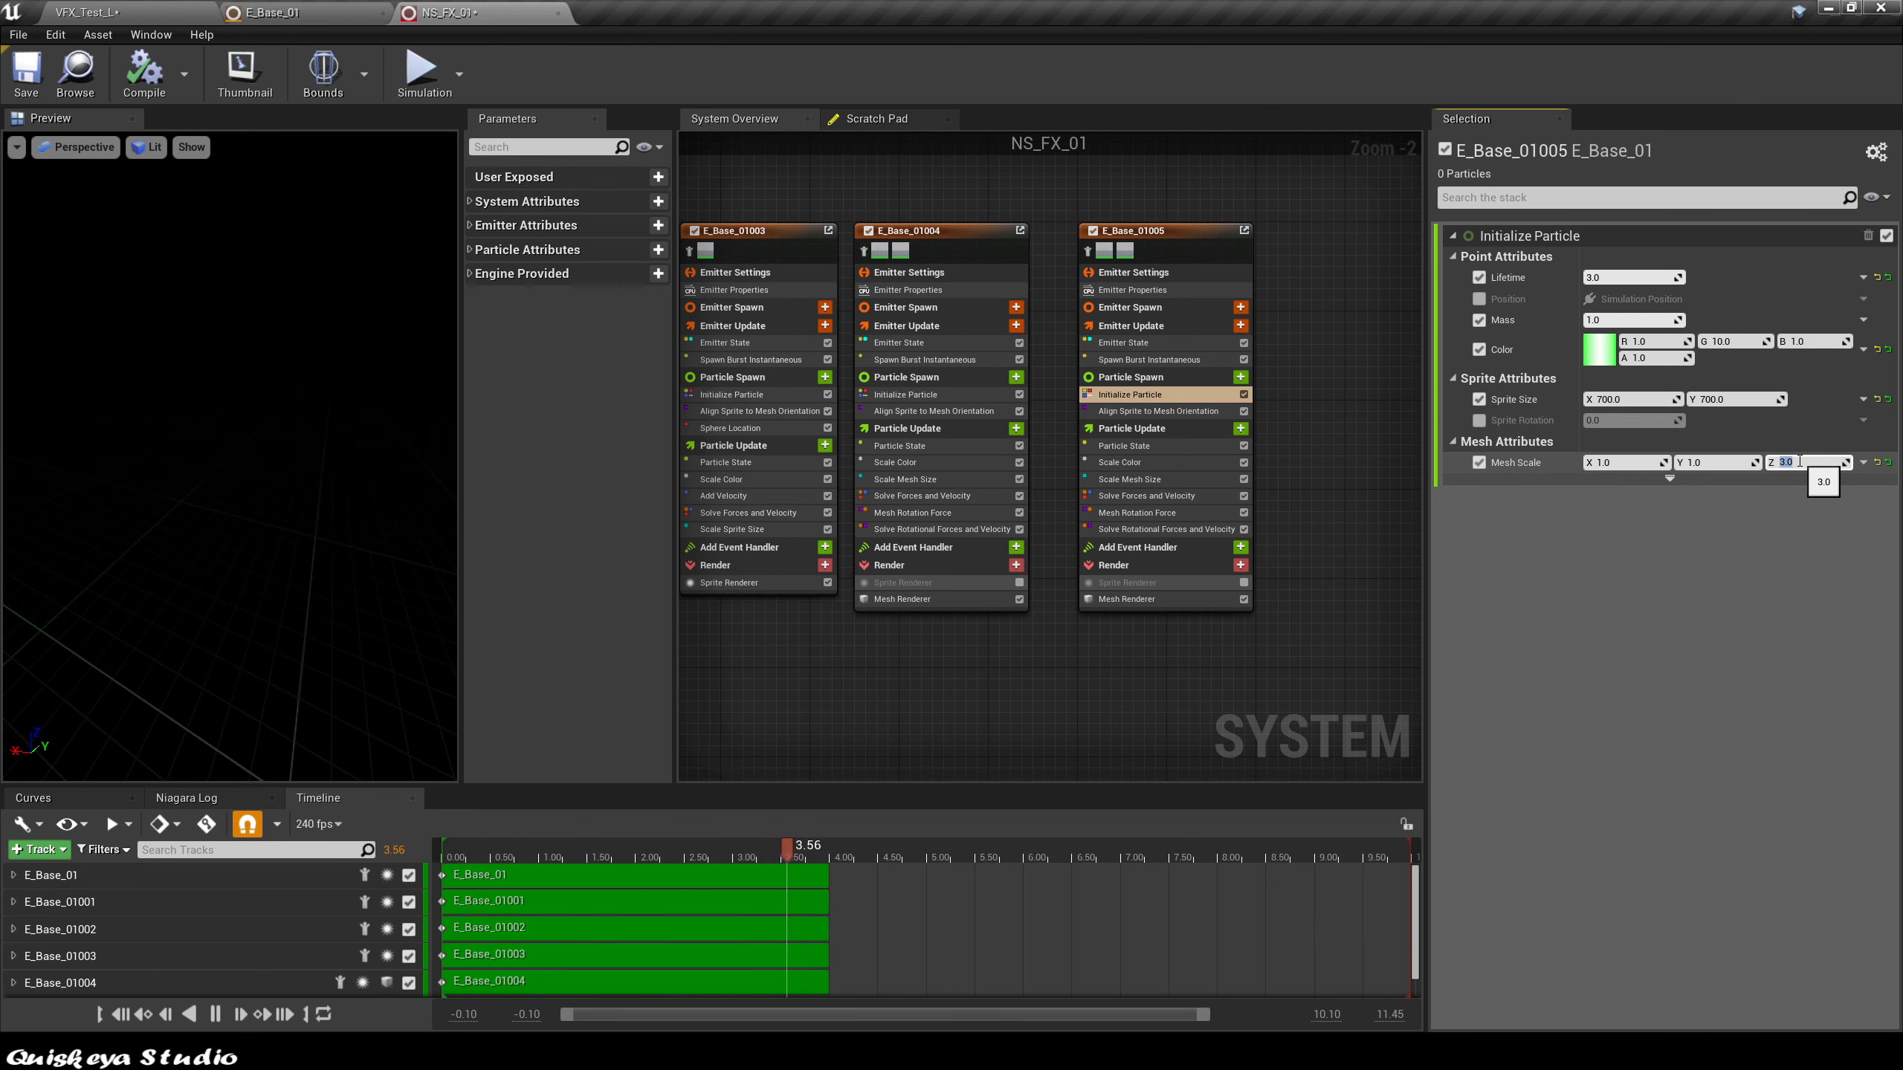
pyautogui.write('2')
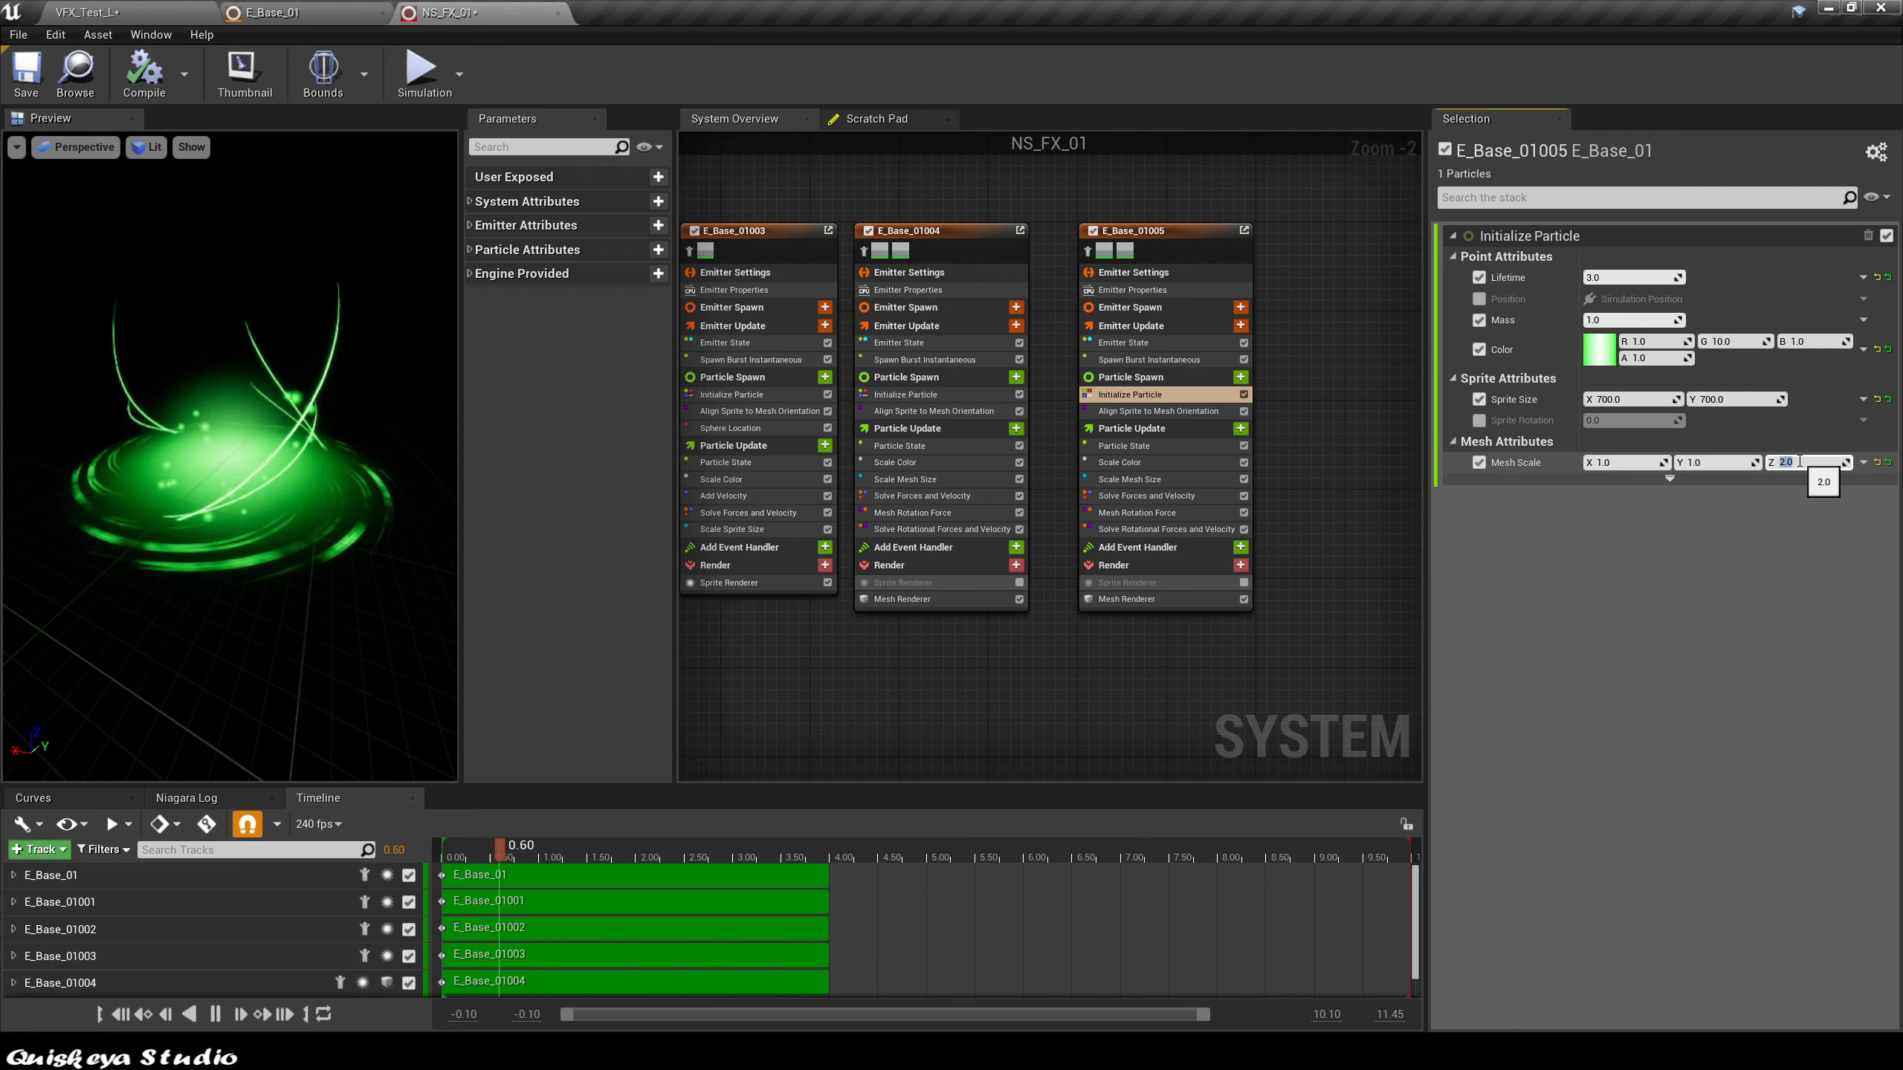
pyautogui.click(1627, 462)
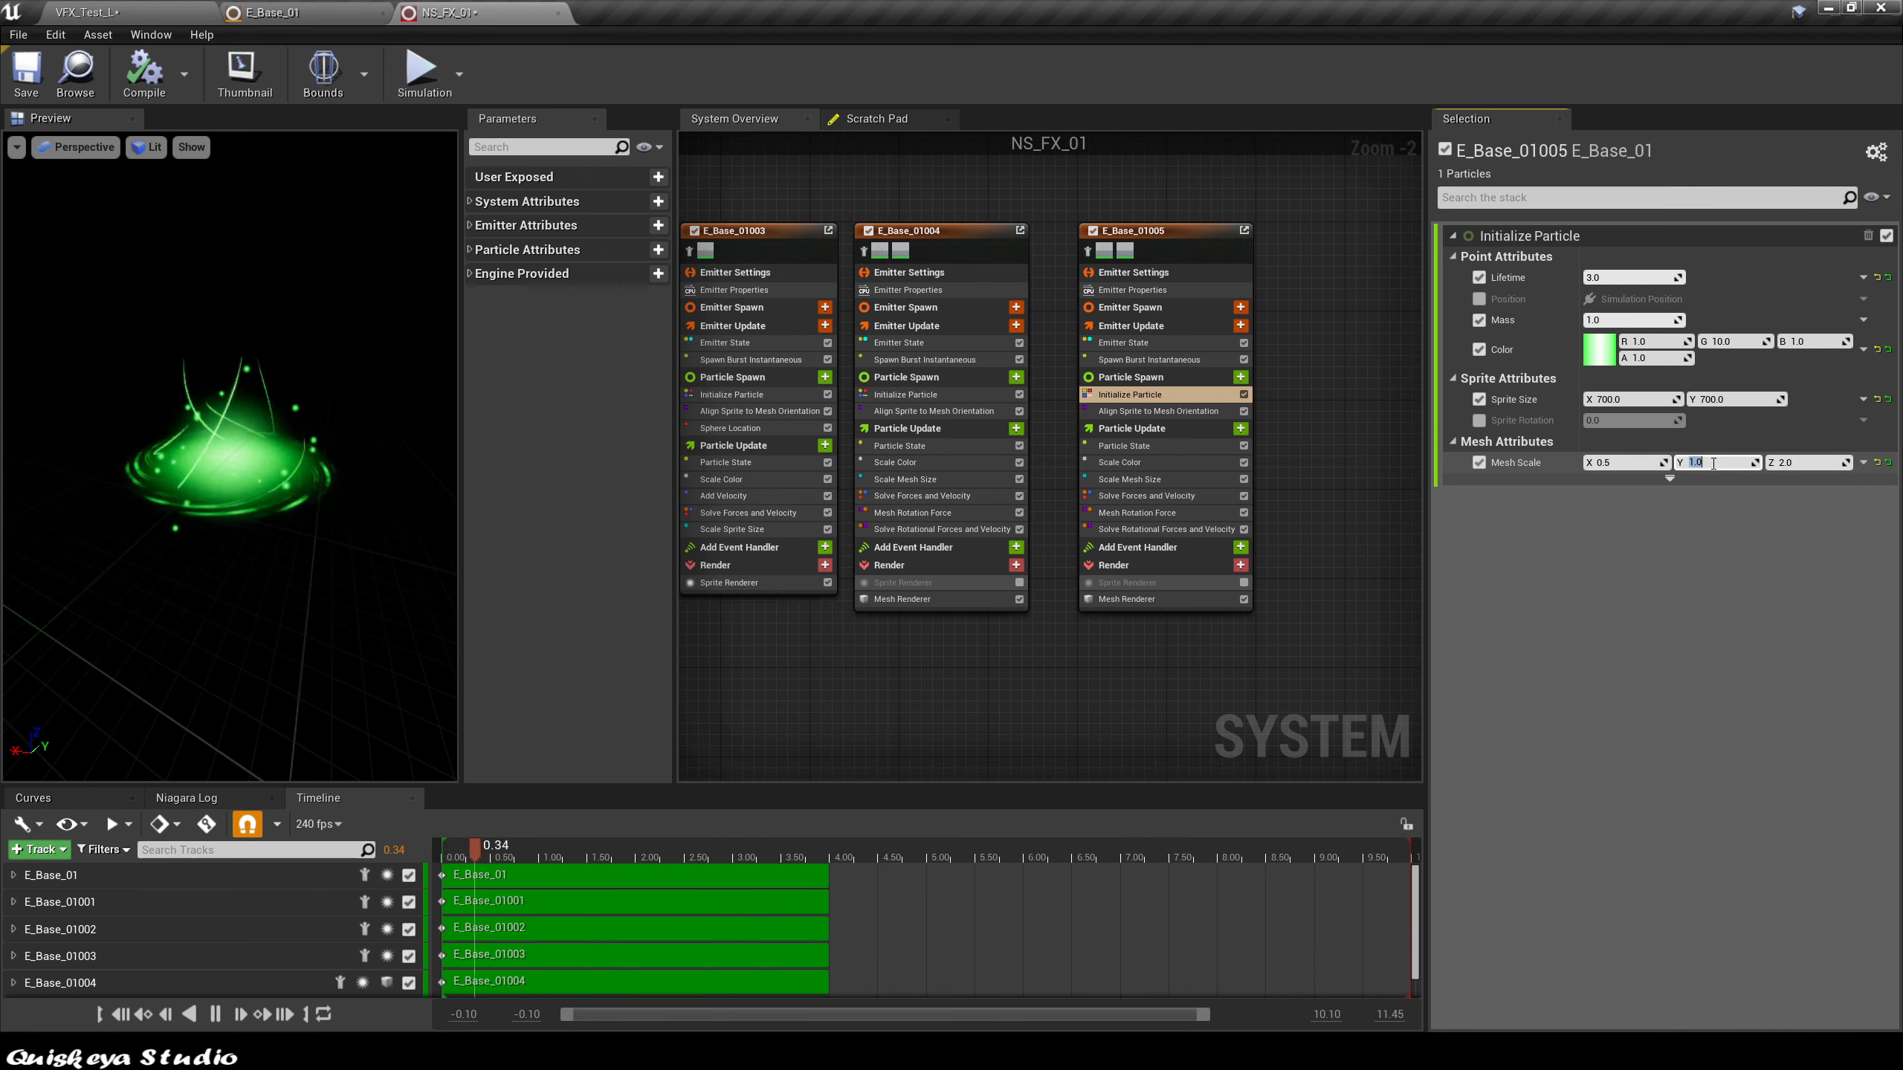
pyautogui.write('0.5')
pyautogui.press('Return')
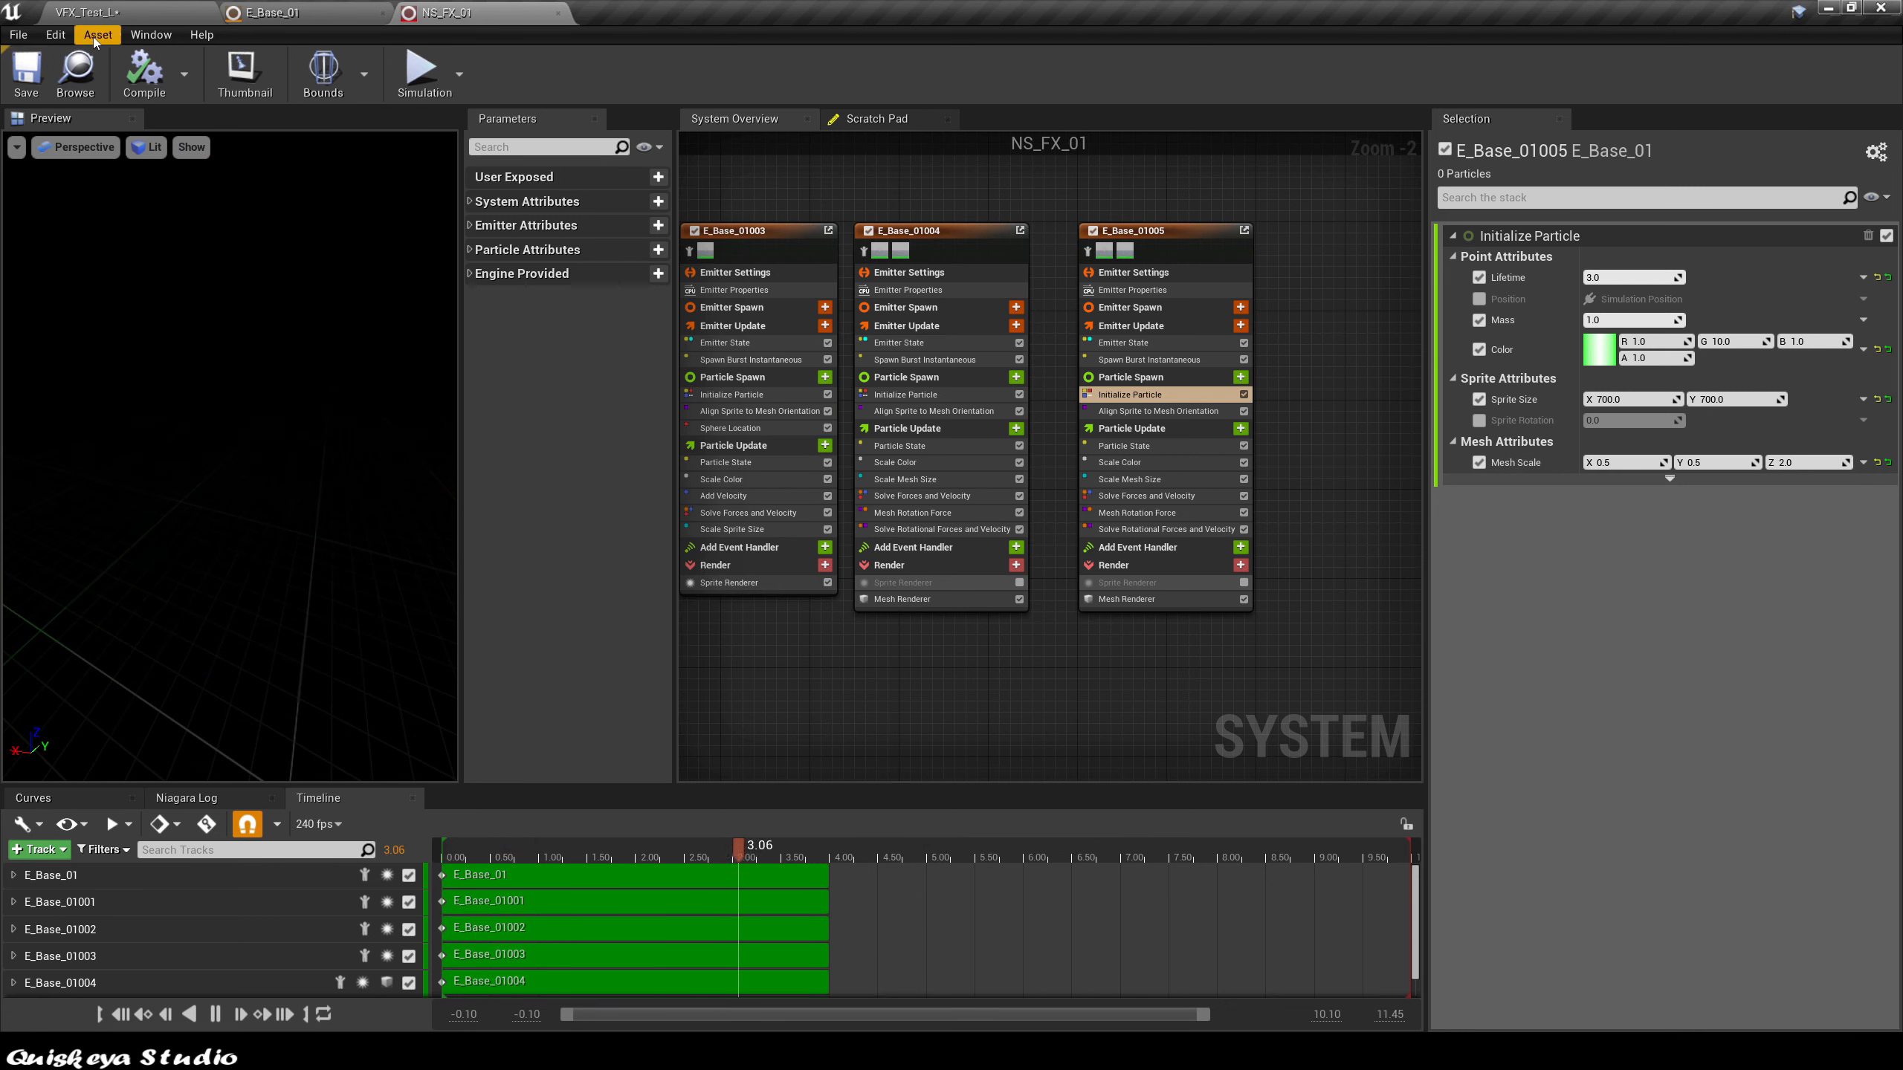
# Step: Return to the VFX_Test_L level and preview the updated effect in a fullscreen viewport
pyautogui.click(88, 11)
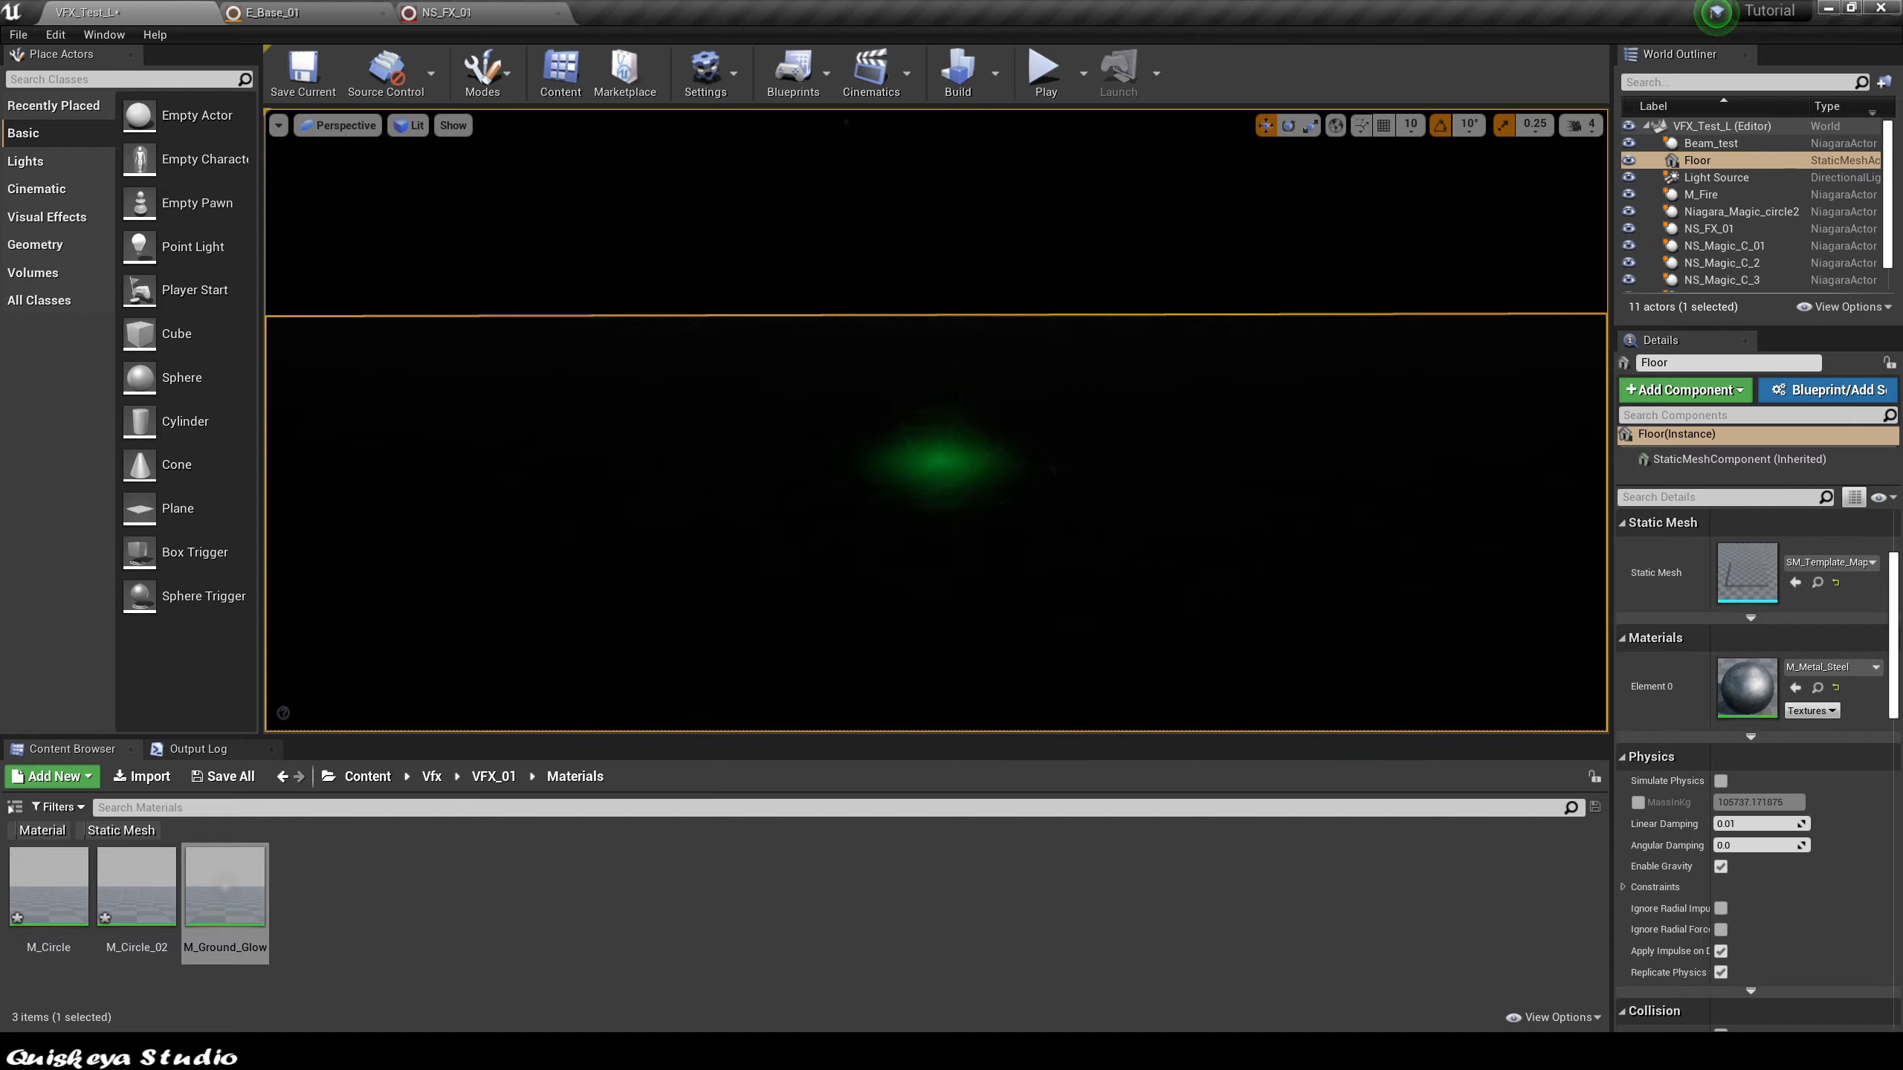
pyautogui.press('F11')
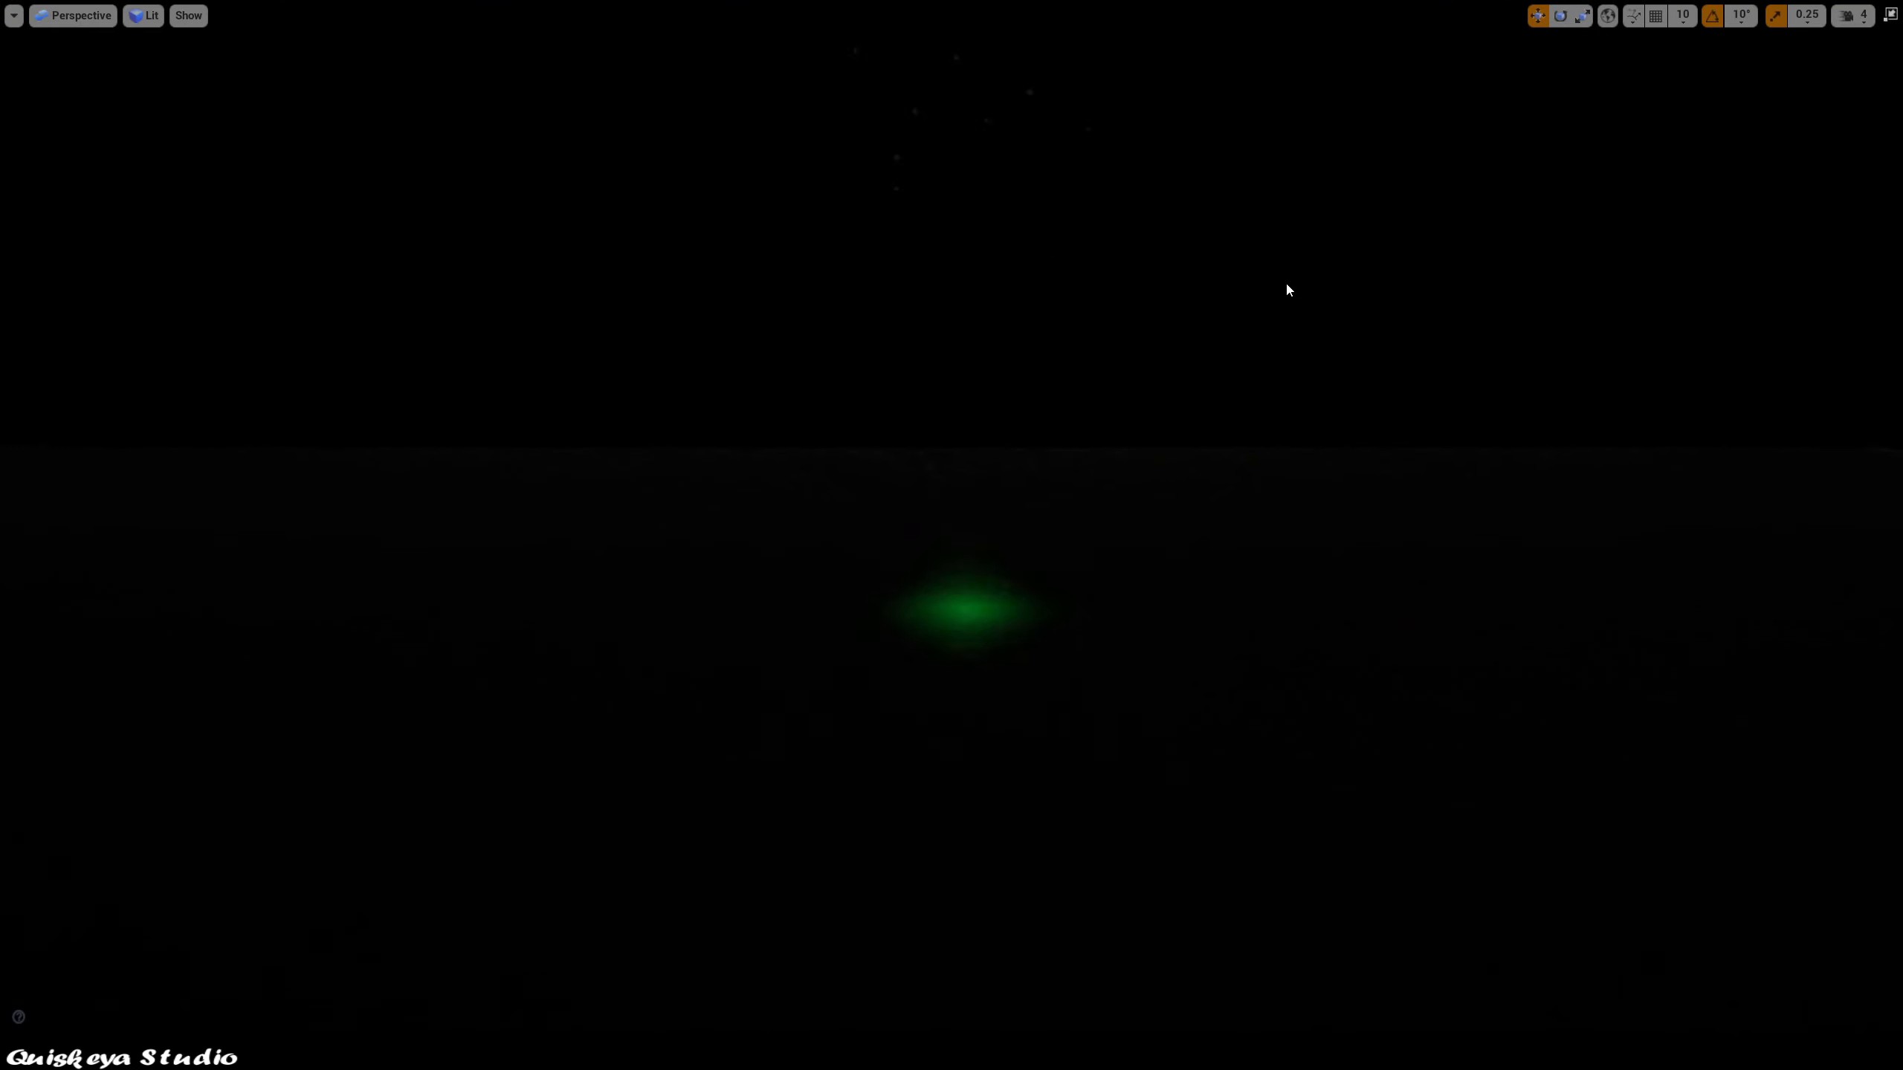